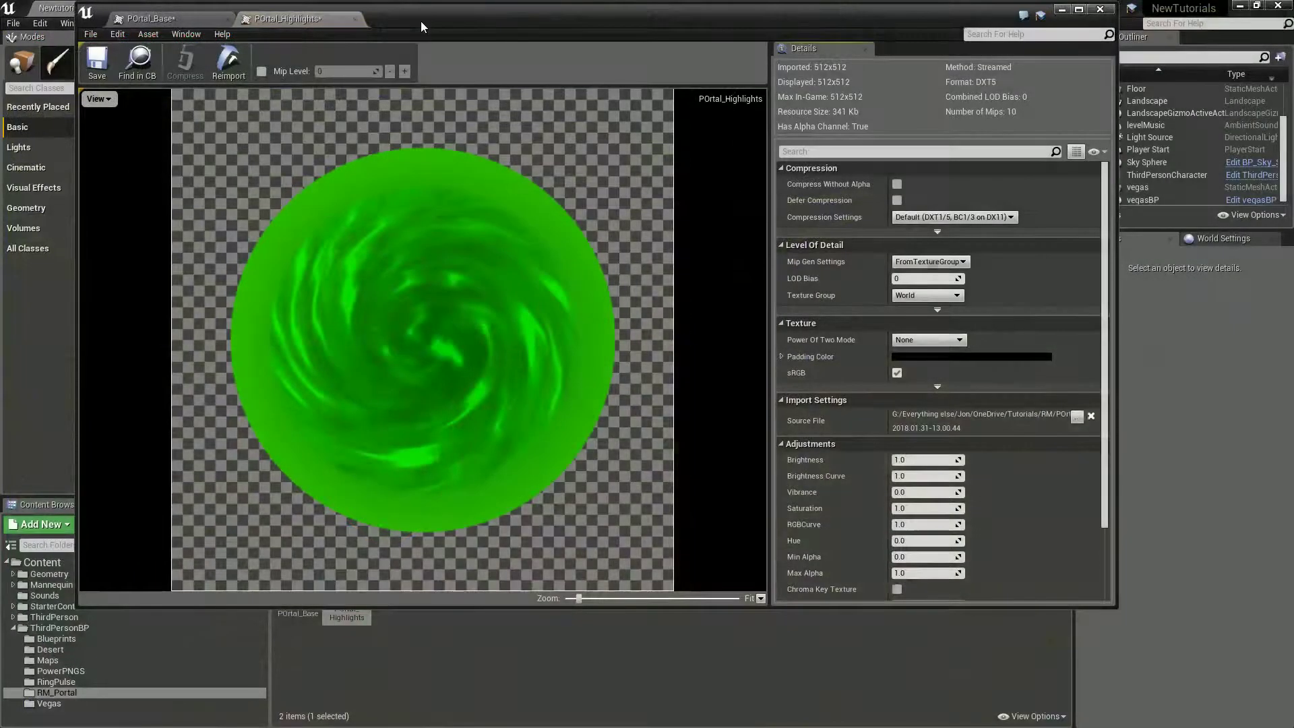
Inspect the green 512x512 POrtal_Highlights swirl texture and move its editor window up
mouse_move(420, 22)
left_mouse_down()
mouse_move(434, 16)
mouse_move(427, 2)
left_mouse_up()
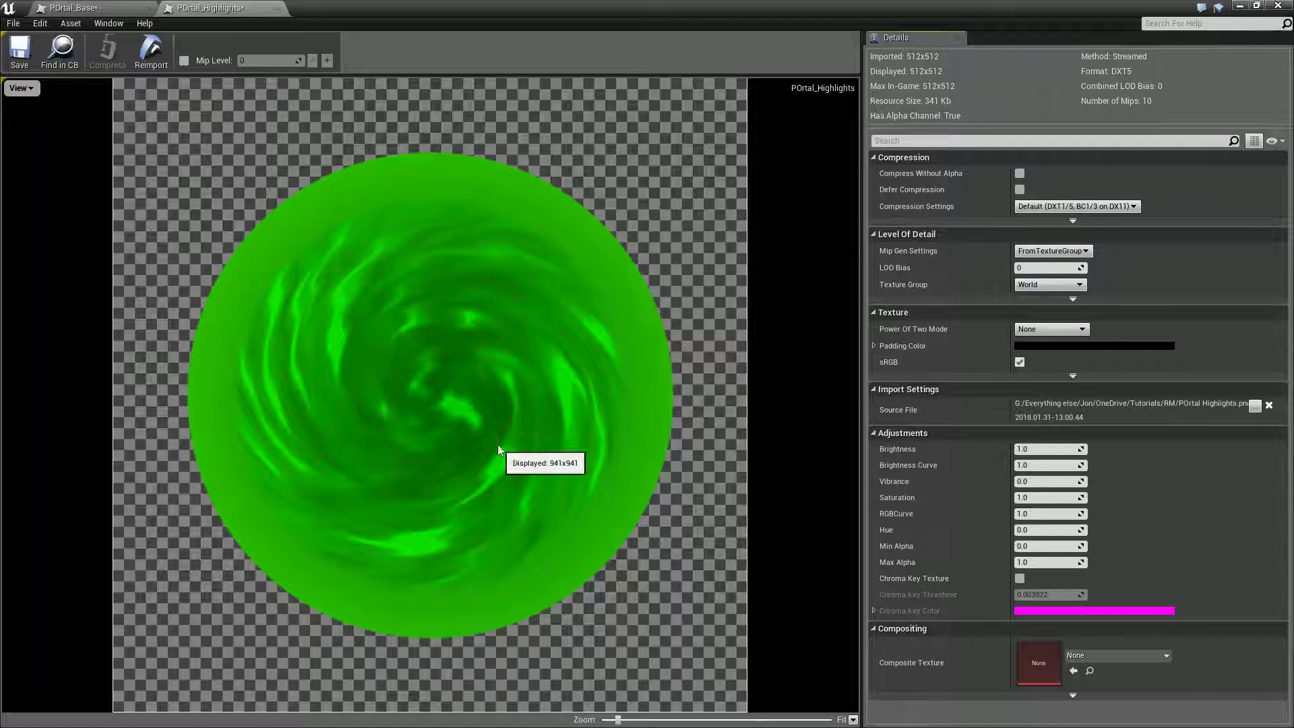
View the POrtal_Base texture, then clear the Content Browser selection in the level editor
left_click(94, 8)
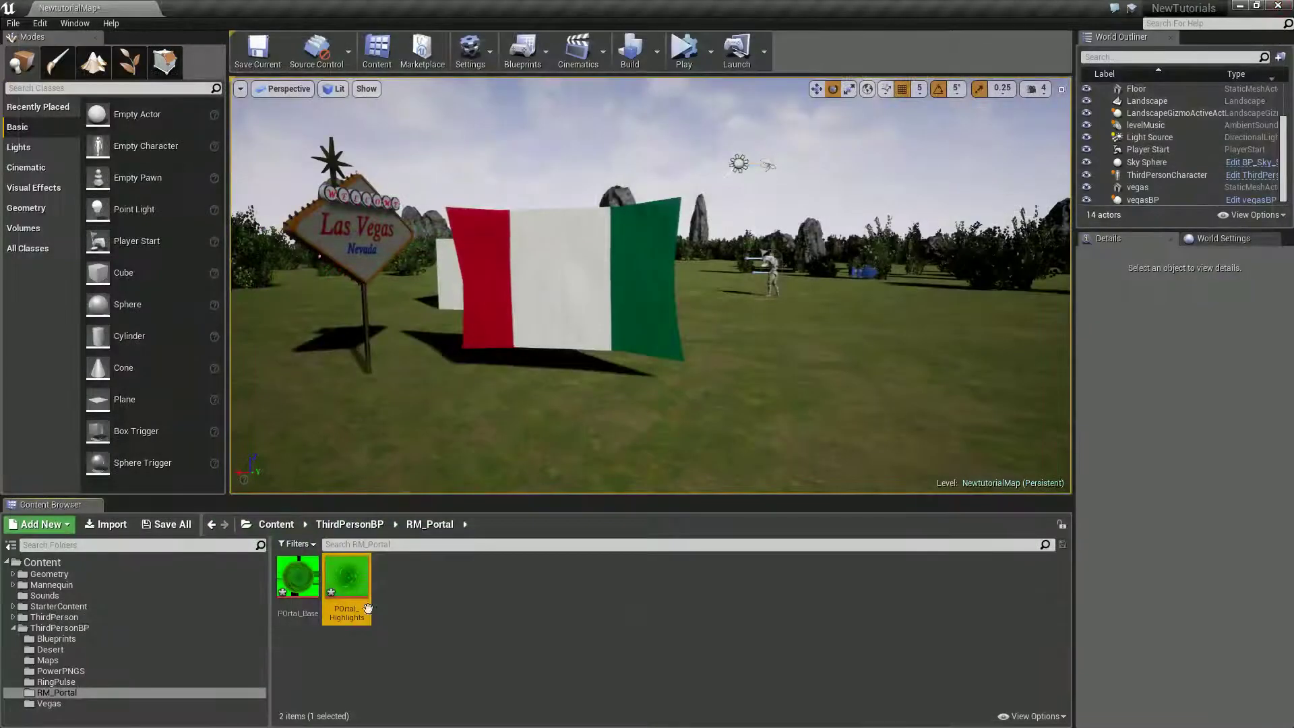
left_click(419, 603)
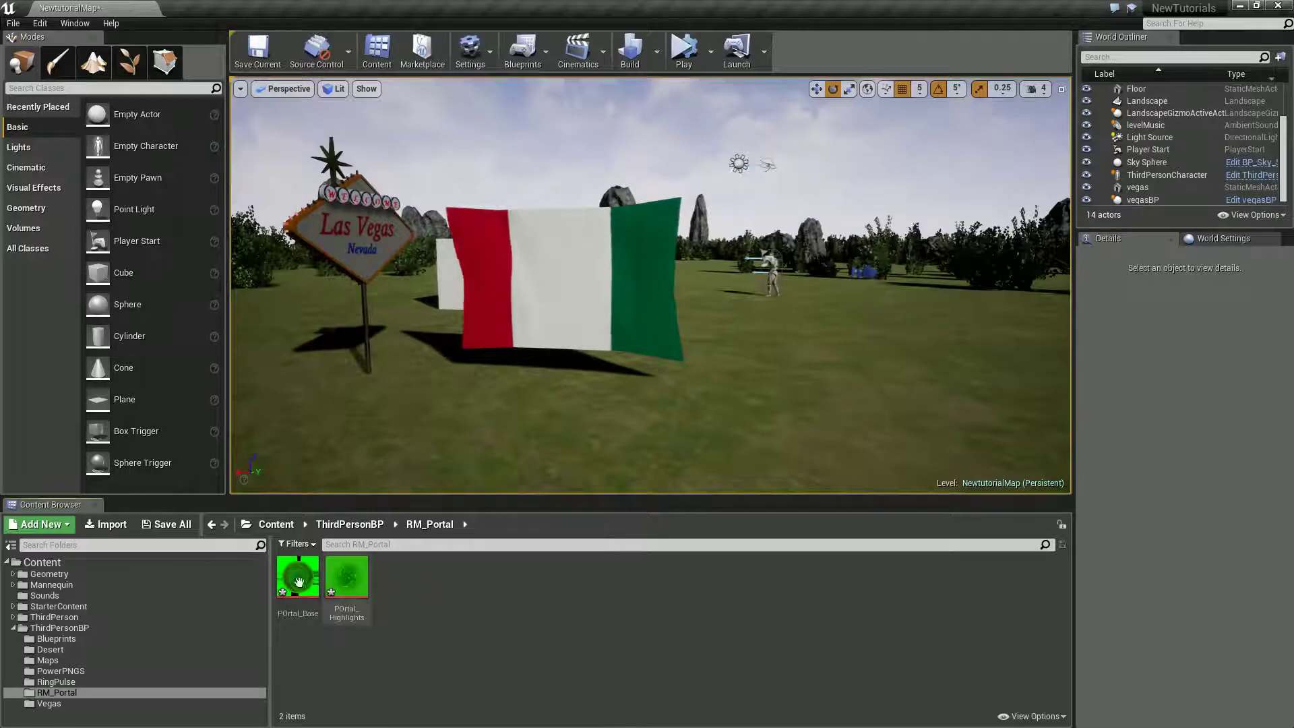
Create a Material named POrtal_Mat in the RM_Portal folder
mouse_move(344, 578)
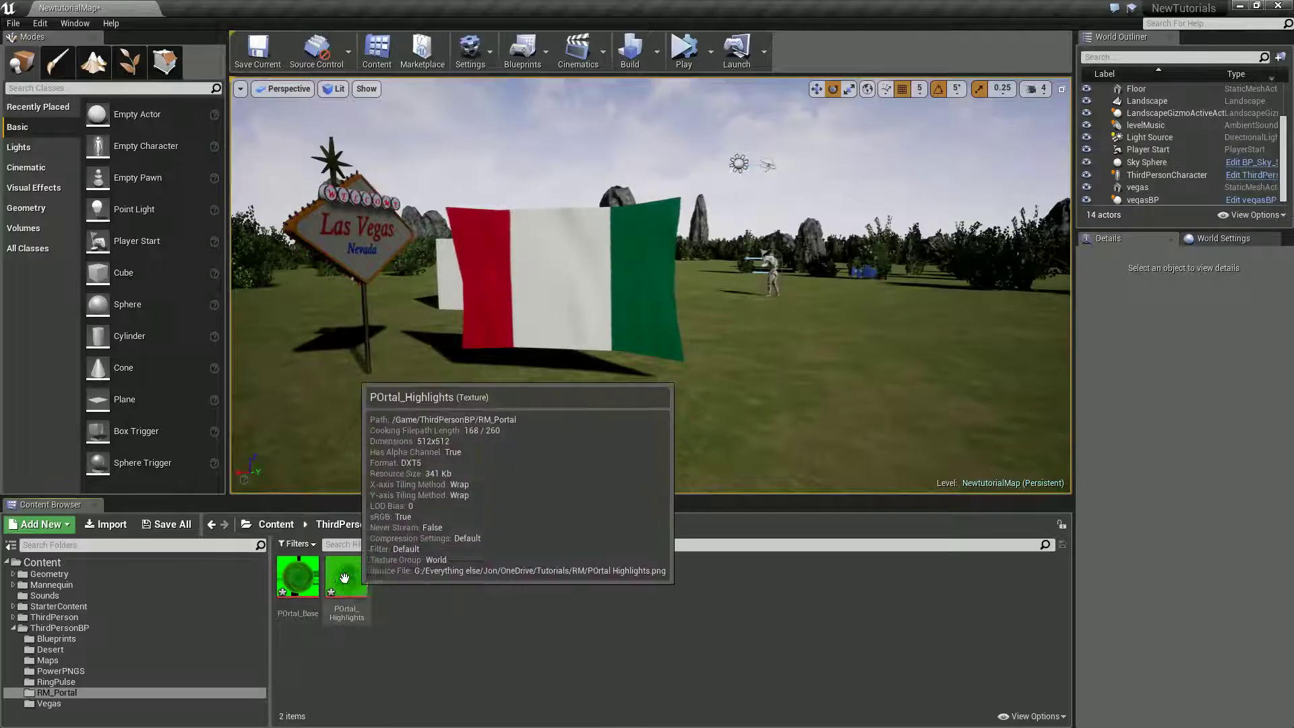
right_click(419, 580)
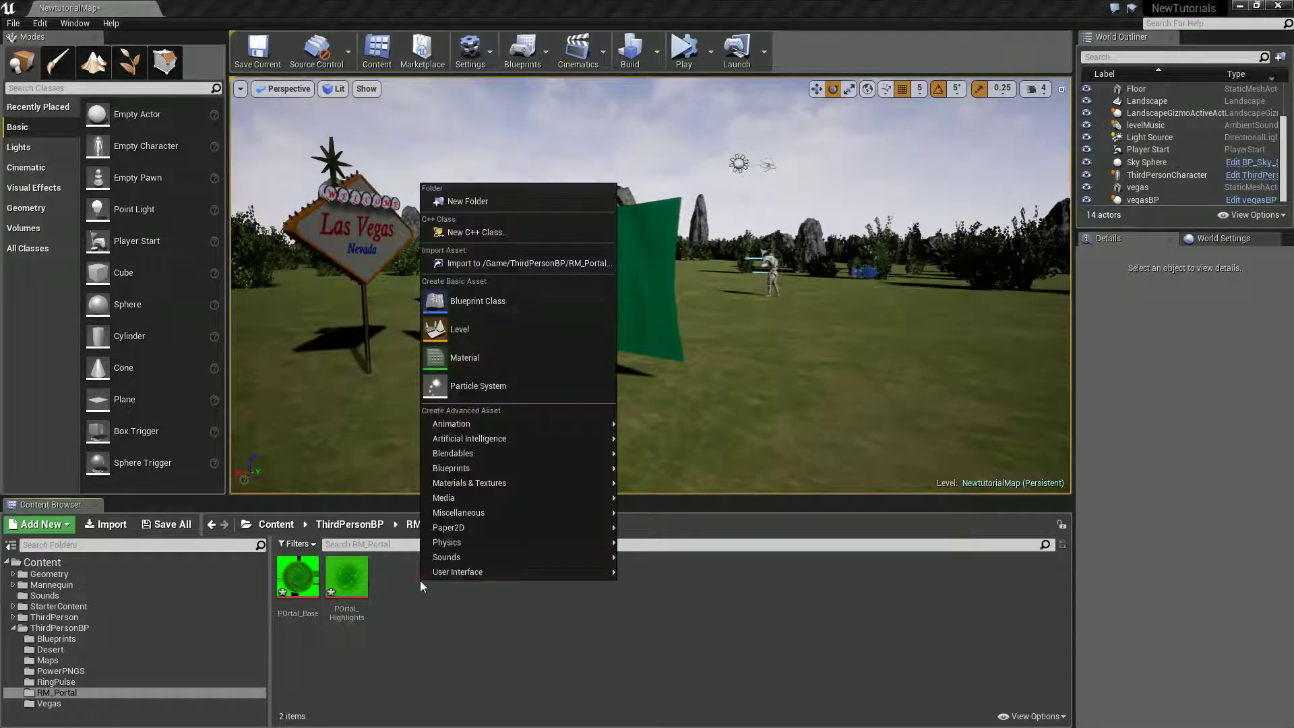
left_click(519, 366)
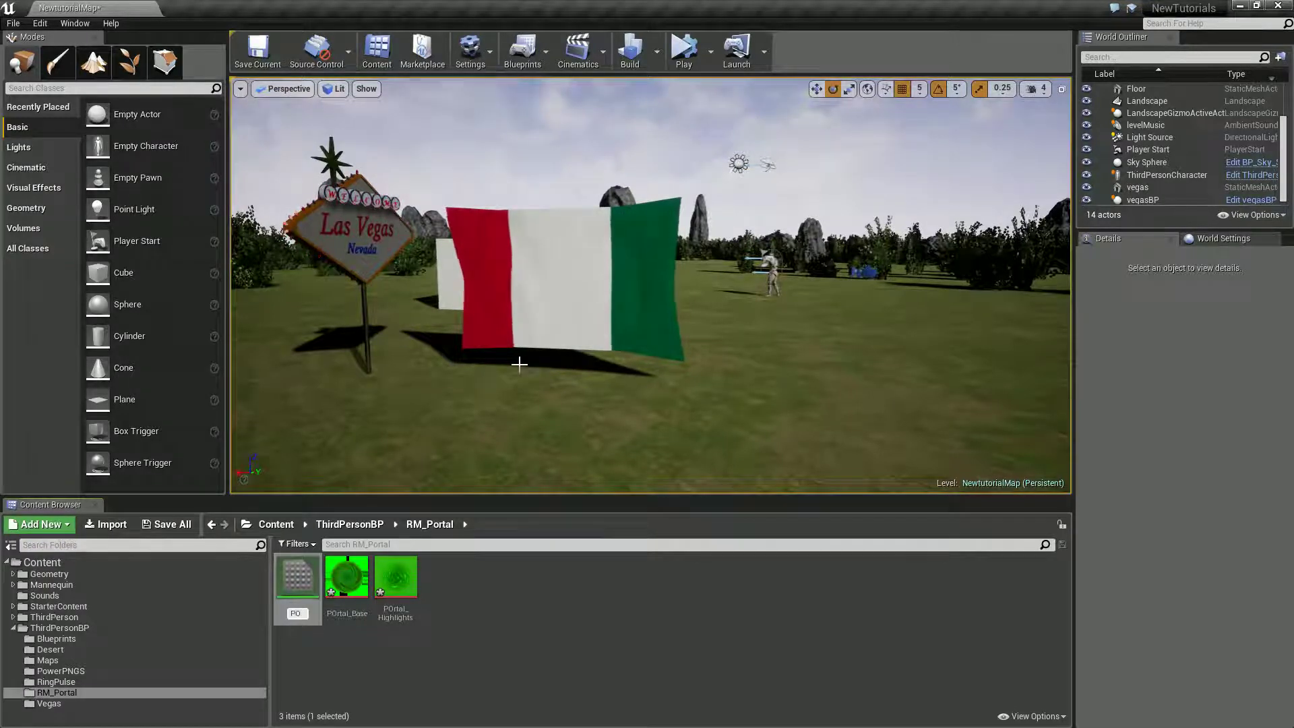
type("l_")
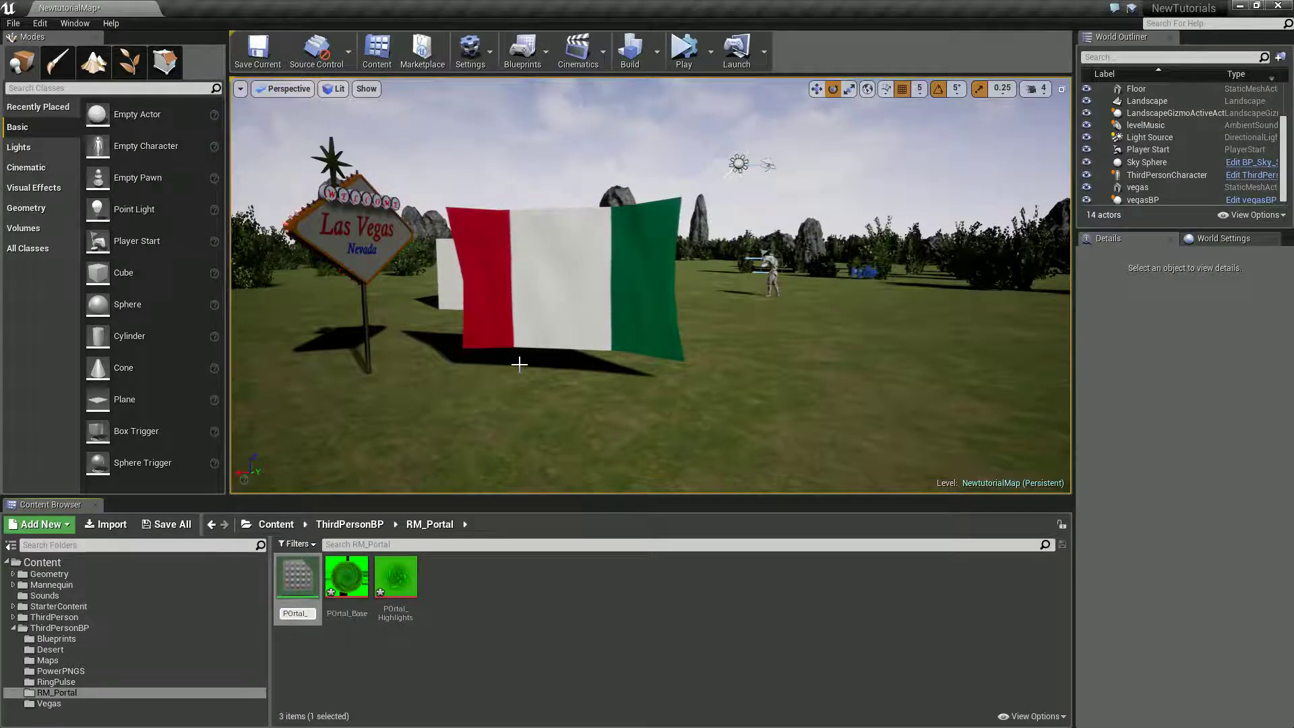
type("Mat")
key("Return")
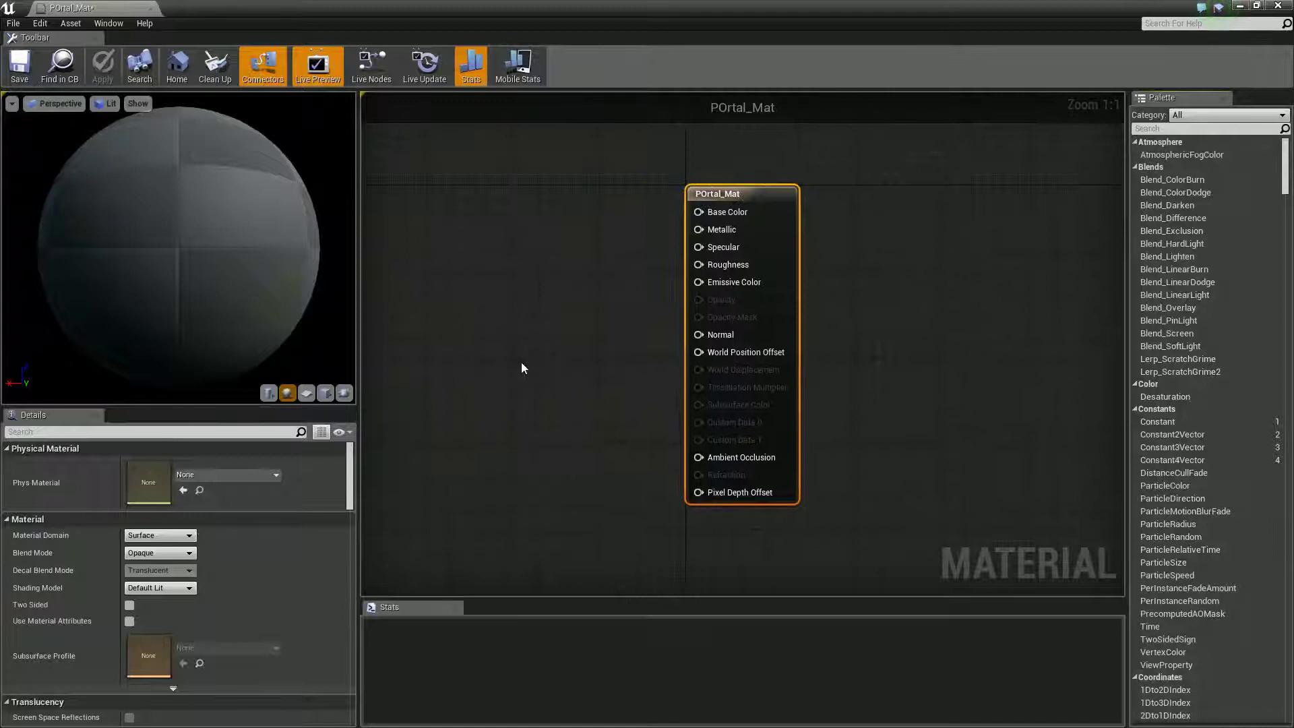
Bring POrtal_Base and POrtal_Highlights into the POrtal_Mat graph as Texture Samples, editor maximized
left_click_drag(500, 5, 1000, 97)
left_click(349, 574)
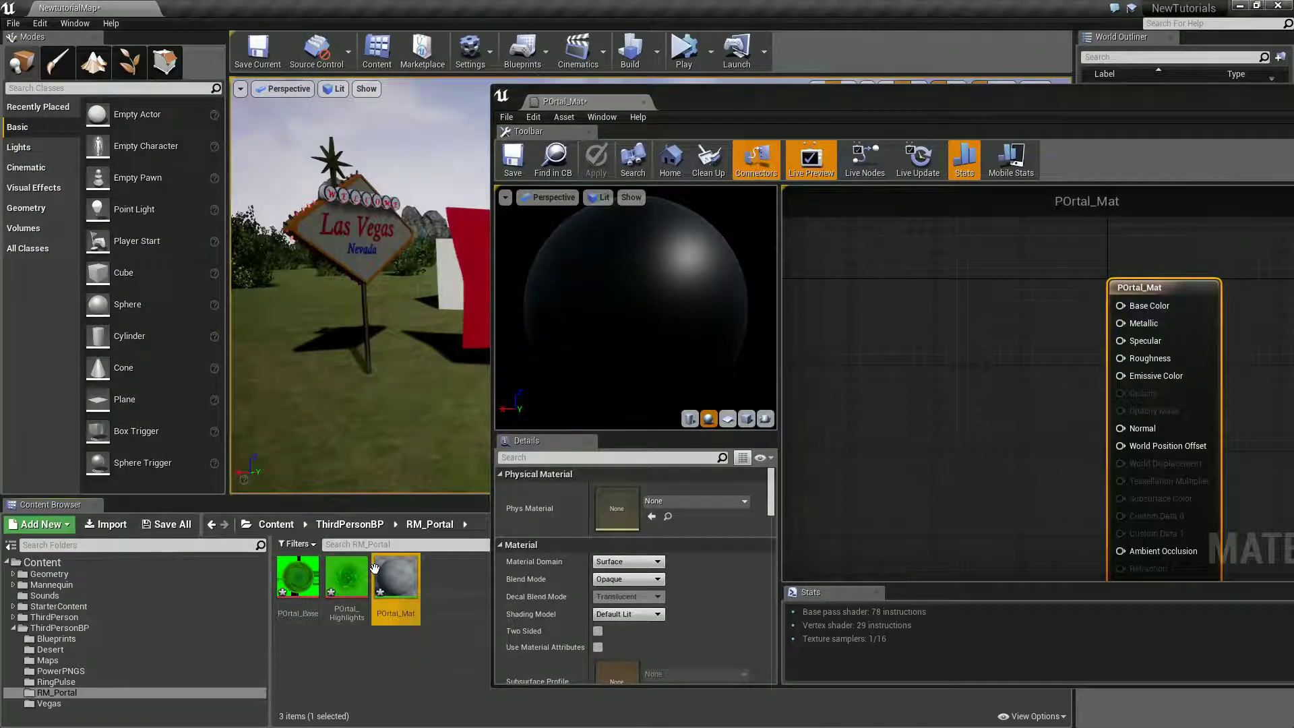
left_click(297, 576, "ctrl")
left_click_drag(297, 576, 923, 290)
left_click_drag(944, 118, 274, 102)
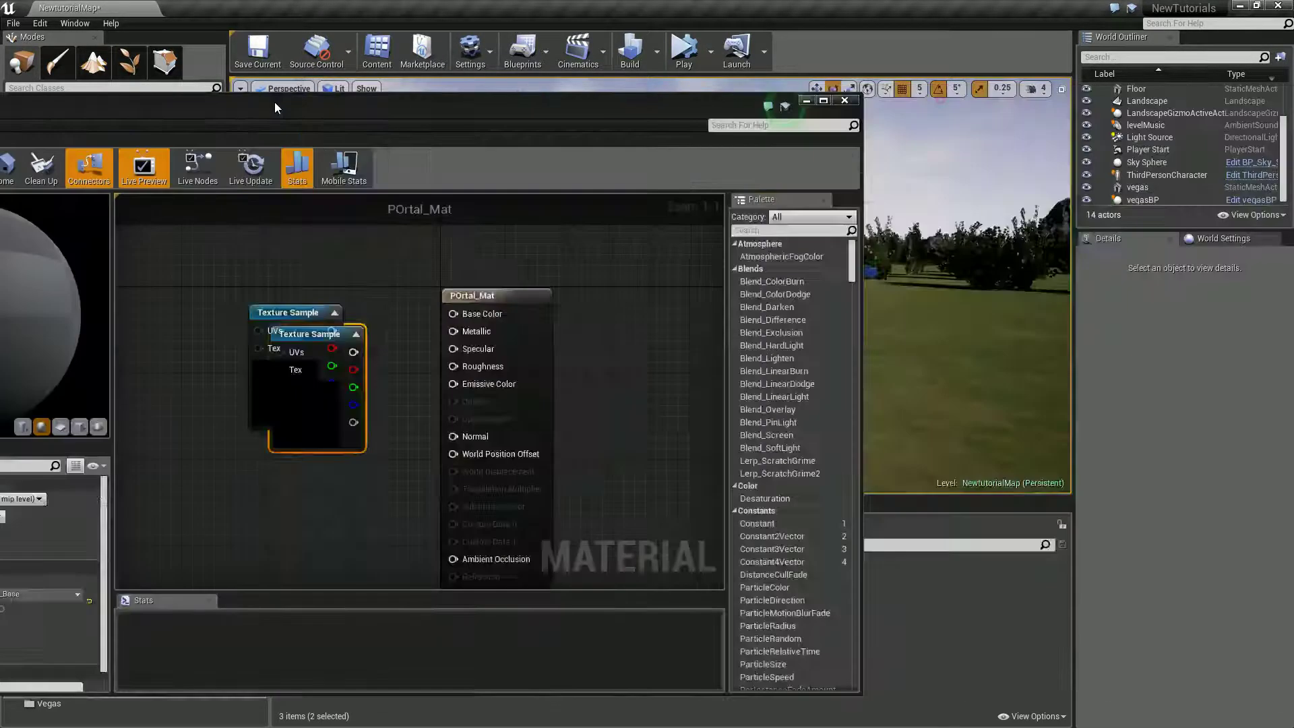
double_click(274, 102)
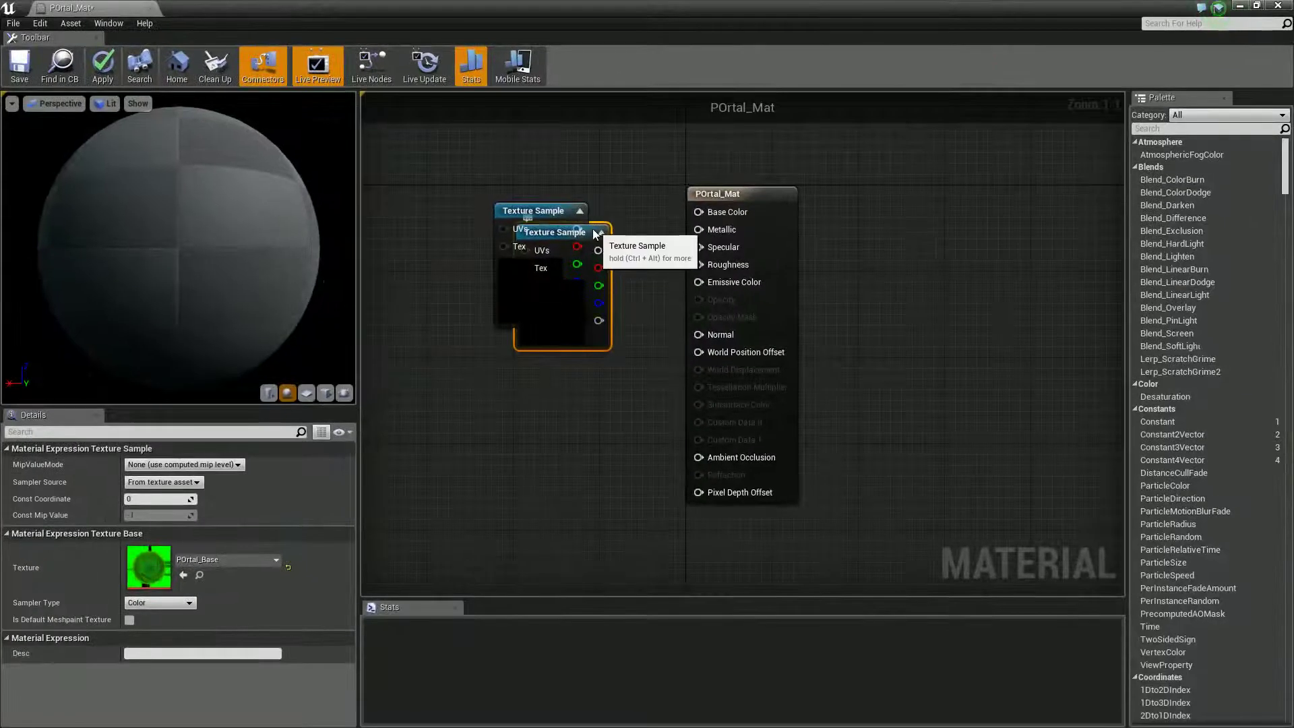
Arrange the texture samples and output node, set Blend Mode to Masked, preview on a cube
left_click_drag(592, 229, 497, 378)
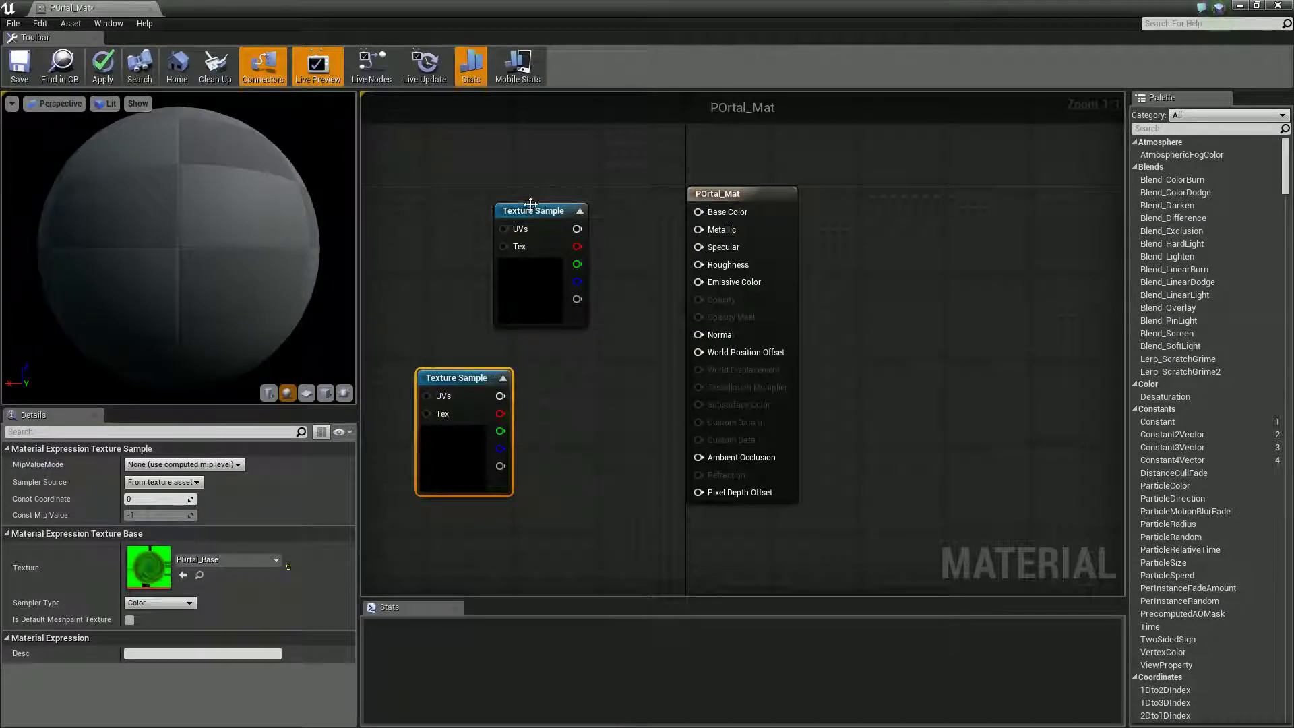
left_click_drag(531, 204, 454, 209)
left_click_drag(785, 207, 1076, 207)
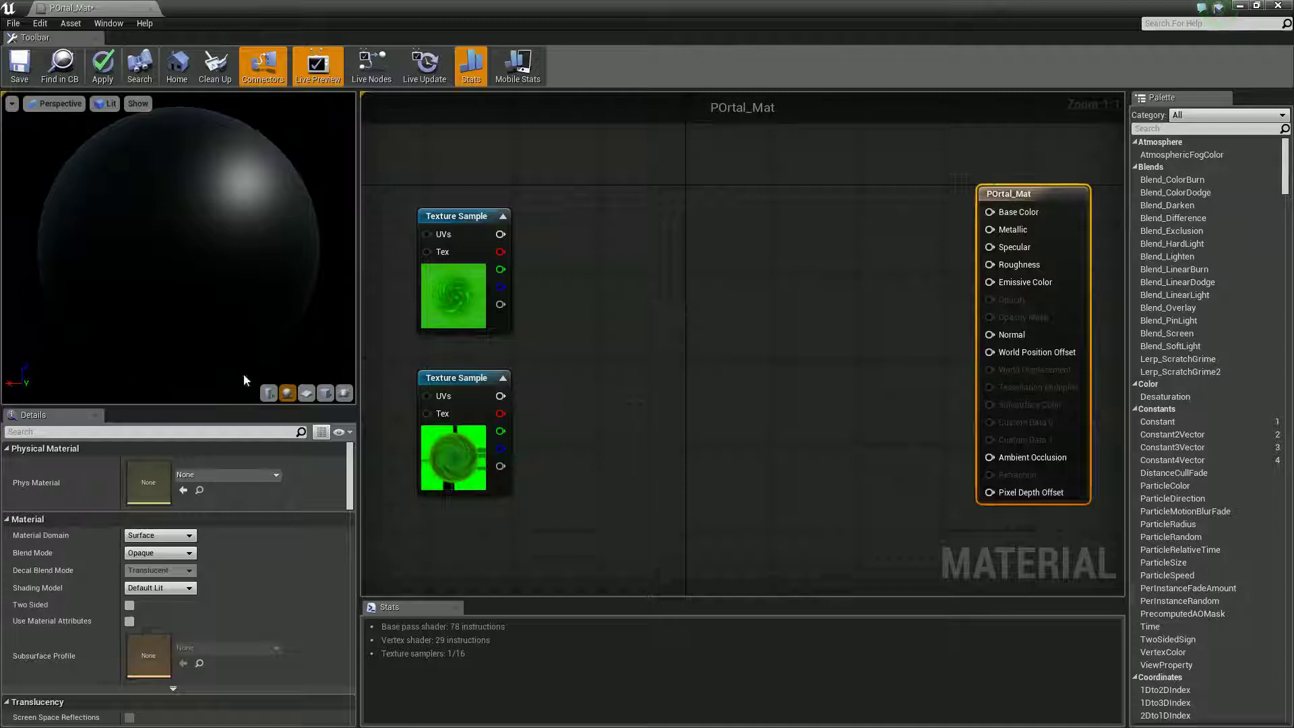
left_click(191, 553)
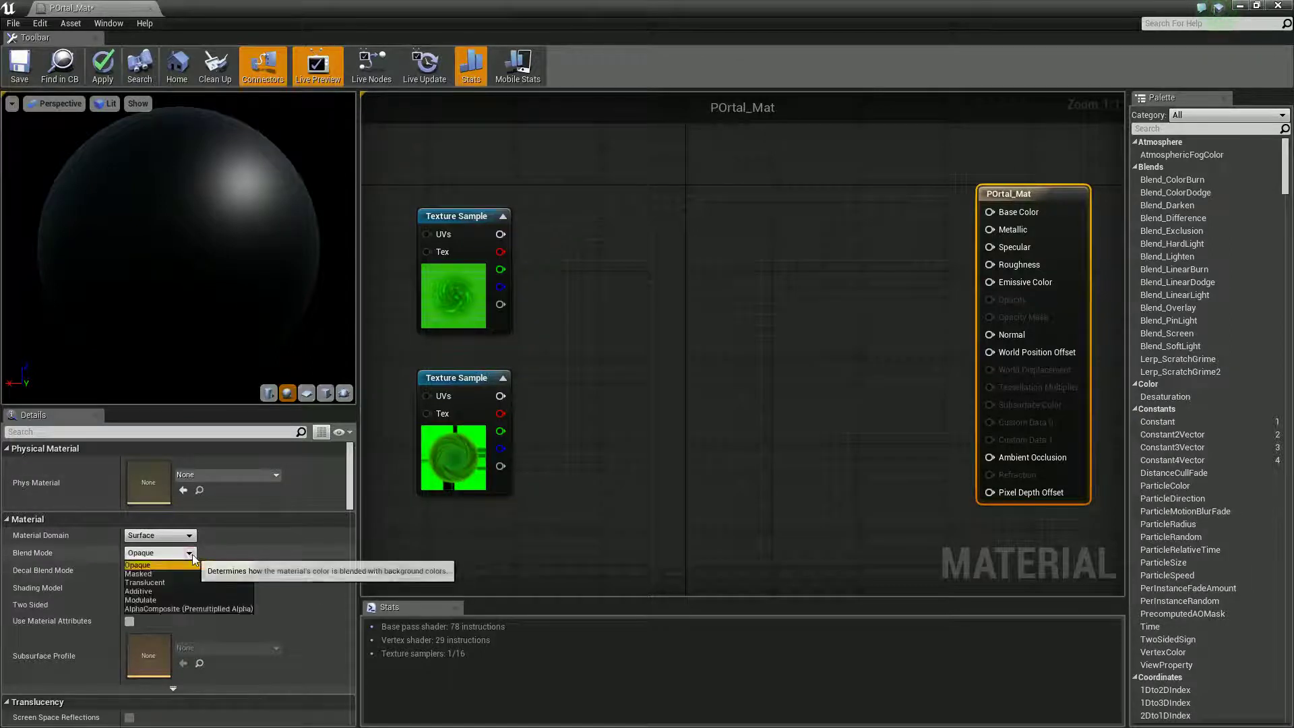
left_click(159, 573)
right_click_drag(573, 404, 572, 431)
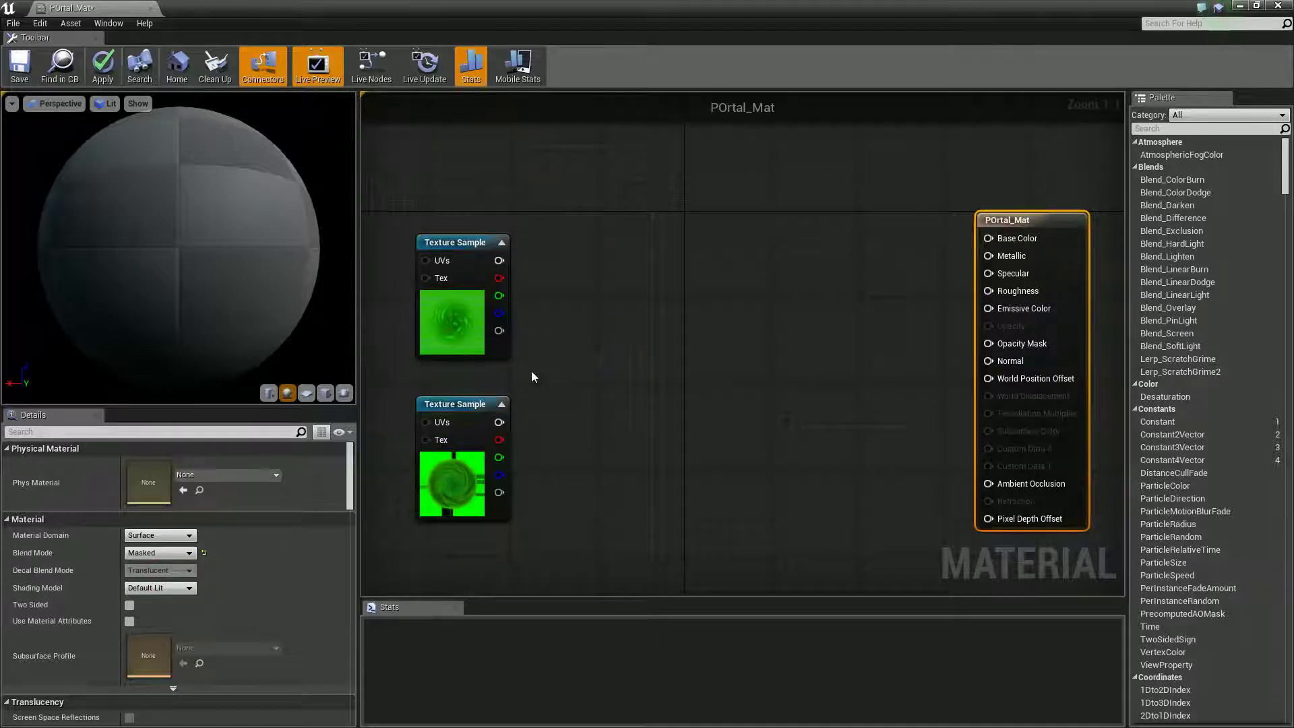
left_click(325, 393)
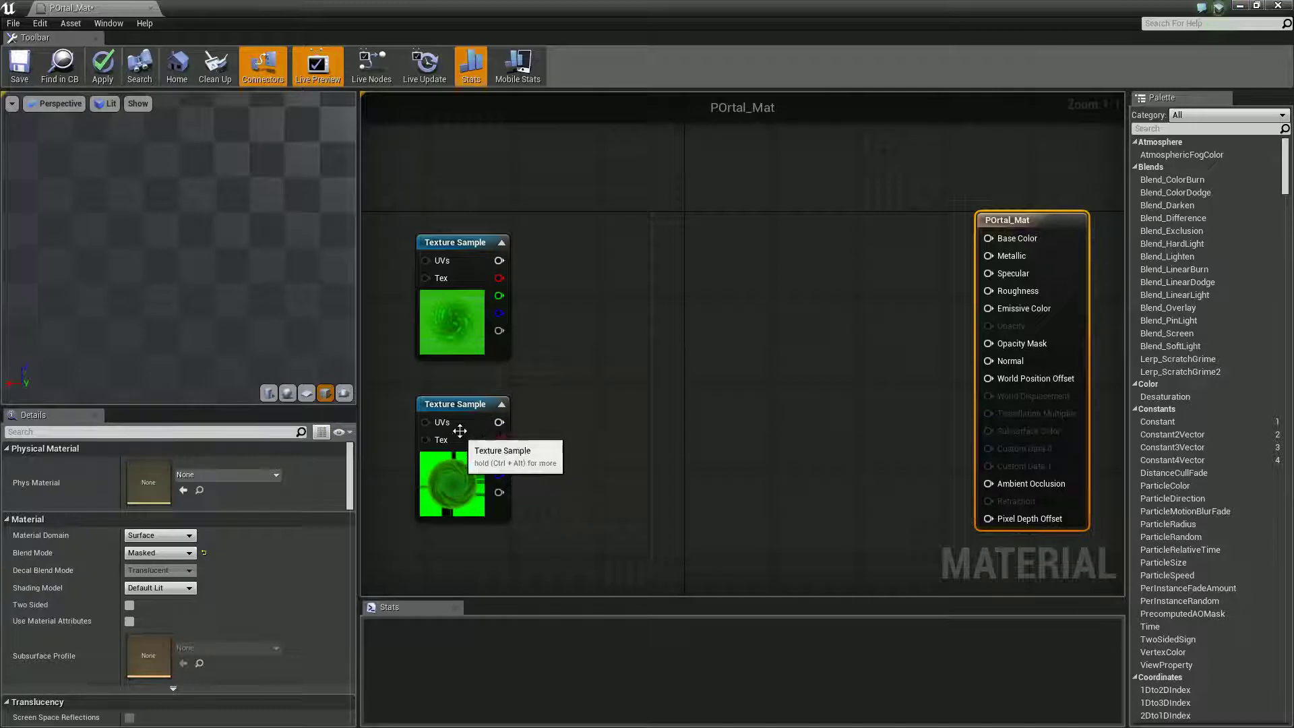
Rearrange the texture samples, with POrtal_Base at the top of the graph
left_click_drag(472, 259, 579, 431)
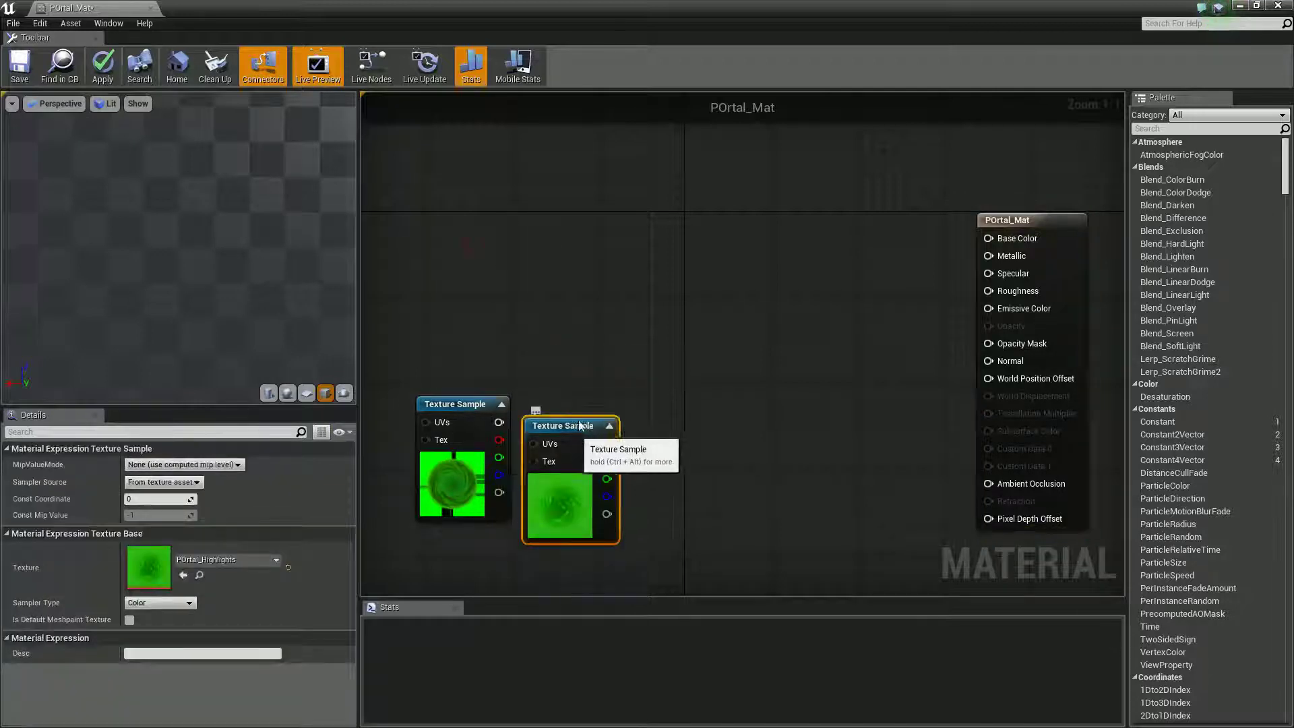
left_click_drag(480, 405, 508, 177)
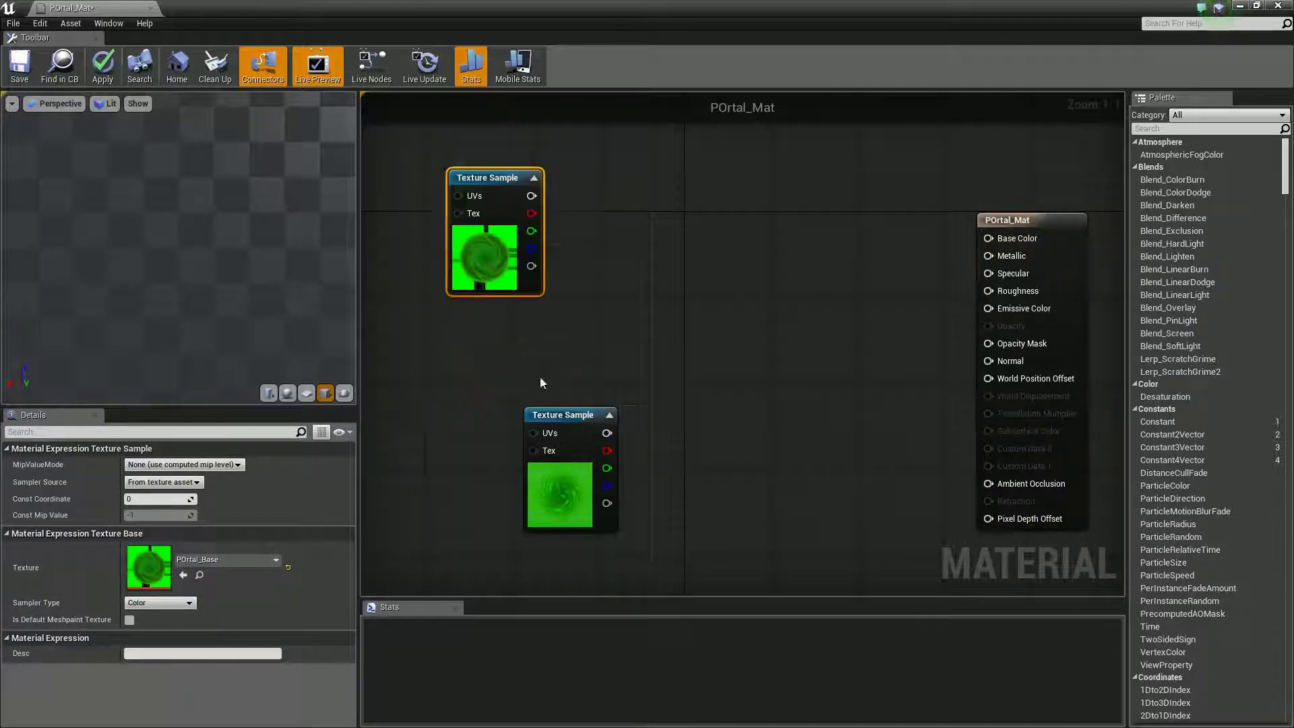
left_click_drag(566, 418, 501, 376)
right_click_drag(606, 350, 625, 353)
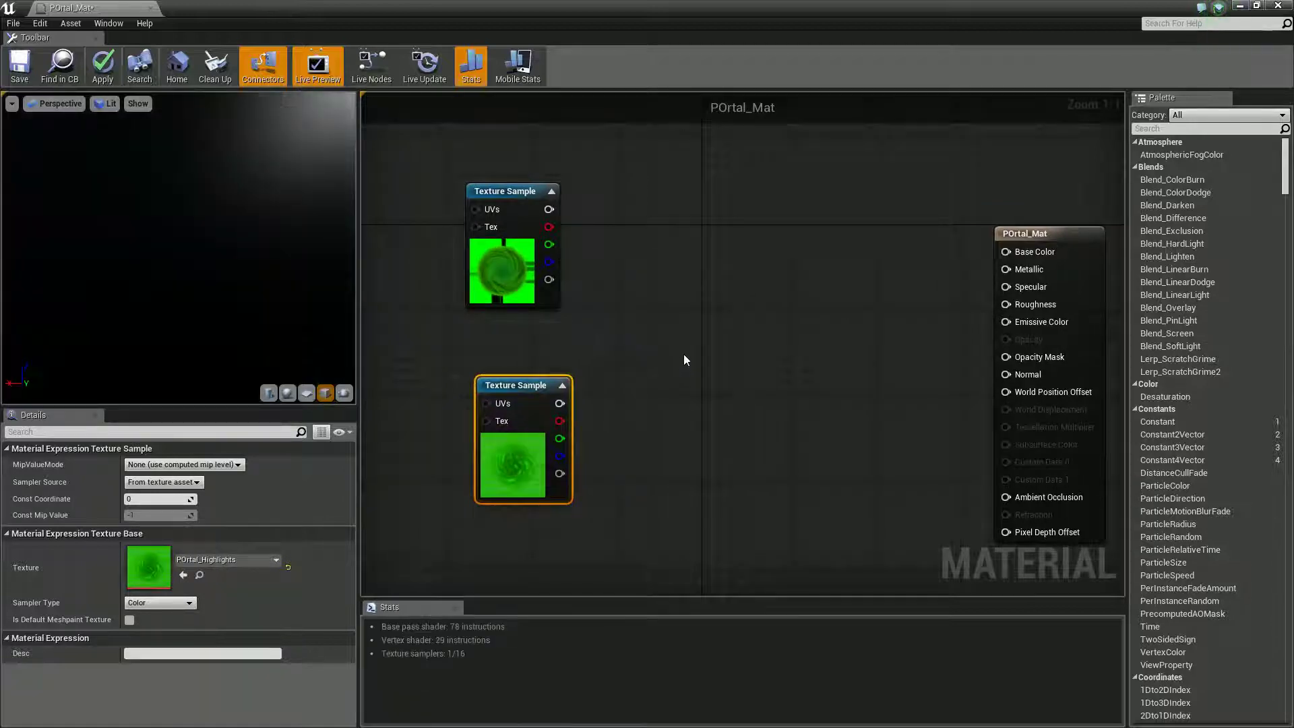
right_click_drag(683, 360, 597, 366)
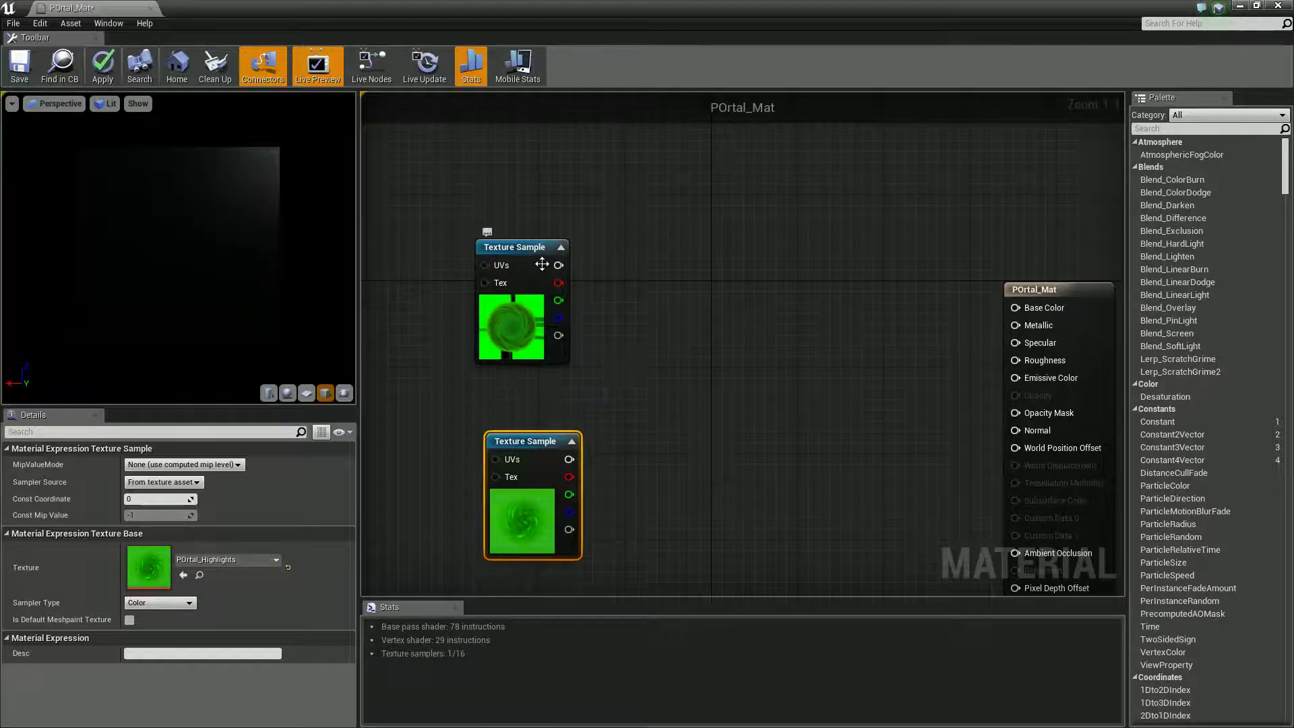
Duplicate the POrtal_Base texture sample and wire its alpha into Opacity Mask
left_click(509, 244)
key("ctrl+w")
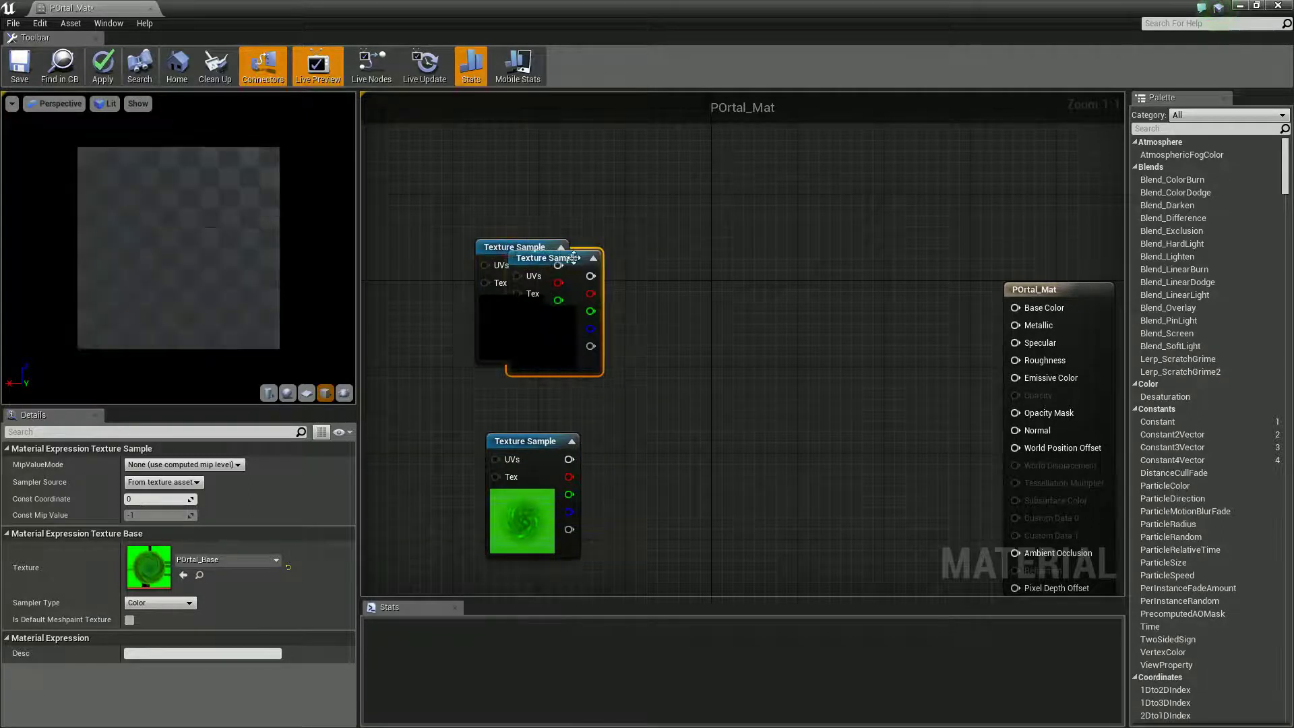
left_click_drag(606, 220, 539, 130)
left_click_drag(558, 215, 1017, 436)
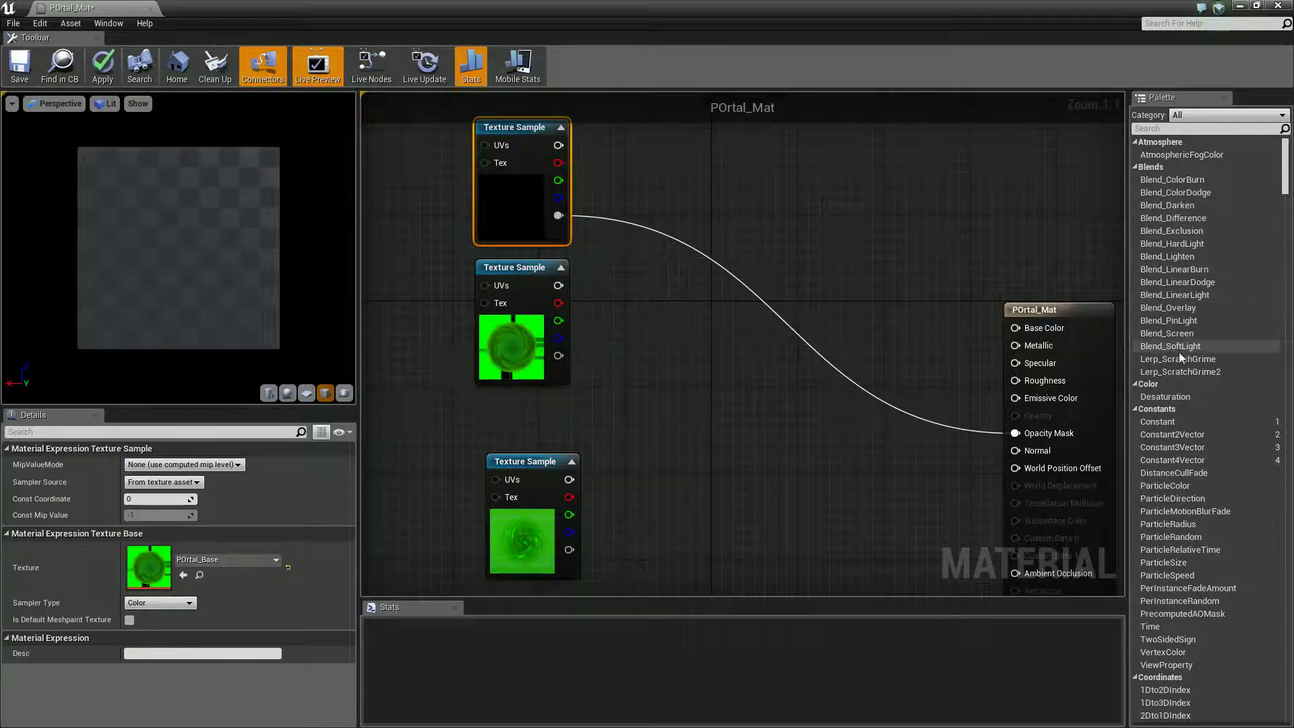
left_click_drag(1183, 325, 790, 367)
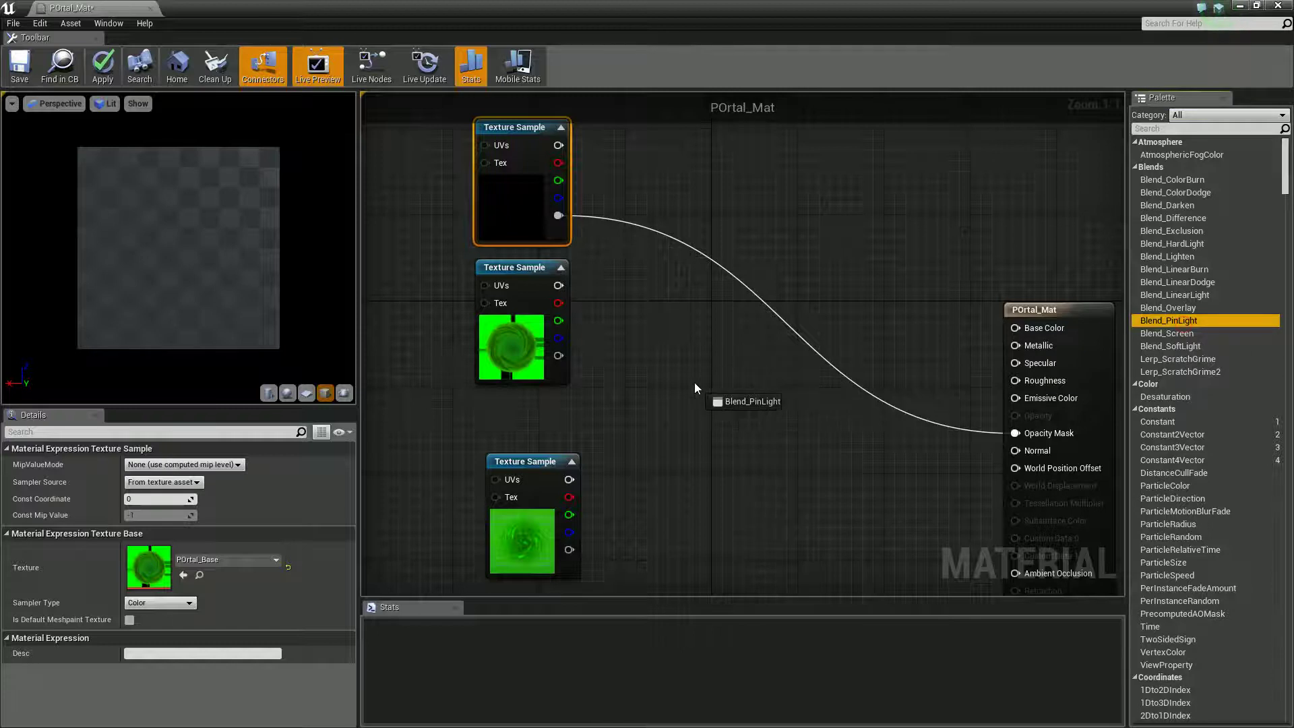
Add a Blend_PinLight node mixing the two portal textures and feed its Result into Emissive Color
left_click_drag(695, 388, 695, 386)
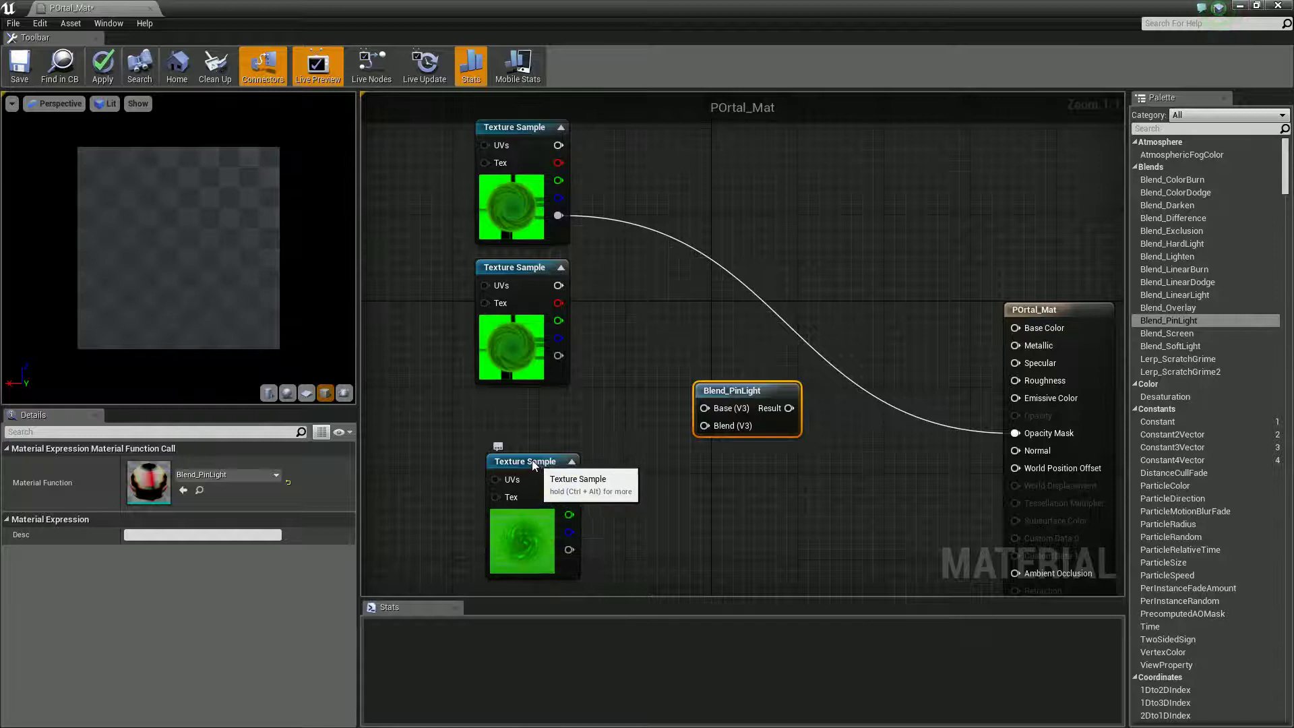
left_click_drag(516, 468, 505, 457)
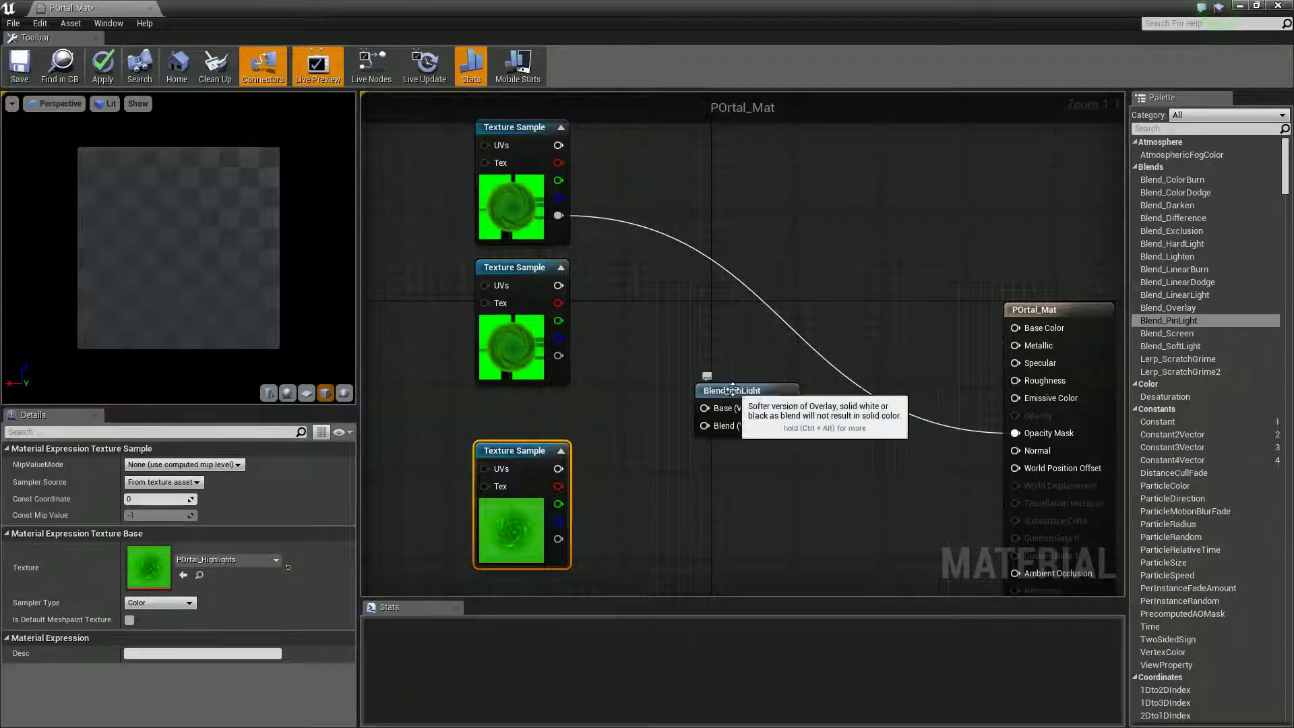
left_click_drag(709, 404, 680, 384)
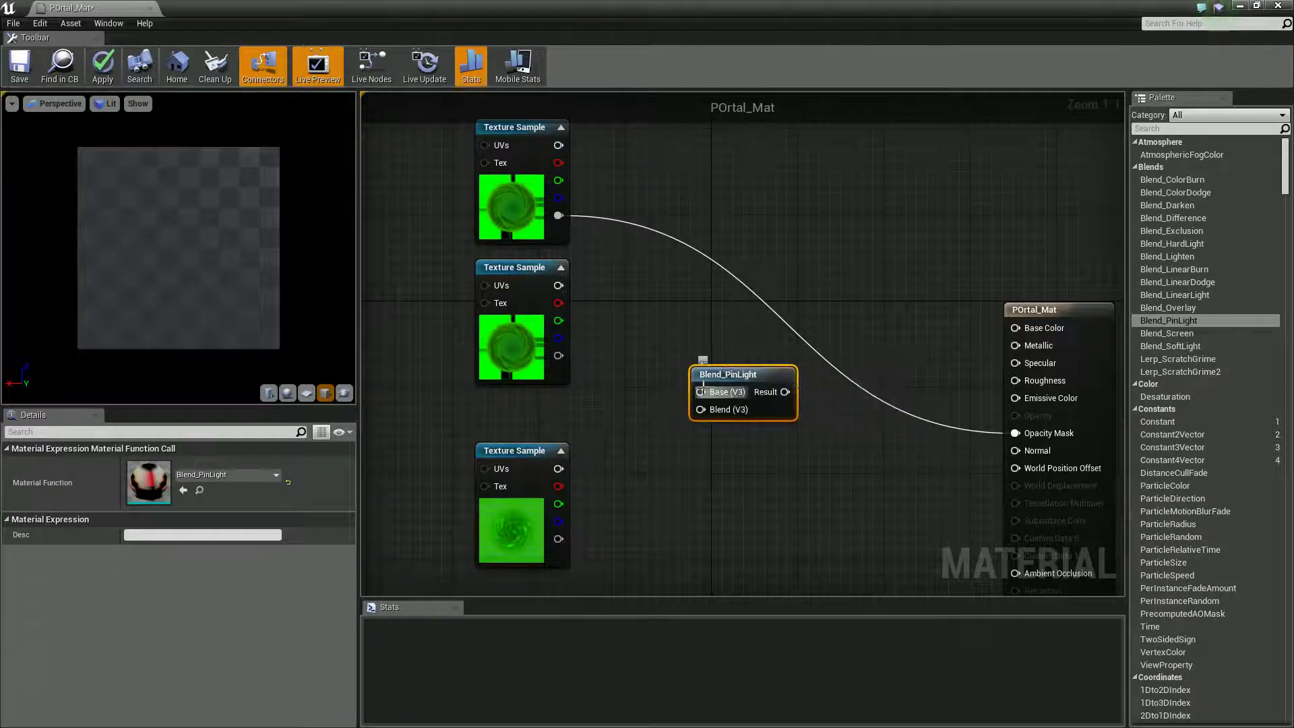
left_click_drag(558, 468, 559, 285)
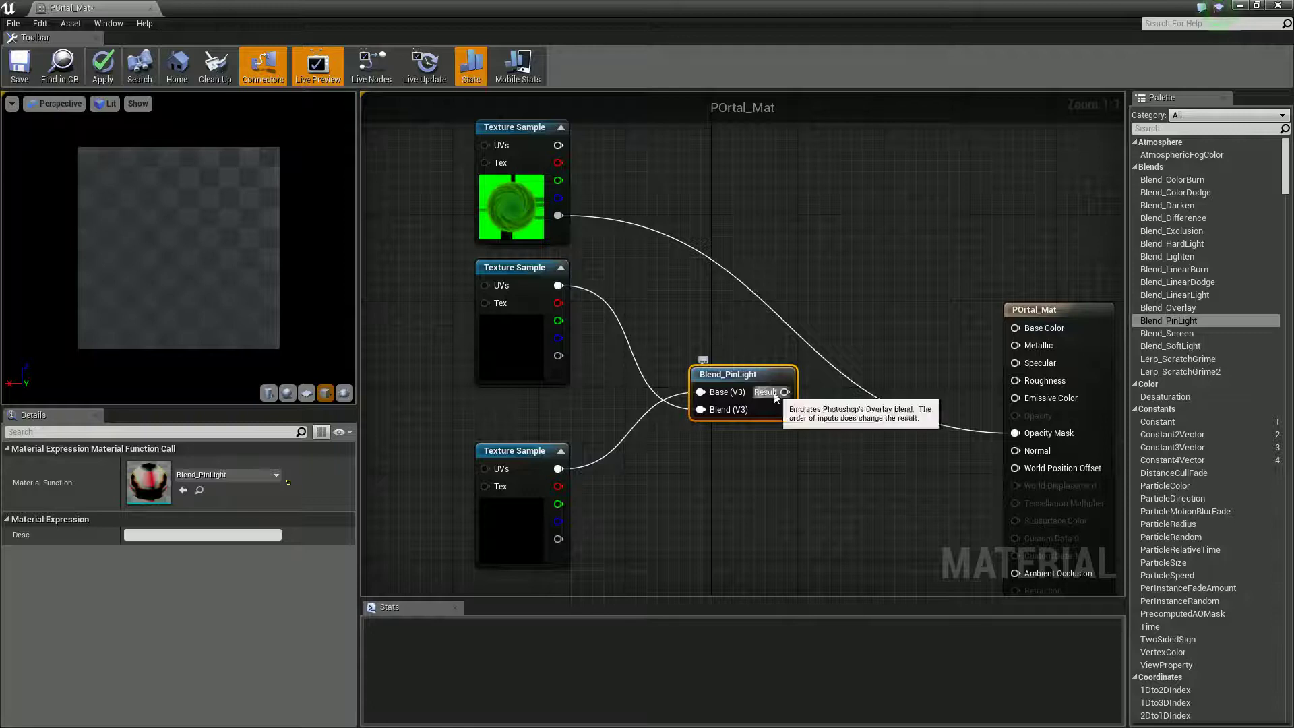
left_click_drag(785, 392, 1024, 397)
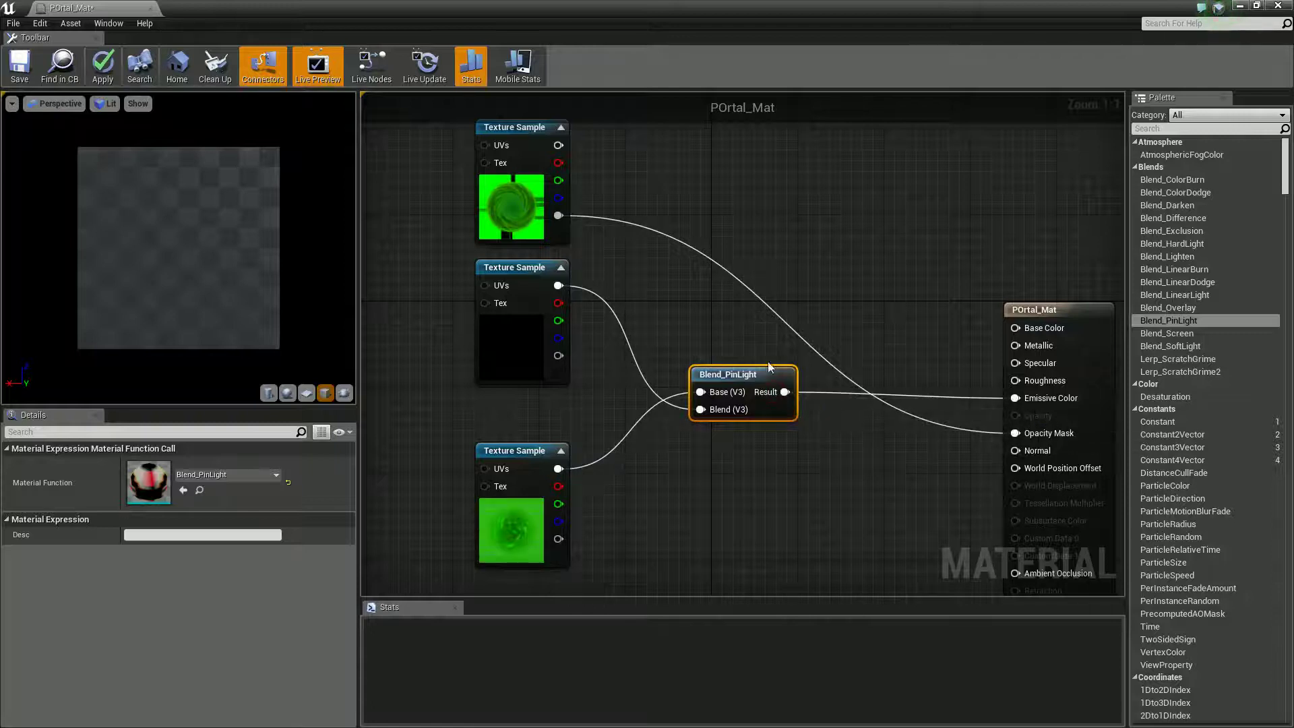
left_click_drag(727, 372, 707, 350)
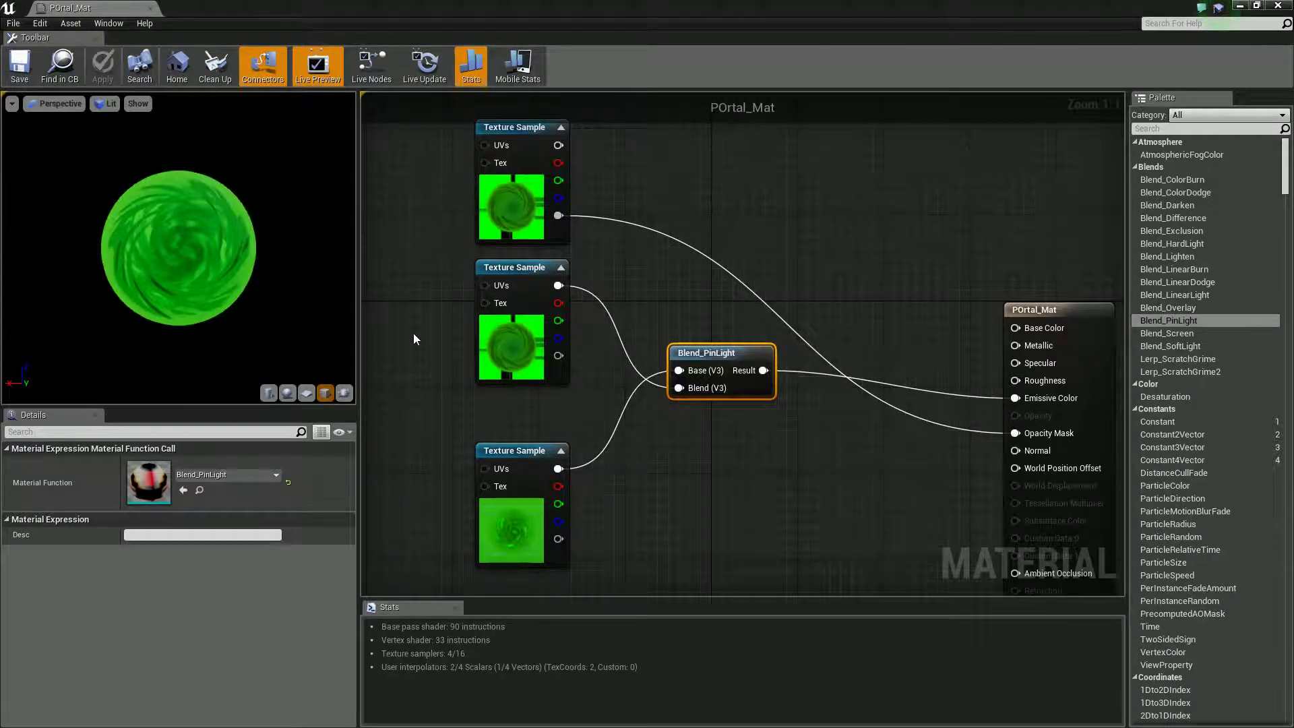
right_click_drag(414, 332, 411, 367)
Add a Rotator node and a duplicate, one beside each portal texture sample
left_click_drag(495, 153, 859, 445)
right_click_drag(587, 277, 776, 255)
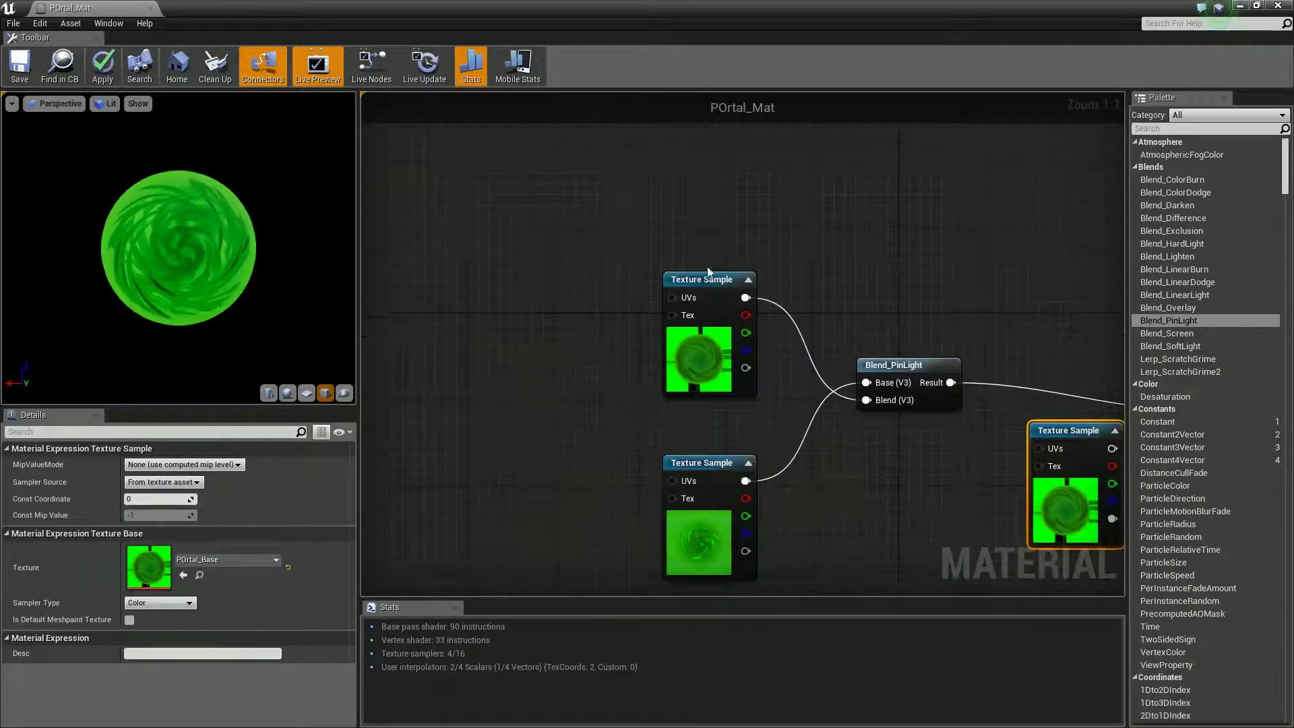
right_click_drag(508, 325, 514, 310)
right_click(515, 310)
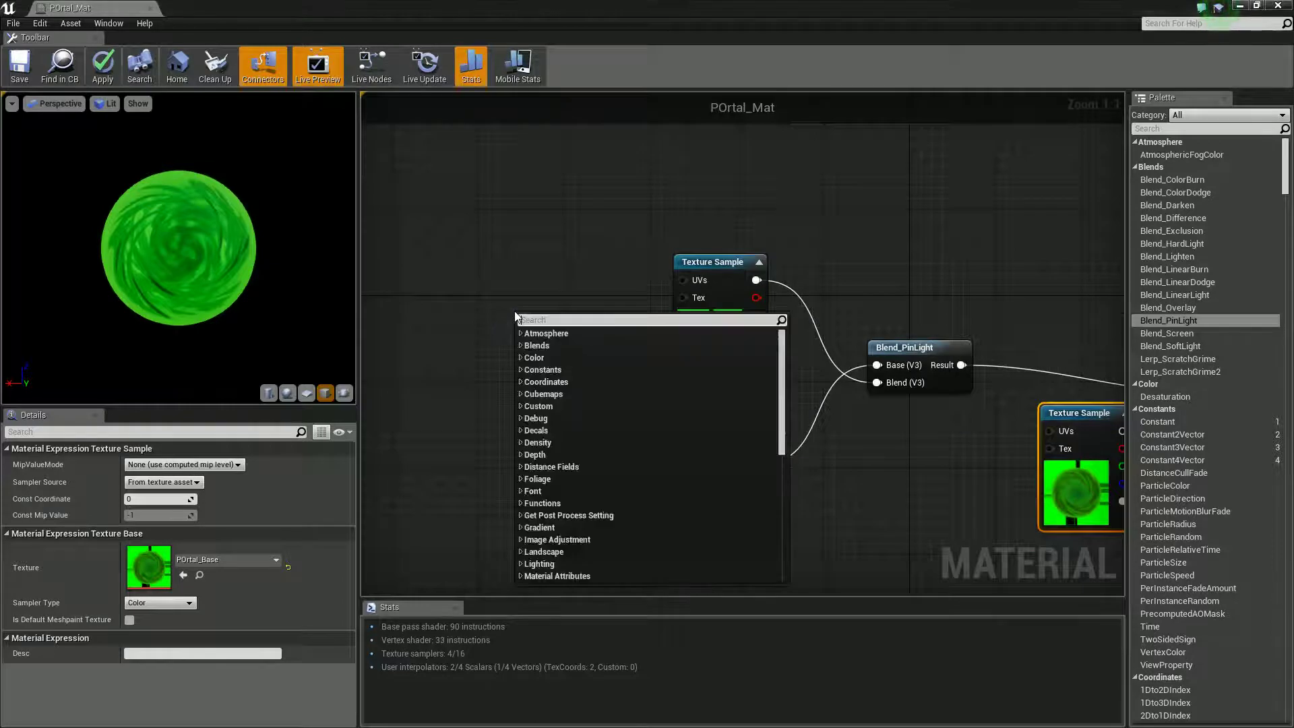
type("rotator")
key("Return")
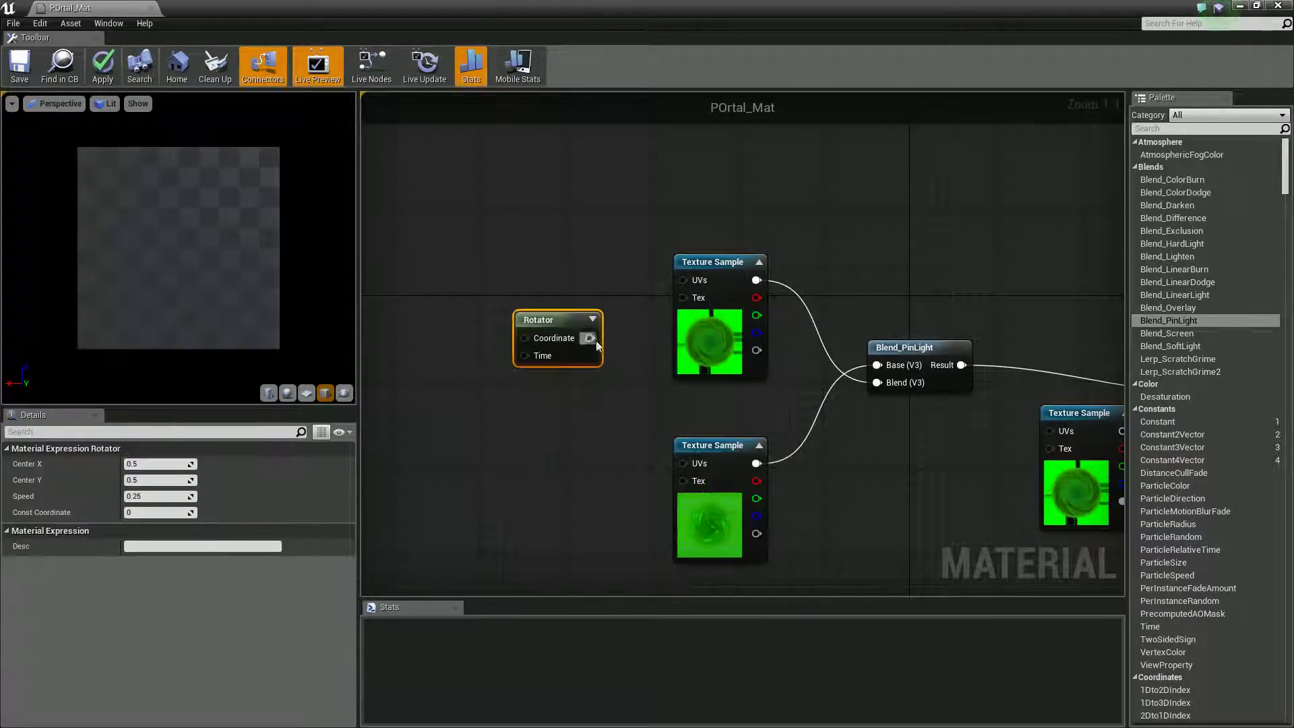
left_click_drag(560, 309, 505, 285)
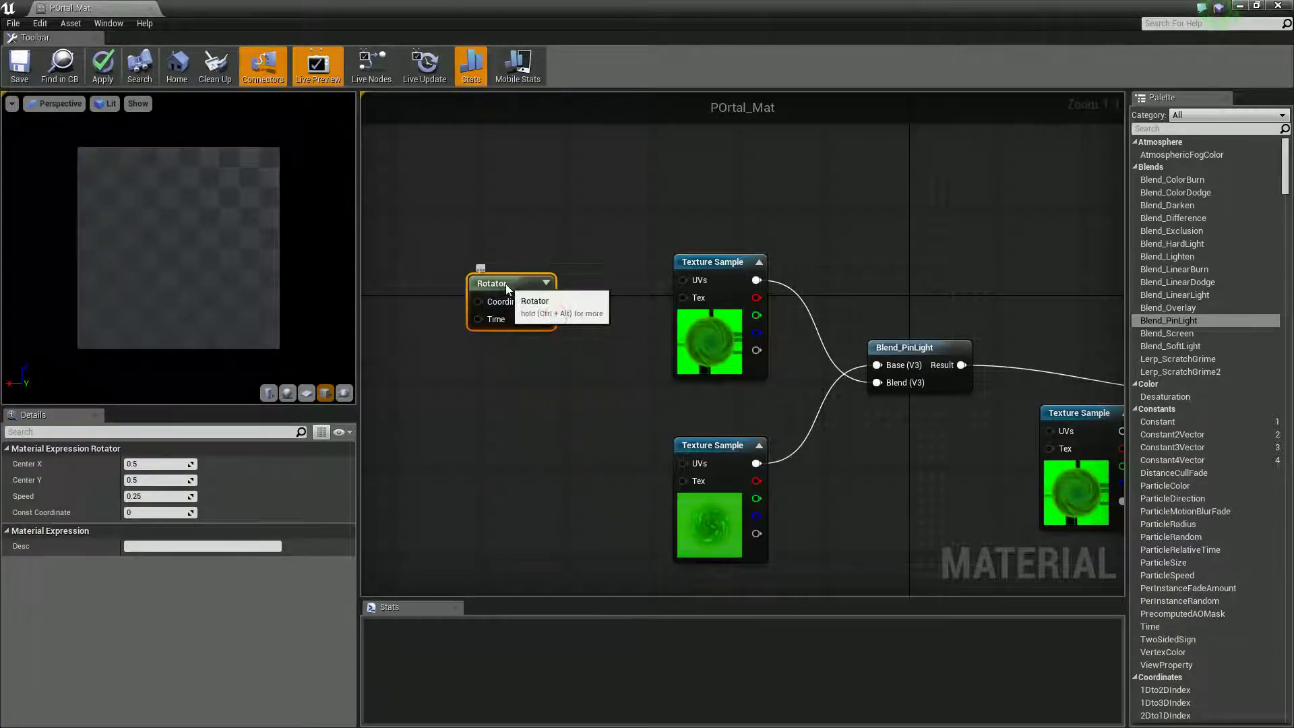
key("ctrl+w")
left_click_drag(559, 289, 543, 454)
Wire the upper Rotator into the top texture's UVs and set its Speed to 0.1
left_click(512, 279)
left_click_drag(544, 301, 691, 288)
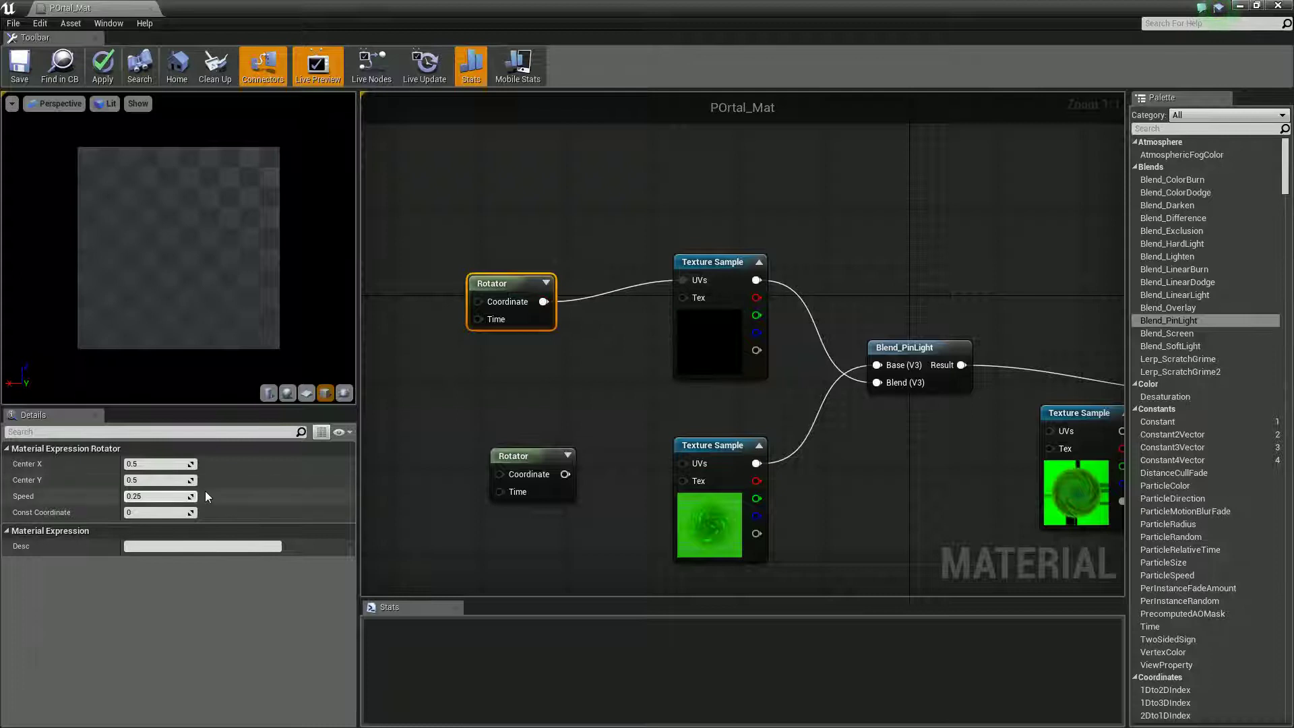
left_click(154, 497)
type("0.25")
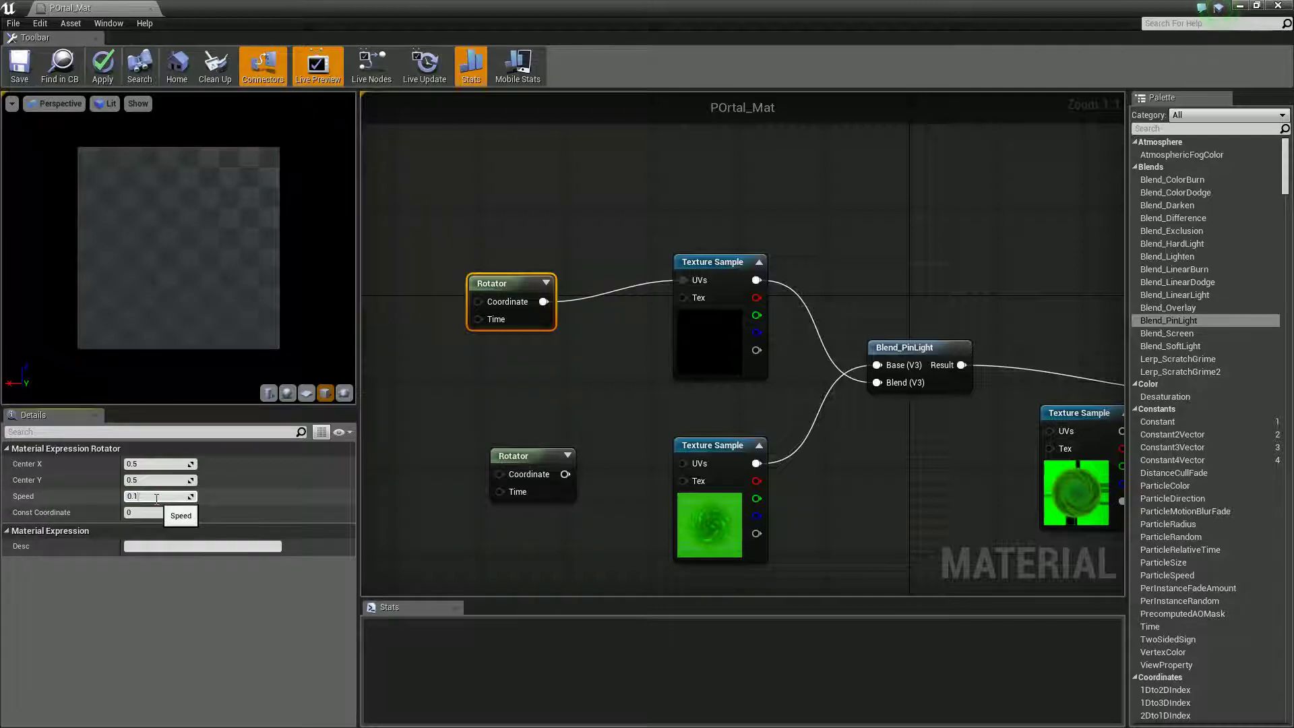
left_click(463, 430)
Wire the lower Rotator into the lower texture's UVs with Speed -0.06
left_click(548, 455)
left_click_drag(565, 473, 682, 463)
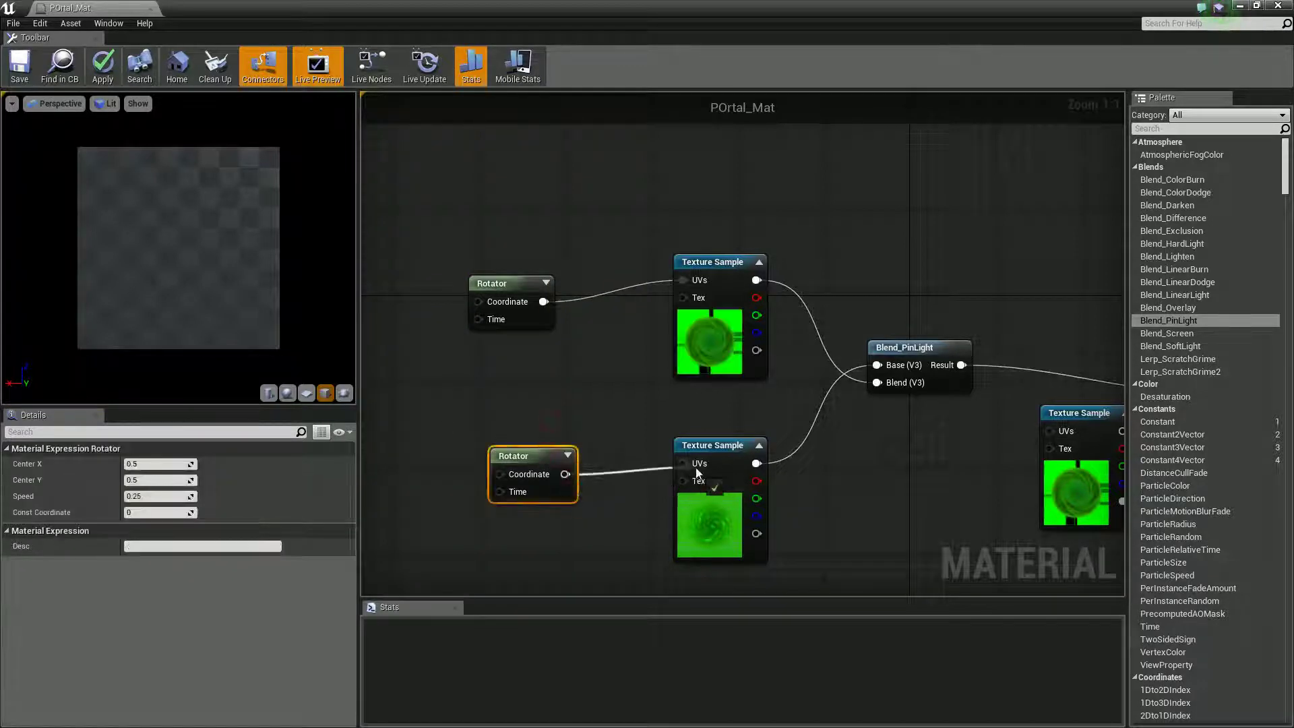
left_click(155, 513)
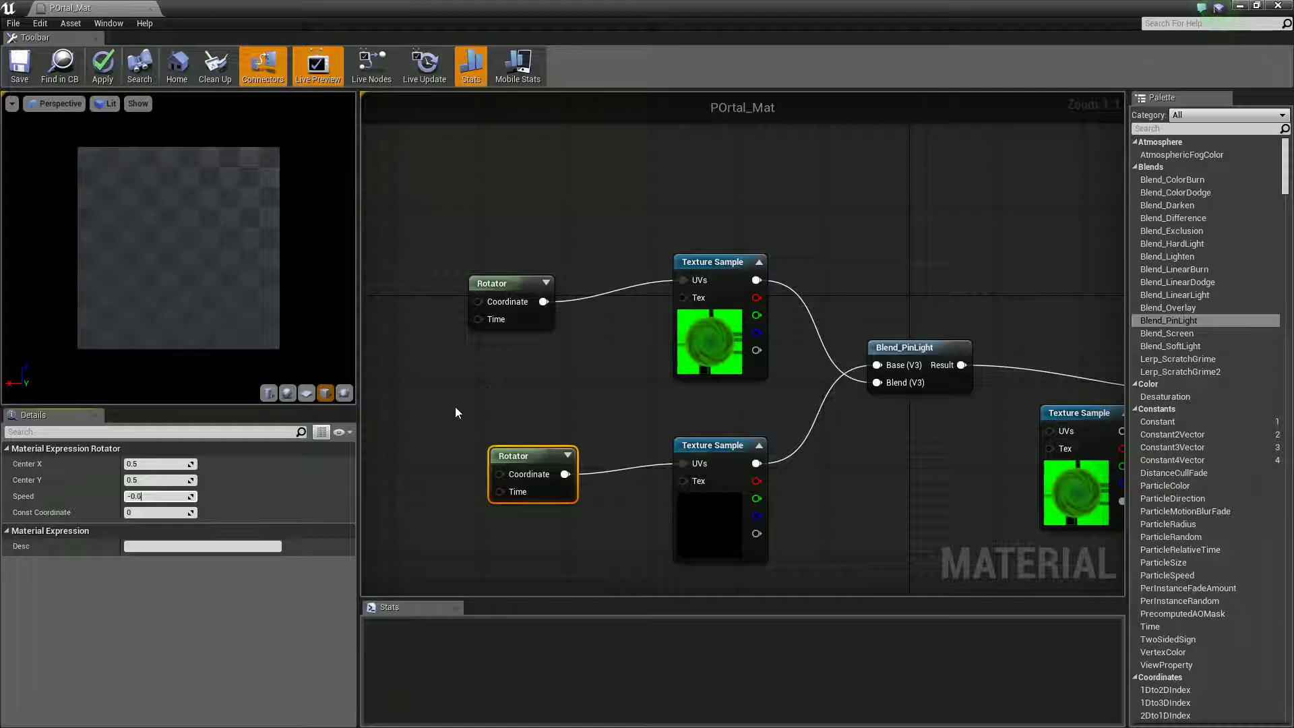
left_click(474, 405)
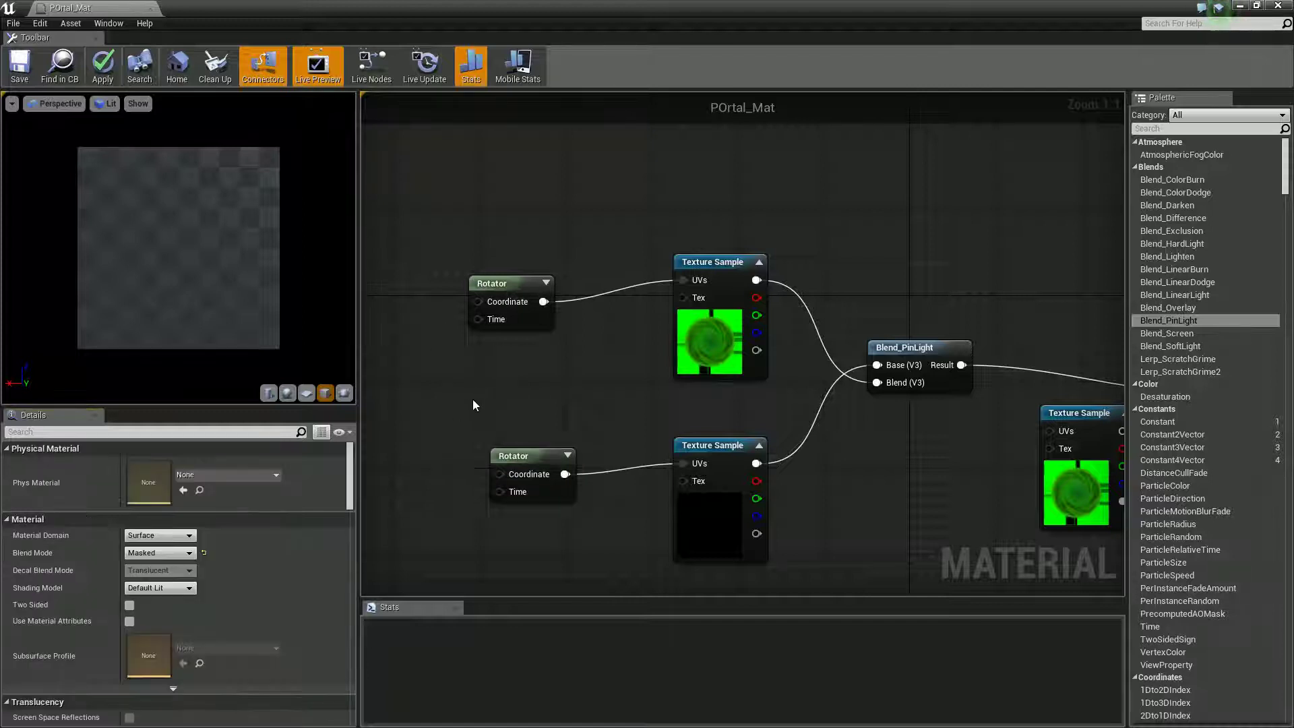
left_click(527, 484)
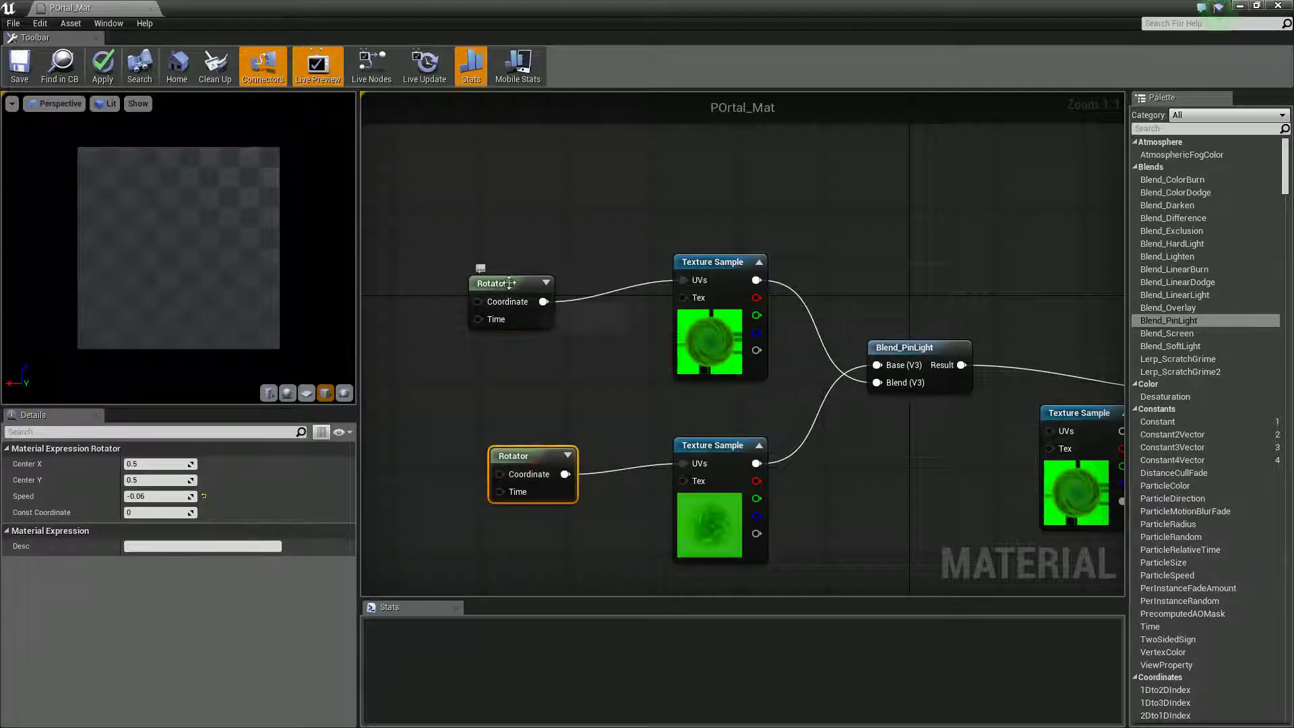
left_click(490, 306)
scroll(456, 379, "down", 1)
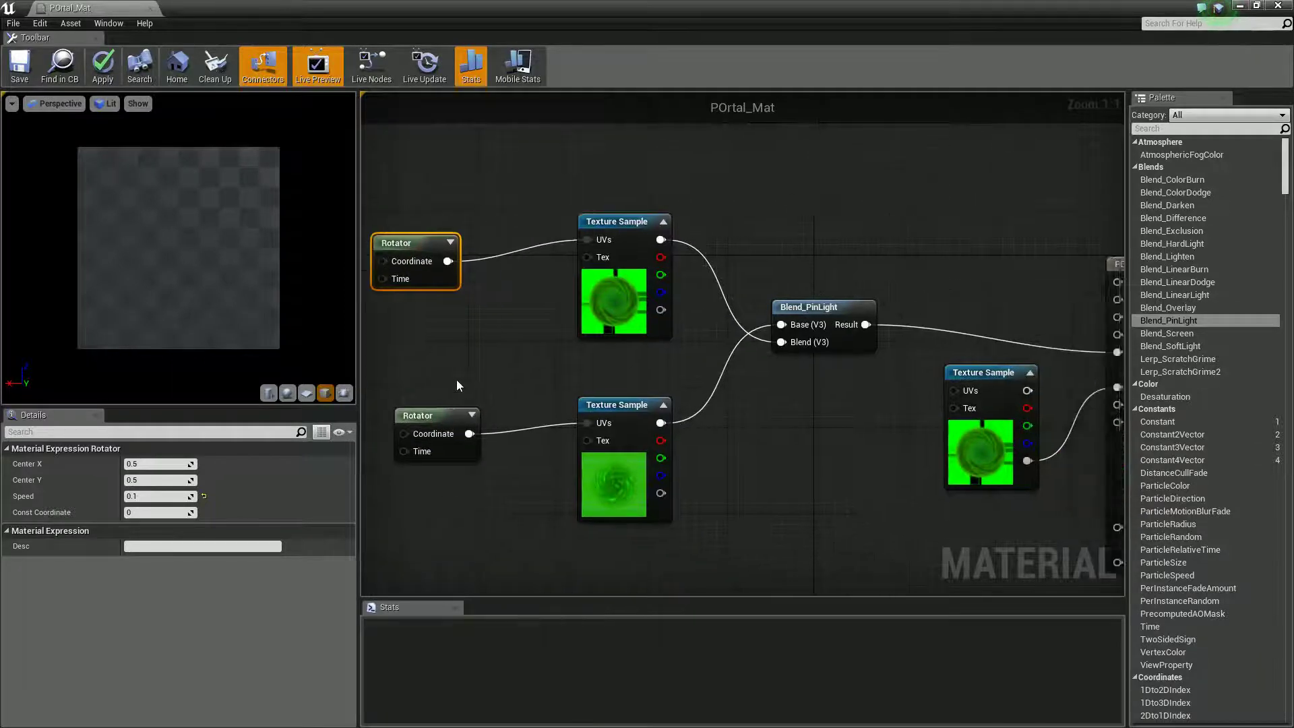
Apply, change the Rotator speeds to 0.16 and -0.1, and save POrtal_Mat
left_click(19, 65)
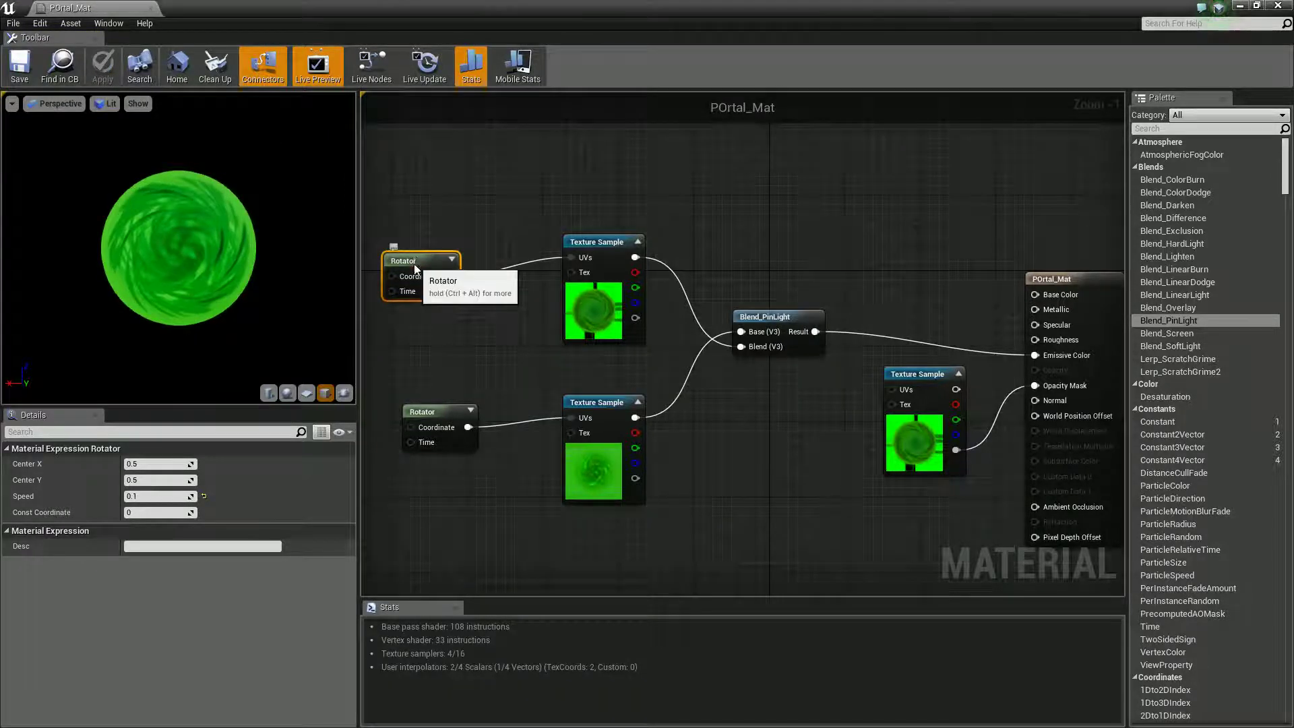
left_click(154, 497)
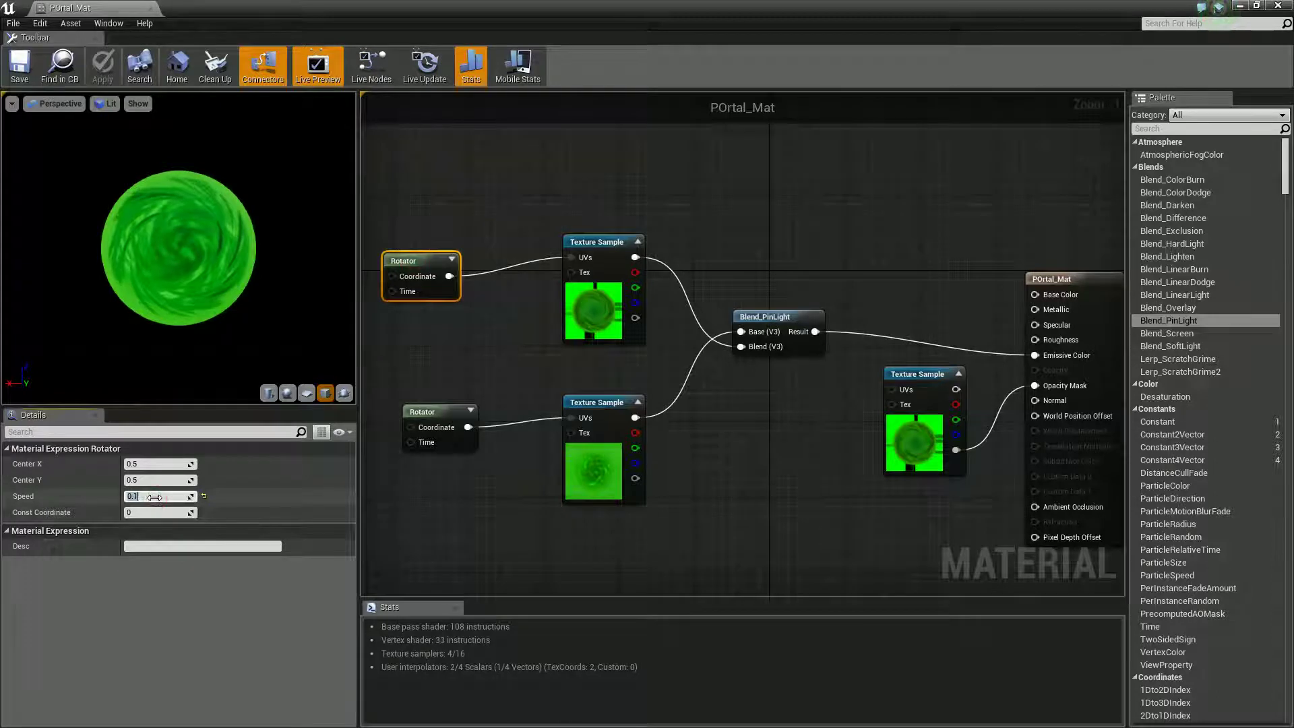
key("BackSpace")
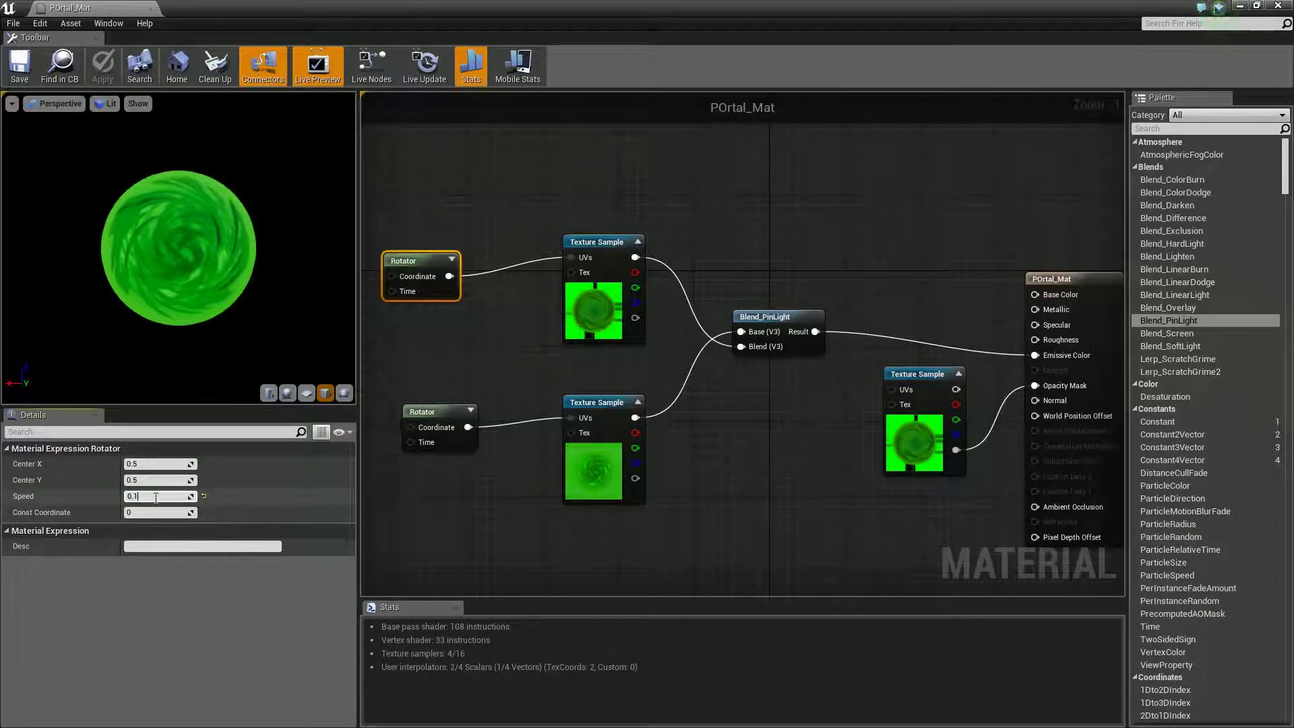
left_click(438, 412)
left_click(163, 497)
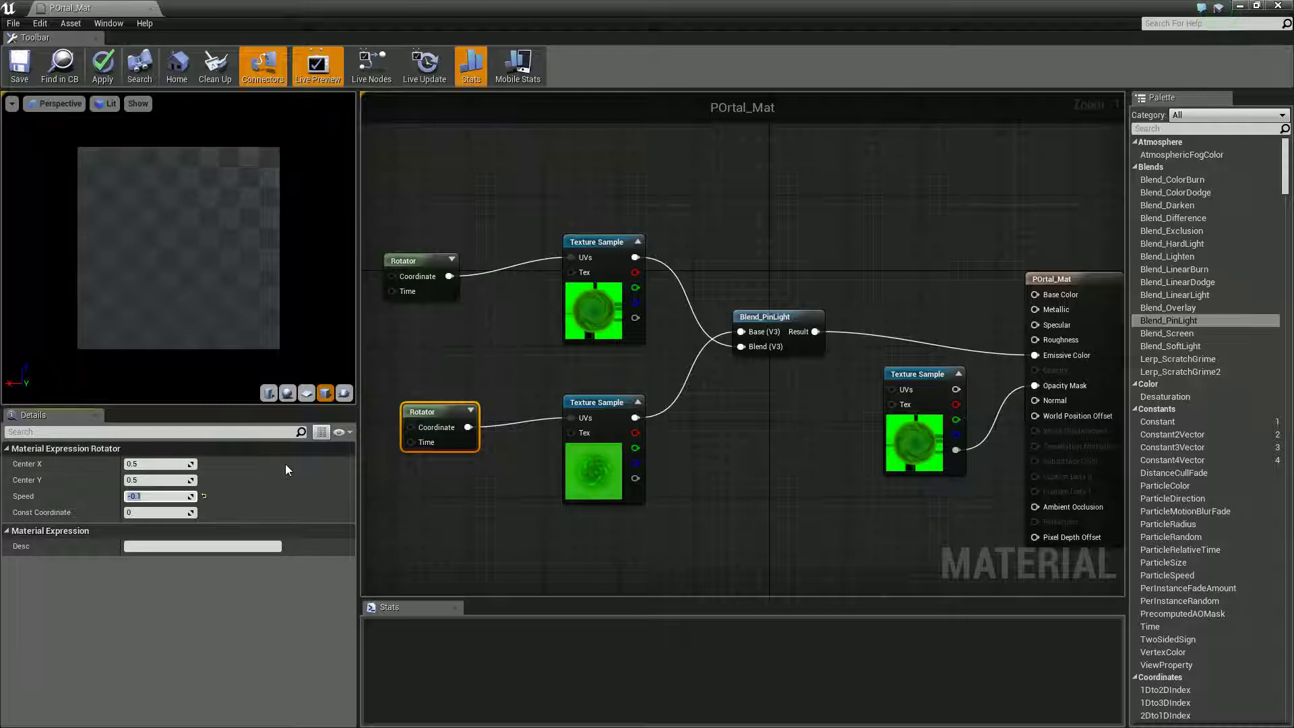
left_click(411, 366)
left_click(409, 264)
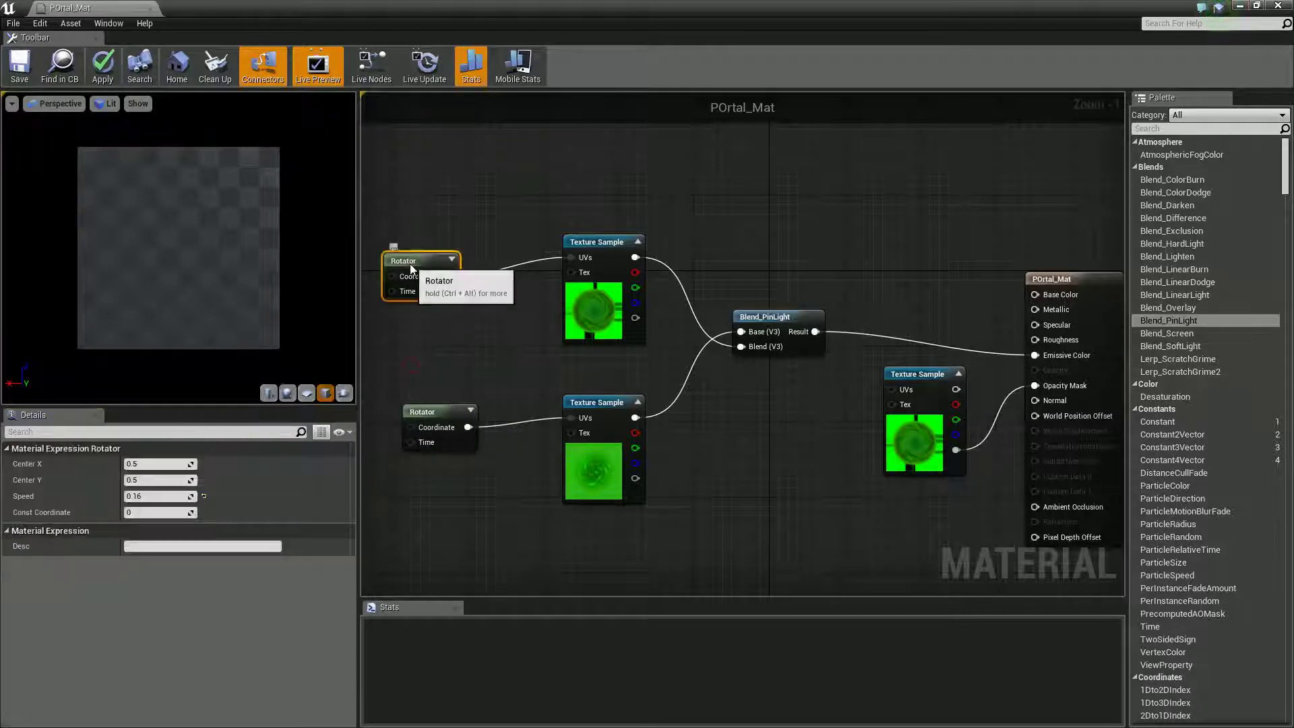
left_click(438, 411)
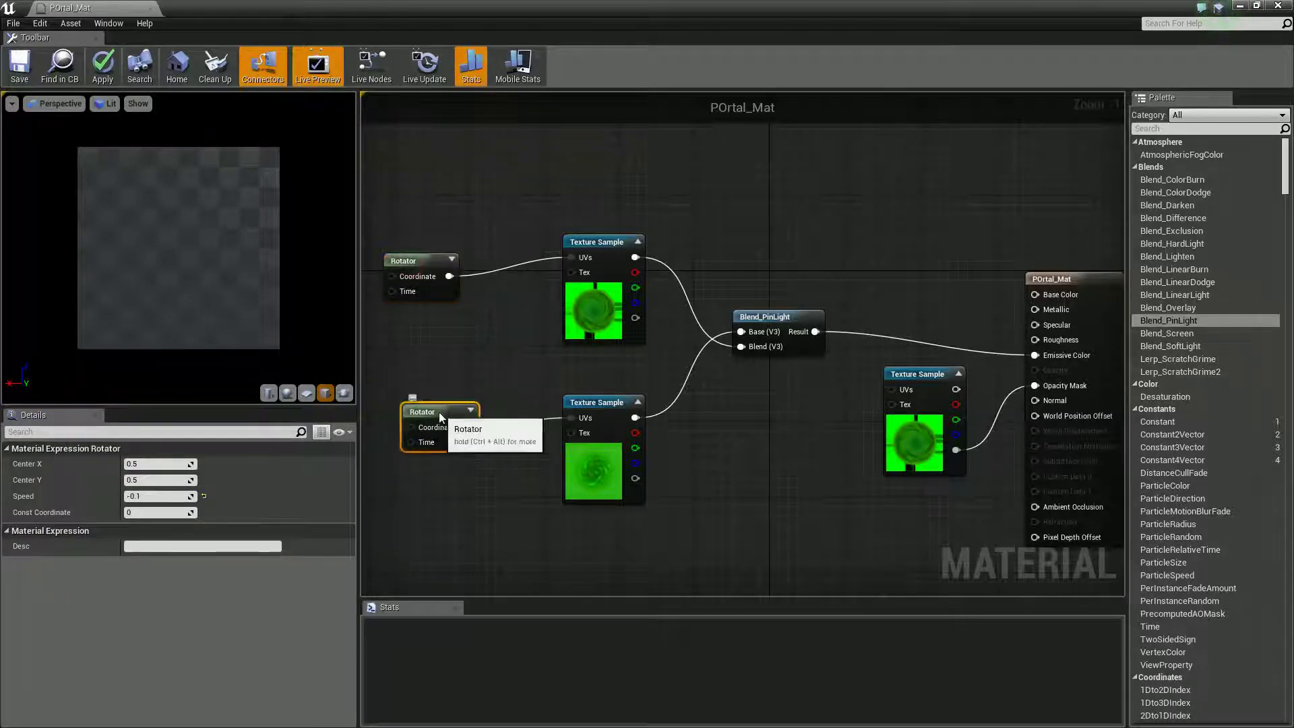
left_click(24, 74)
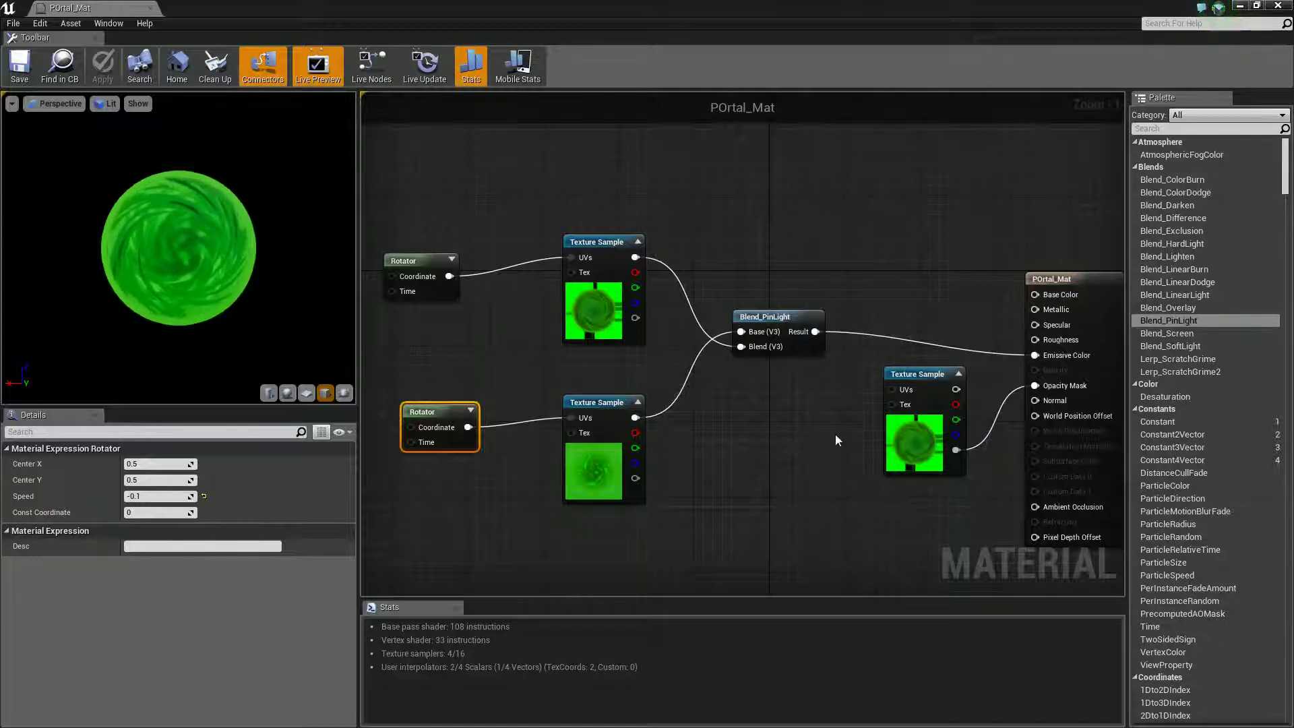
right_click_drag(835, 440, 818, 396)
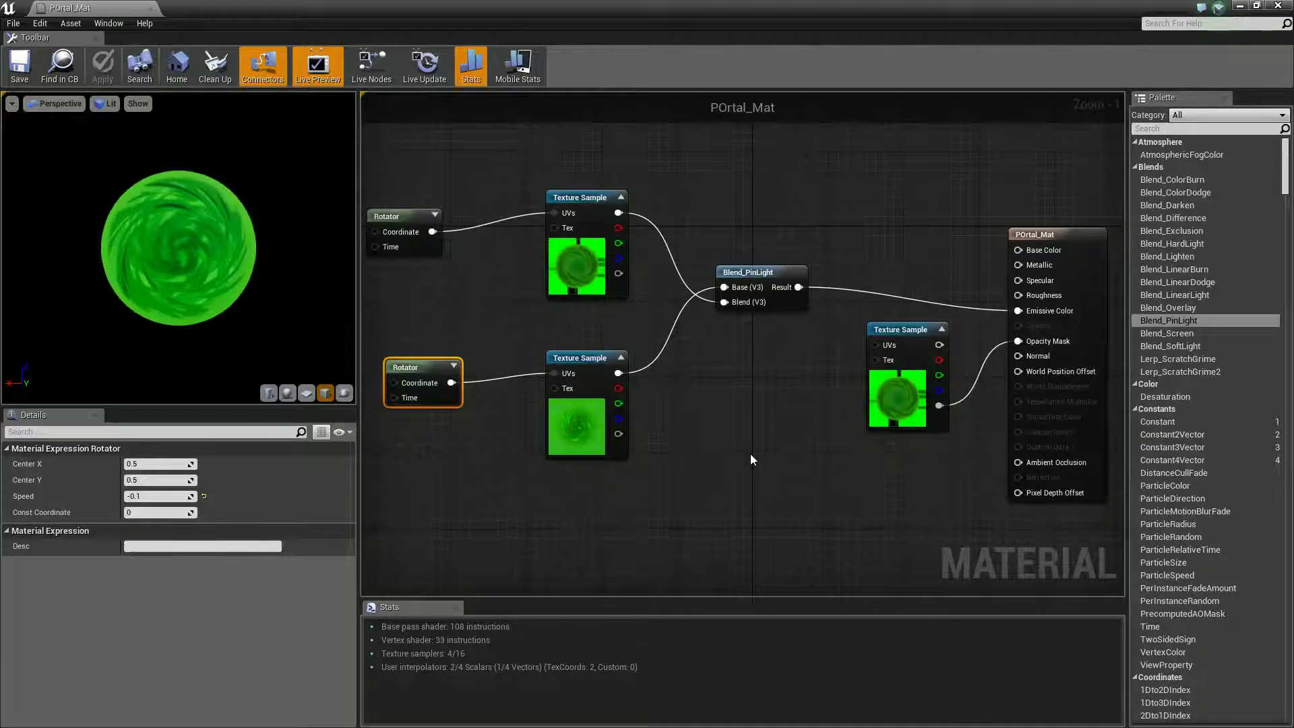
Copy the top Texture Sample and paste the duplicate below the other nodes
right_click_drag(687, 530, 695, 504)
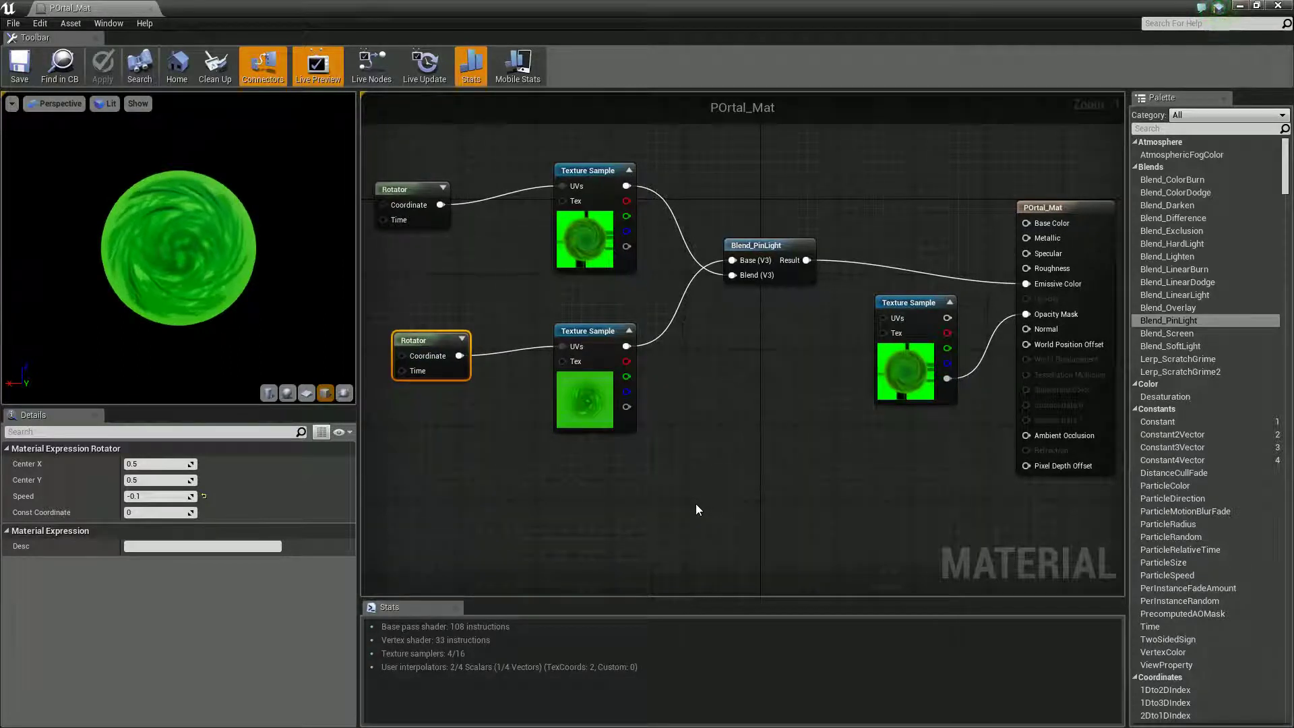
left_click(589, 170)
key("ctrl+c")
key("ctrl+v")
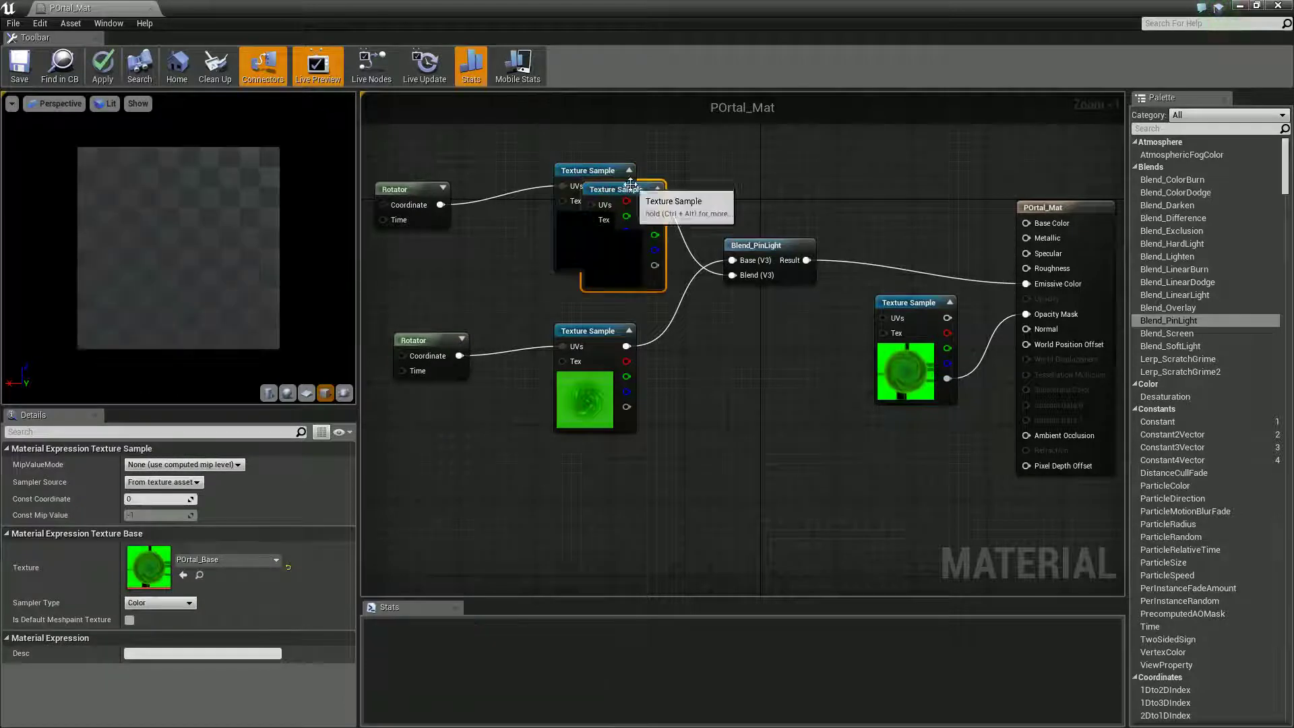
left_click_drag(644, 182, 620, 505)
right_click_drag(619, 505, 609, 376)
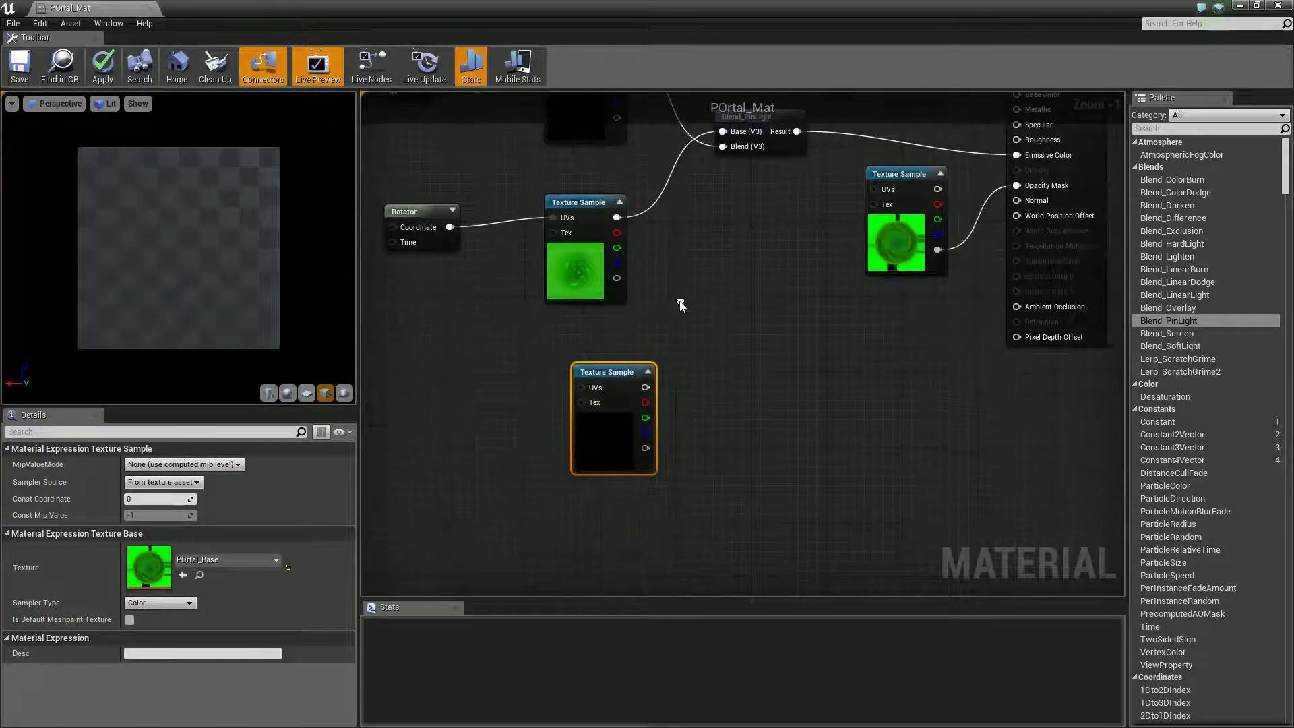
left_click_drag(603, 382, 594, 393)
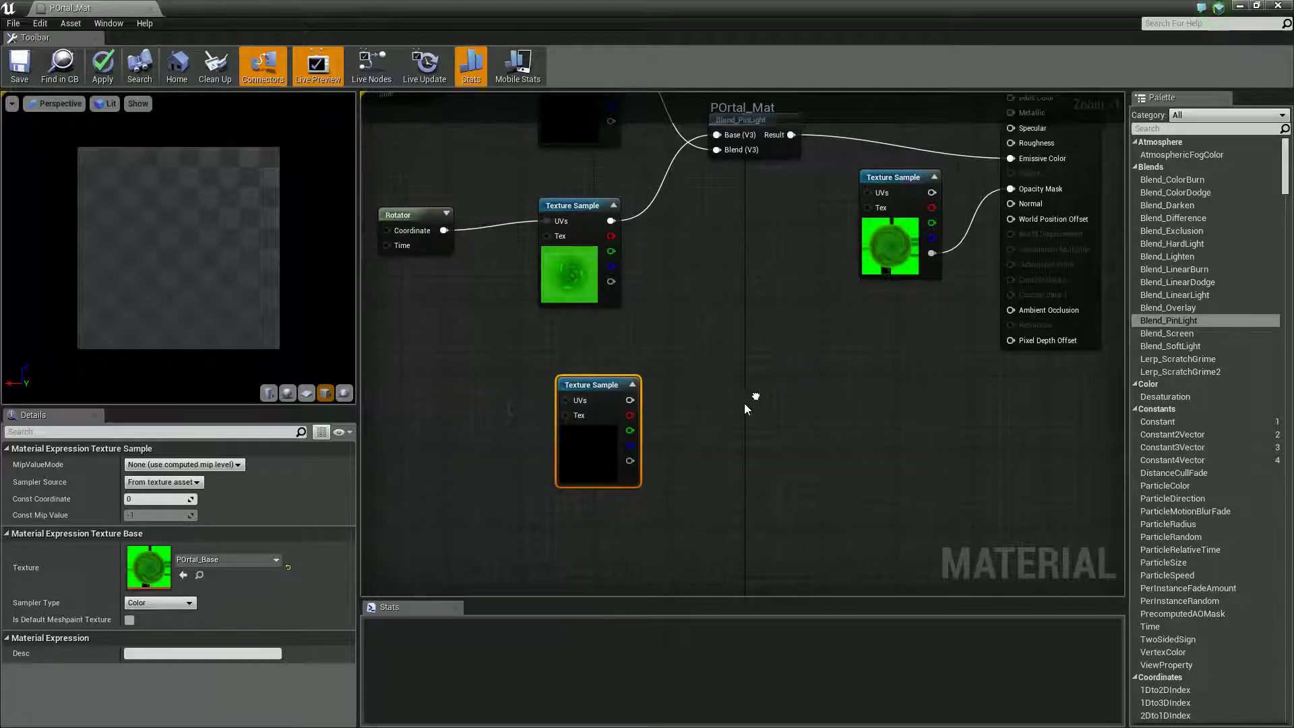
right_click_drag(744, 403, 713, 438)
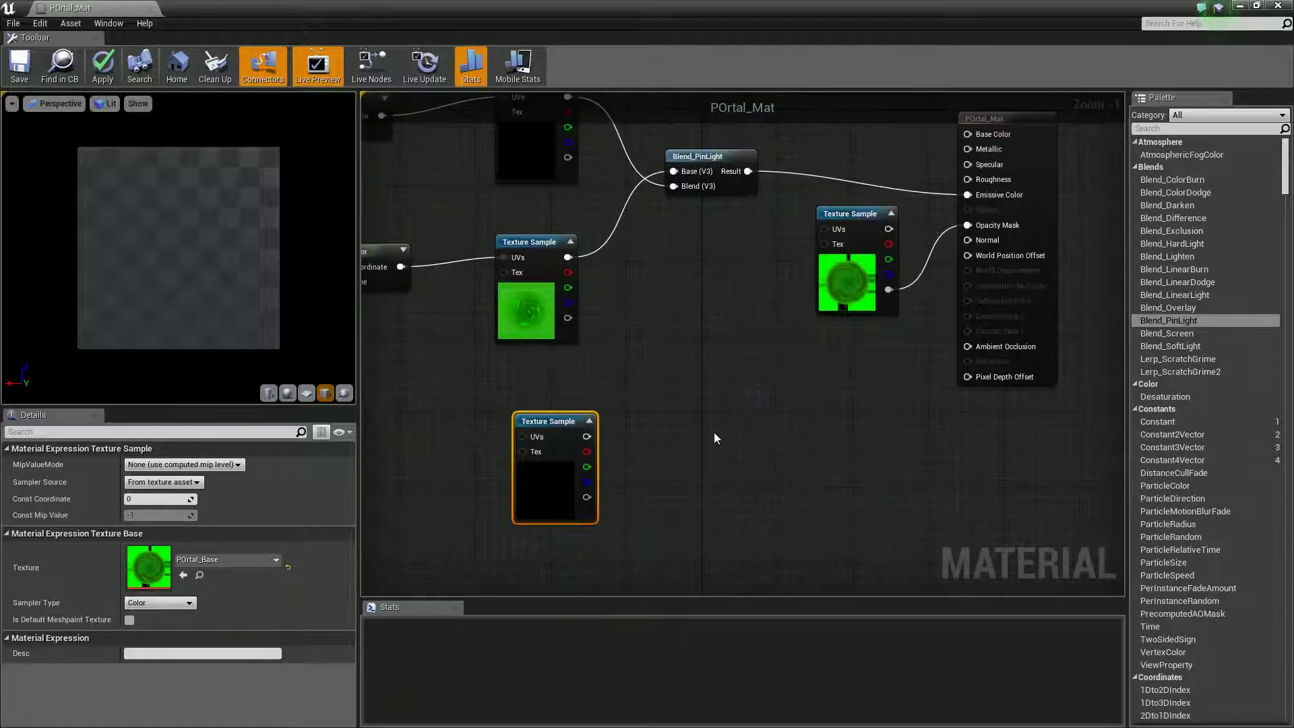
Add a Multiply node and a blue (0,0.186,1) Constant3Vector wired into its B input
left_click(653, 443)
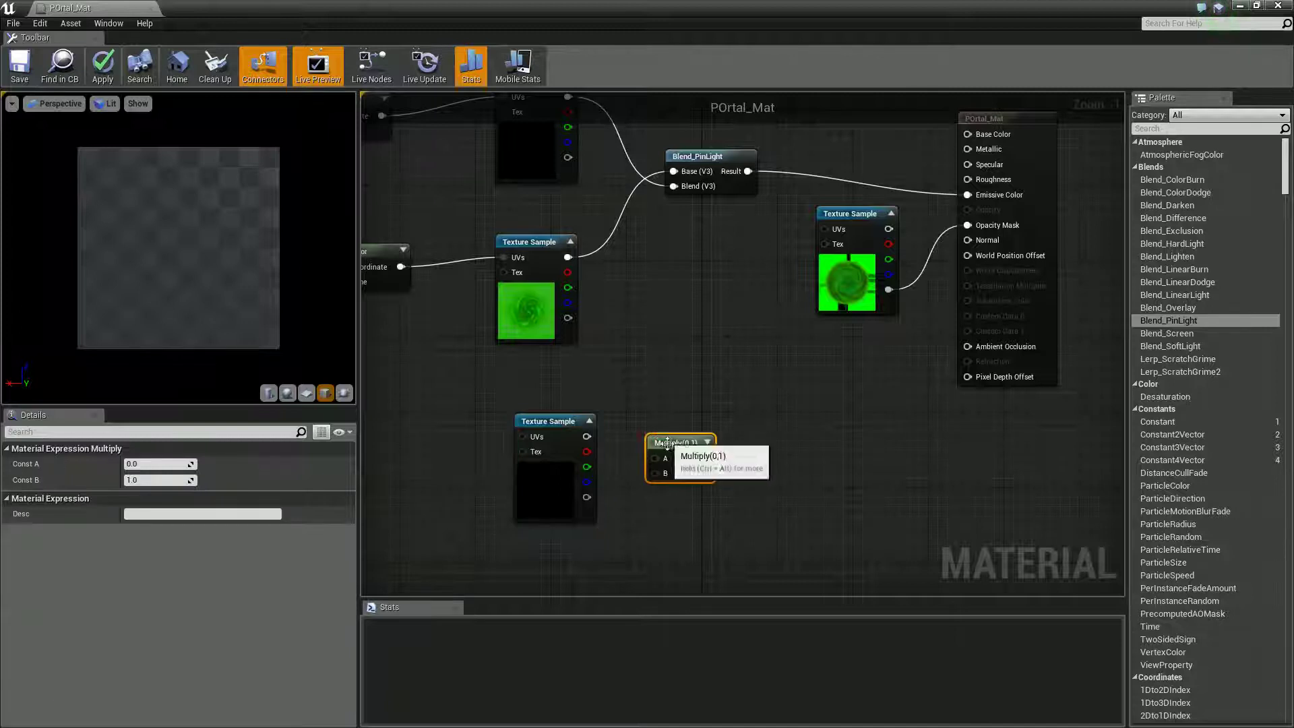
left_click(566, 559)
right_click_drag(613, 553, 623, 499)
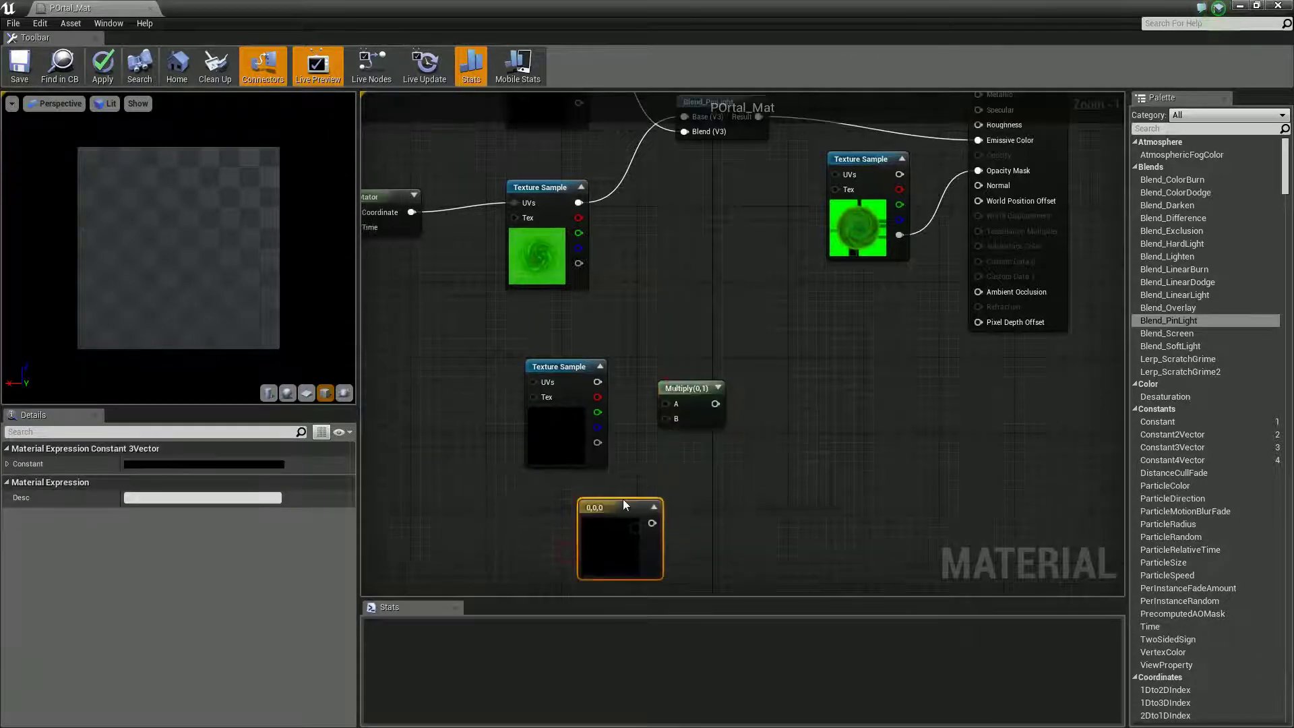
double_click(604, 499)
left_click(666, 425)
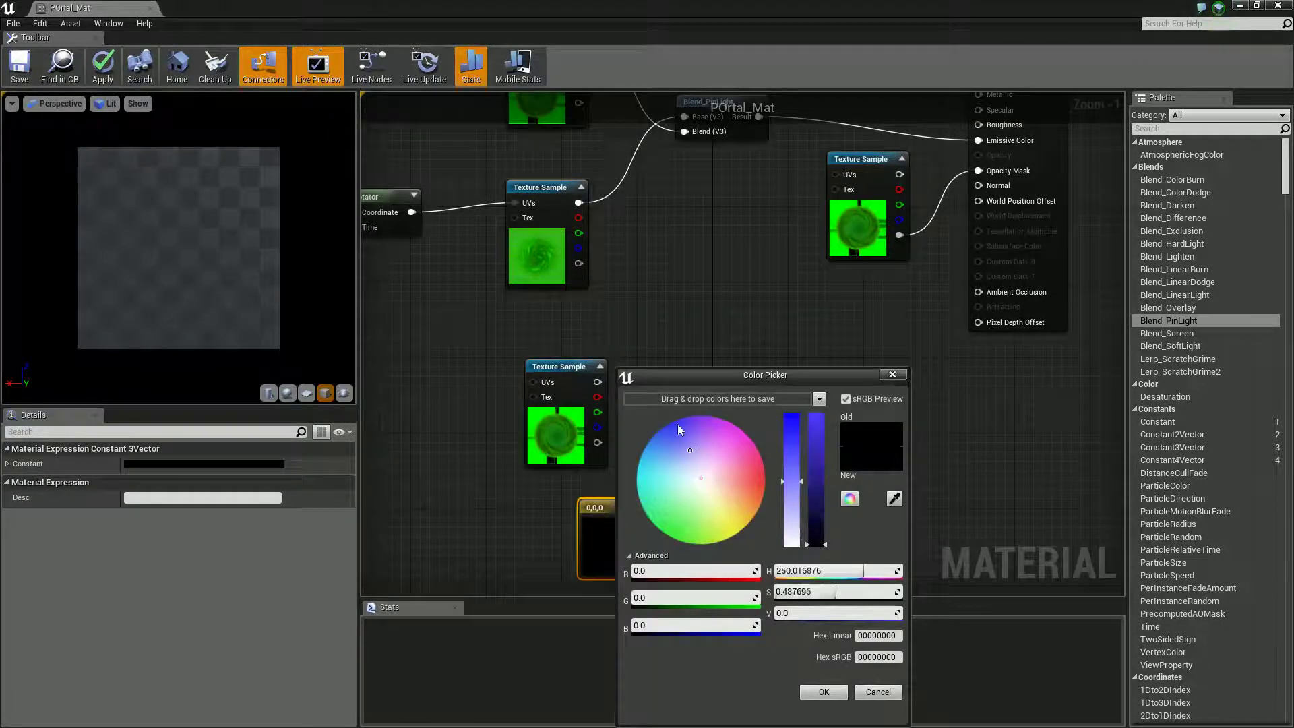
left_click_drag(662, 431, 659, 431)
left_click(815, 419)
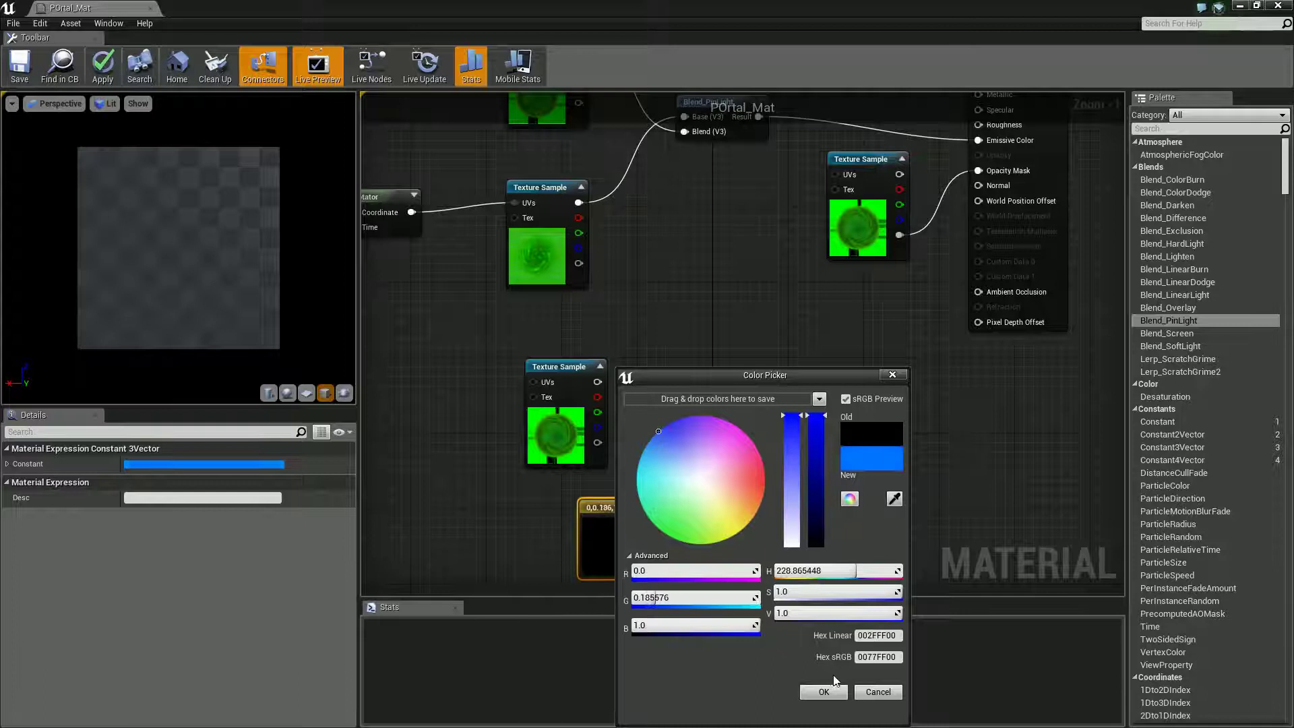
left_click(823, 691)
left_click_drag(652, 523, 602, 414)
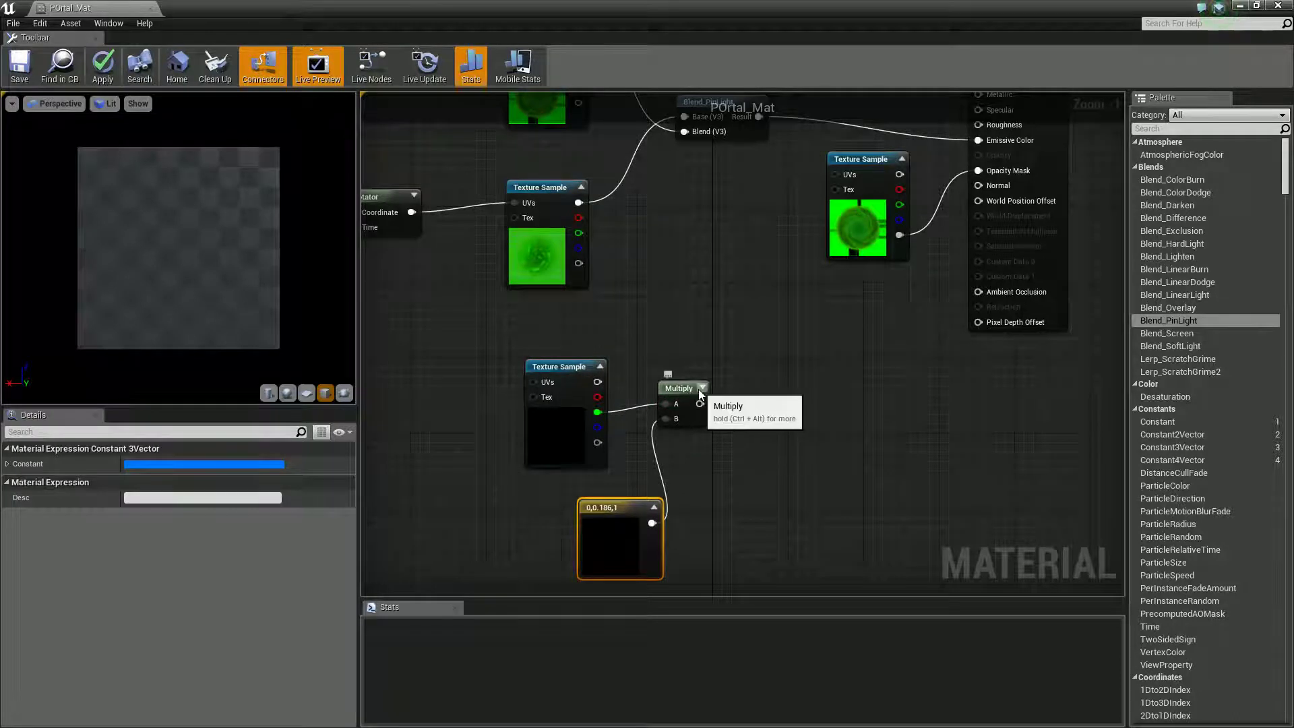
Connect the Multiply result to Normal, then move the material editor aside
left_click_drag(711, 388, 758, 366)
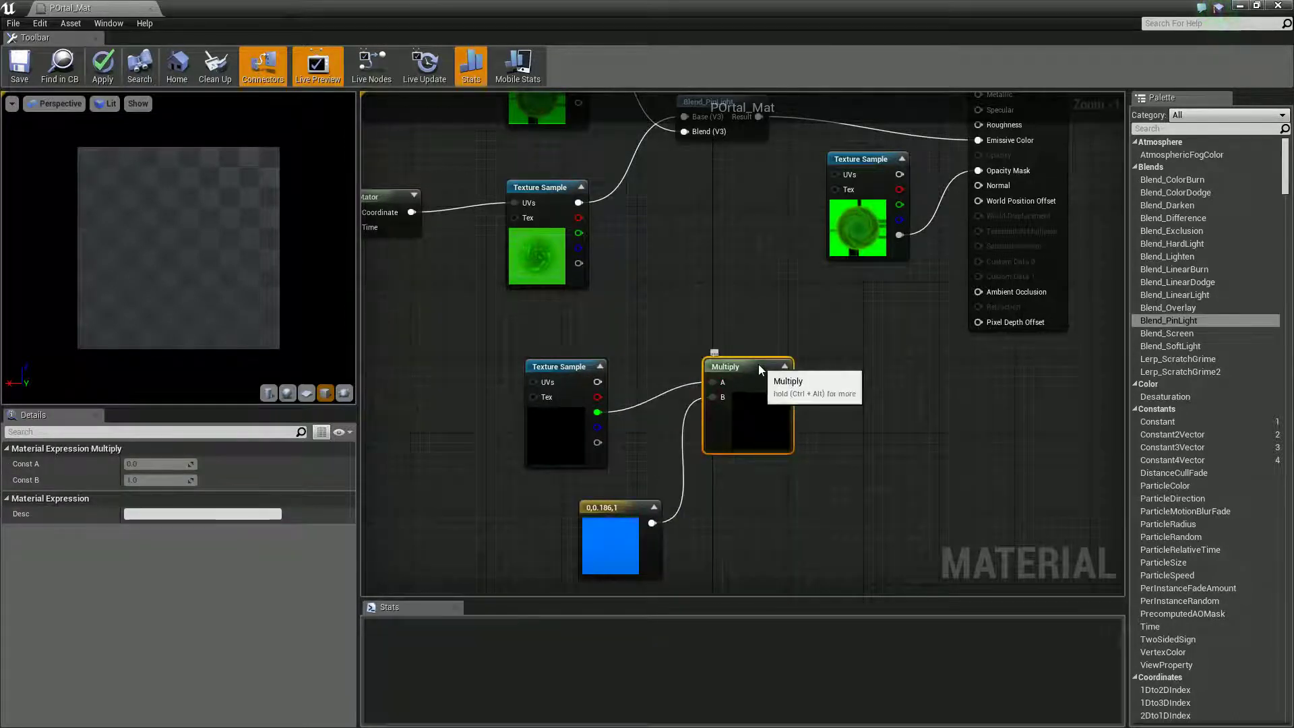
right_click(762, 414)
left_click(826, 367)
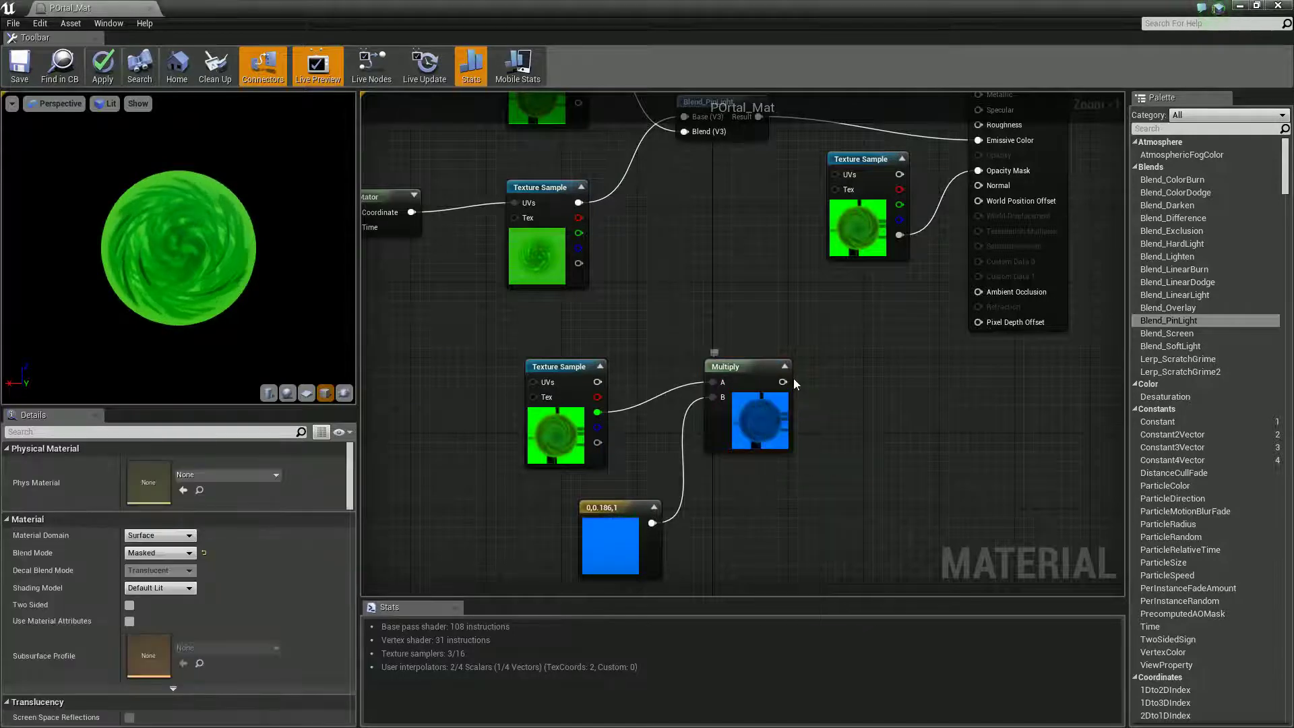
left_click_drag(783, 382, 990, 187)
left_click_drag(868, 159, 810, 159)
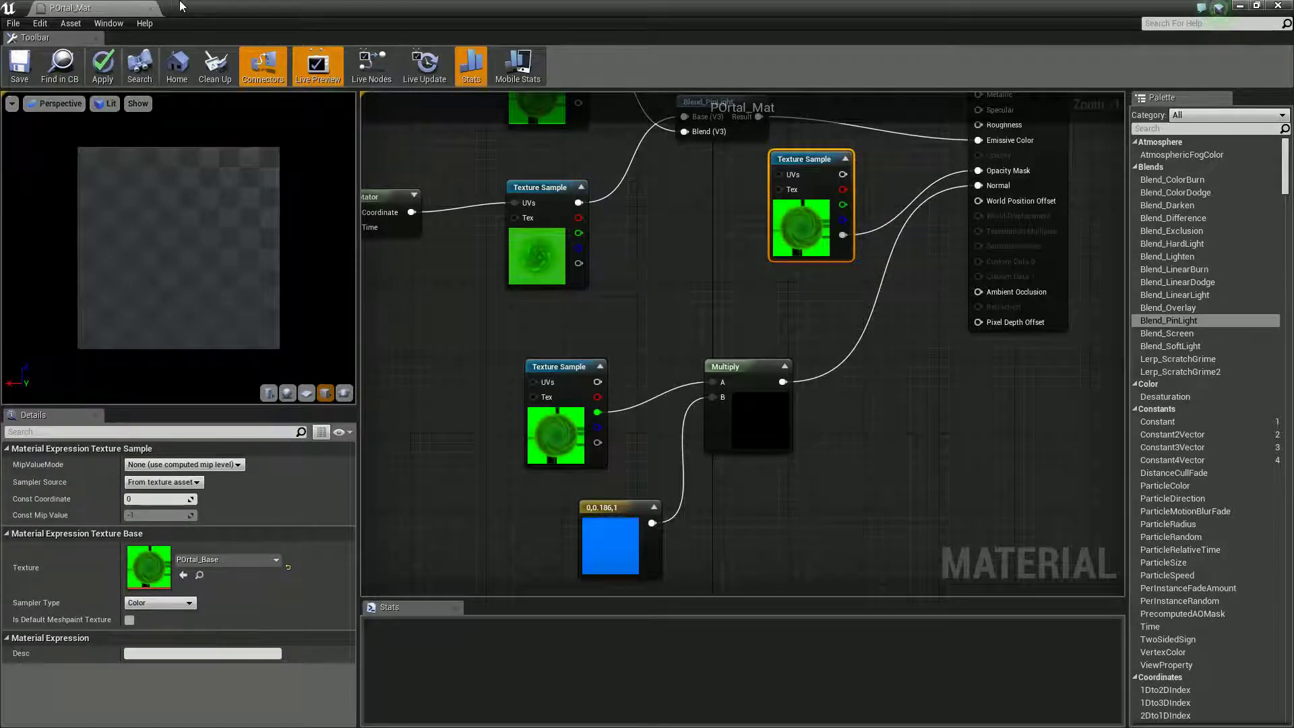
left_click_drag(180, 7, 1293, 169)
Place a Plane in the level and rotate it 15 degrees around Z
scroll(843, 321, "up", 5)
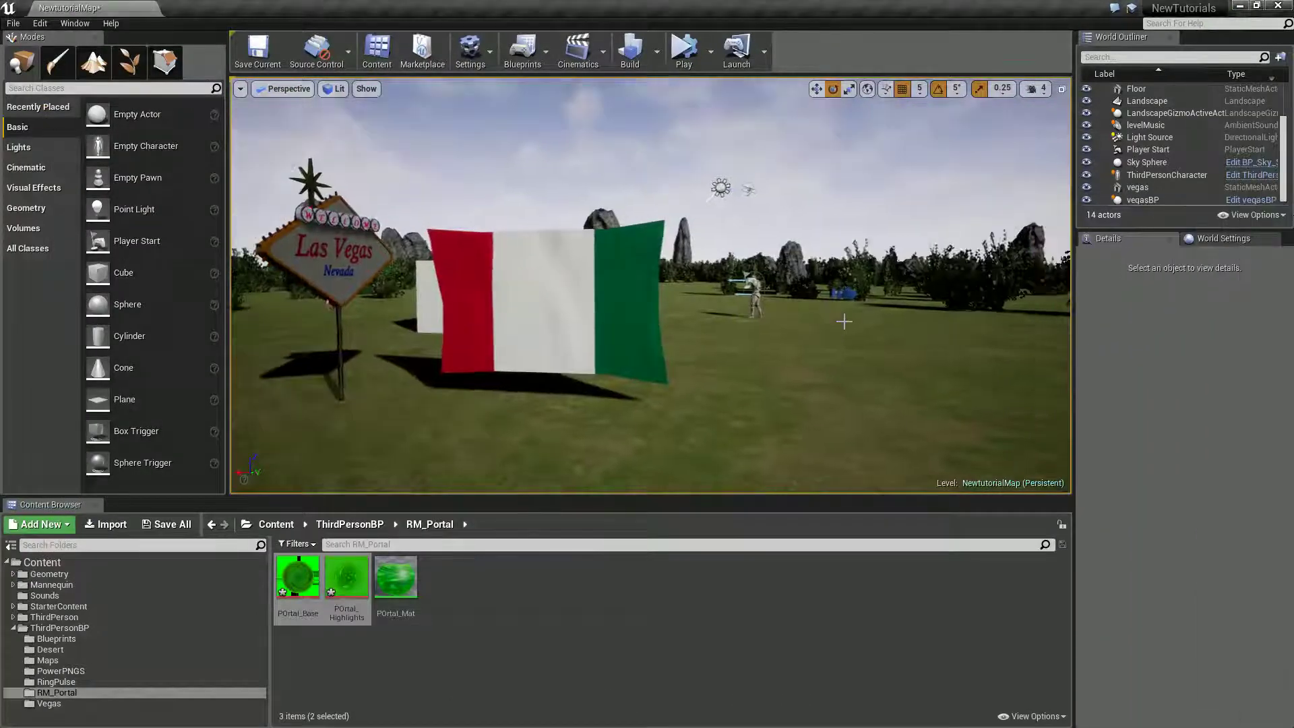
mouse_move(848, 314)
right_mouse_down()
mouse_move(885, 358)
mouse_move(933, 350)
mouse_move(837, 326)
right_mouse_up()
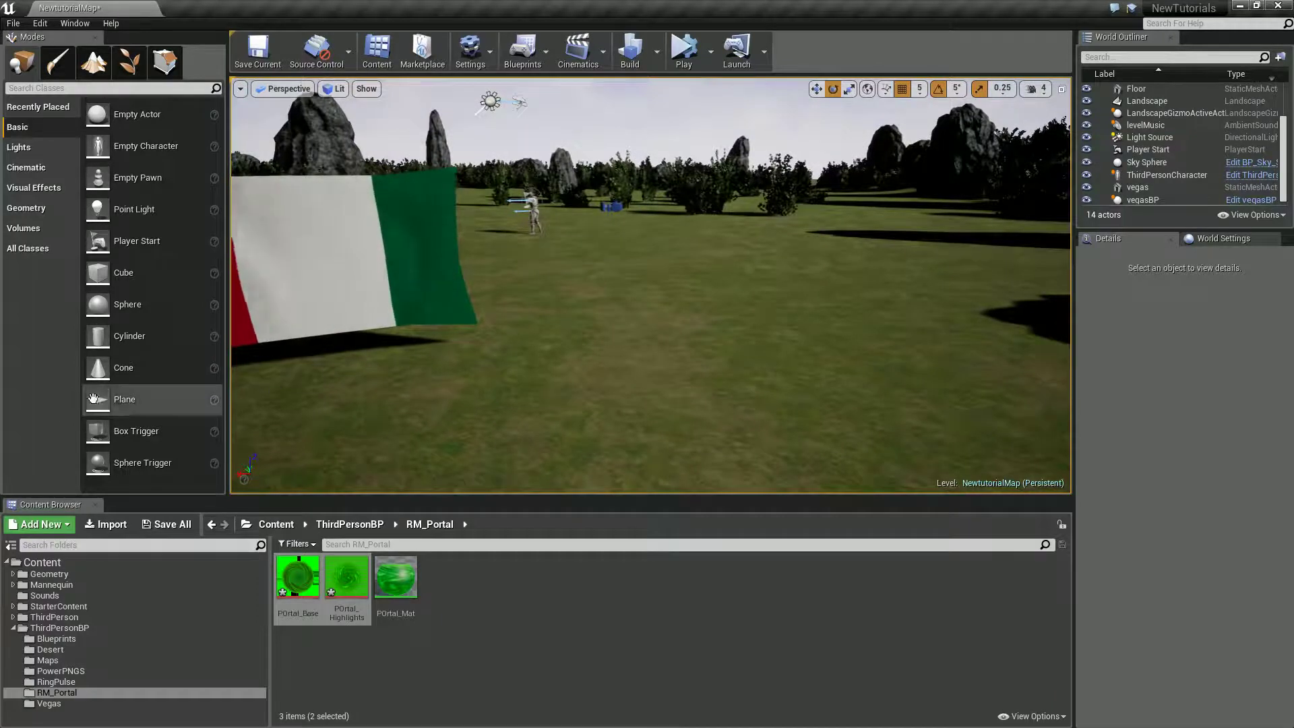
left_click_drag(165, 398, 638, 531)
left_click_drag(569, 405, 573, 375)
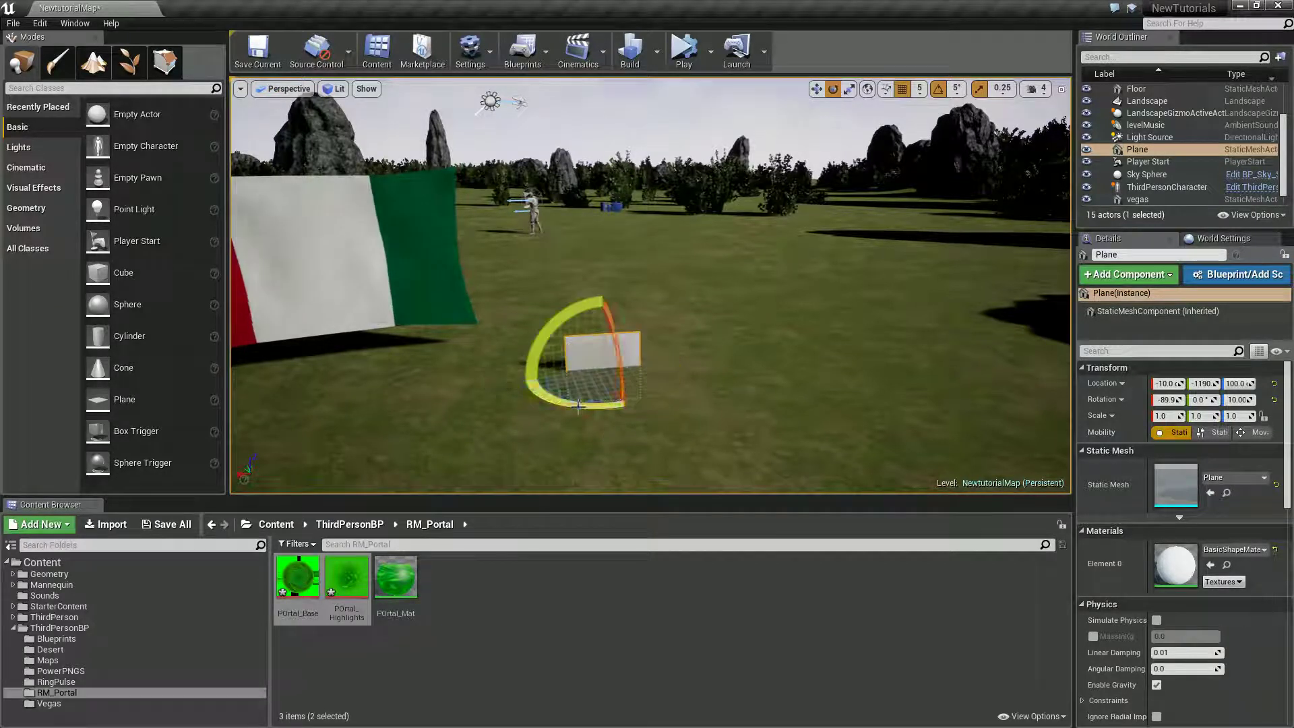
Raise the plane to Z 285, scale it uniformly to 2.0, and stretch Z to 2.75
key("w")
left_click_drag(610, 324, 604, 196)
key("r")
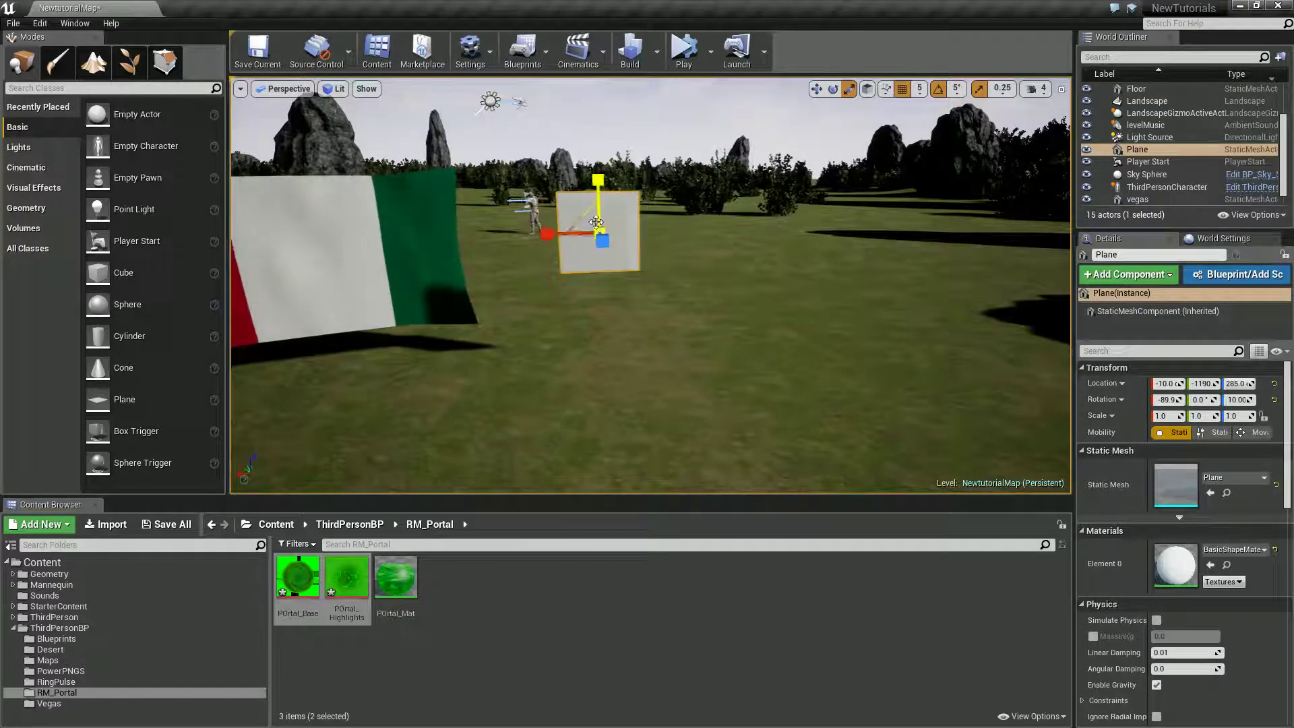
left_click_drag(590, 222, 549, 244)
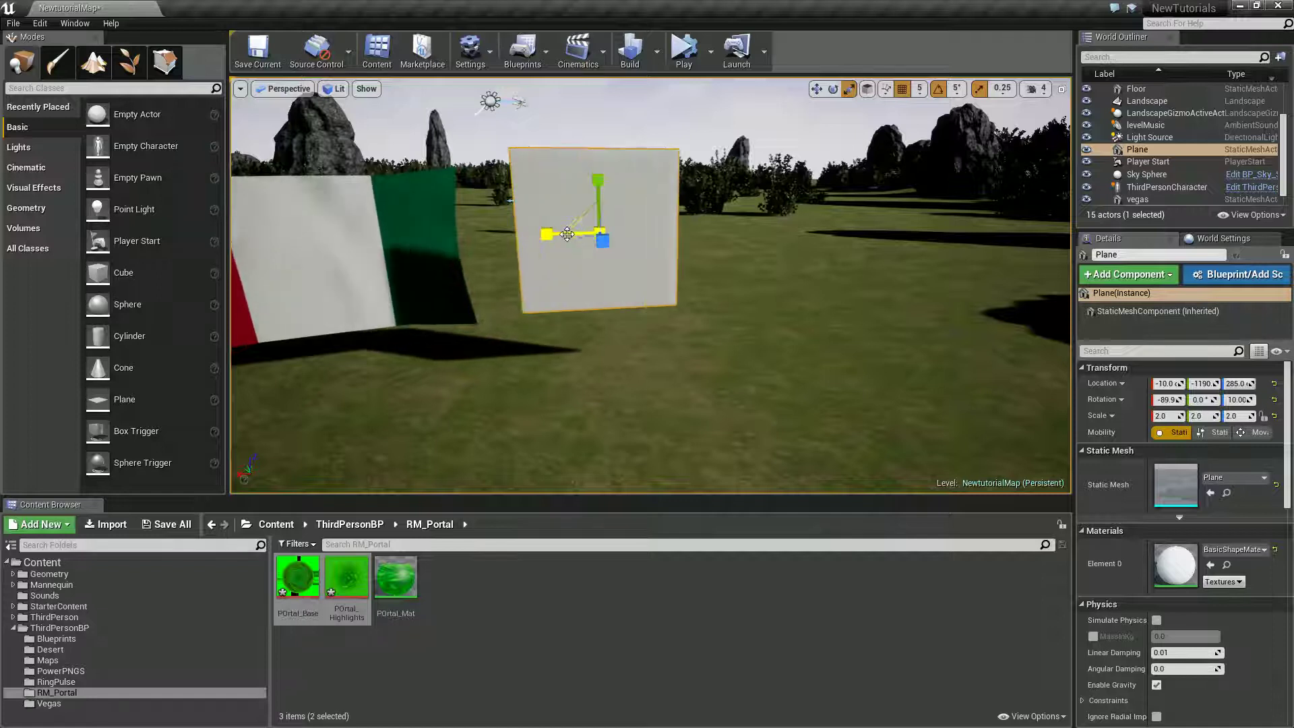
left_click_drag(598, 179, 592, 148)
Apply POrtal_Mat to the plane, then save the material and close its editor
left_click(585, 593)
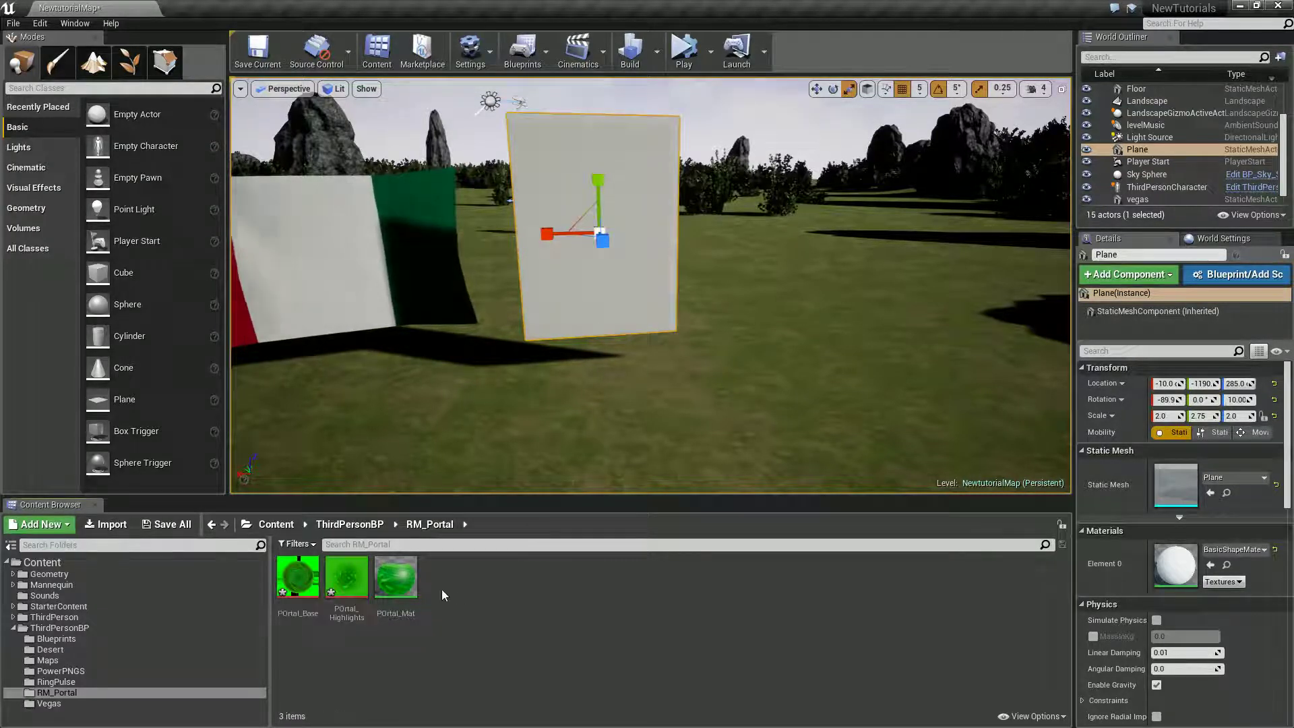
left_click_drag(396, 577, 583, 223)
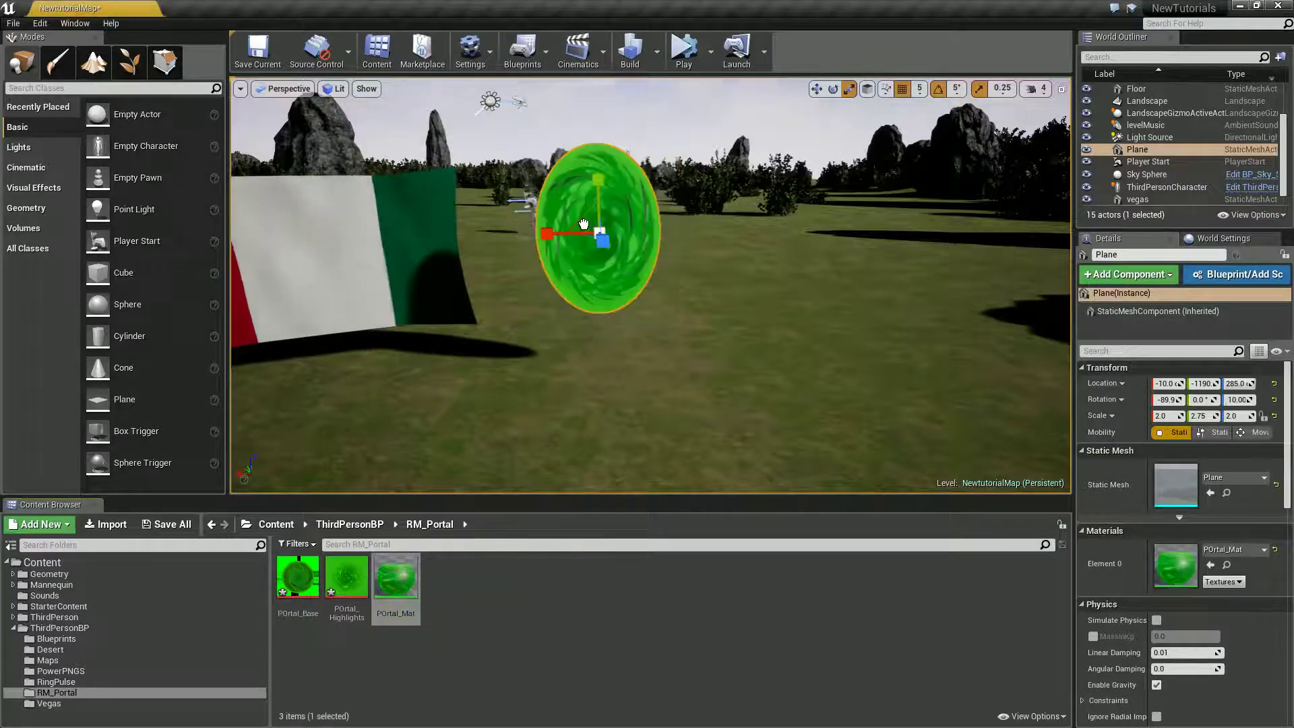
scroll(801, 303, "up", 3)
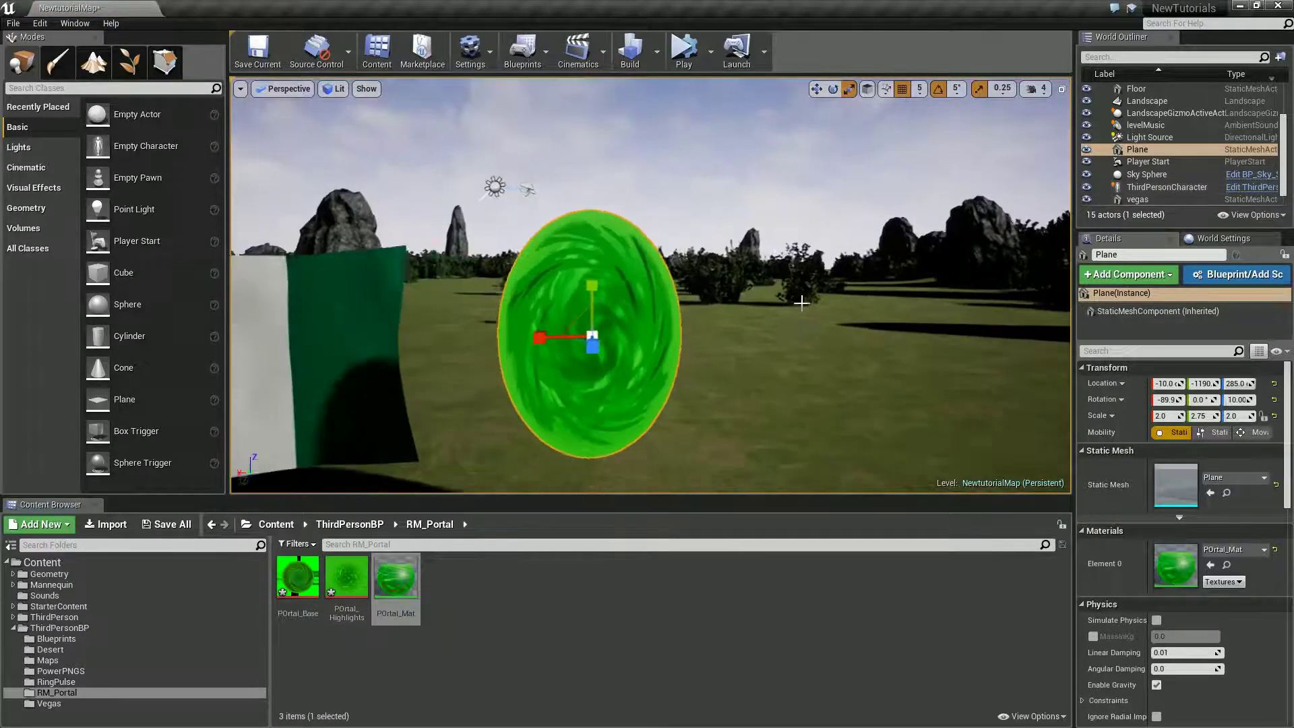
mouse_move(802, 303)
right_mouse_down()
mouse_move(857, 337)
mouse_move(840, 275)
mouse_move(848, 208)
mouse_move(832, 364)
mouse_move(806, 324)
right_mouse_up()
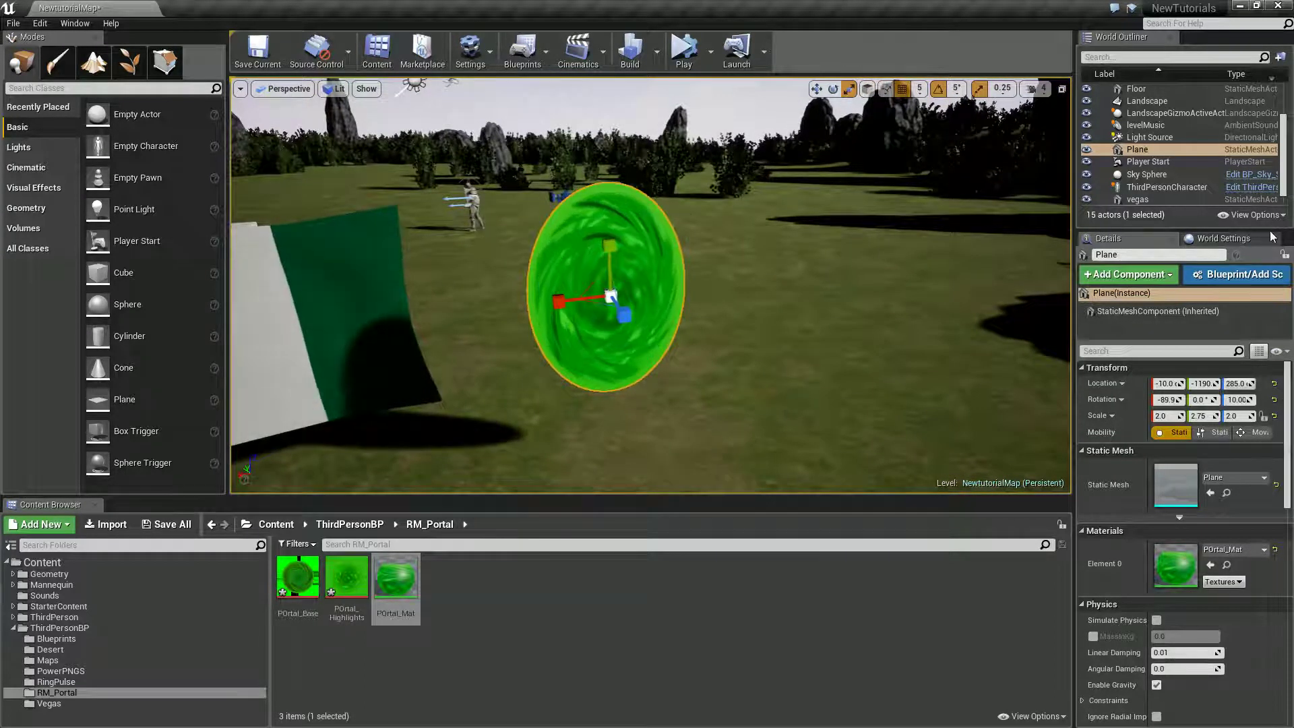
double_click(1175, 565)
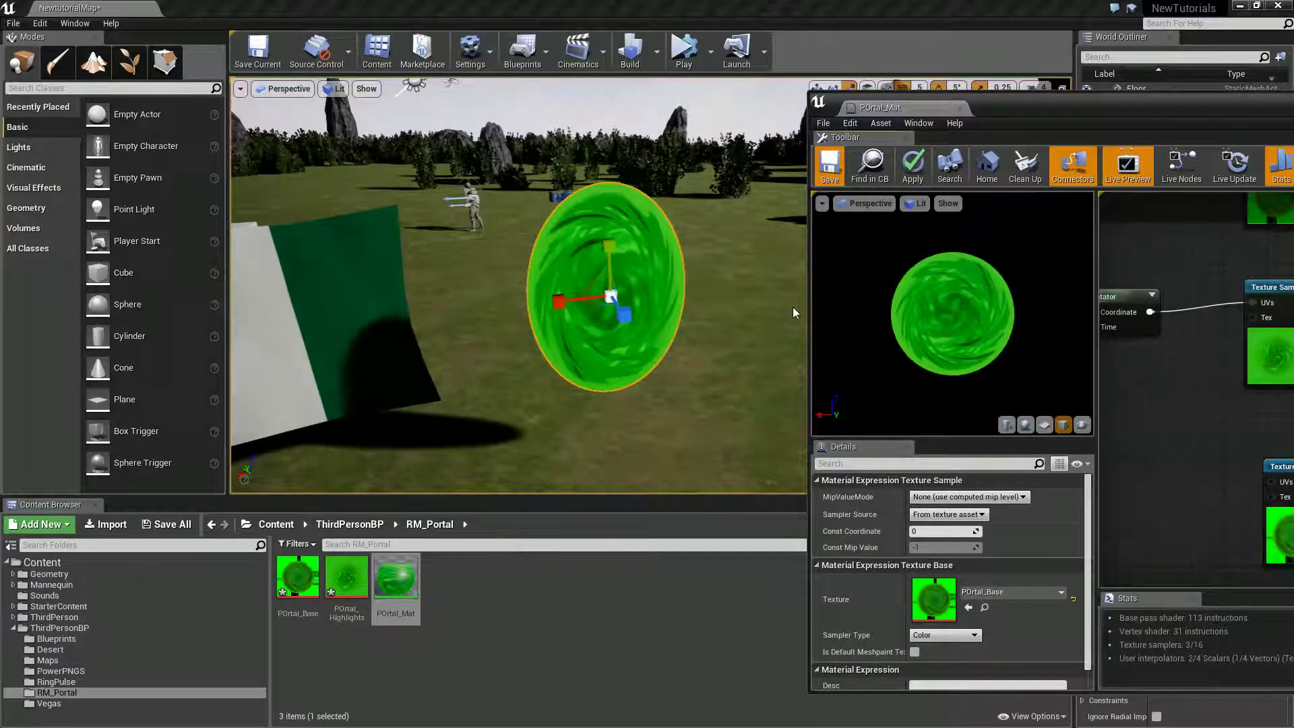
key("ctrl+s")
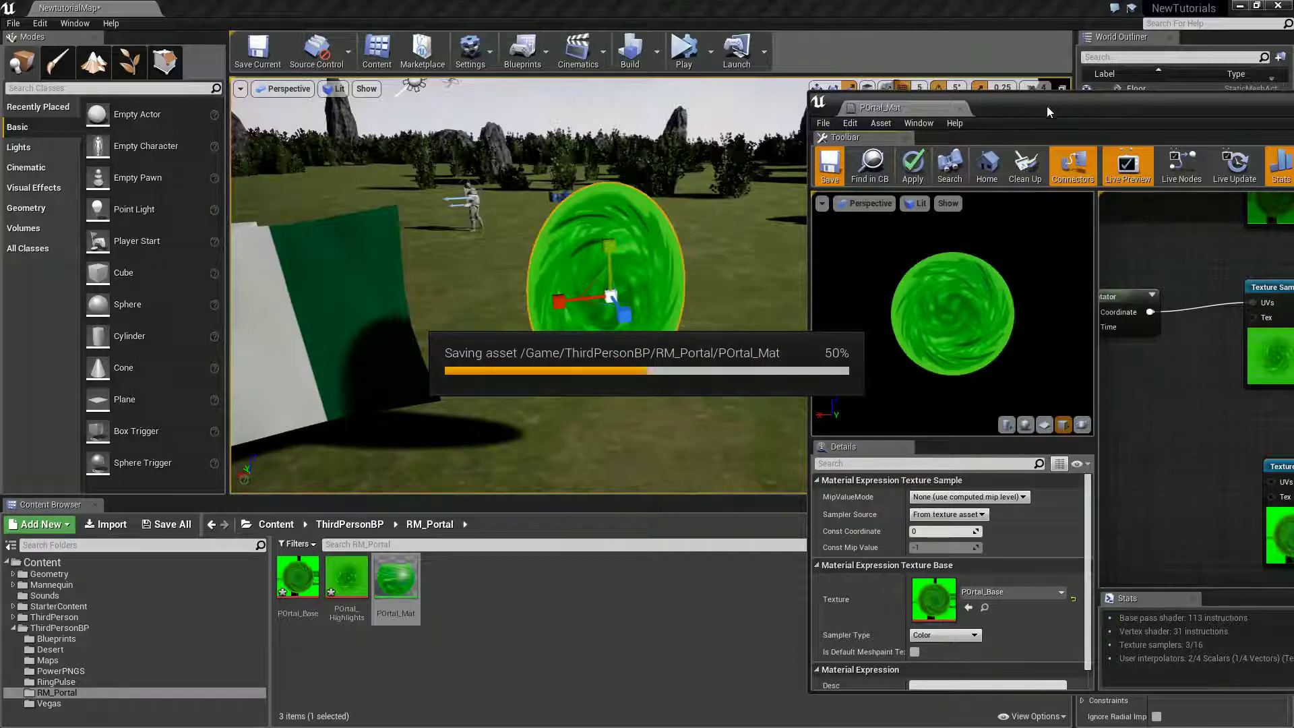
left_click_drag(1040, 111, 418, 115)
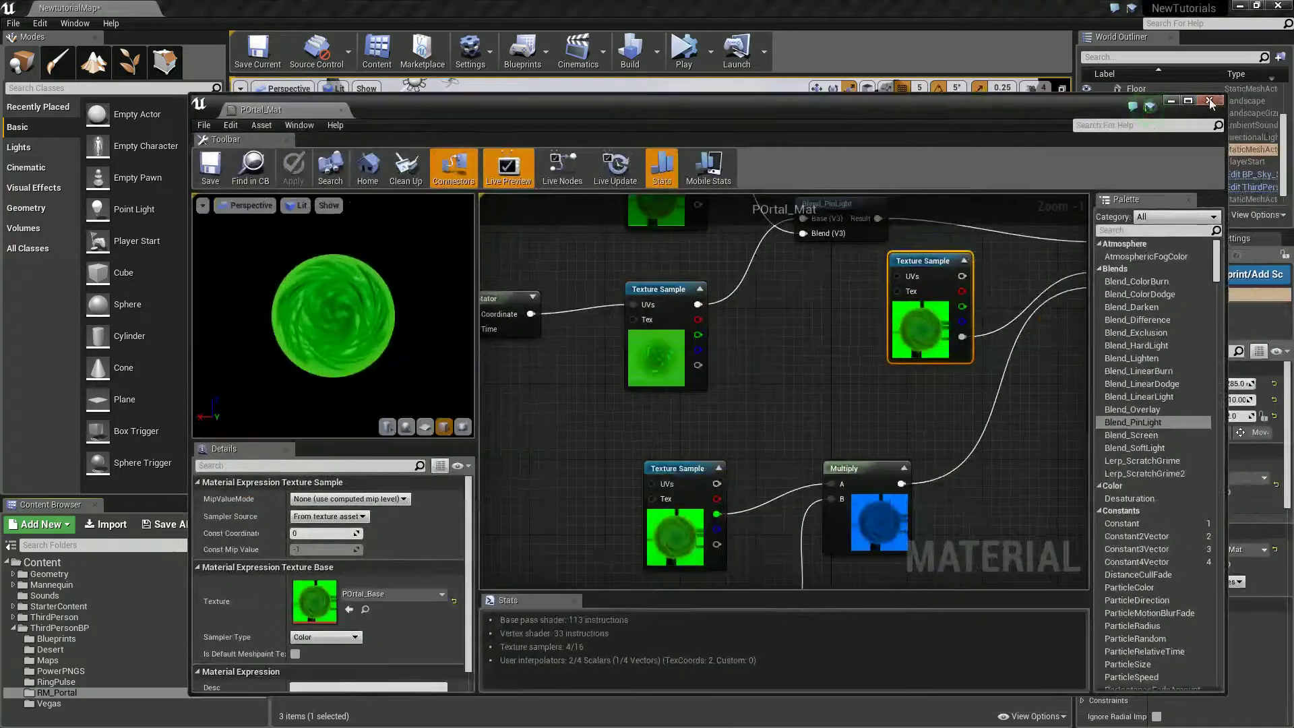
left_click(1209, 102)
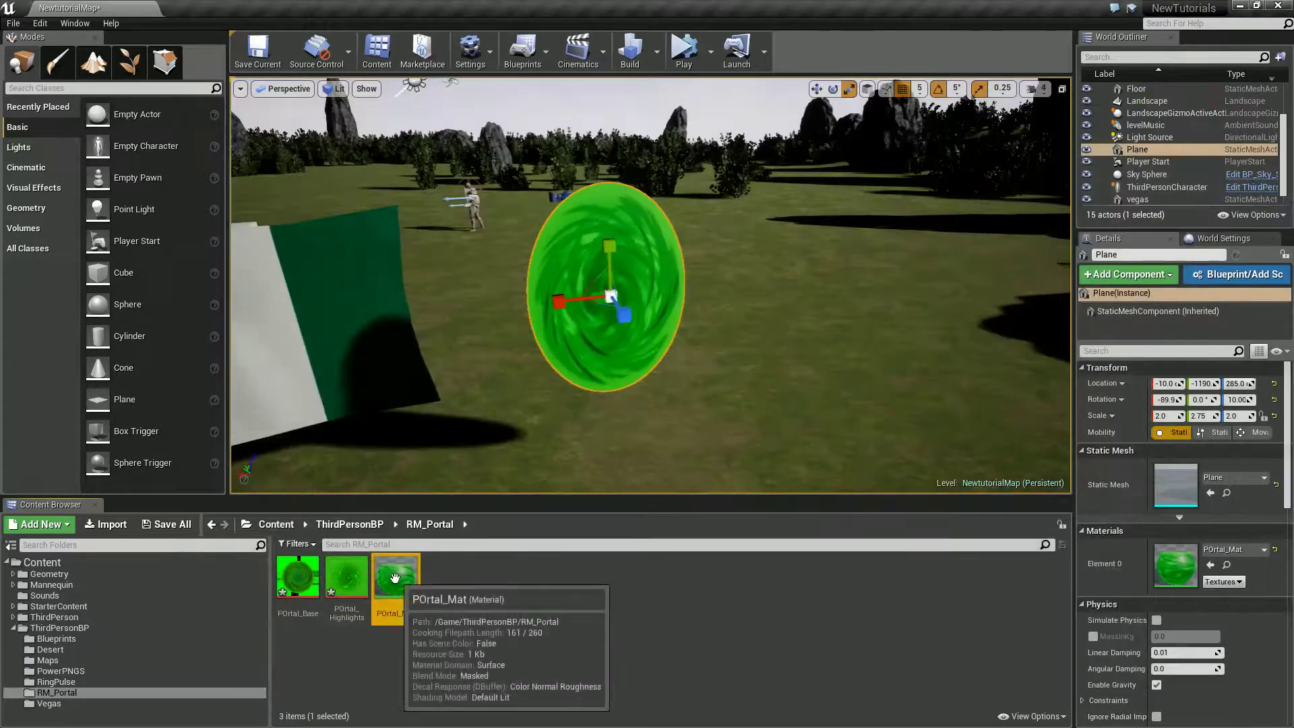
Duplicate POrtal_Mat and rename the copy to POrtal_MatParti
right_click(403, 578)
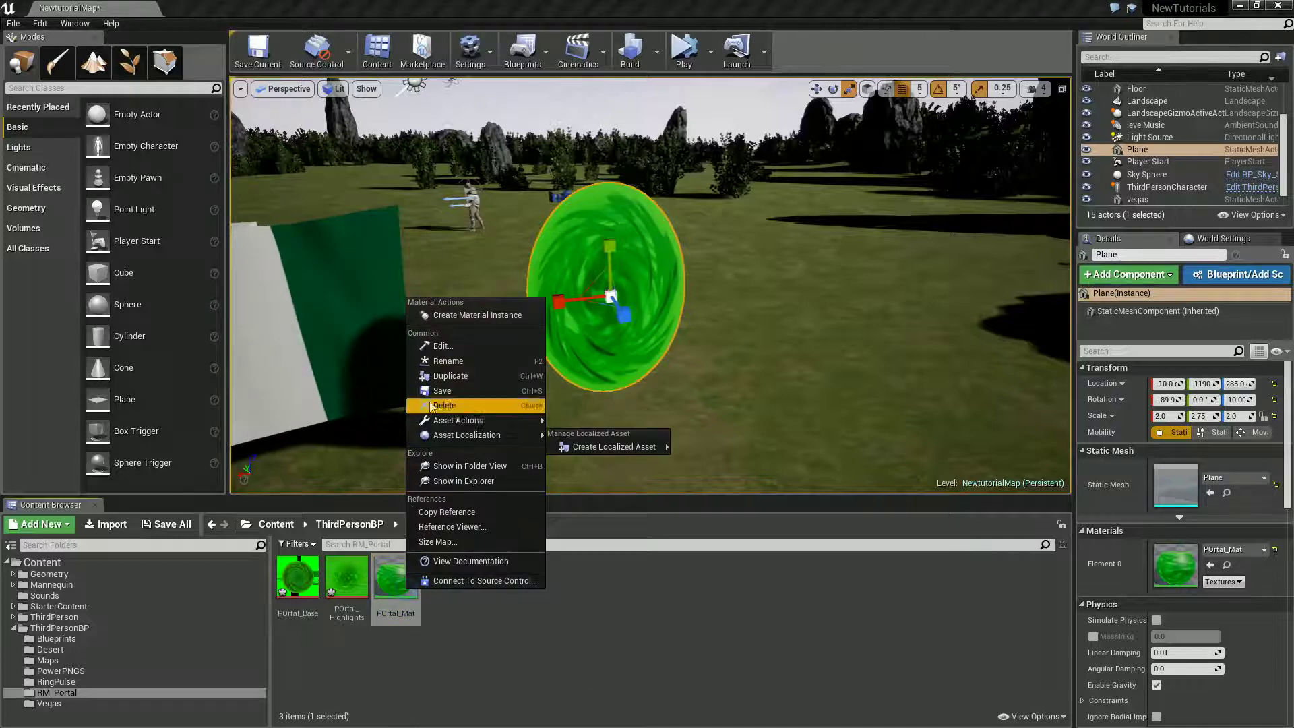
left_click(460, 376)
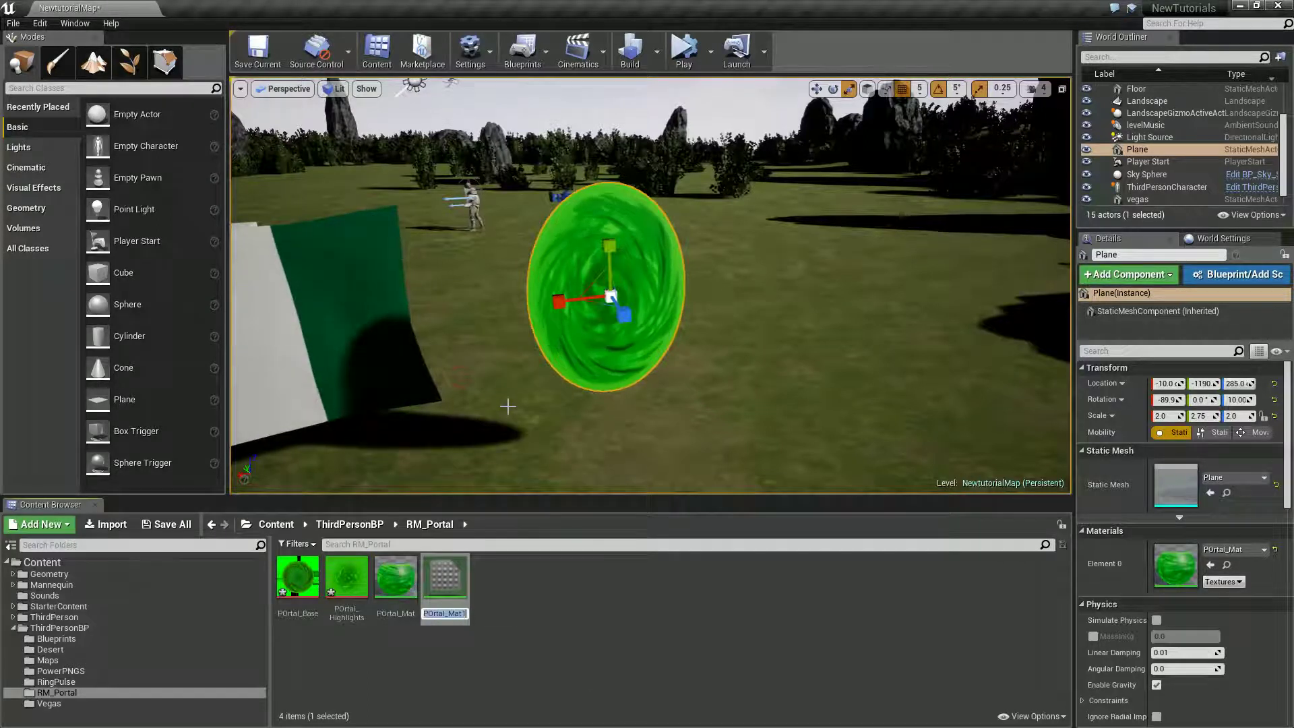
key("End")
key("BackSpace")
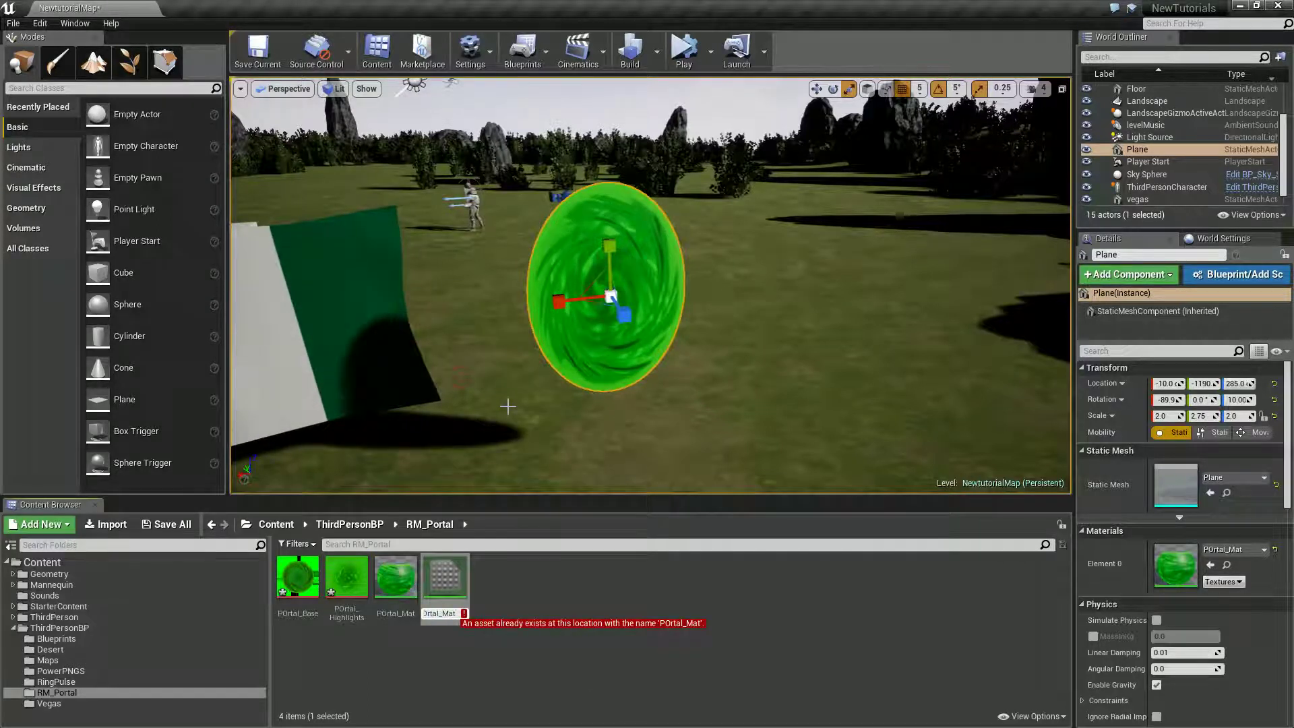
type("Par")
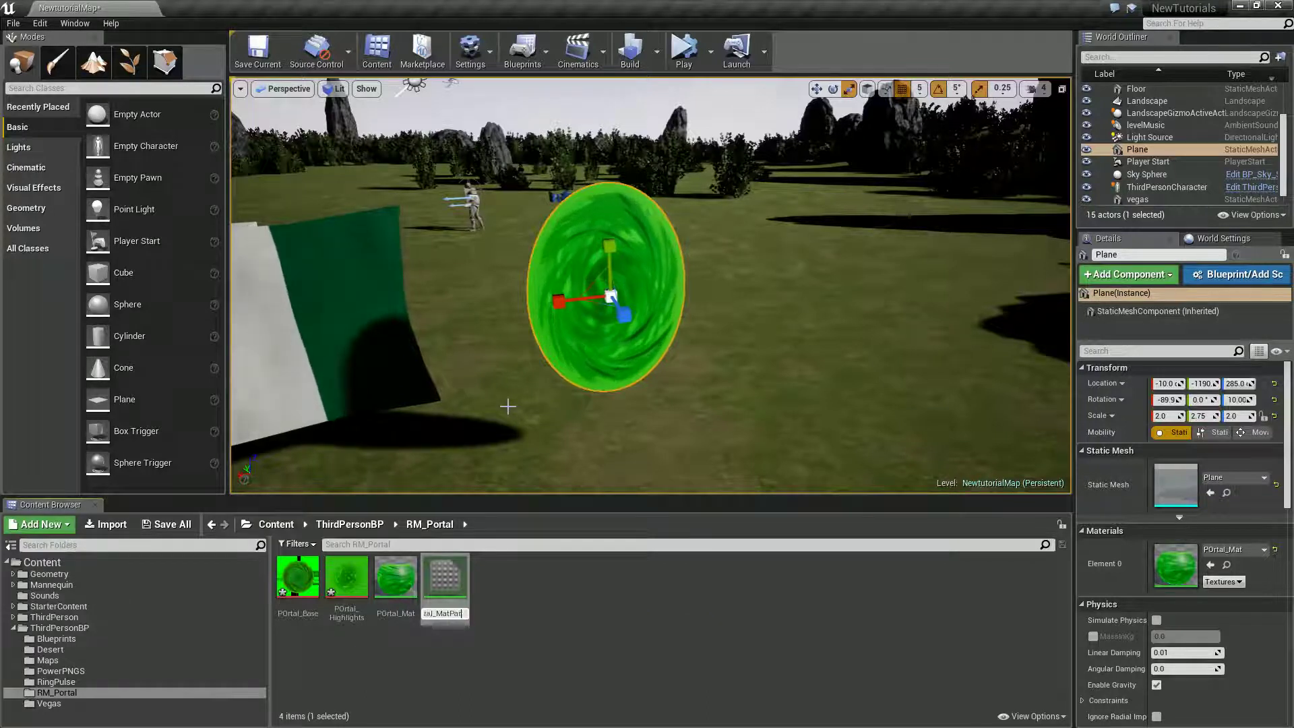
type("ti")
key("Return")
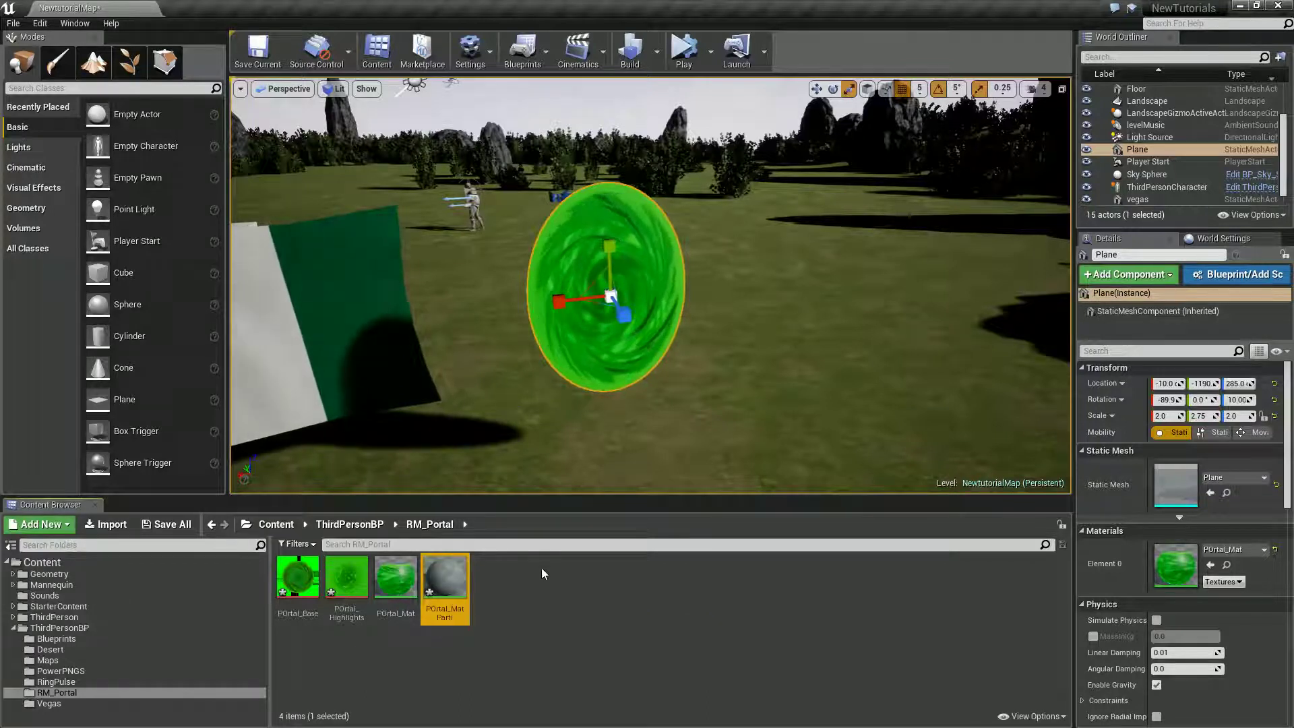
Open POrtal_MatParti and set D3D11 Tessellation Mode to Flat Tessellation
double_click(395, 576)
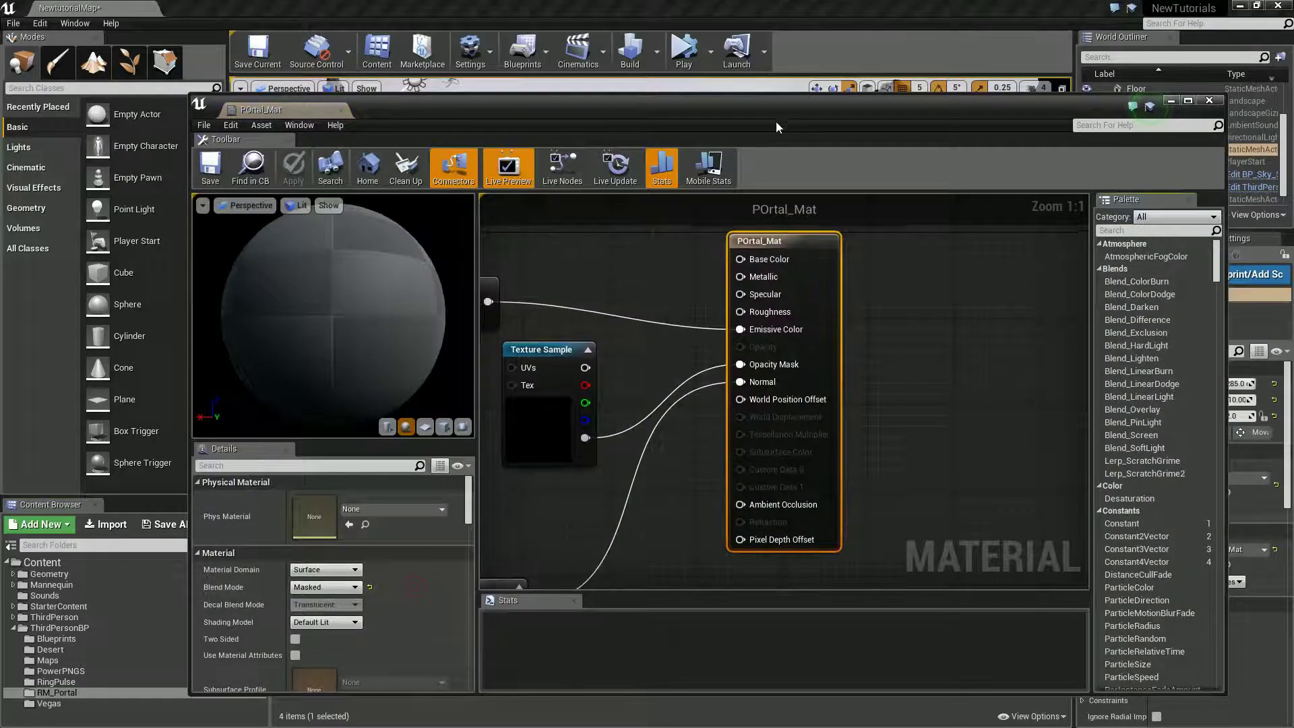
left_click_drag(689, 114, 855, 46)
scroll(862, 322, "down", 1)
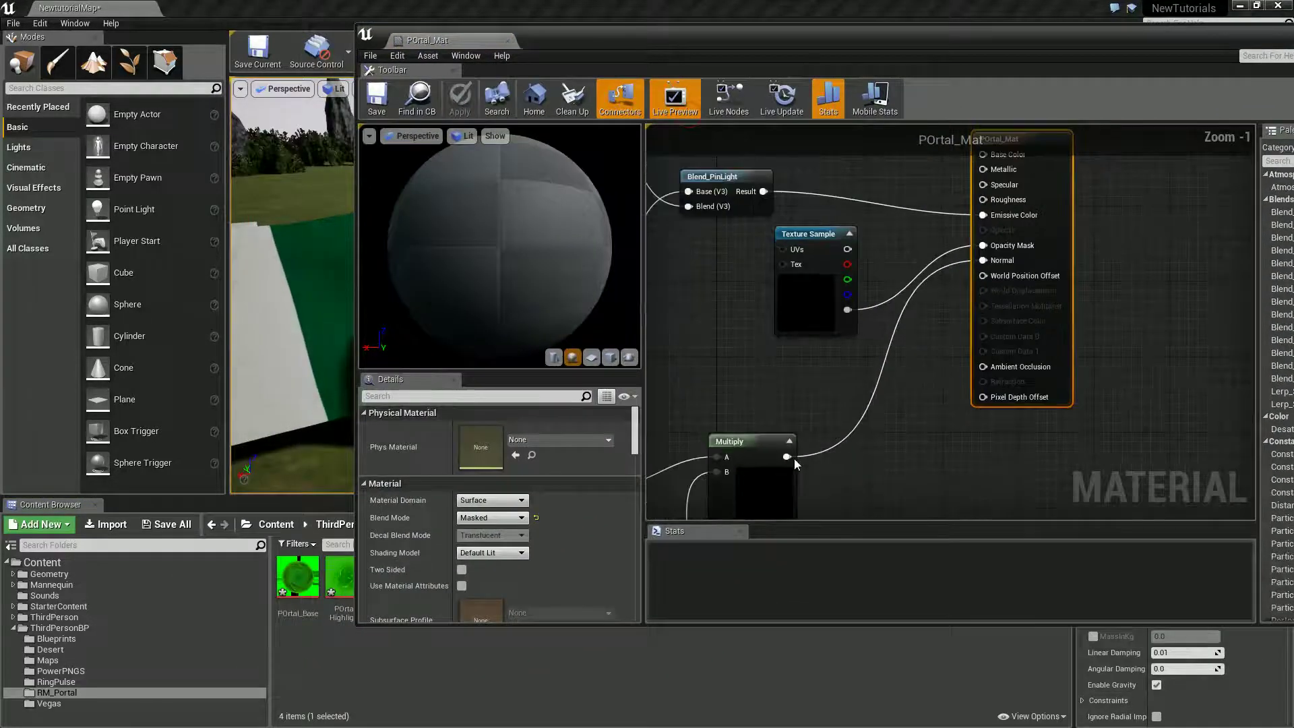
scroll(592, 520, "down", 3)
scroll(593, 520, "down", 5)
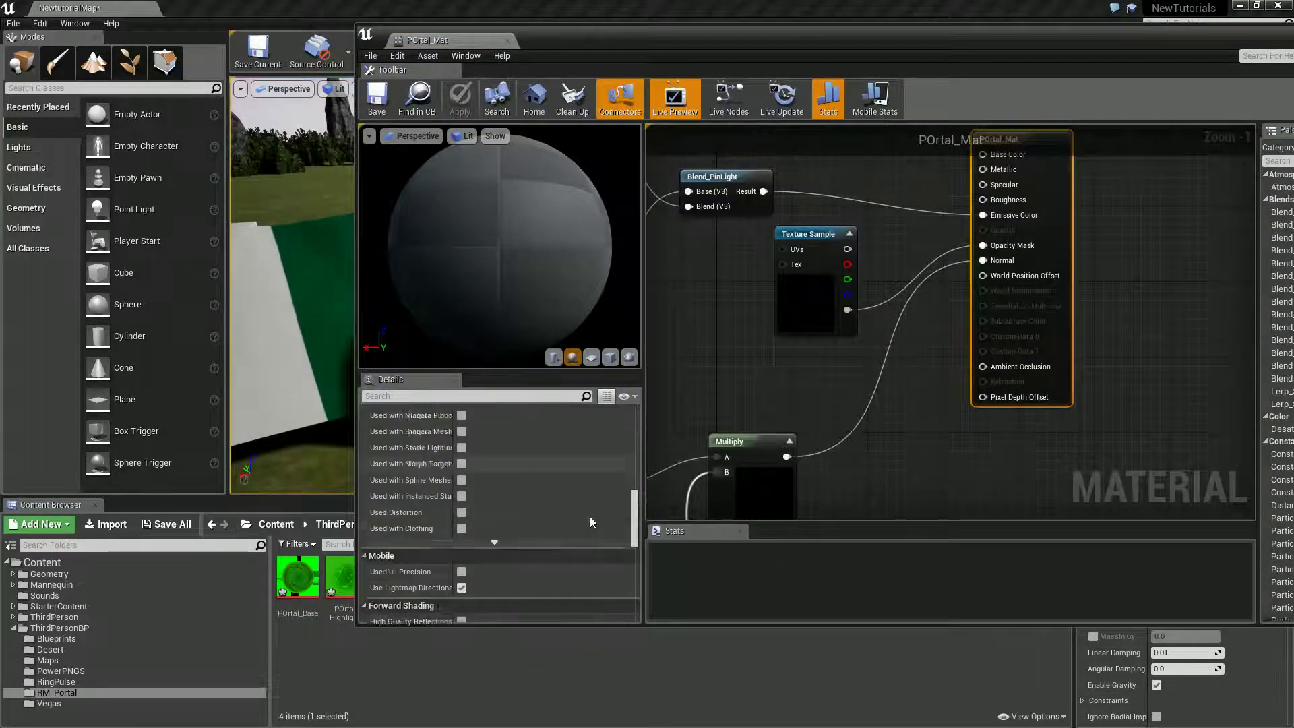
scroll(591, 522, "down", 5)
left_click(490, 521)
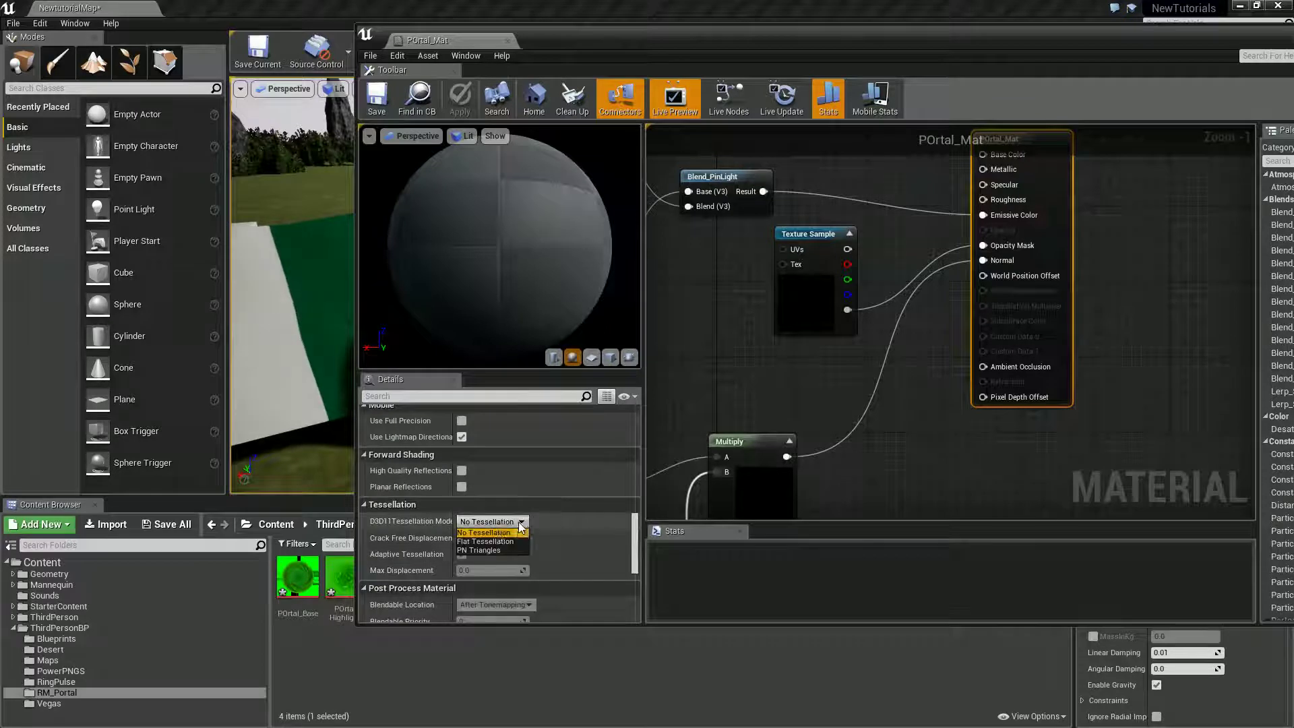
left_click(490, 542)
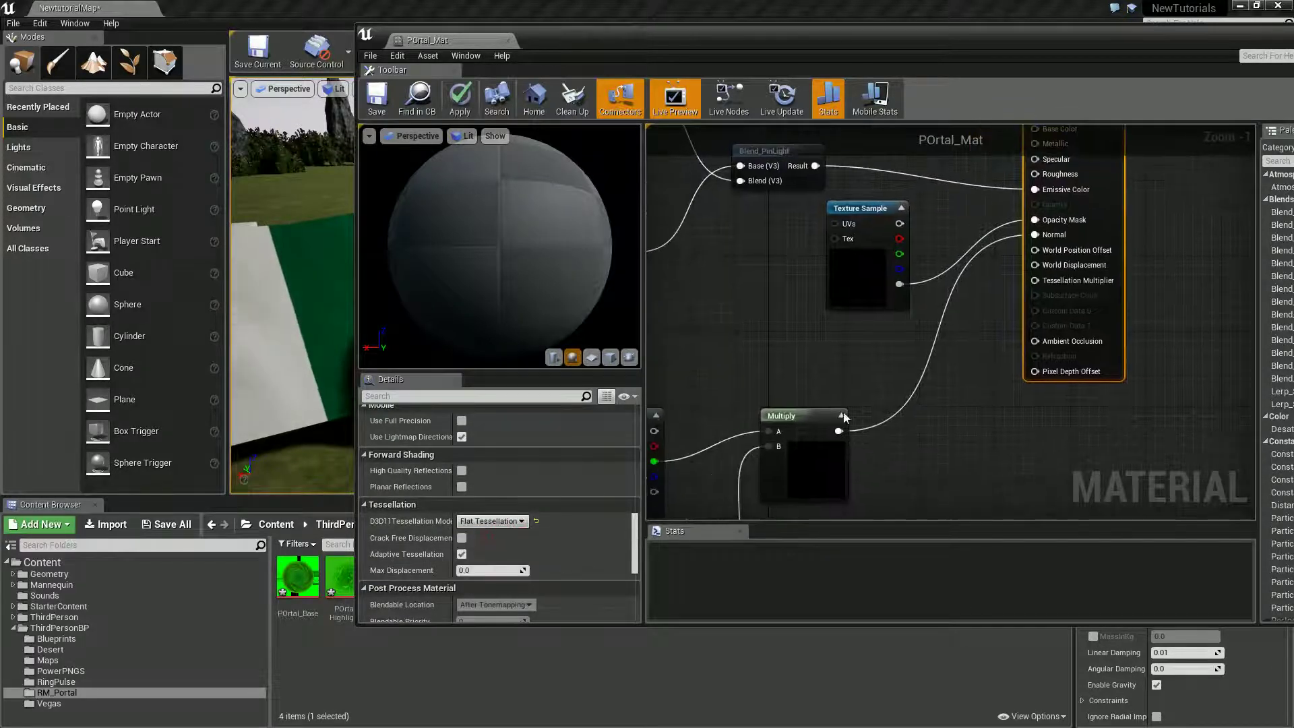
left_click_drag(844, 418, 832, 390)
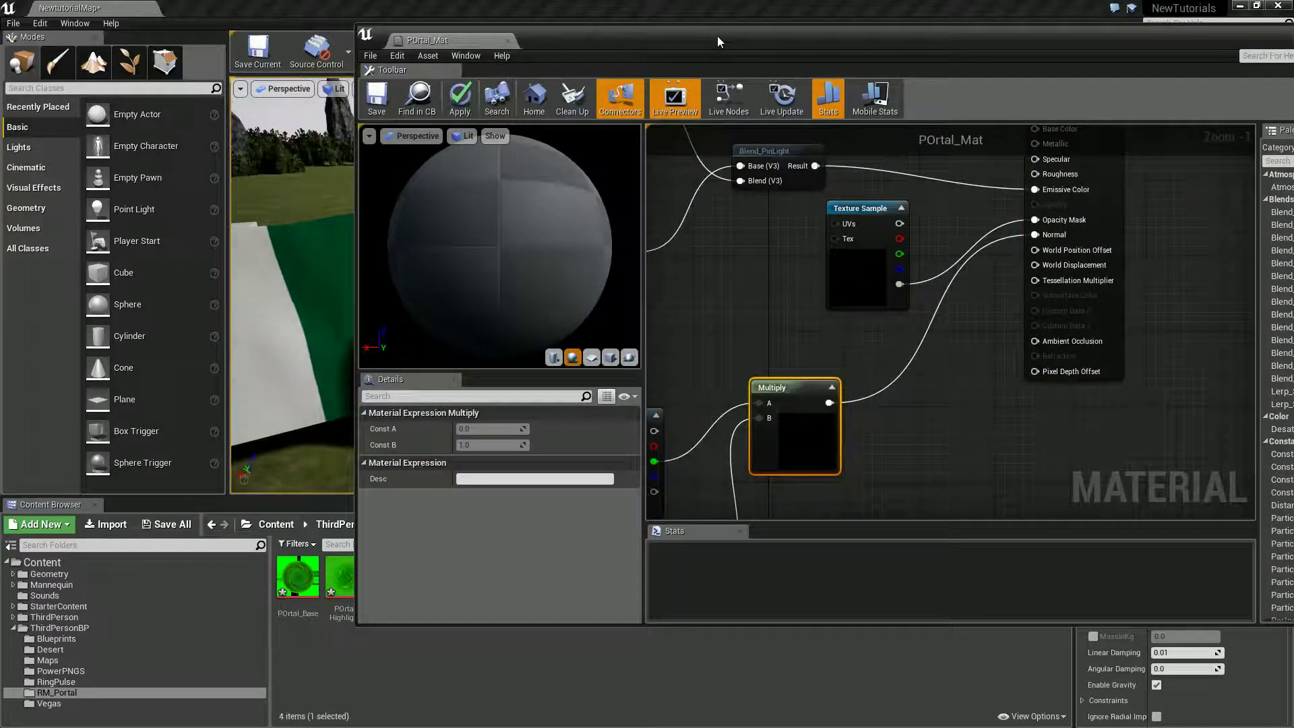
left_click_drag(717, 35, 858, 20)
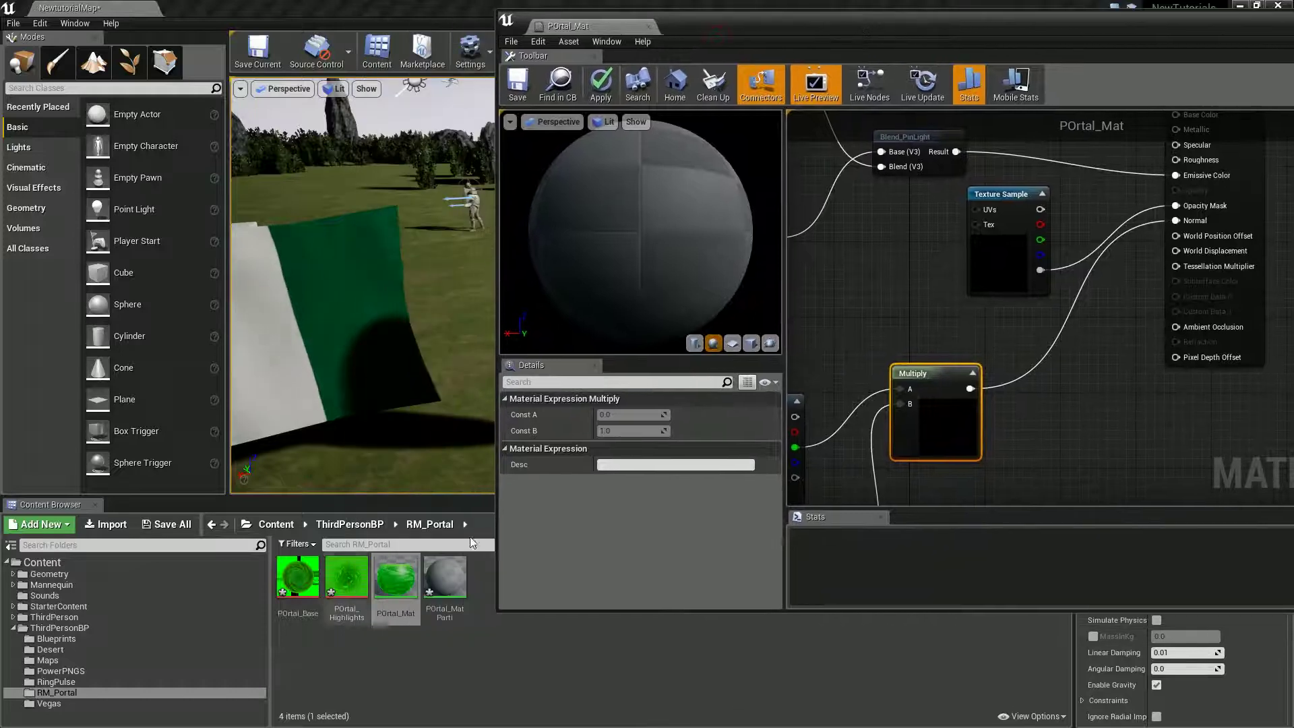
Add T_Fire_Tiled_D from StarterContent > Textures to the graph as a Texture Sample
left_click(66, 607)
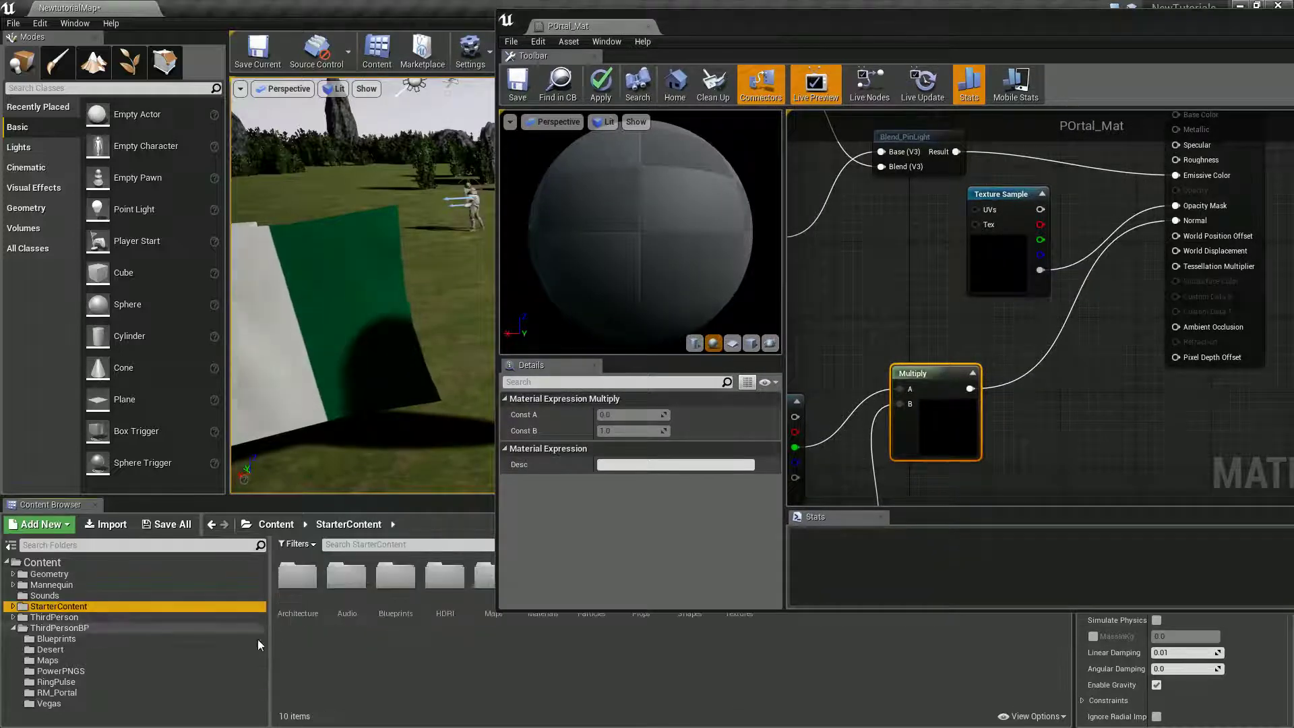
double_click(758, 624)
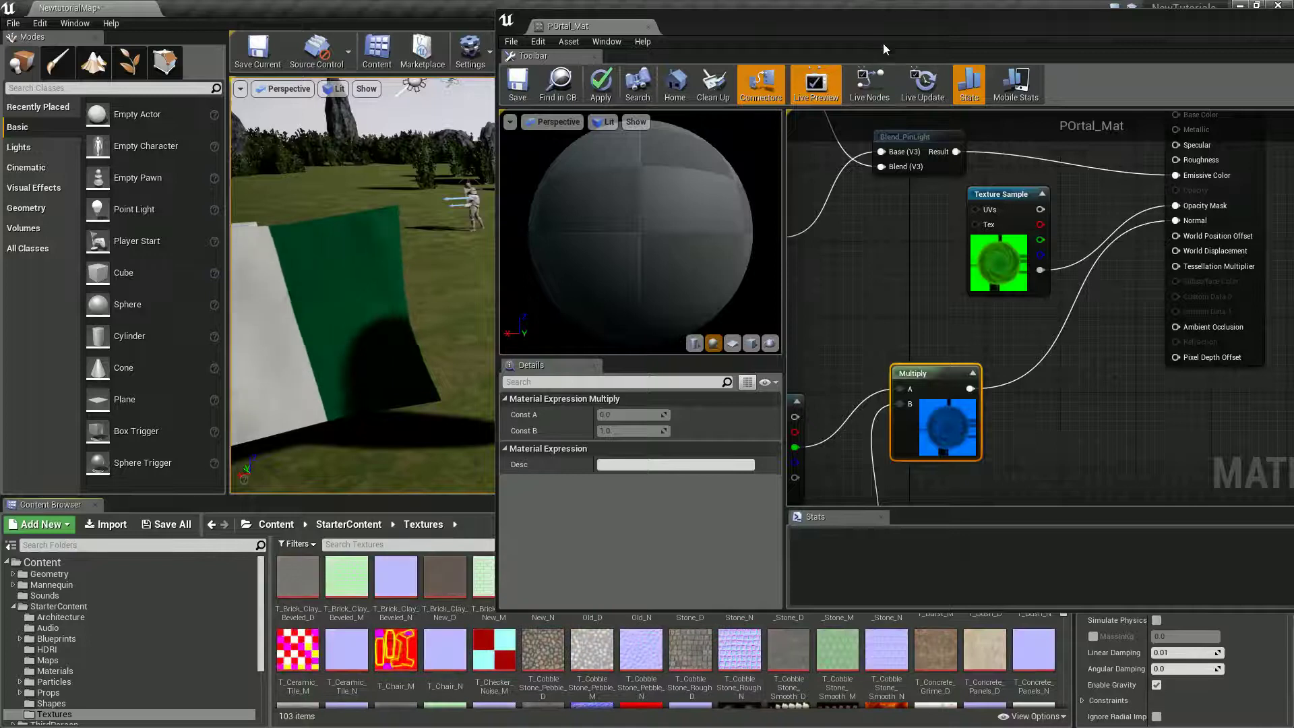
mouse_move(884, 30)
left_mouse_down()
mouse_move(884, 10)
mouse_move(883, 22)
left_mouse_up()
scroll(885, 686, "down", 1)
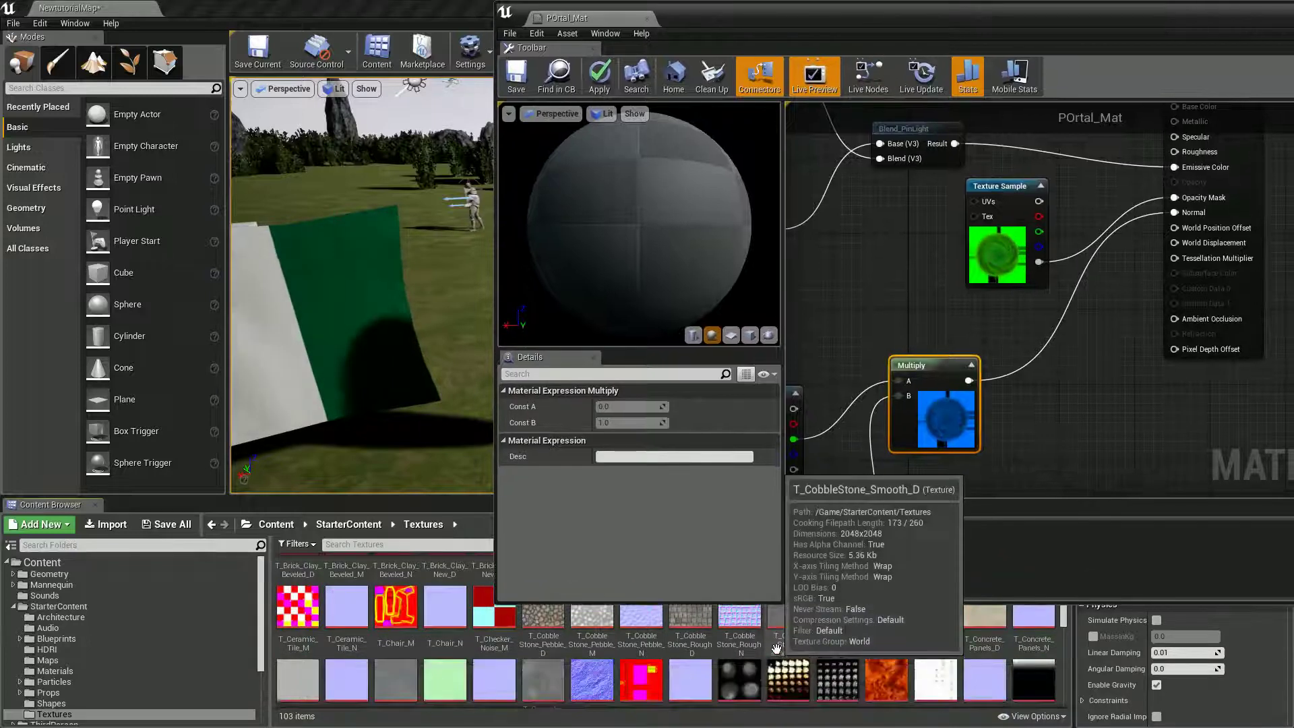
left_click_drag(885, 686, 997, 442)
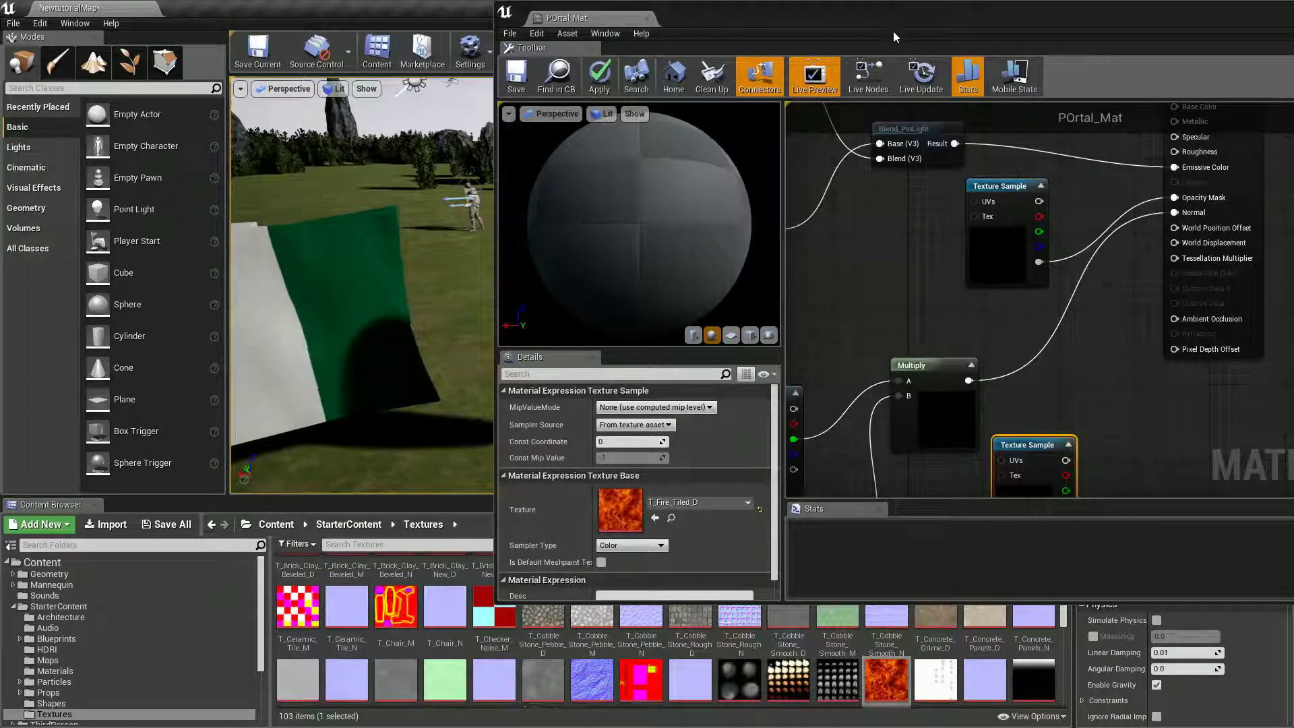
left_click_drag(885, 28, 633, 25)
right_click_drag(869, 377, 830, 275)
left_click_drag(849, 343, 797, 401)
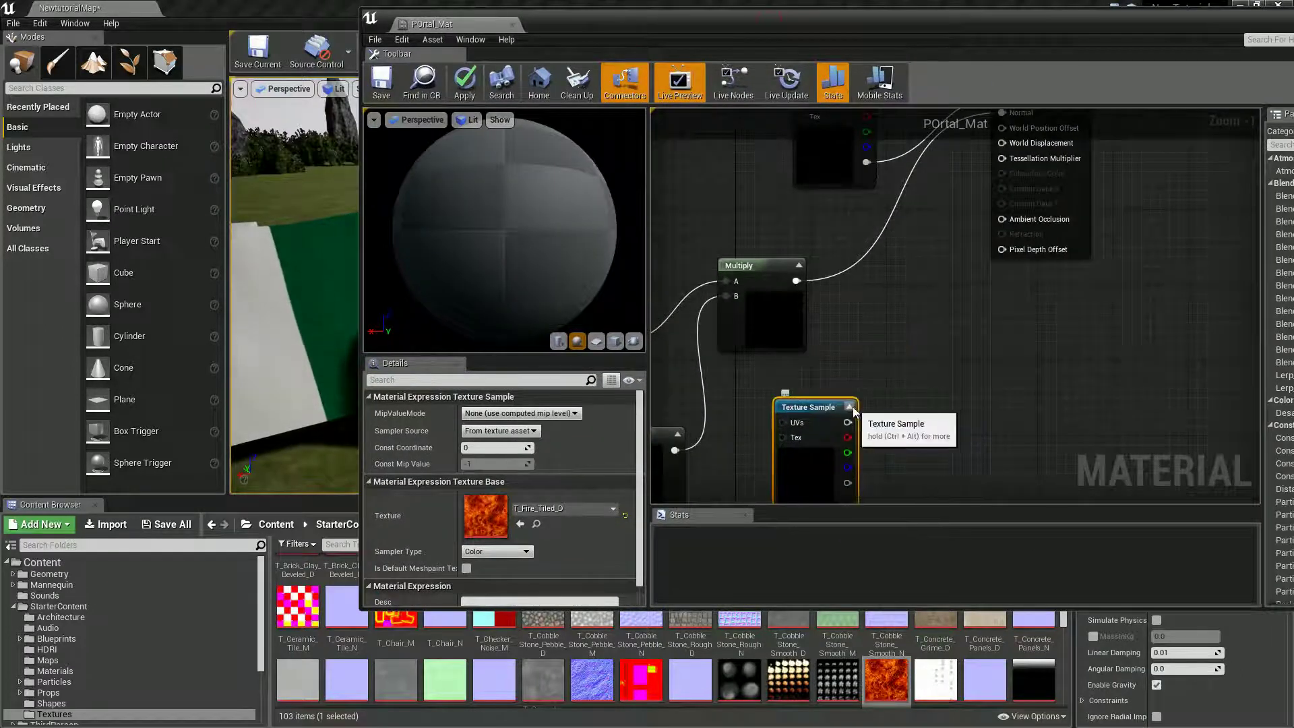
Multiply the fire texture by 16 and connect the result to World Displacement
left_click(904, 359)
left_click_drag(847, 423, 905, 375)
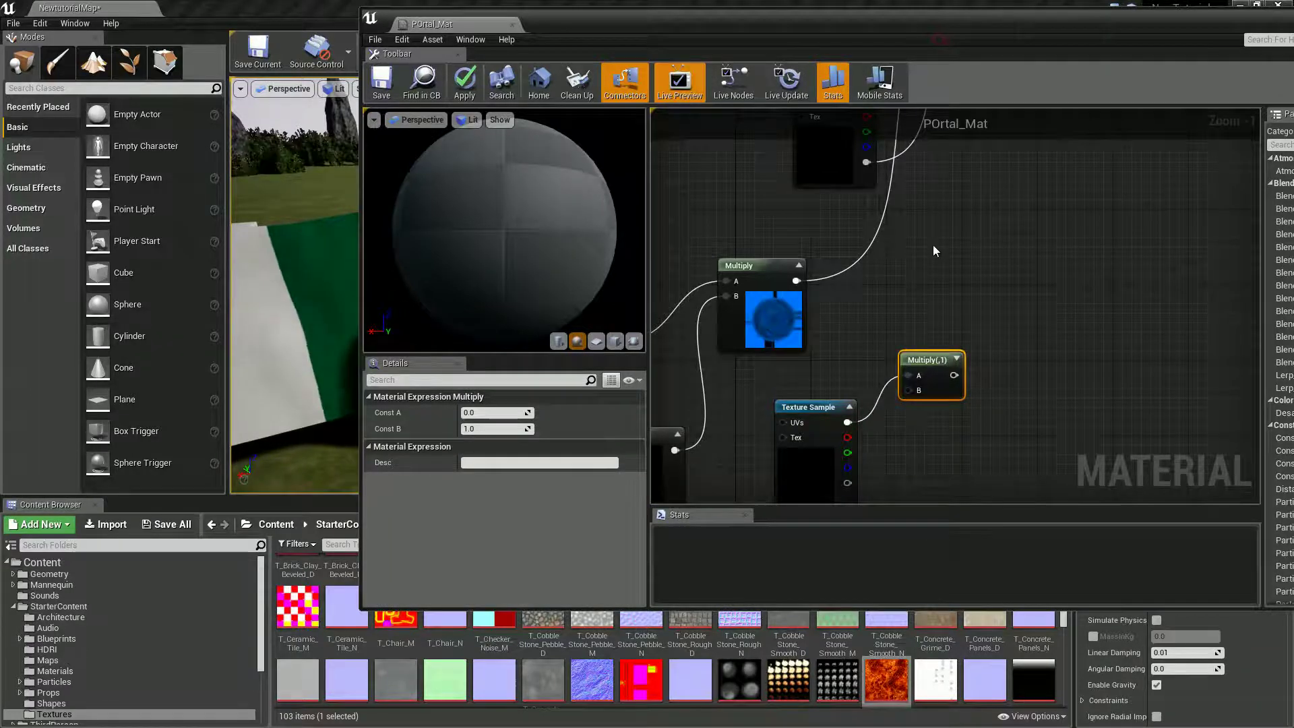
right_click_drag(907, 358, 886, 438)
left_click_drag(933, 455, 994, 225)
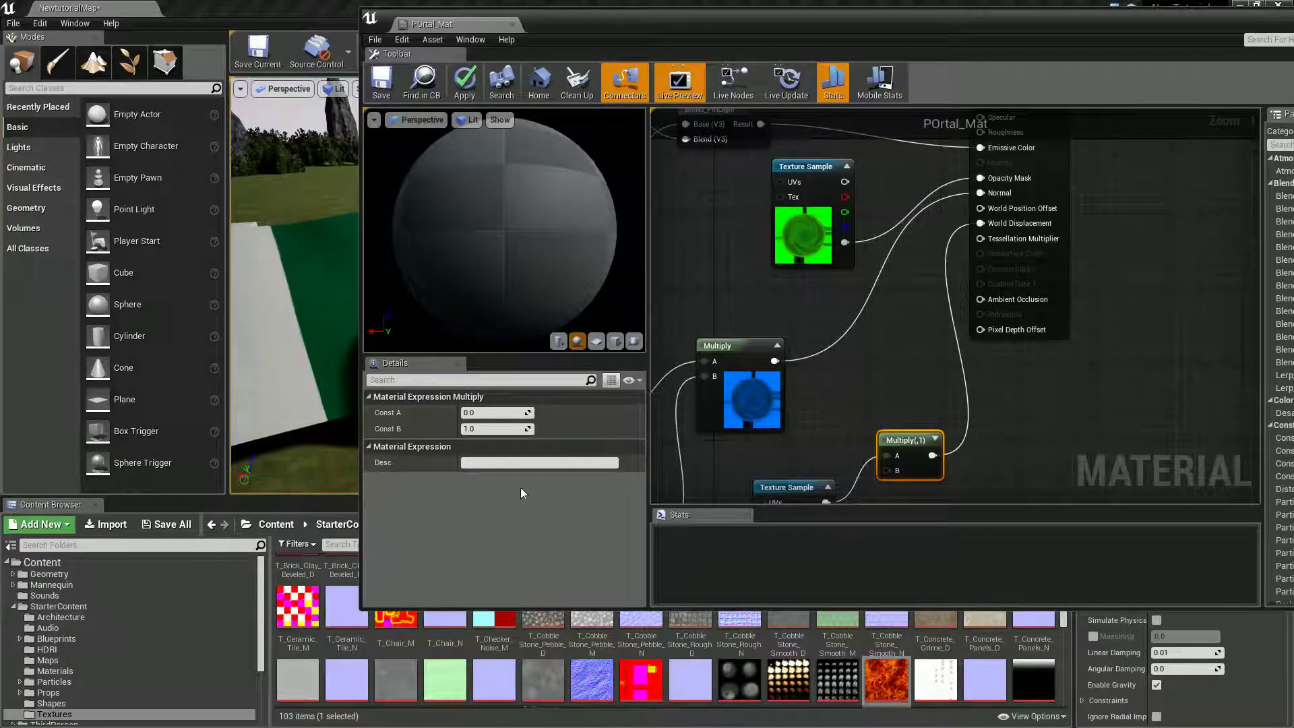
left_click(497, 429)
type("16")
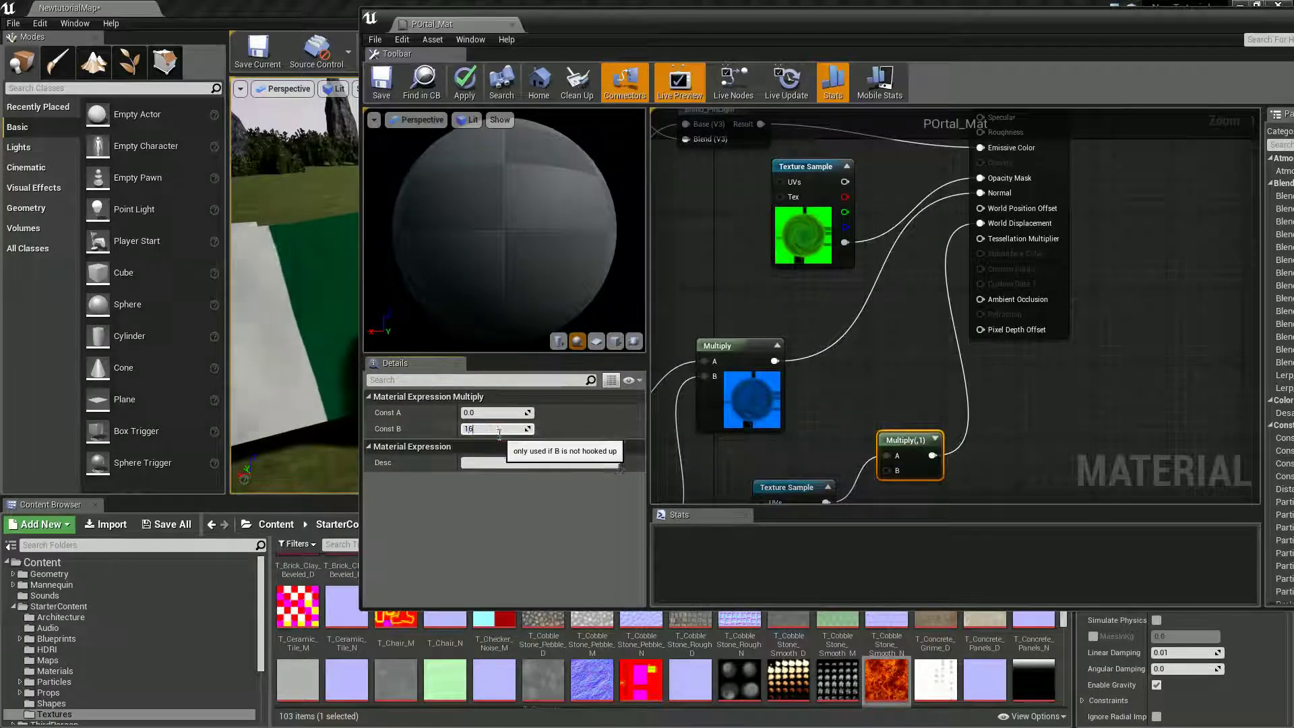
left_click(674, 408)
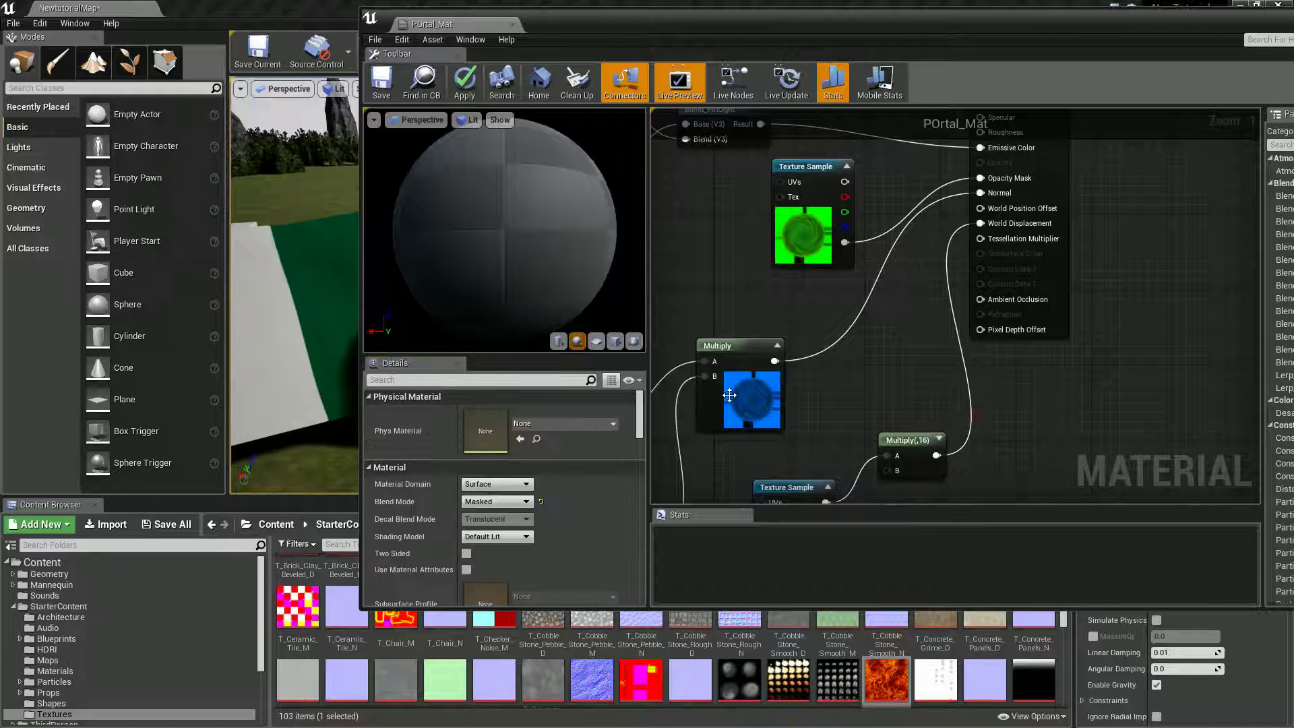
Switch the preview to a flat mesh, save the material, and inspect the portal plane
left_click(613, 337)
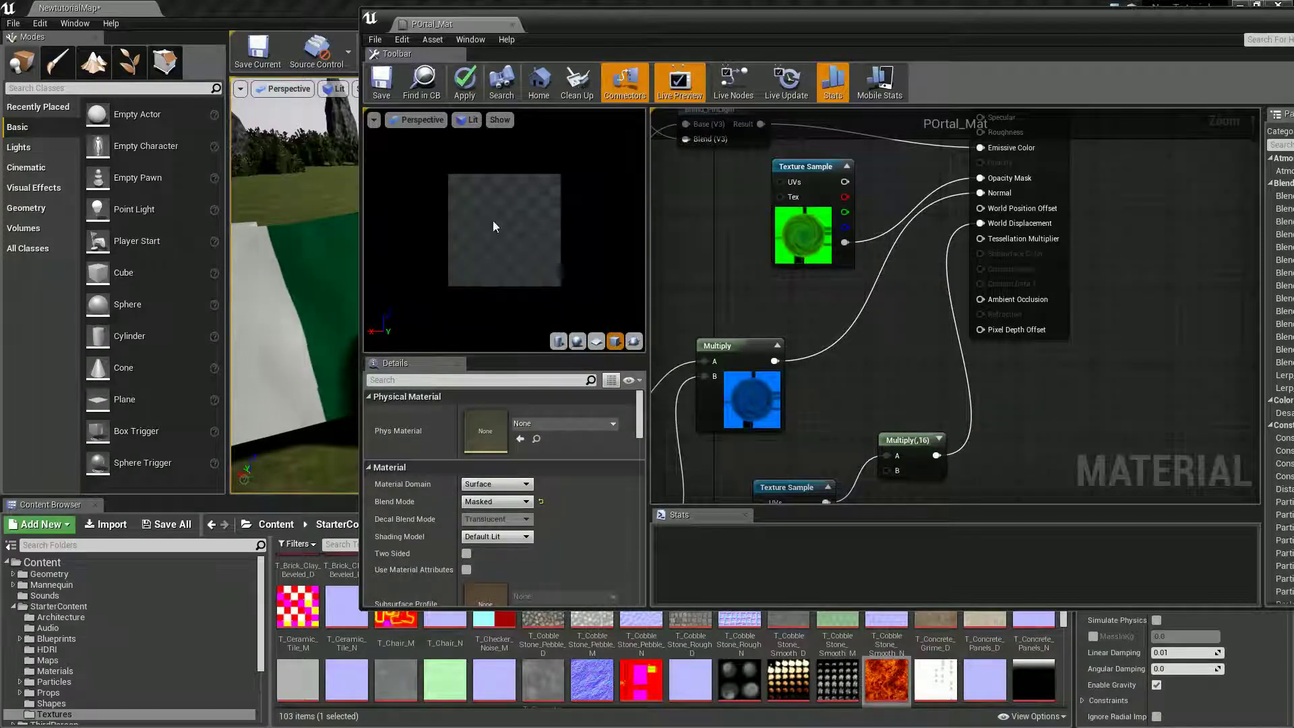
key("ctrl+s")
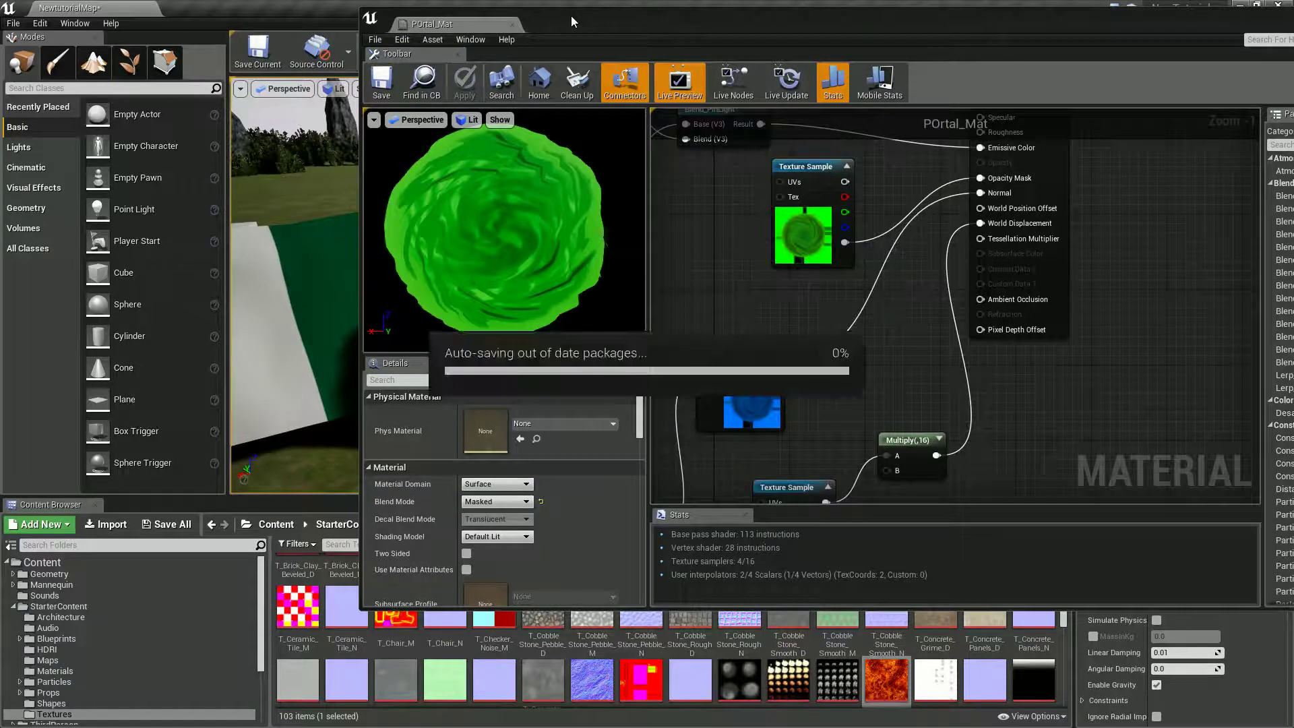
left_click_drag(579, 19, 1293, 133)
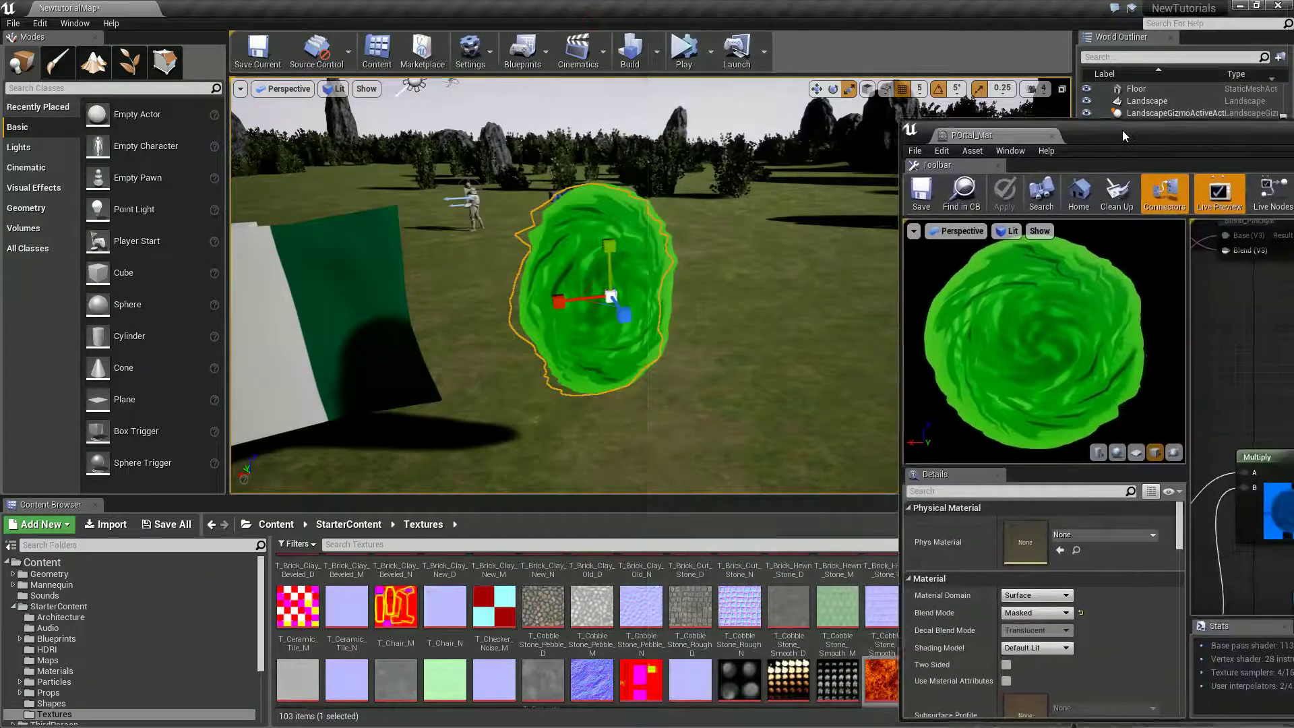
left_click(1263, 78)
left_click_drag(588, 303, 532, 307, "alt")
scroll(561, 296, "up", 5)
scroll(561, 296, "down", 3)
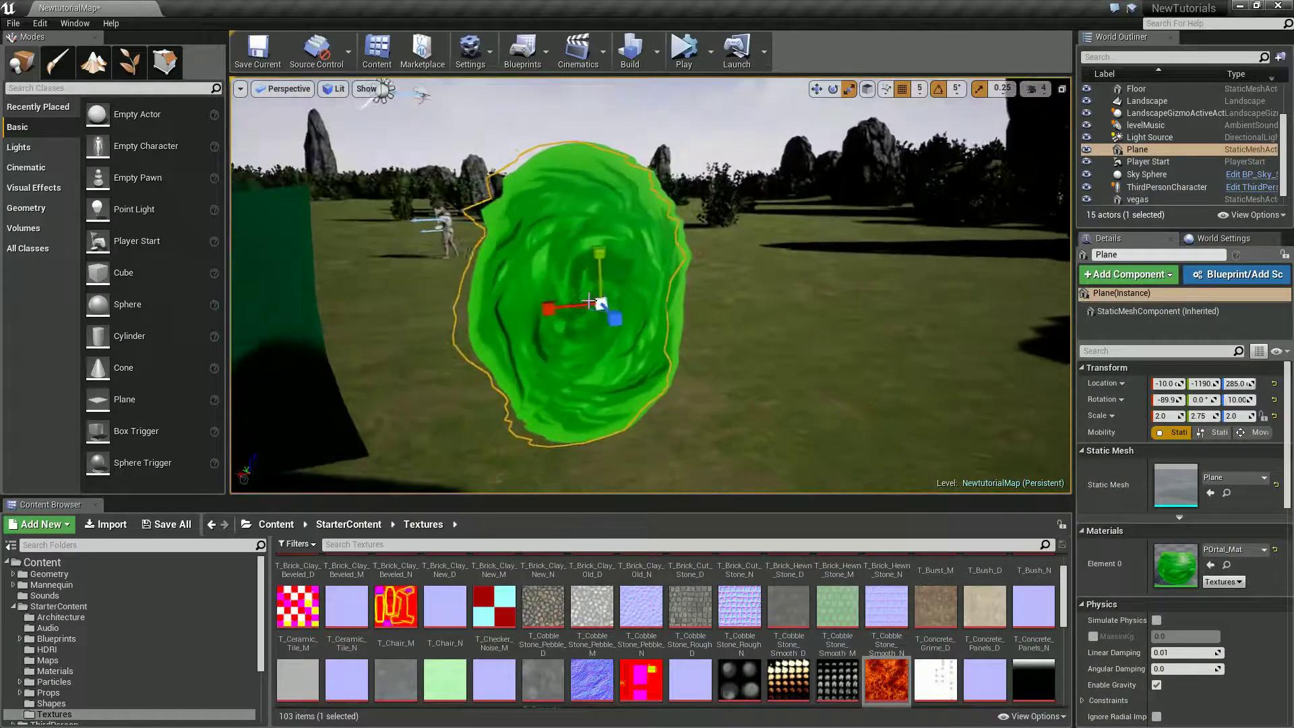
scroll(579, 300, "down", 2)
scroll(586, 303, "up", 3)
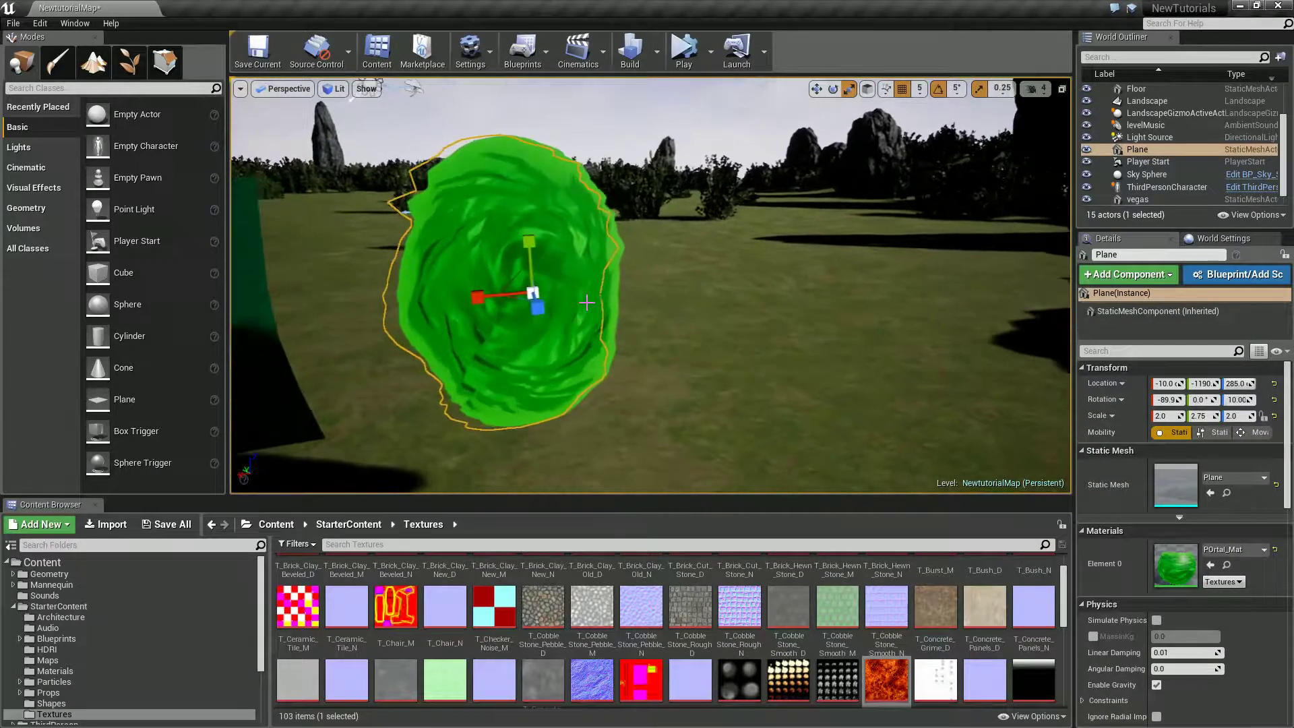
Change the Multiply node's Const B from 16 to 8 and apply it to the level
key("alt+Tab")
left_click_drag(649, 70, 519, 102)
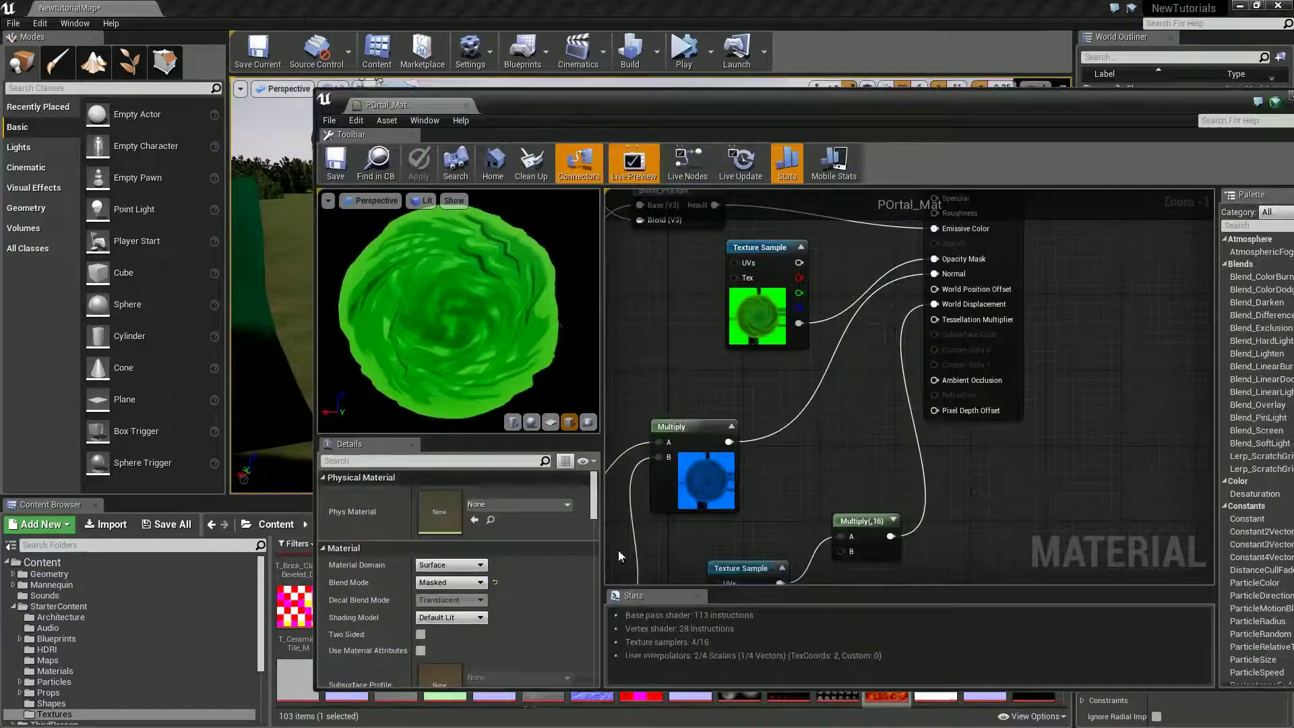
right_click_drag(617, 550, 698, 396)
left_click(959, 365)
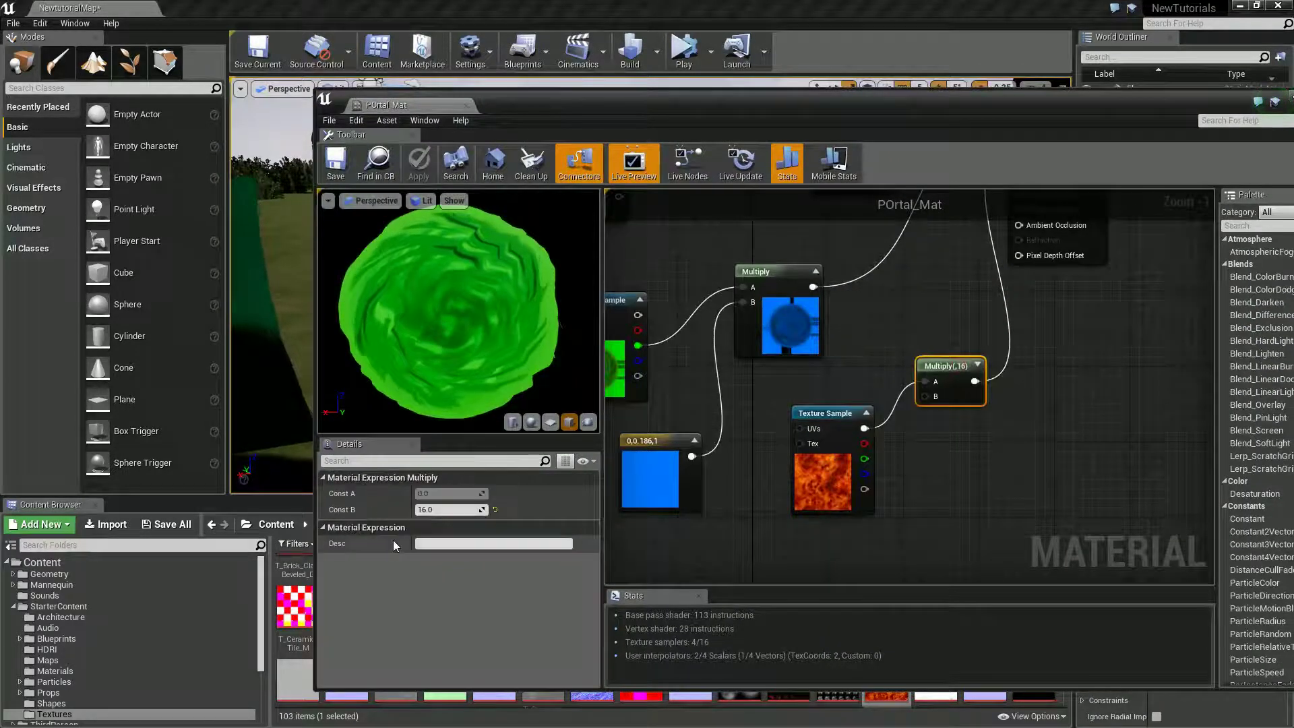
left_click(431, 509)
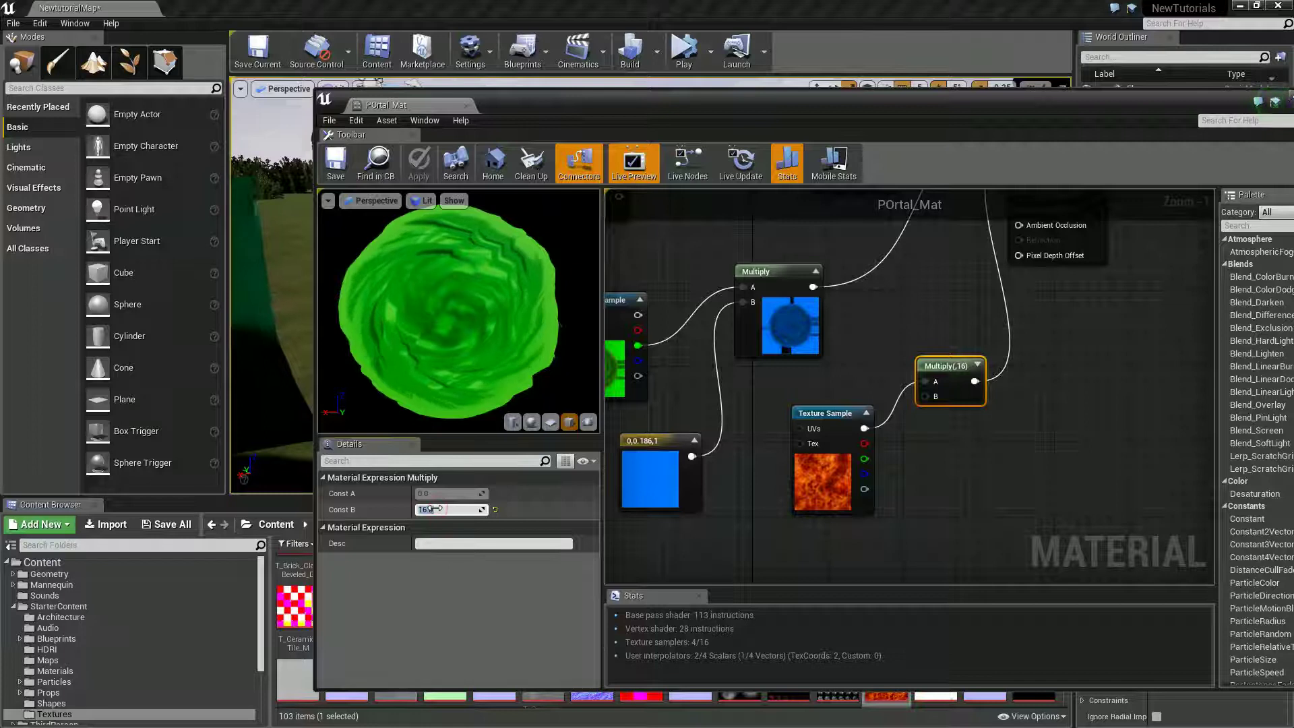
type("8")
key("Return")
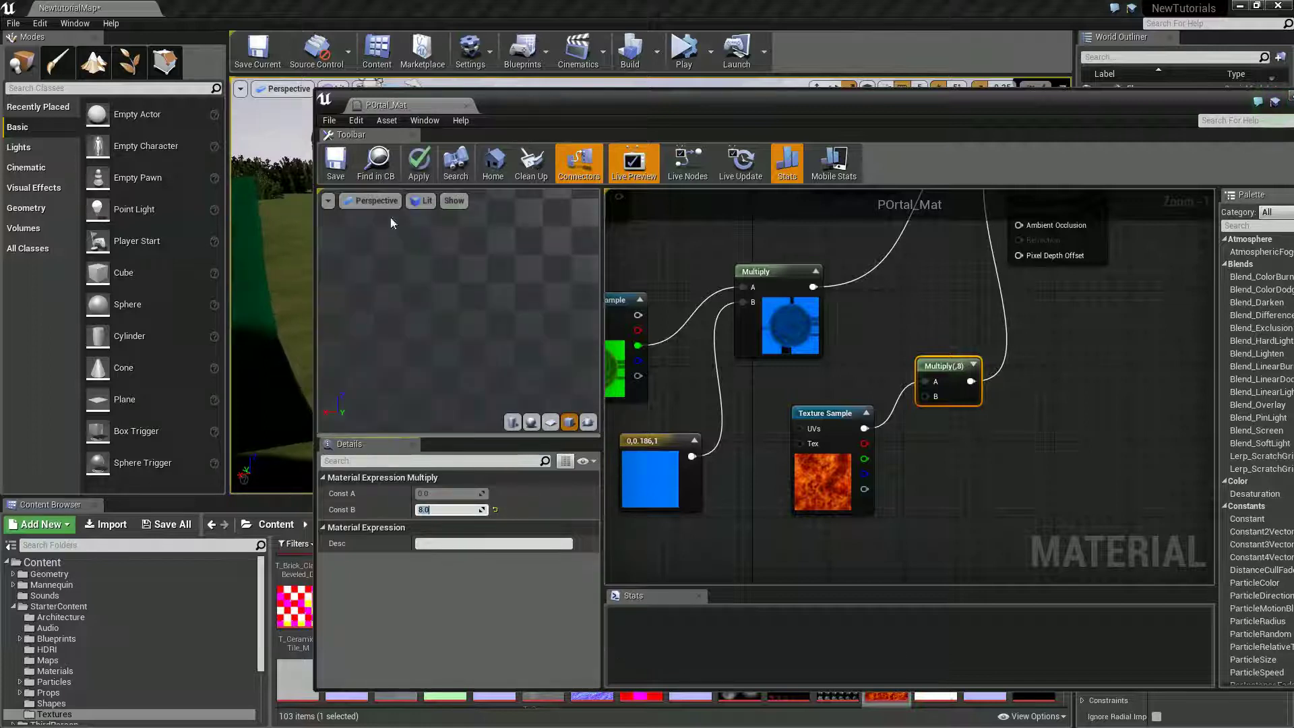
left_click(335, 161)
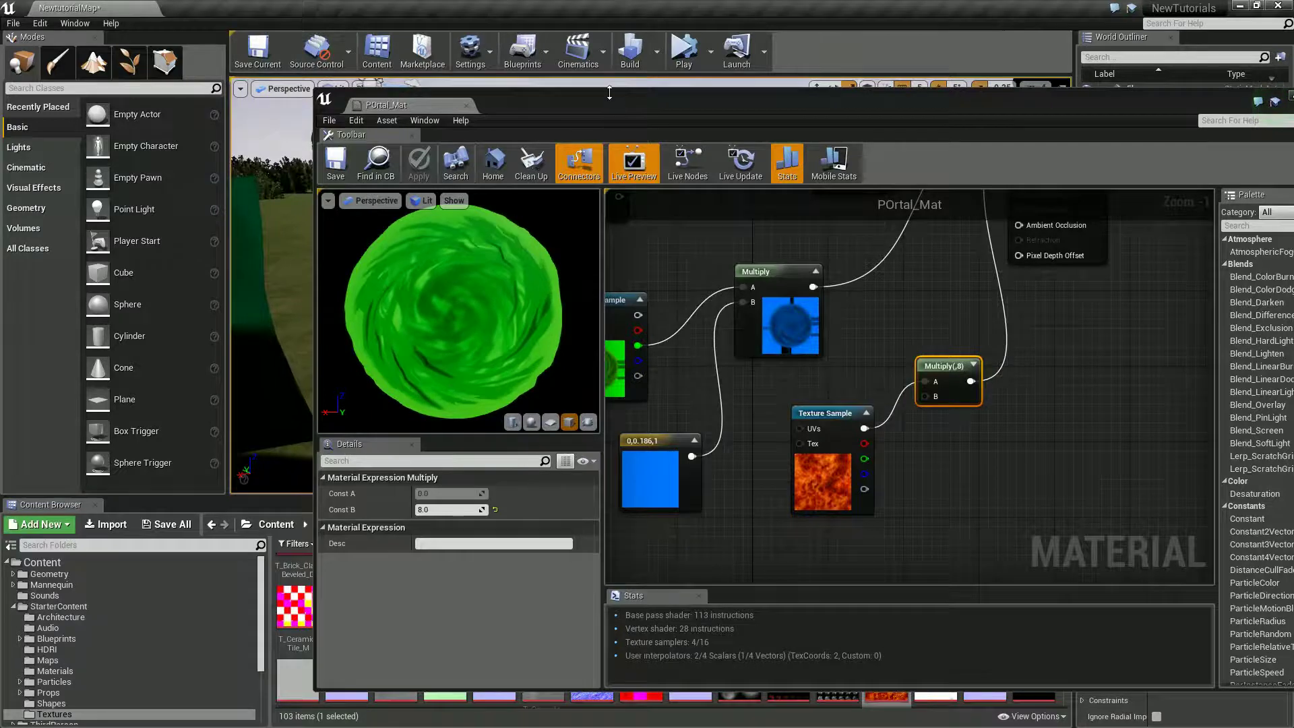
left_click_drag(468, 120, 1280, 192)
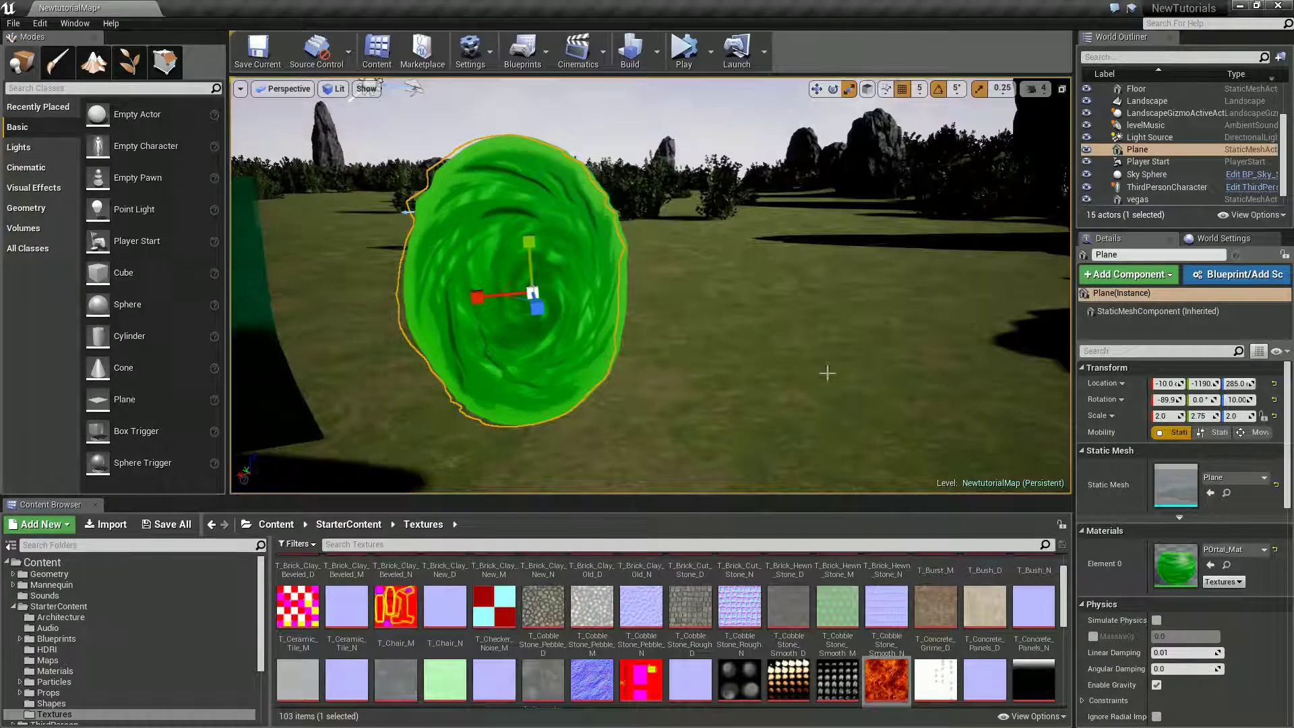
mouse_move(615, 396)
right_mouse_down()
mouse_move(572, 390)
mouse_move(624, 396)
right_mouse_up()
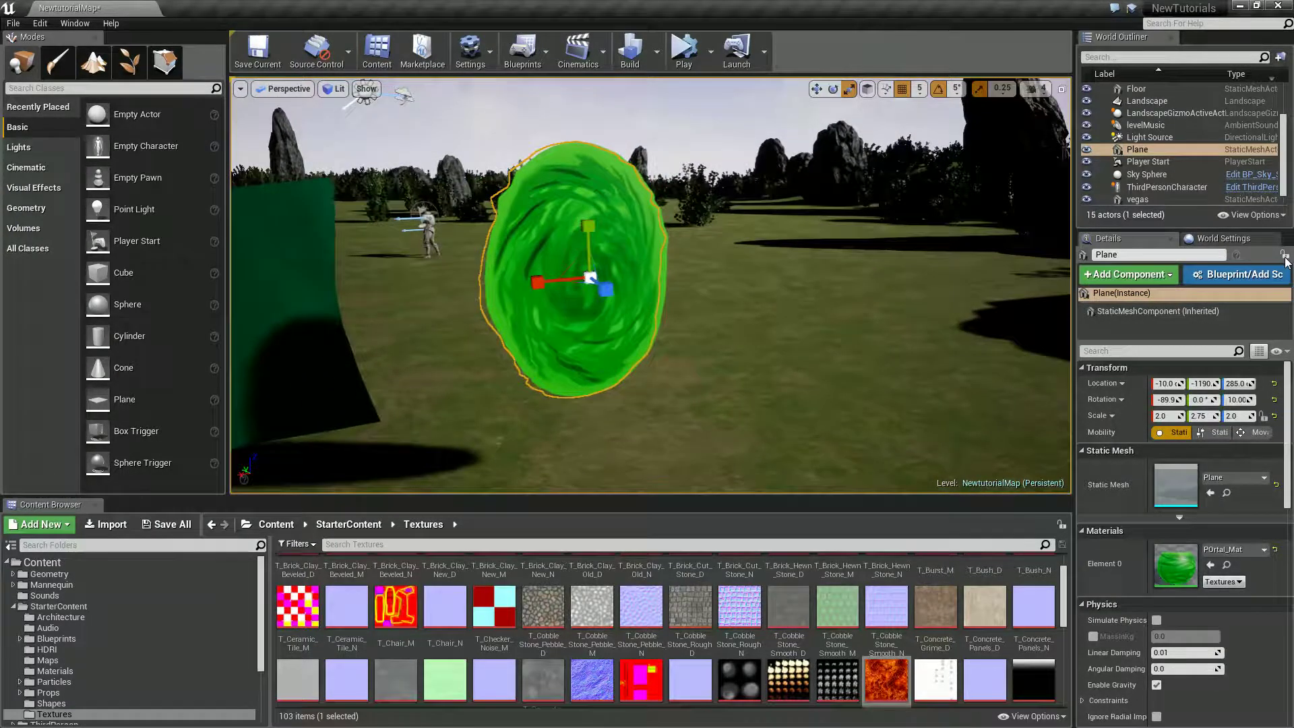
Open POrtal_Mat and add a Blend_SoftLight node via the 'sof' search
double_click(1175, 564)
left_click_drag(873, 96, 842, 109)
scroll(972, 382, "down", 5)
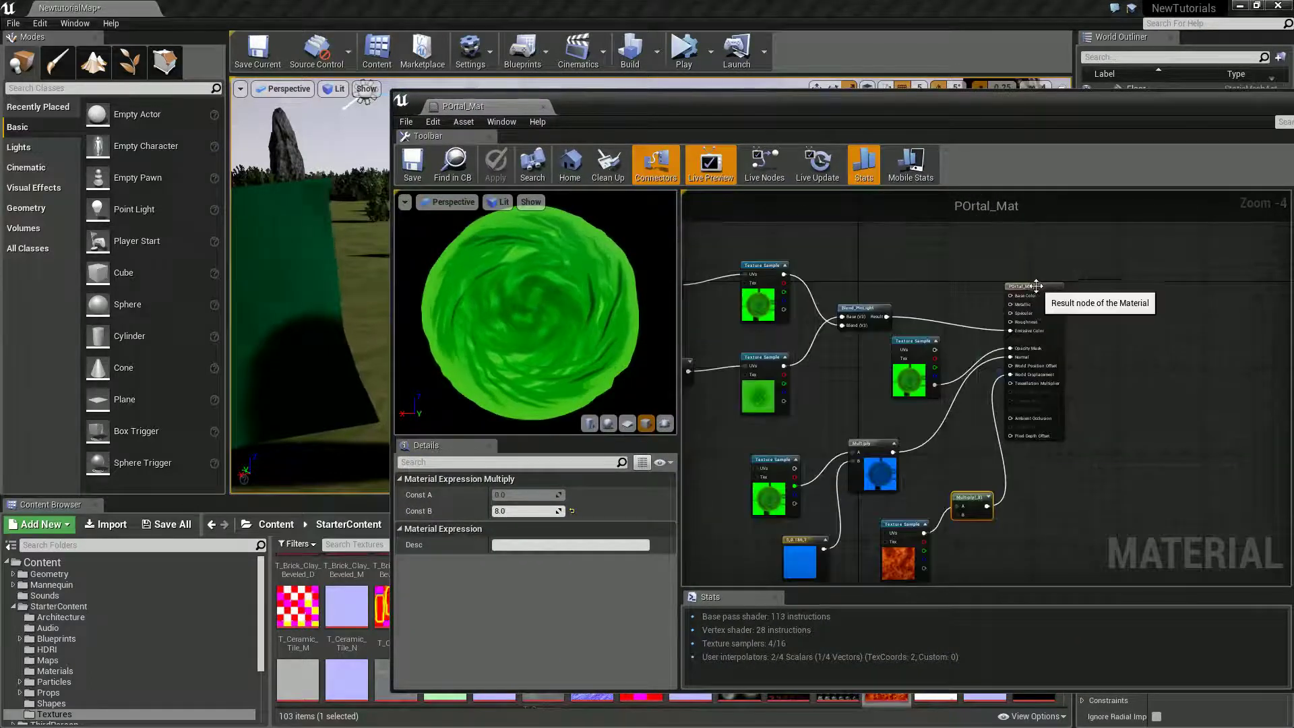
left_click(1028, 297)
scroll(1009, 337, "up", 1)
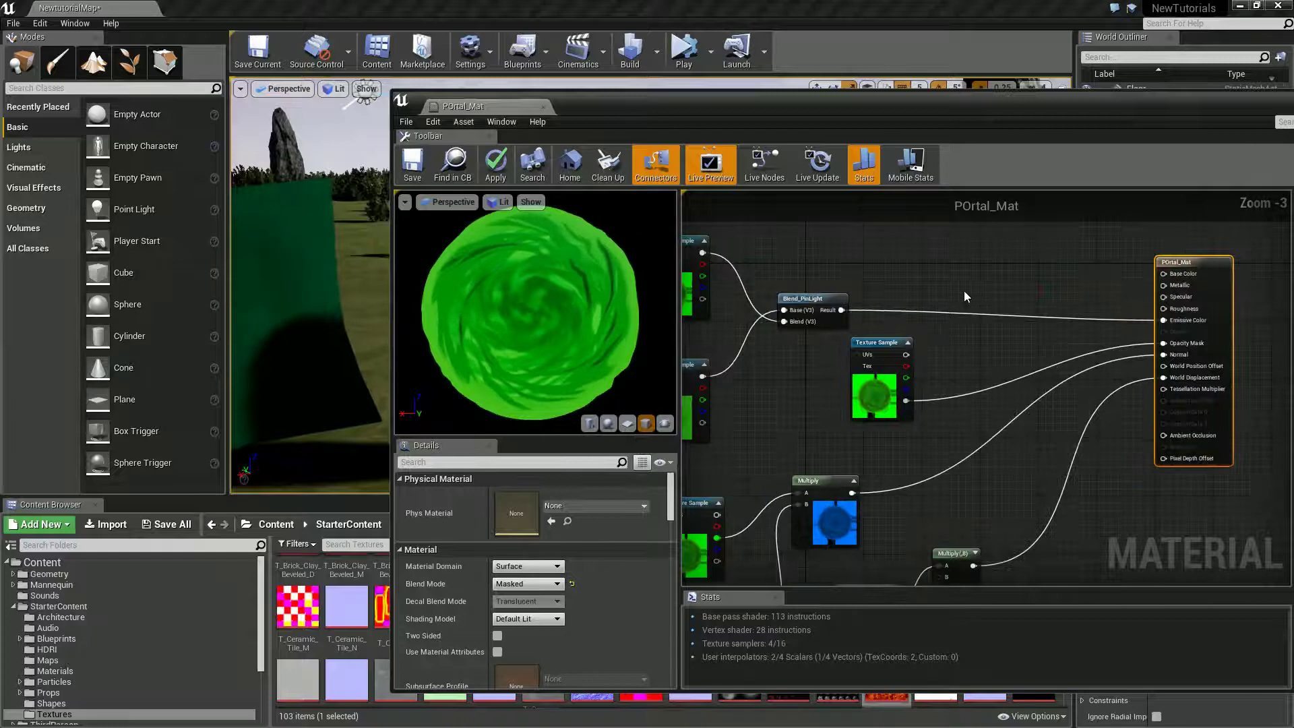
right_click_drag(922, 304, 991, 292)
left_click(753, 364)
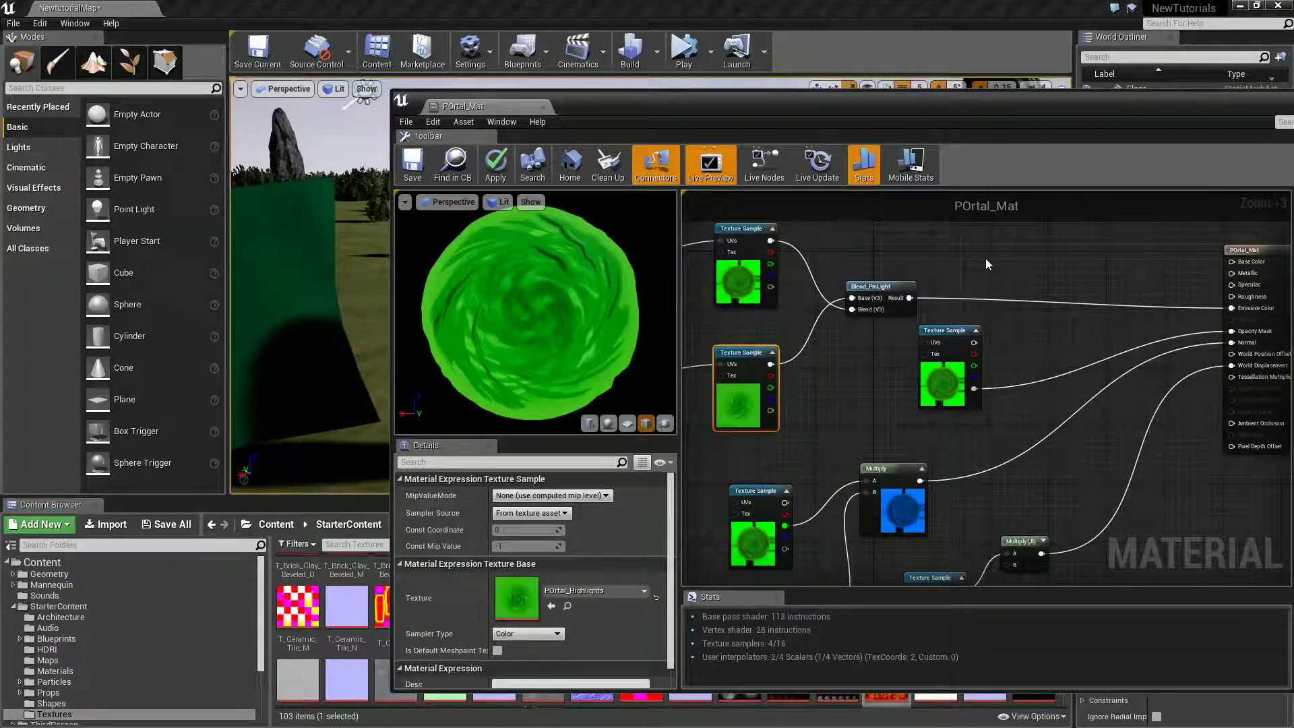
right_click(1010, 281)
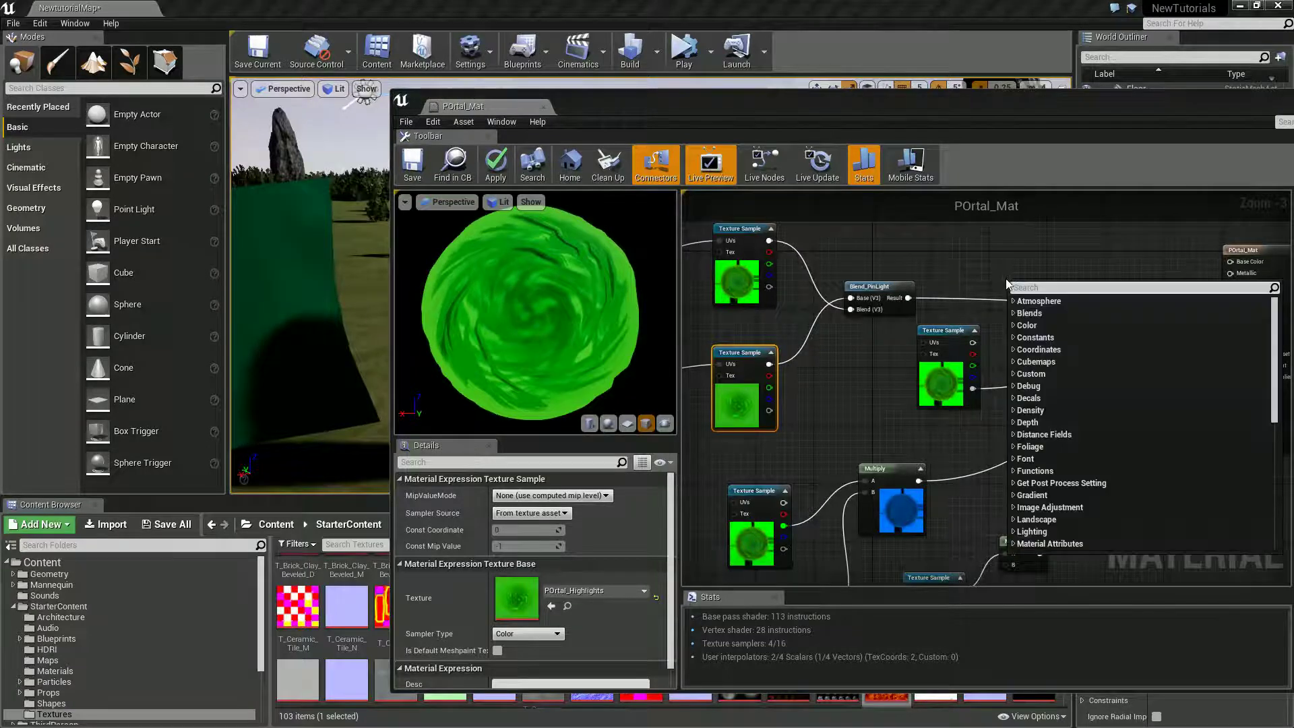
type("sof")
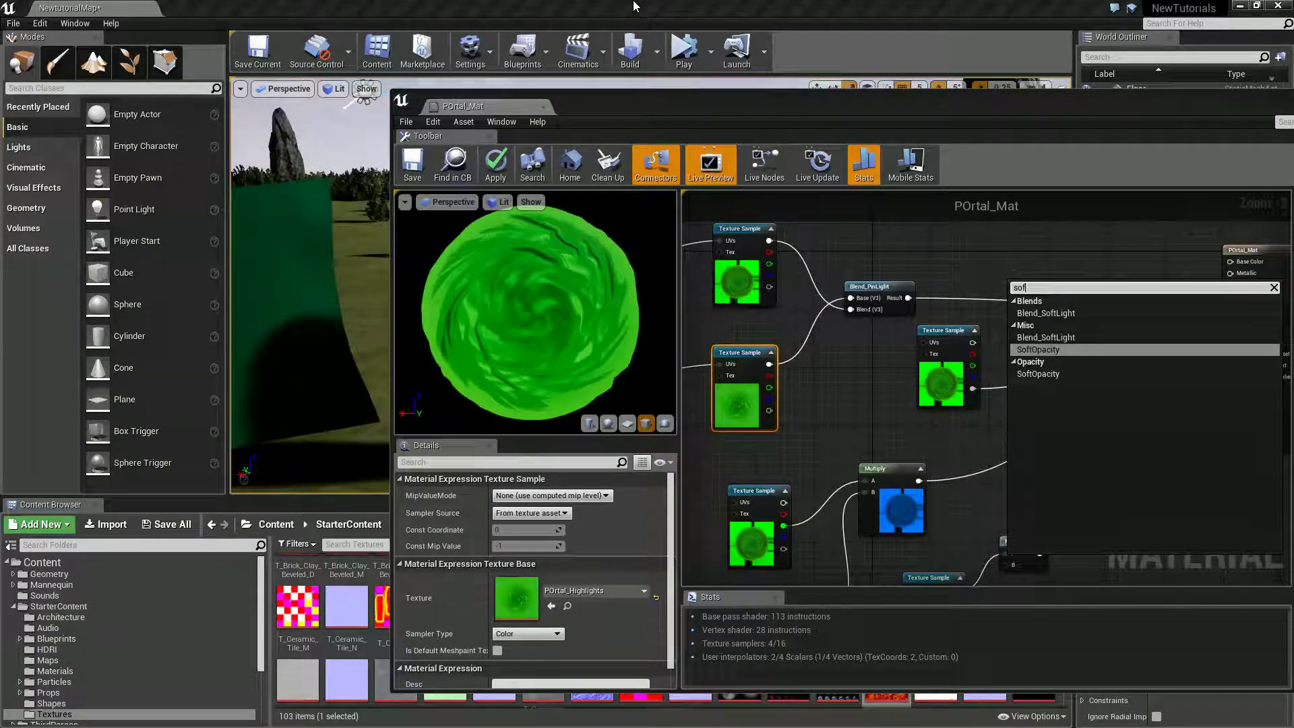
left_click(1055, 316)
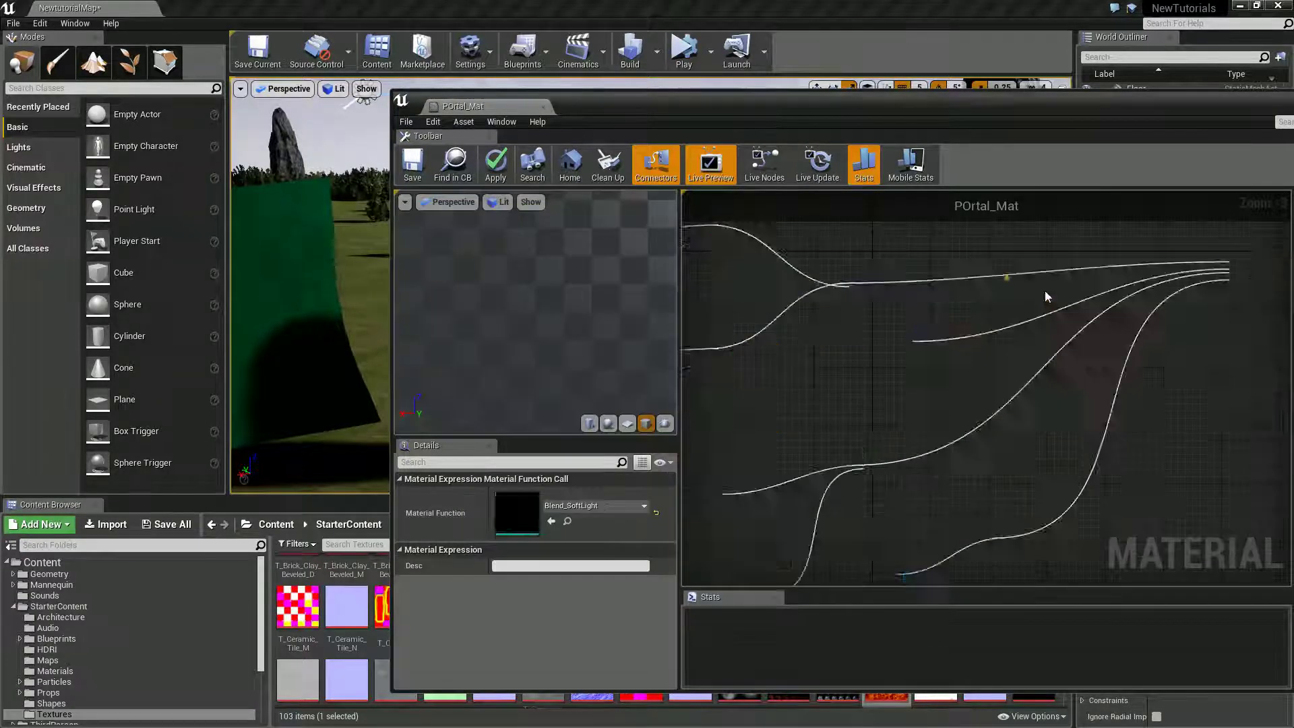
left_click_drag(1038, 274, 1034, 254)
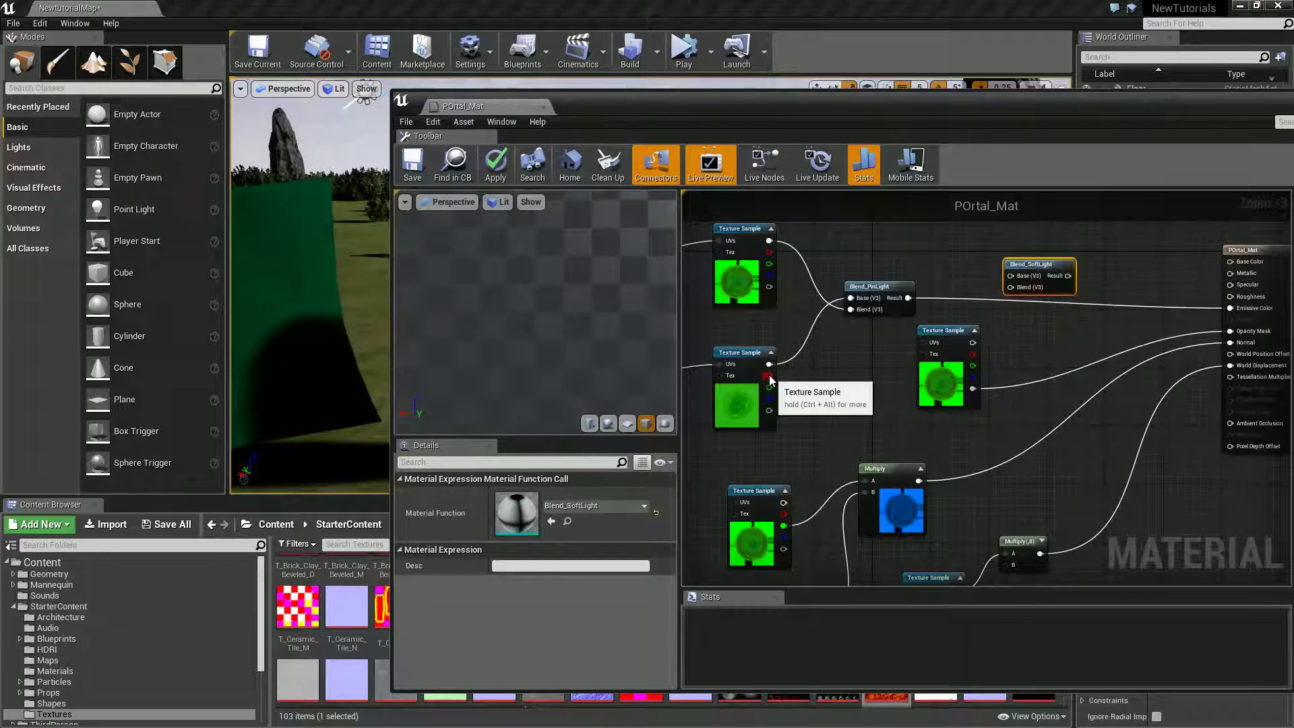
Wire Texture Sample to Base, Blend_PinLight to Blend, Result to Base Color, and apply
left_click_drag(769, 364, 927, 272)
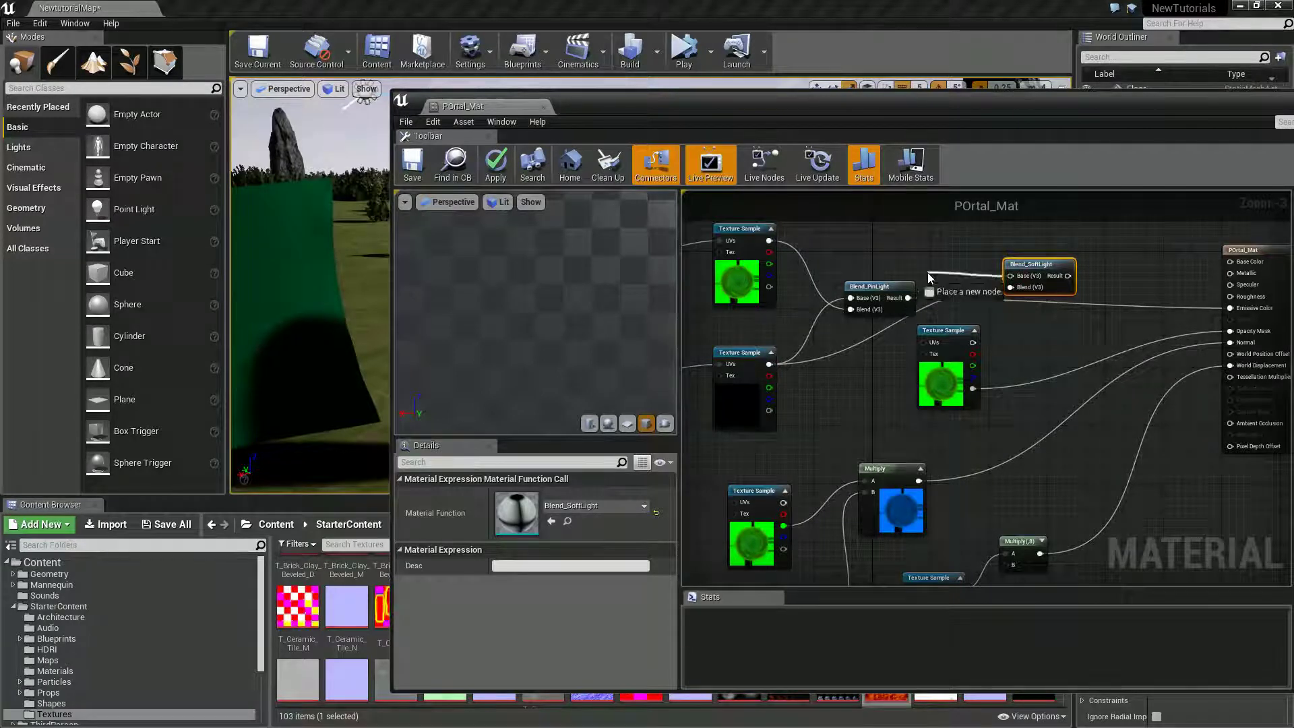
left_click(923, 301)
left_click_drag(1008, 276, 769, 363)
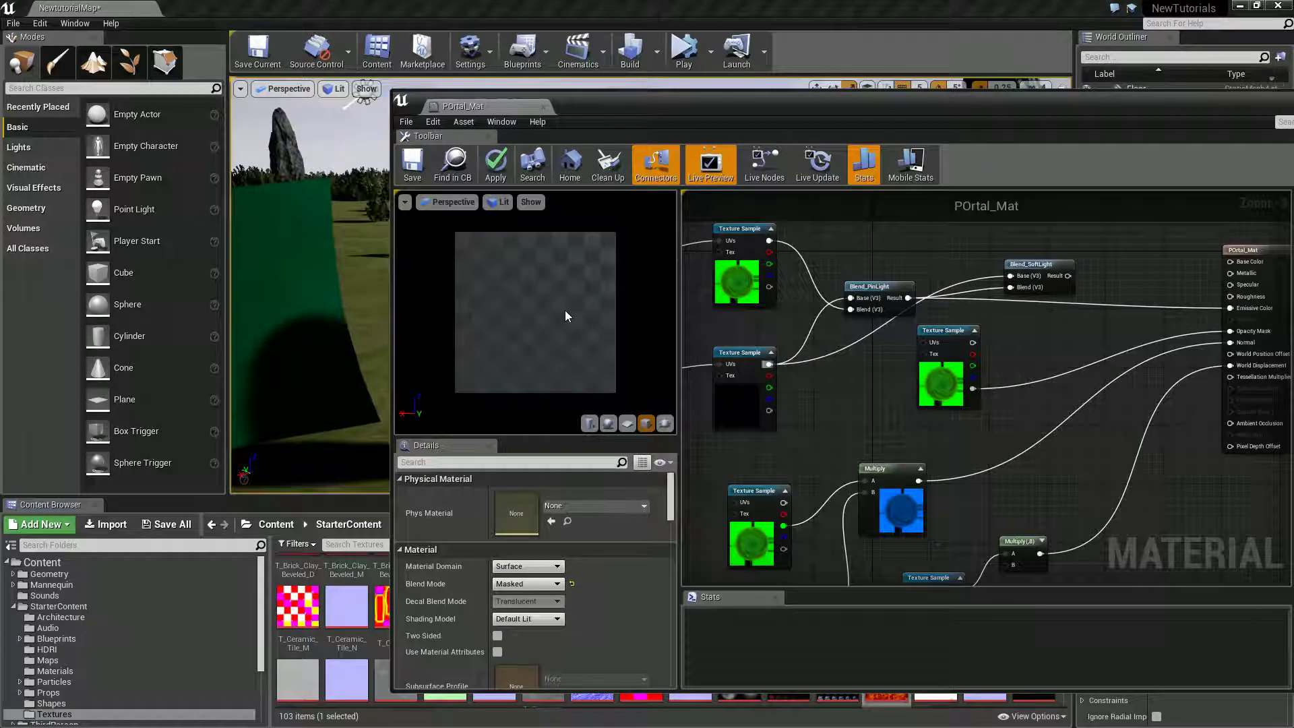
right_click(1035, 265)
left_click(1065, 273)
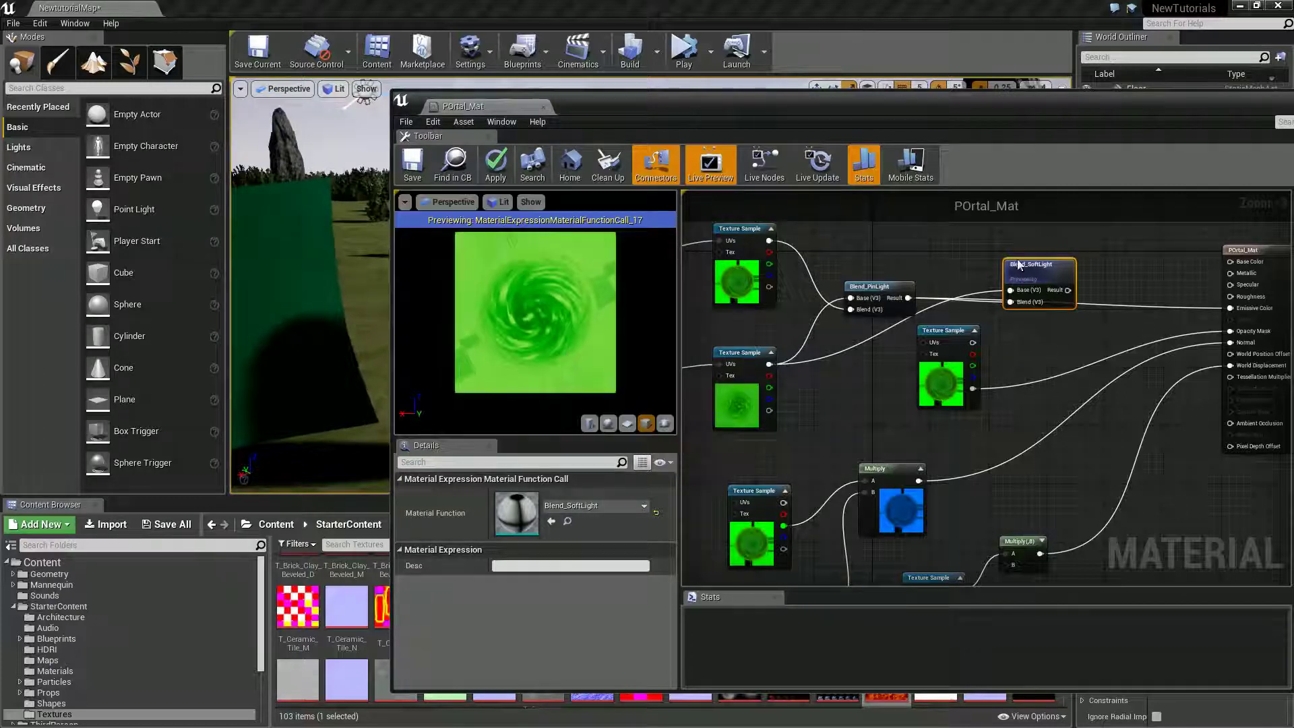
left_click_drag(1072, 289, 1230, 261)
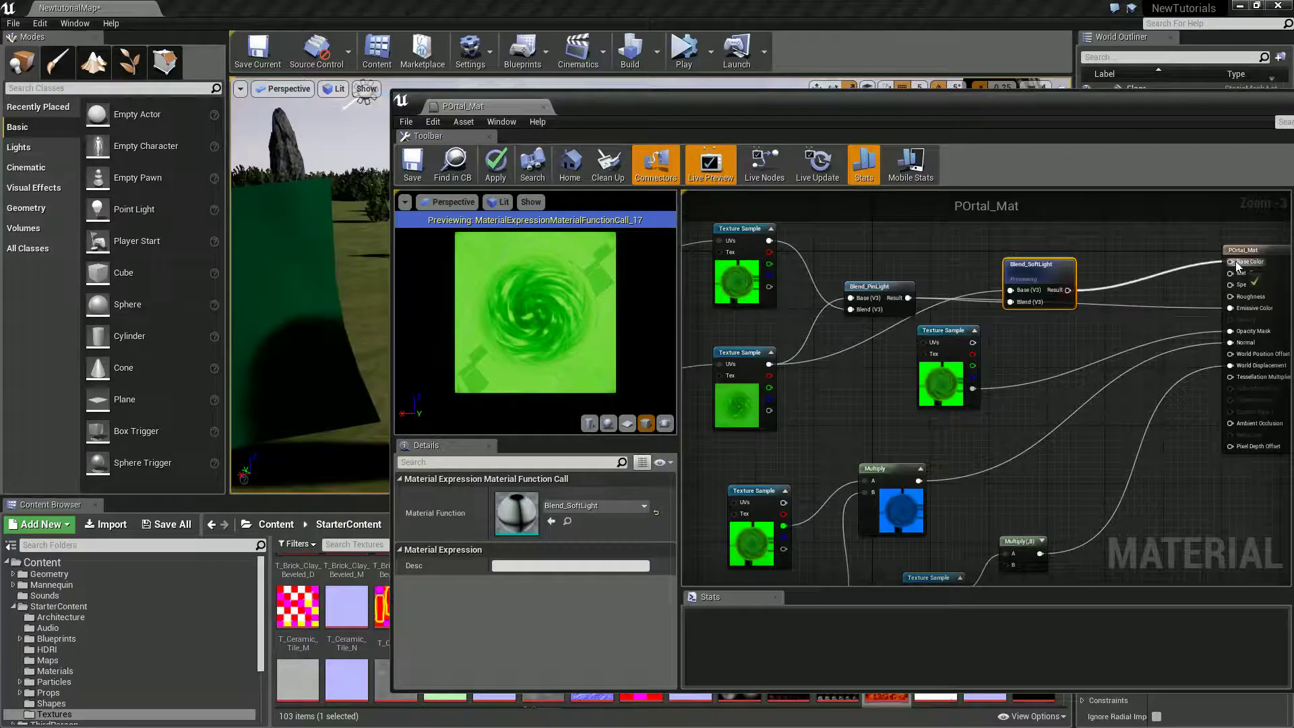
right_click(1028, 273)
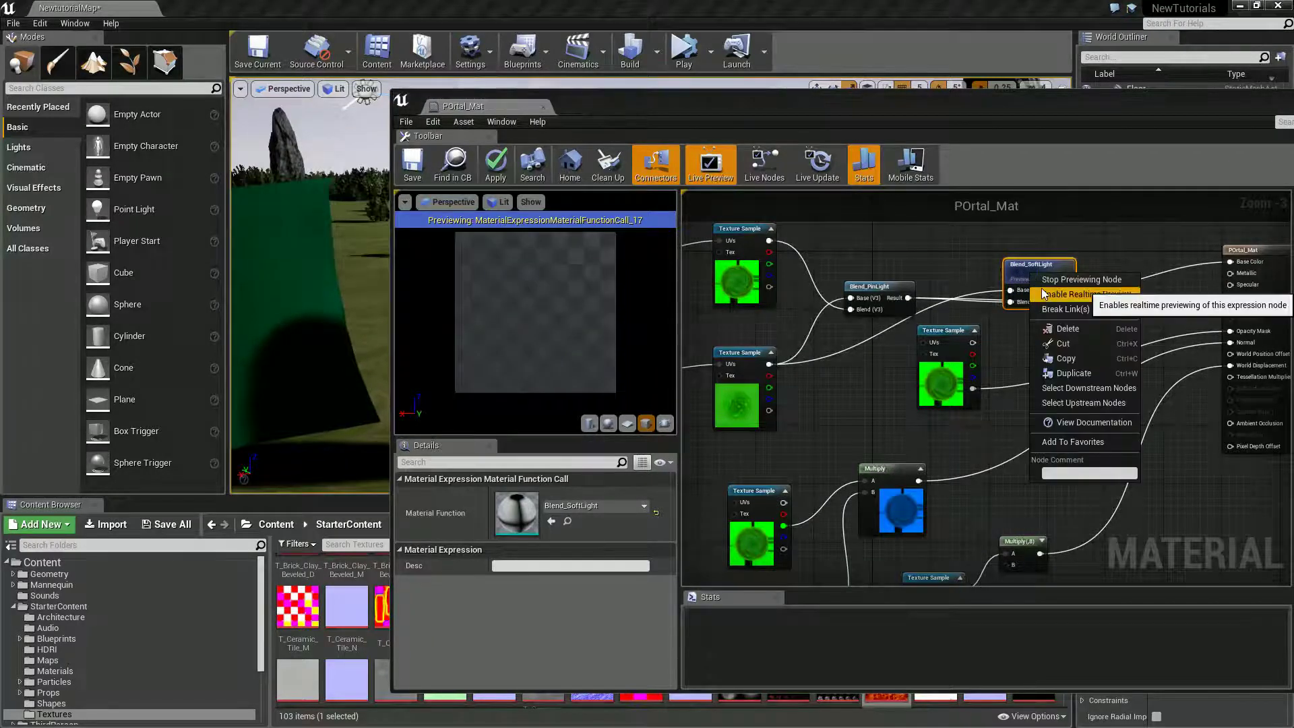
left_click(1039, 281)
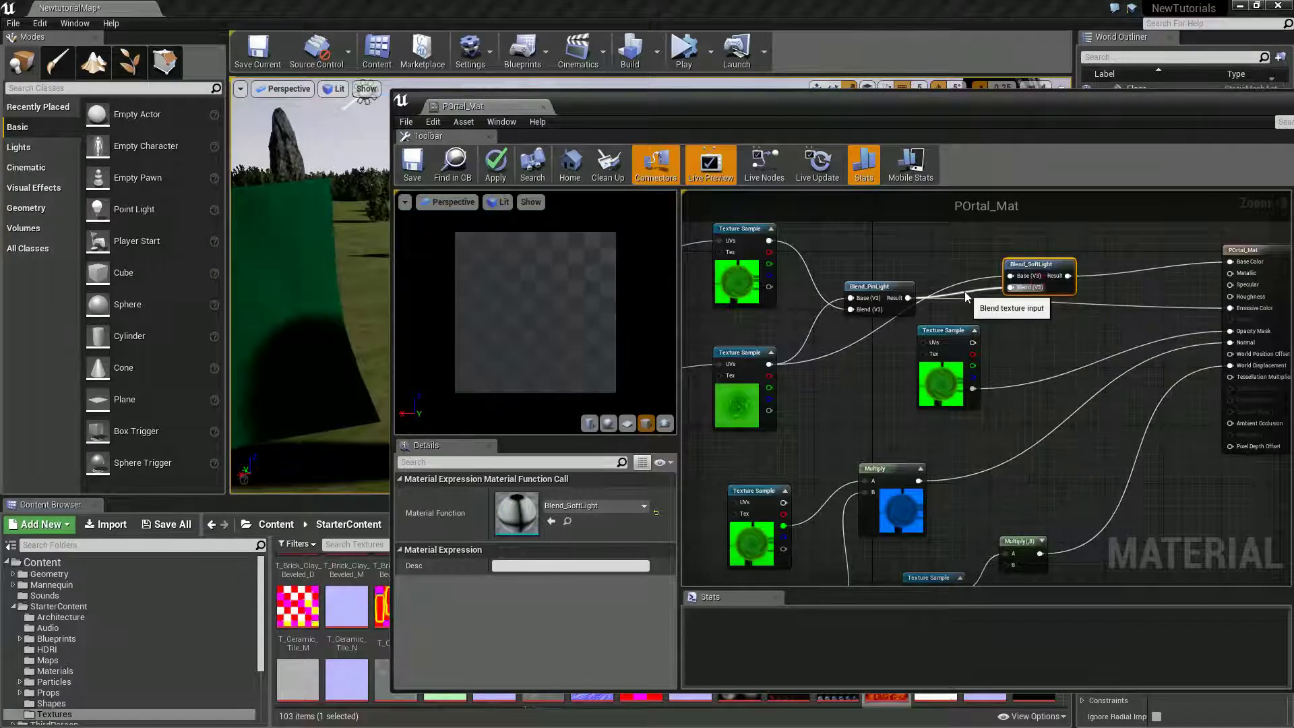
left_click_drag(964, 294, 994, 274)
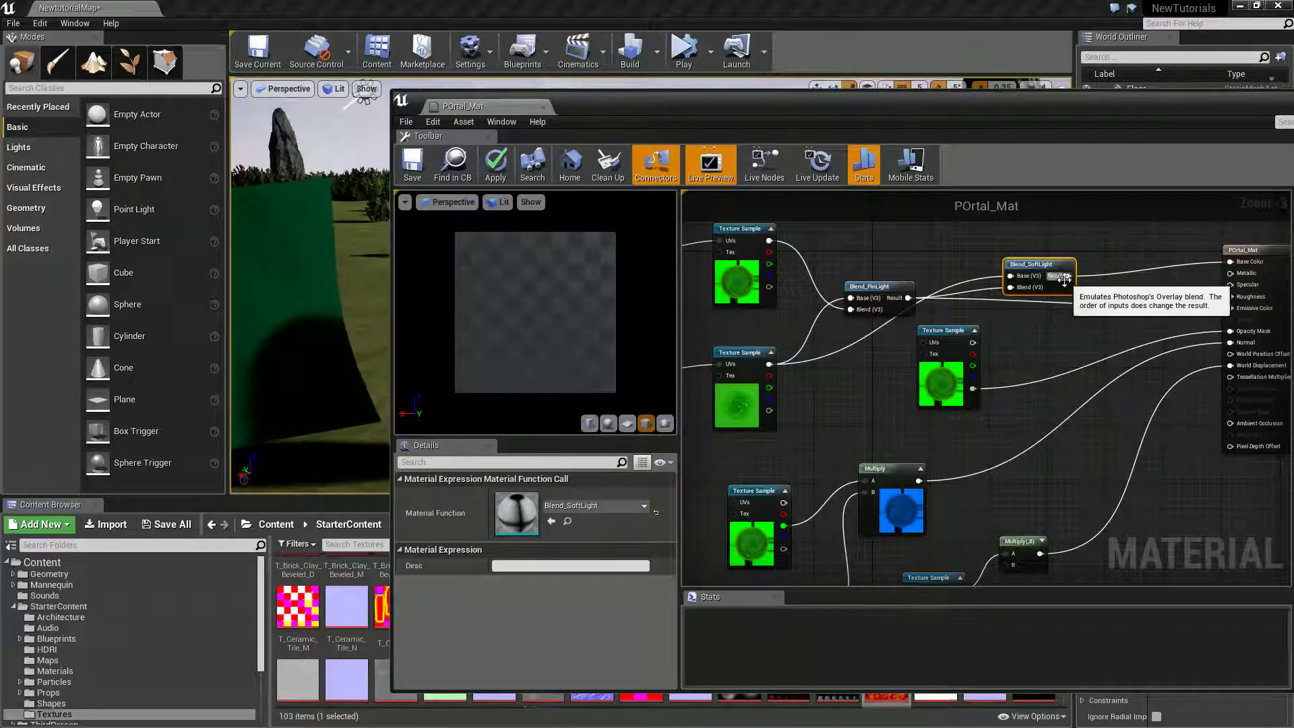
left_click(496, 165)
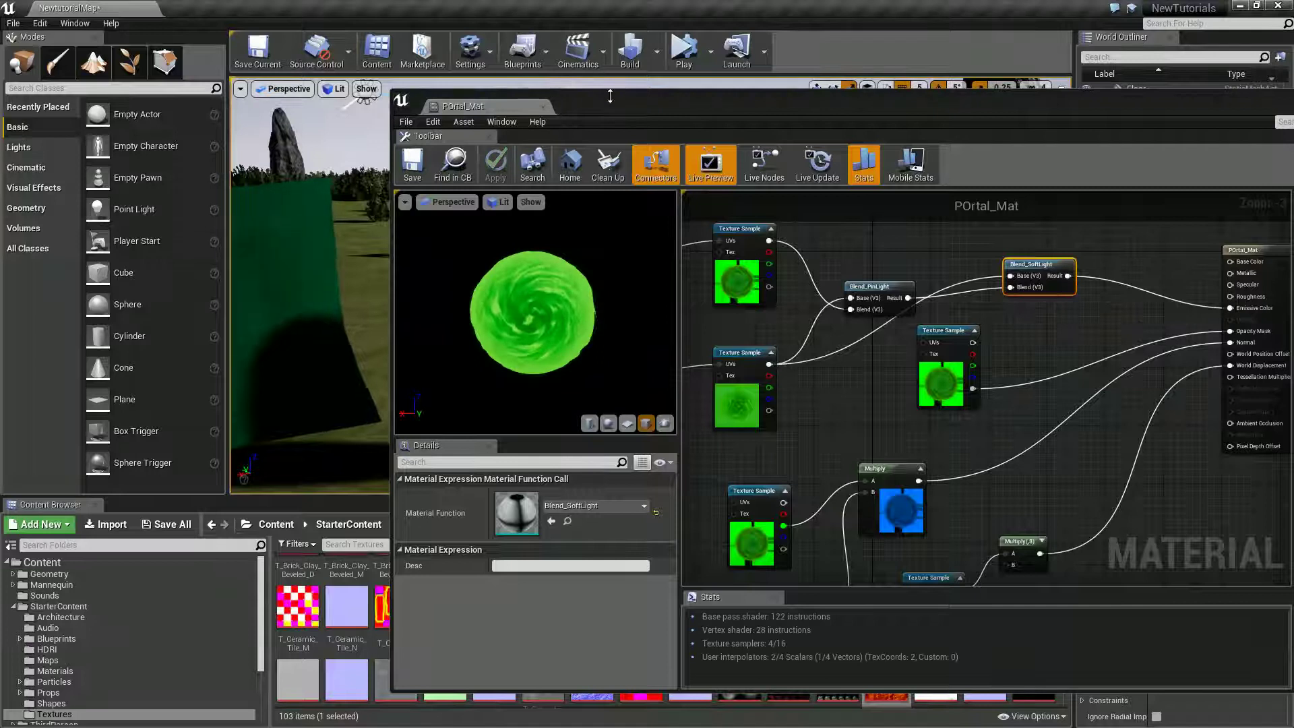
left_click_drag(554, 106, 924, 123)
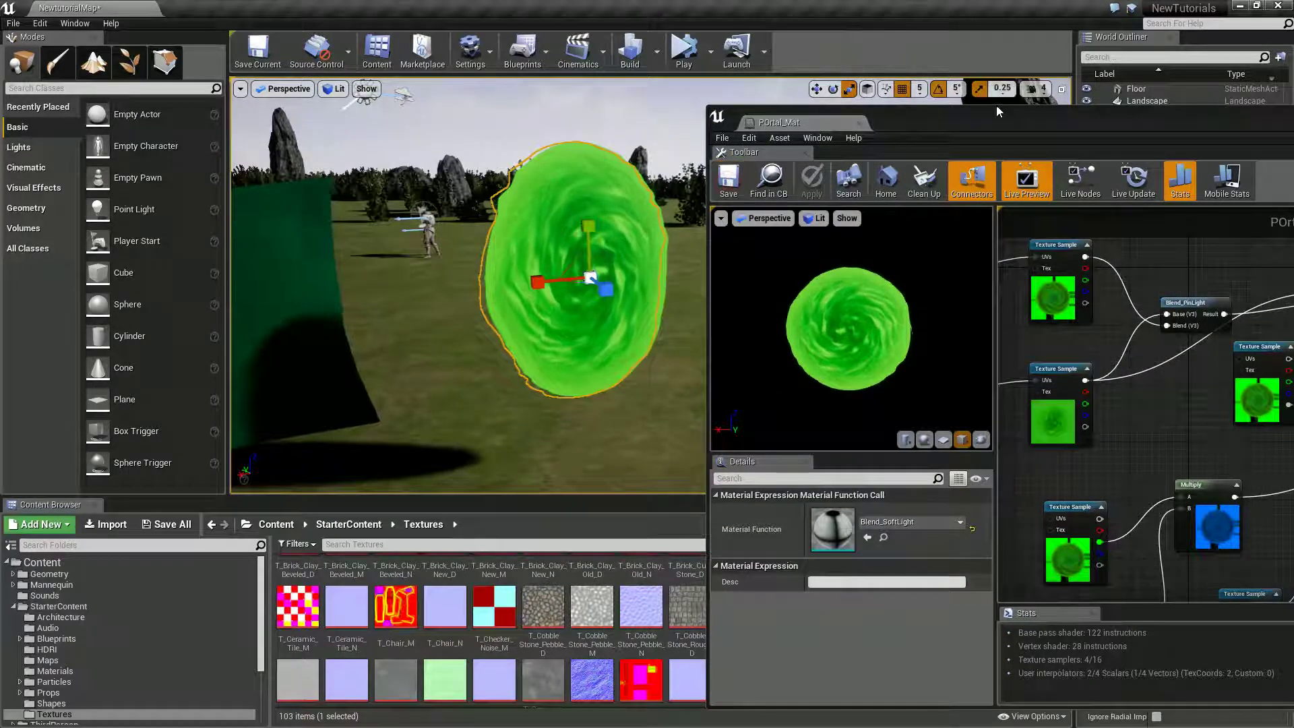
left_click_drag(998, 124, 559, 137)
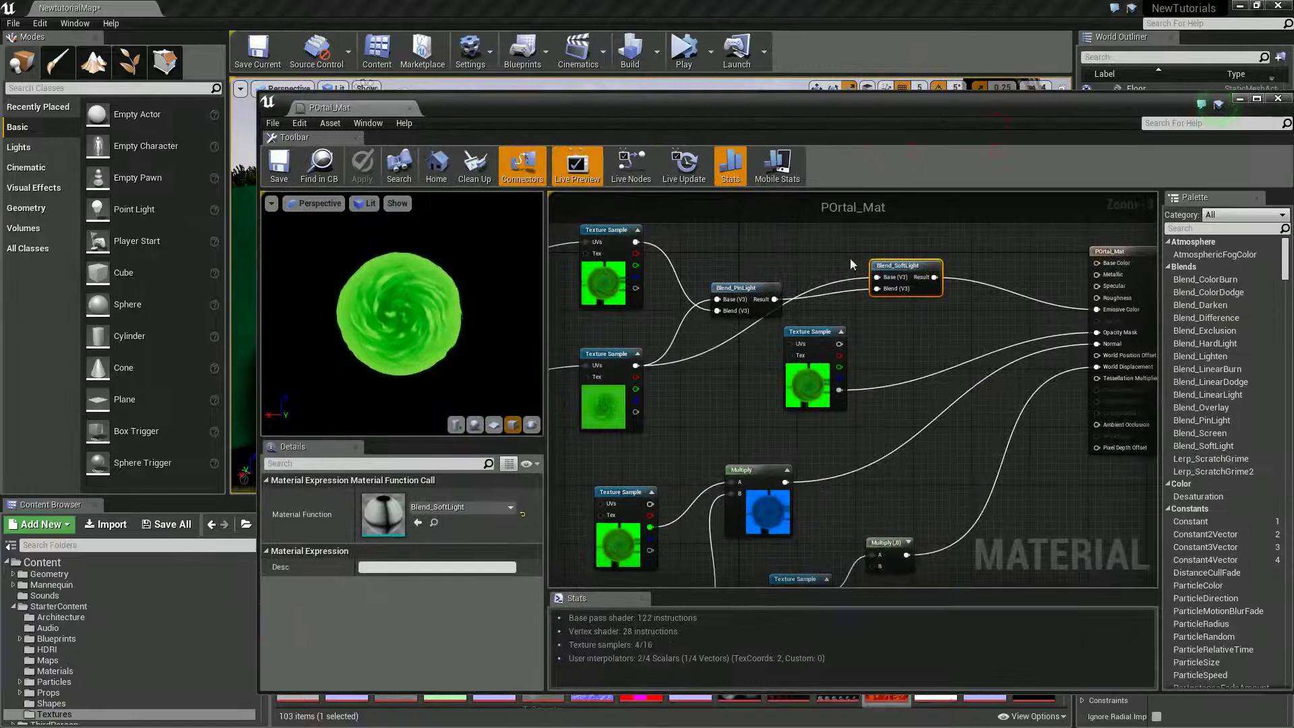
Replace Blend_SoftLight with Blend_Overlay, feed Blend_PinLight into its Base, and save
left_click(900, 255)
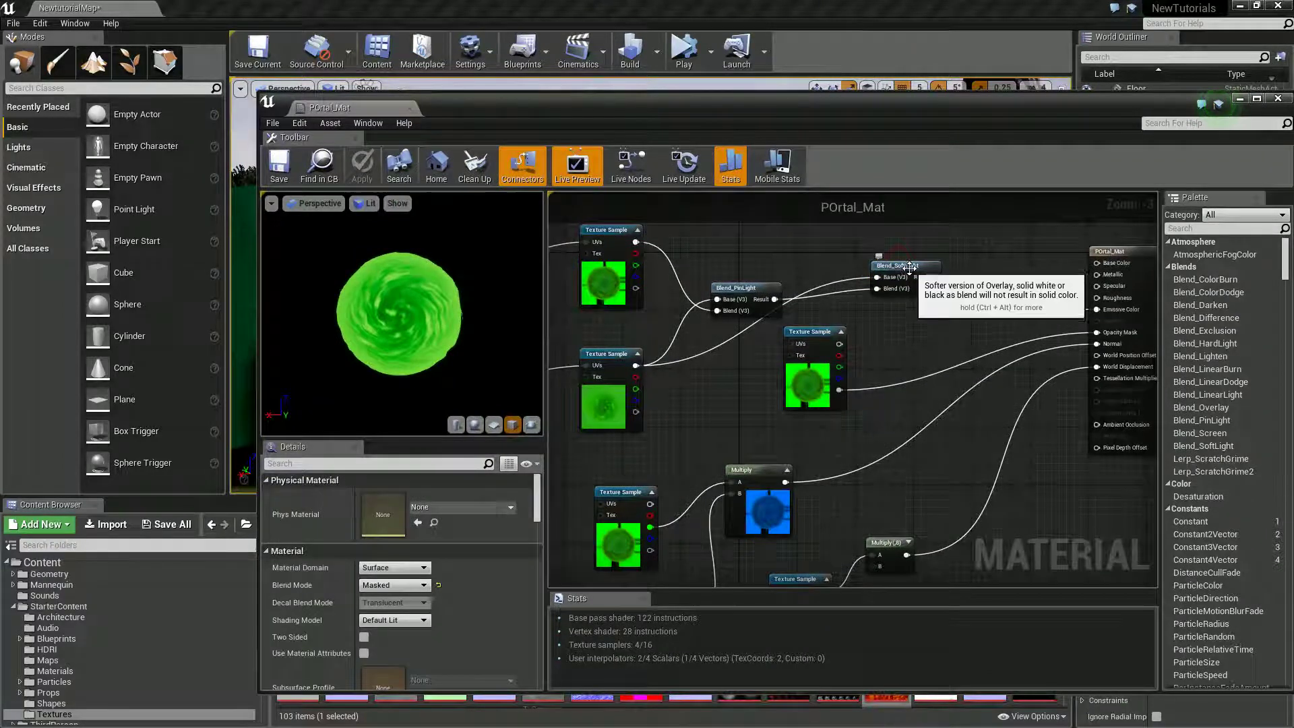
left_click(903, 268)
key("Delete")
right_click(908, 276)
type("over")
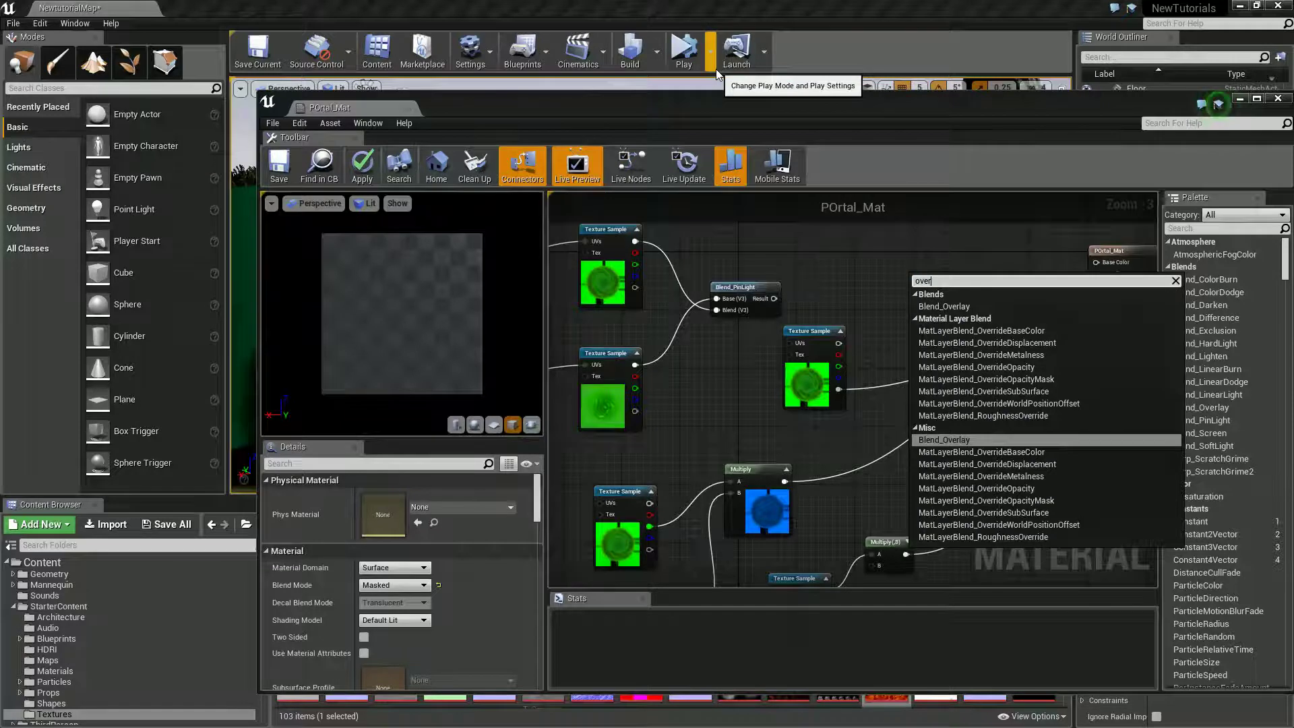
key("Return")
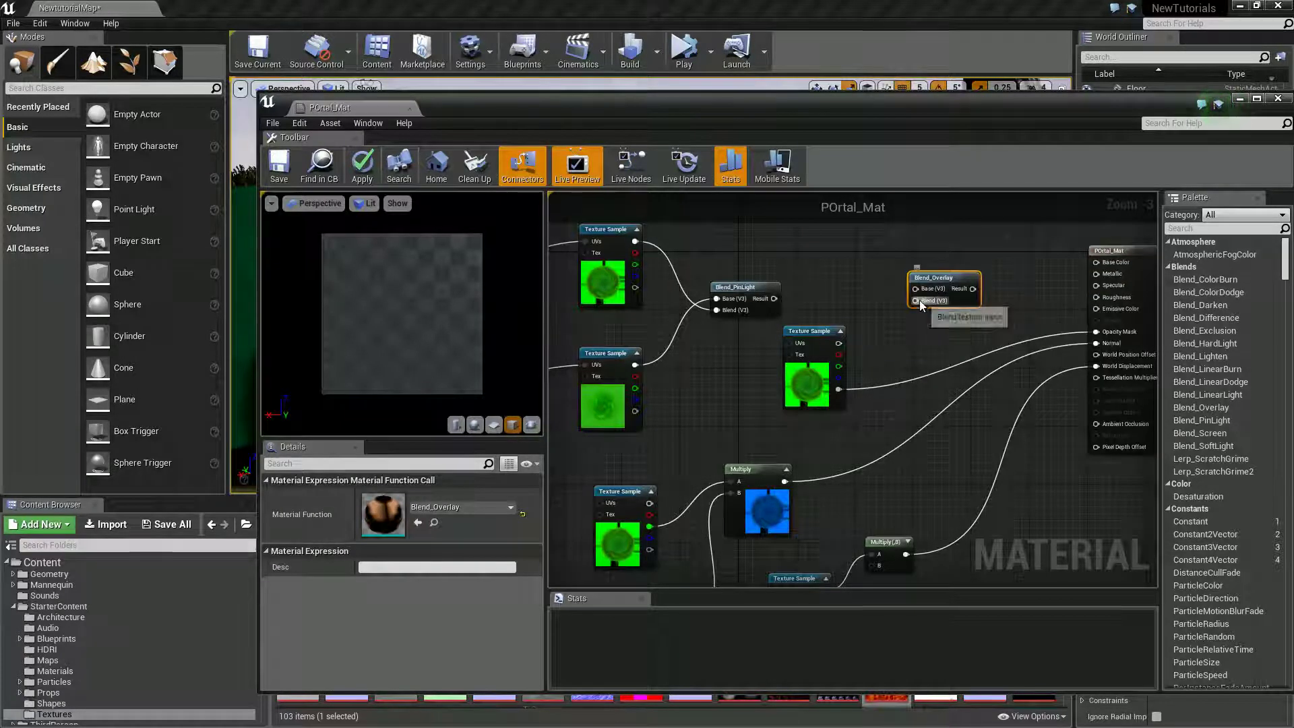
left_click_drag(915, 300, 635, 364)
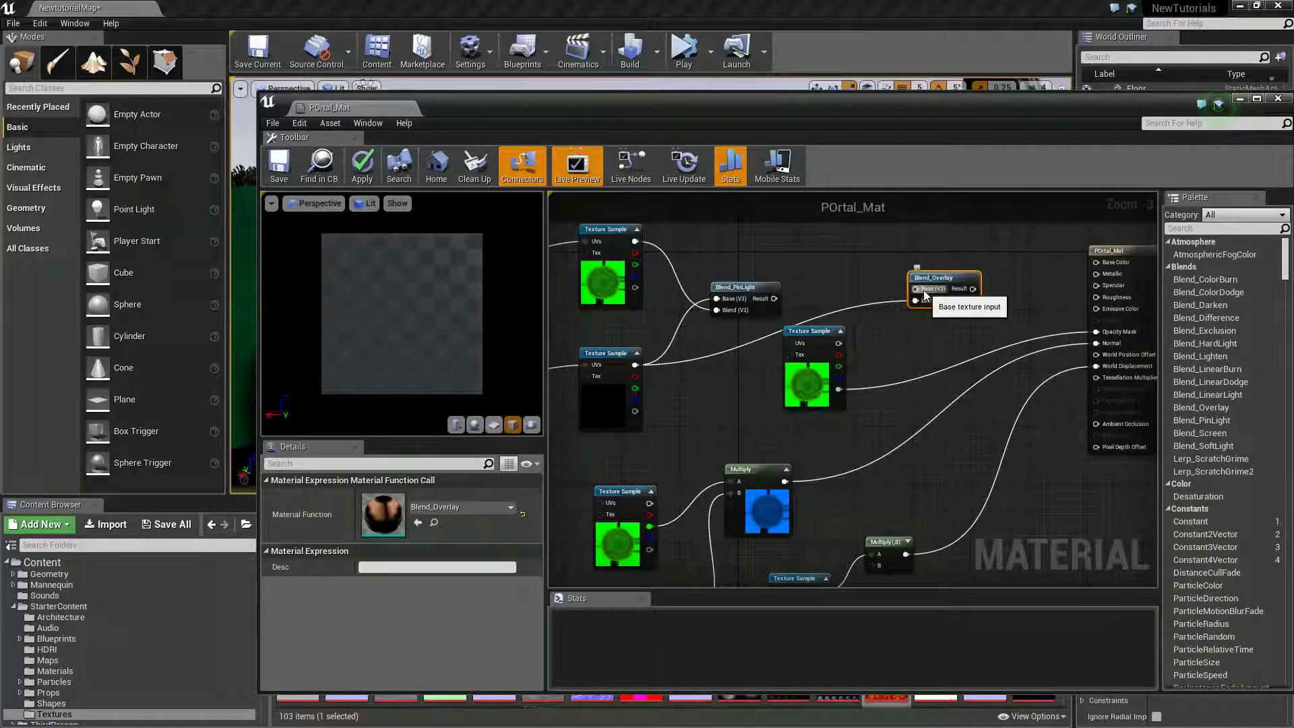
left_click_drag(916, 289, 774, 299)
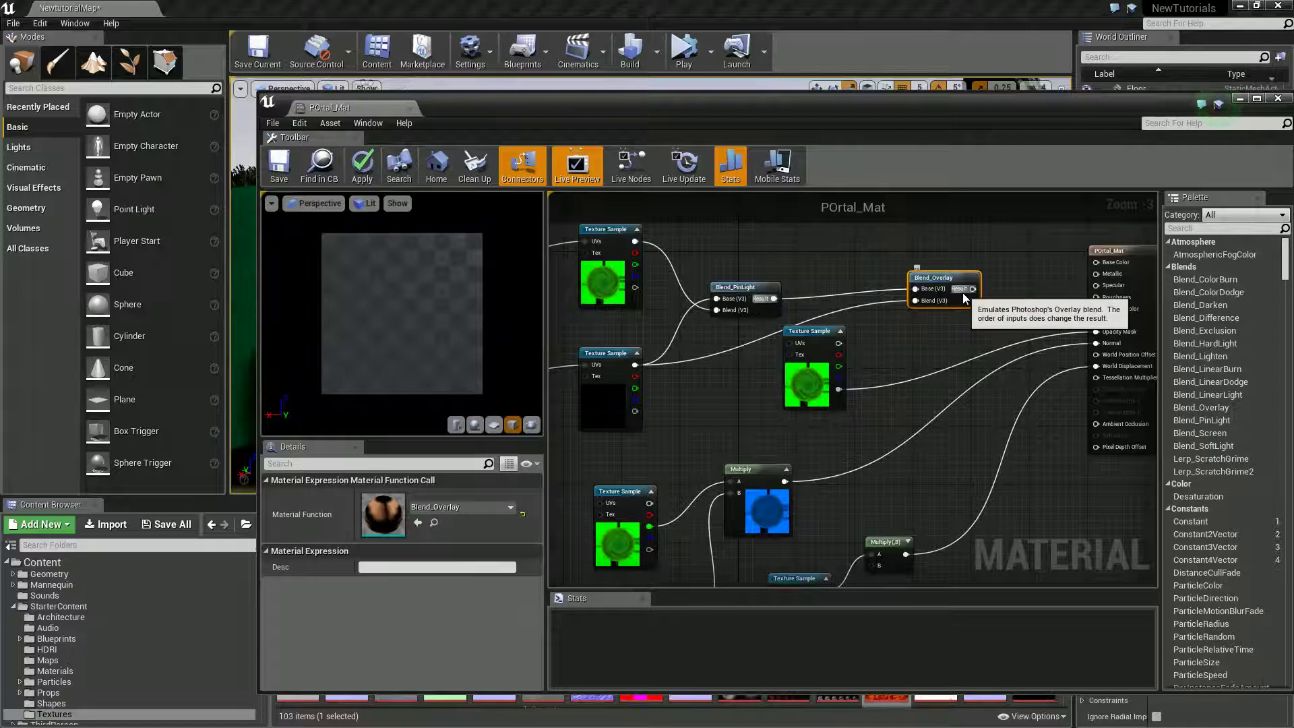
left_click_drag(973, 288, 1095, 308)
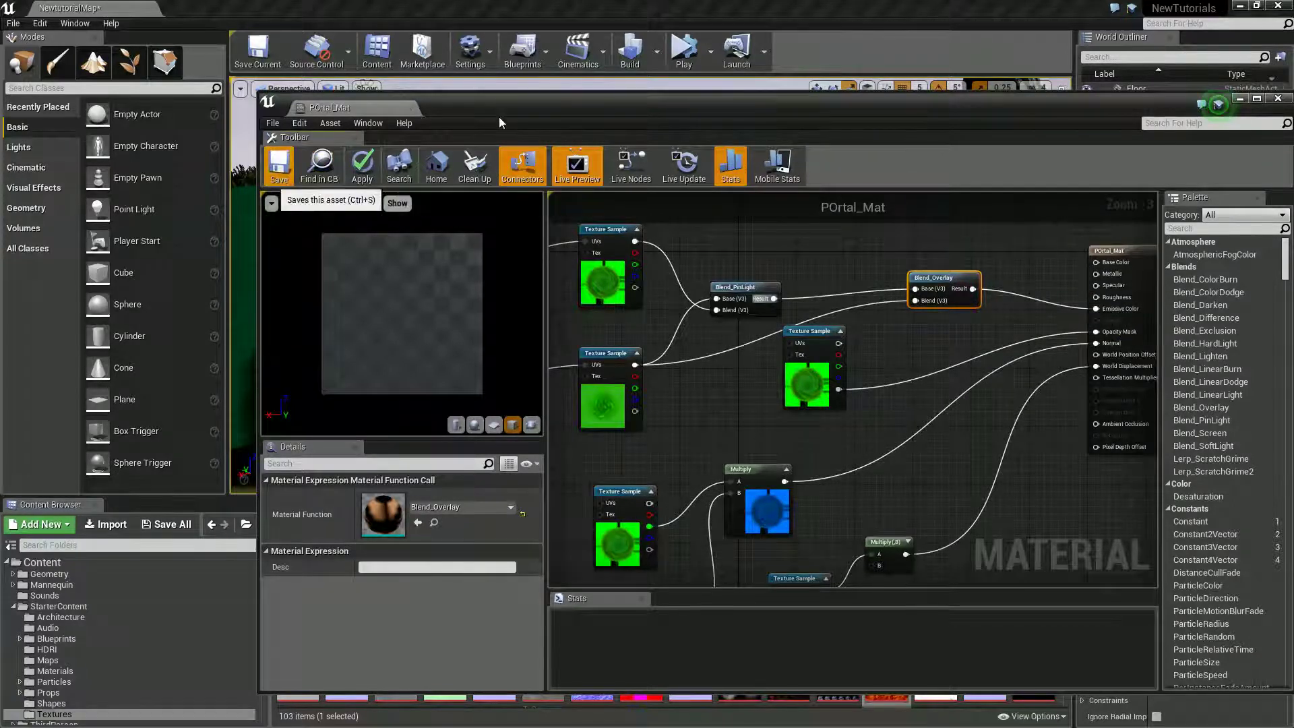
key("ctrl+s")
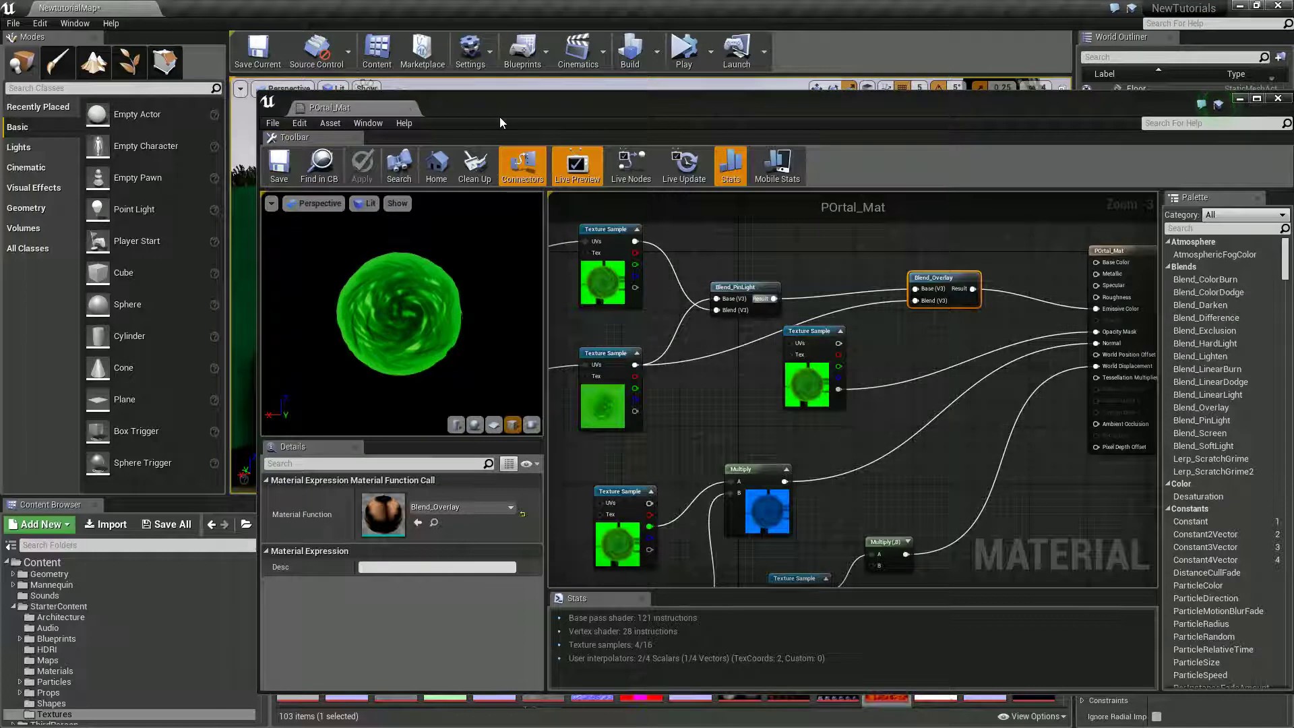
Rewire the overlay with the lower Texture Sample as Base and Blend_PinLight as Blend, then save
scroll(406, 318, "up", 3)
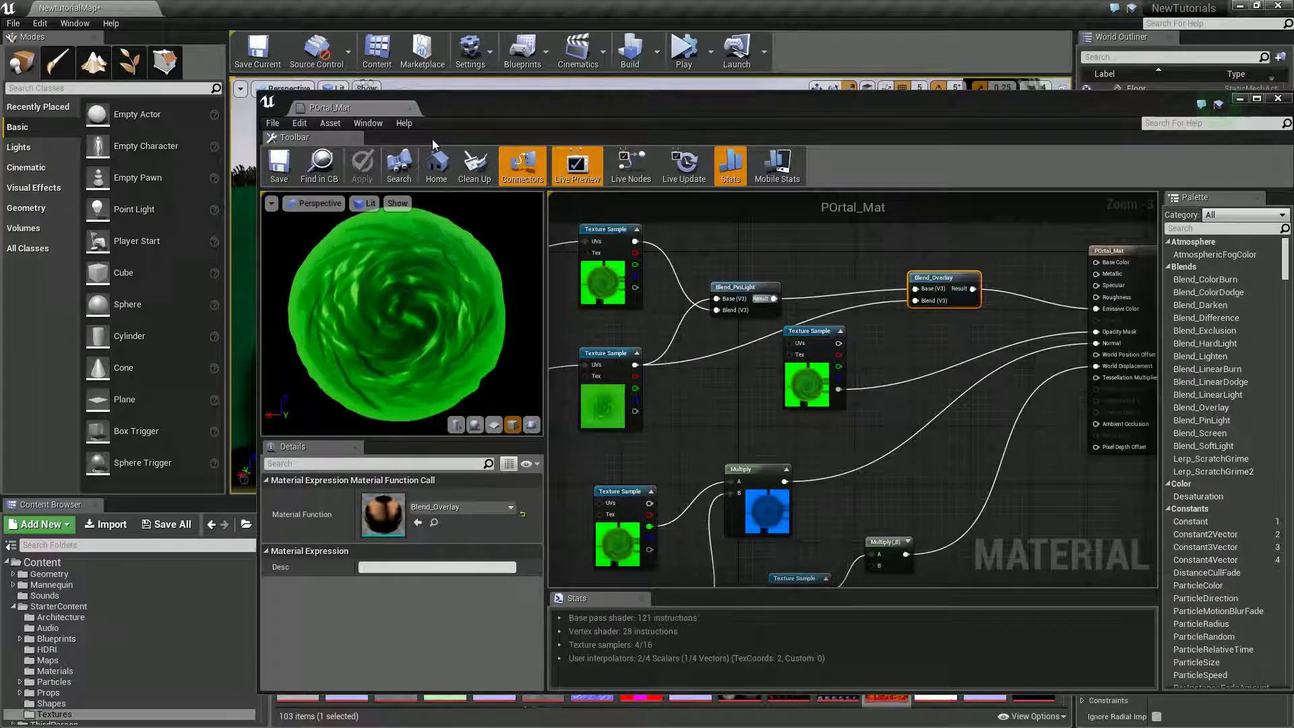
left_click_drag(468, 105, 503, 134)
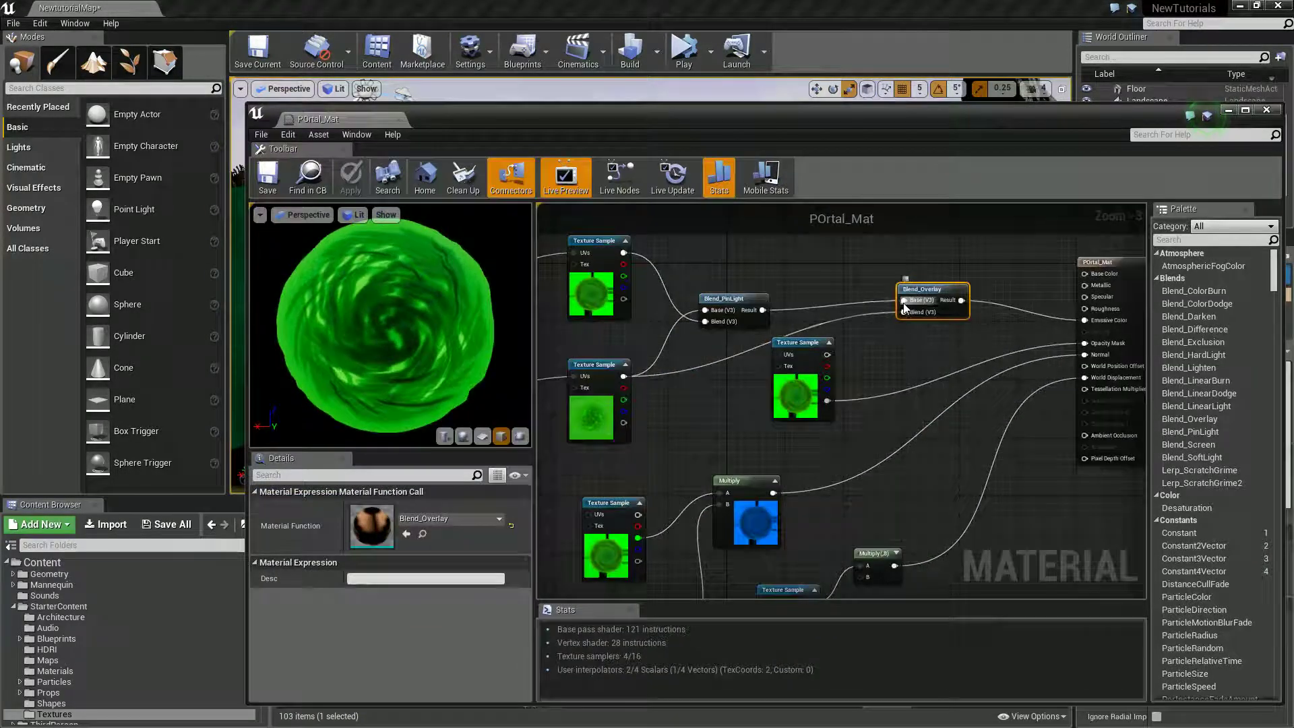
left_click_drag(805, 335, 625, 384)
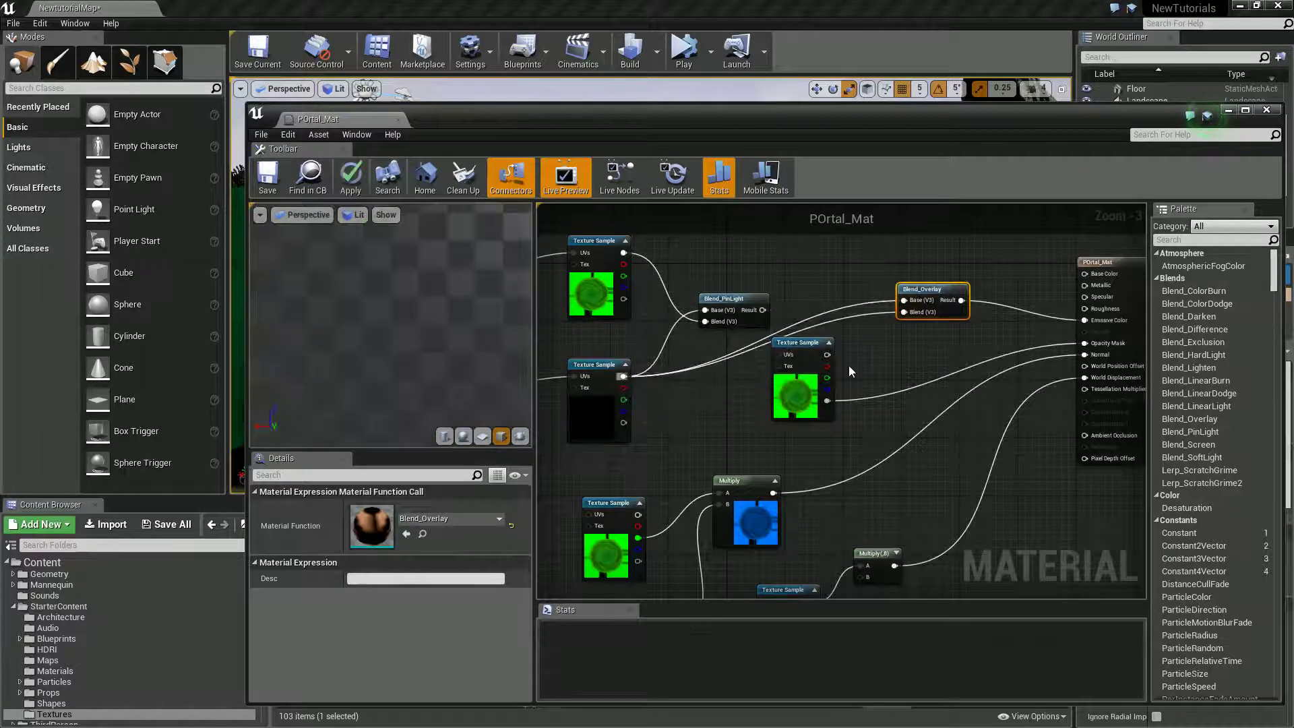
left_click_drag(904, 312, 762, 310)
left_click(268, 175)
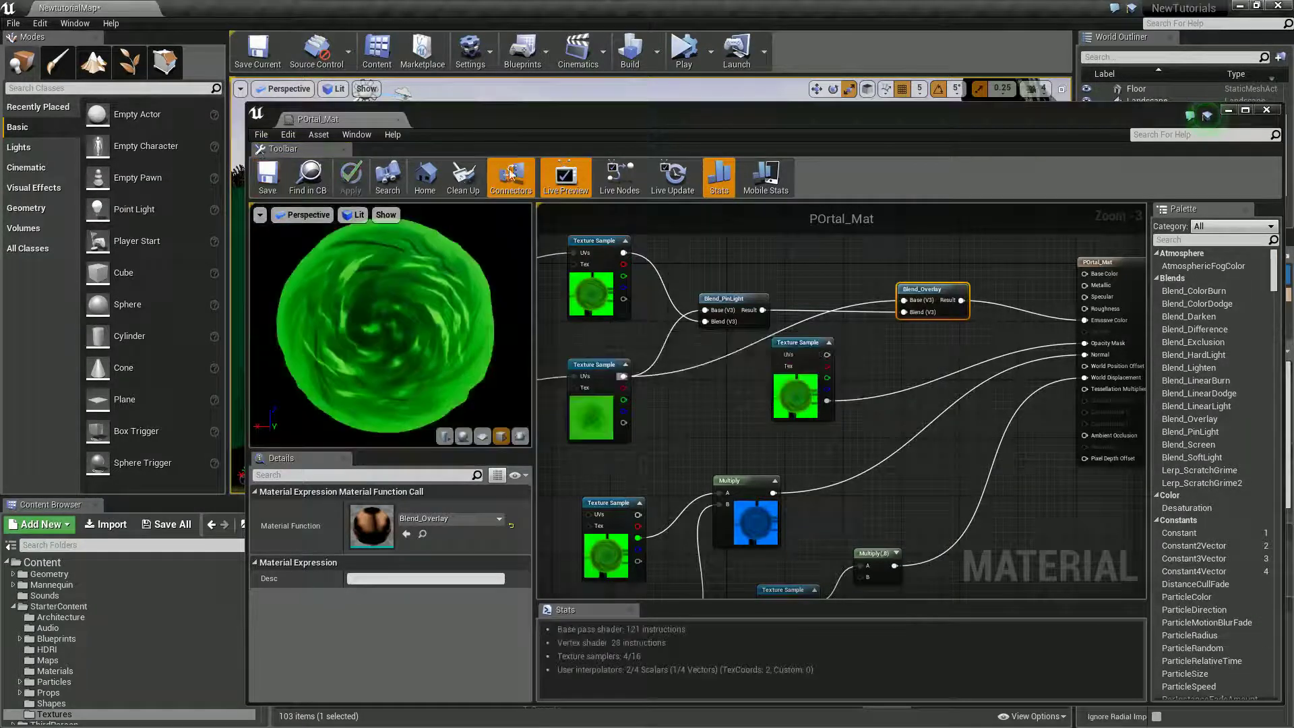
left_click_drag(511, 118, 1204, 111)
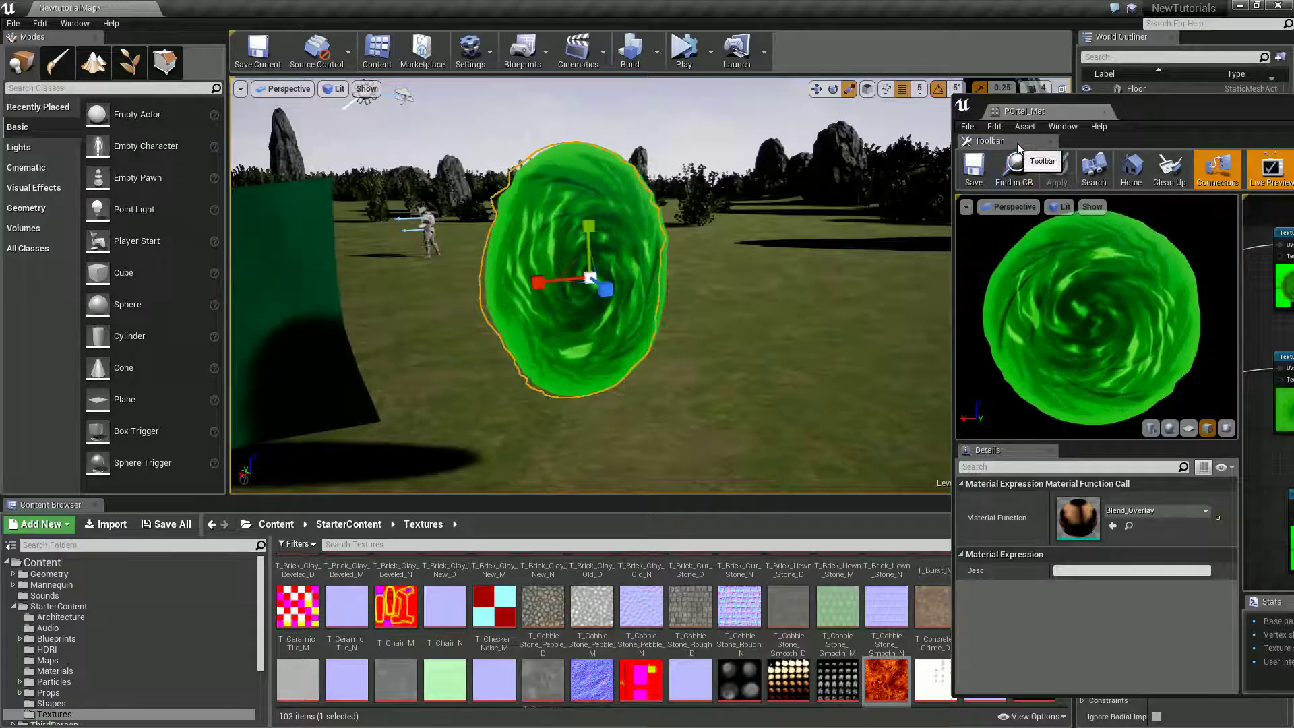
left_click_drag(1168, 117, 703, 161)
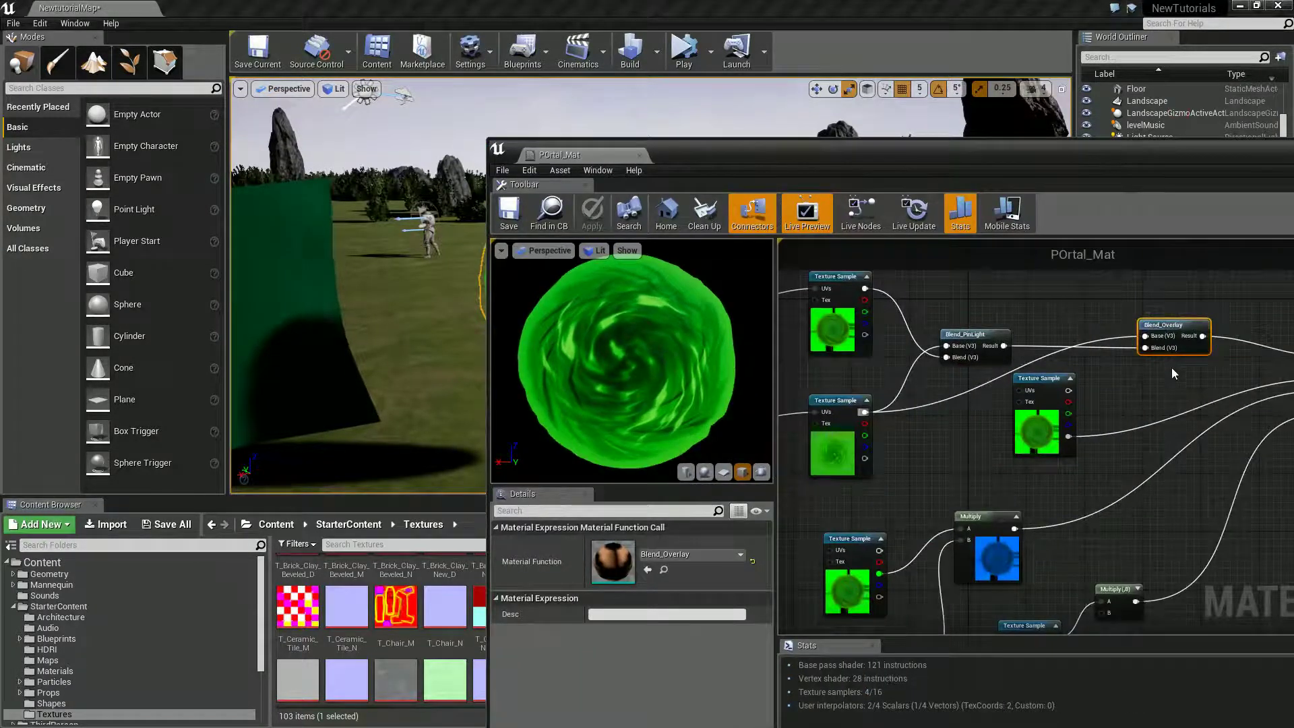
left_click_drag(1127, 156, 811, 141)
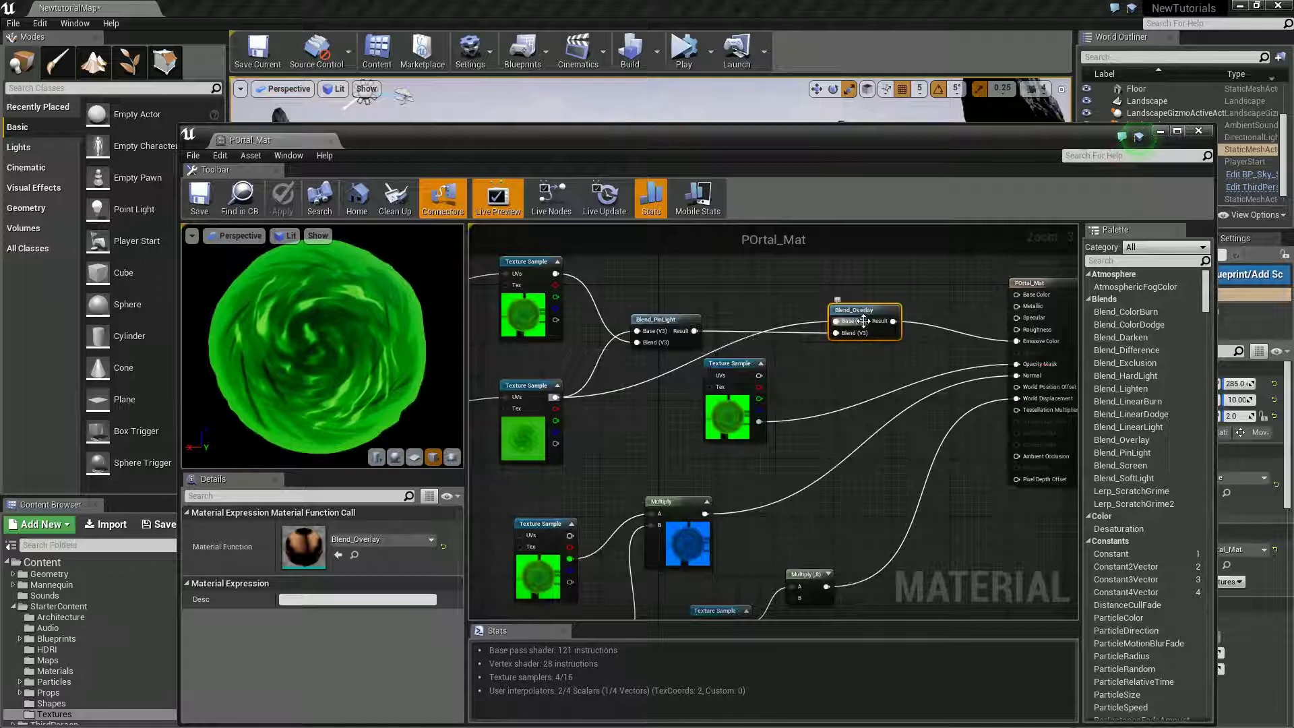
Delete Blend_Overlay, connect Blend_PinLight to Emissive Color, apply, and close POrtal_Mat
key("Delete")
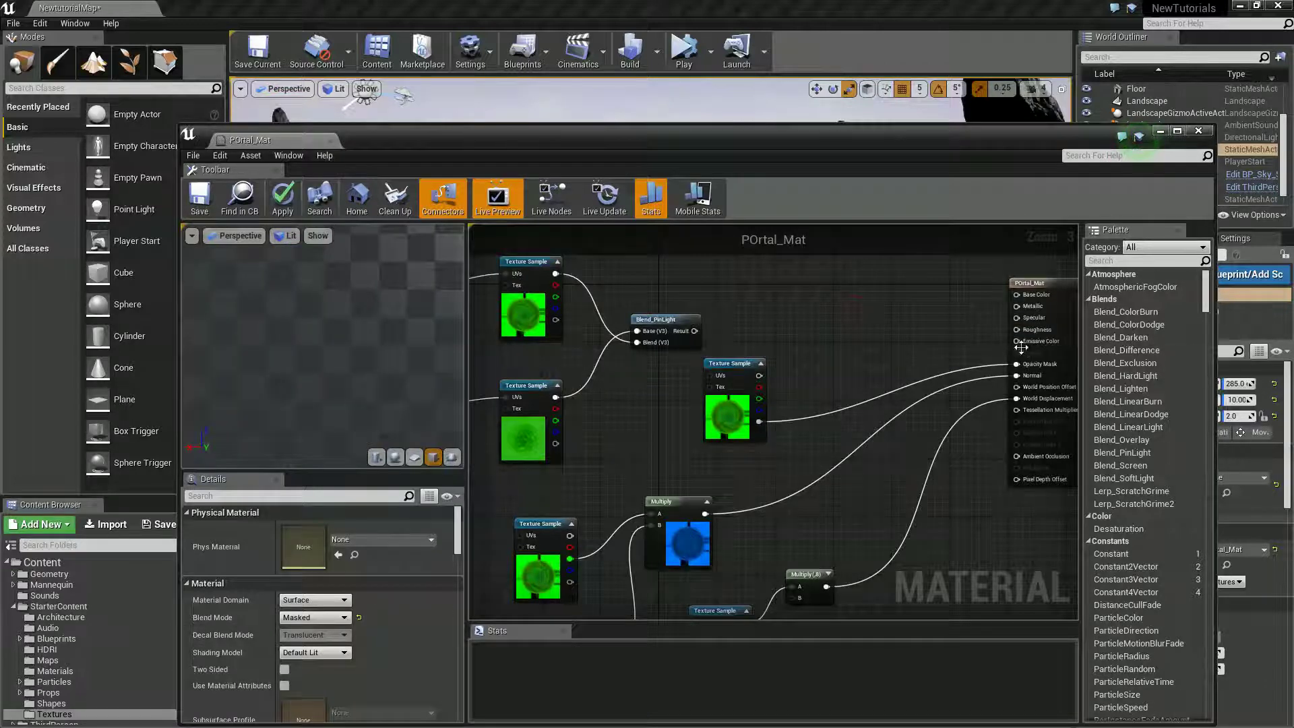
left_click_drag(1021, 347, 980, 333)
left_click(694, 335)
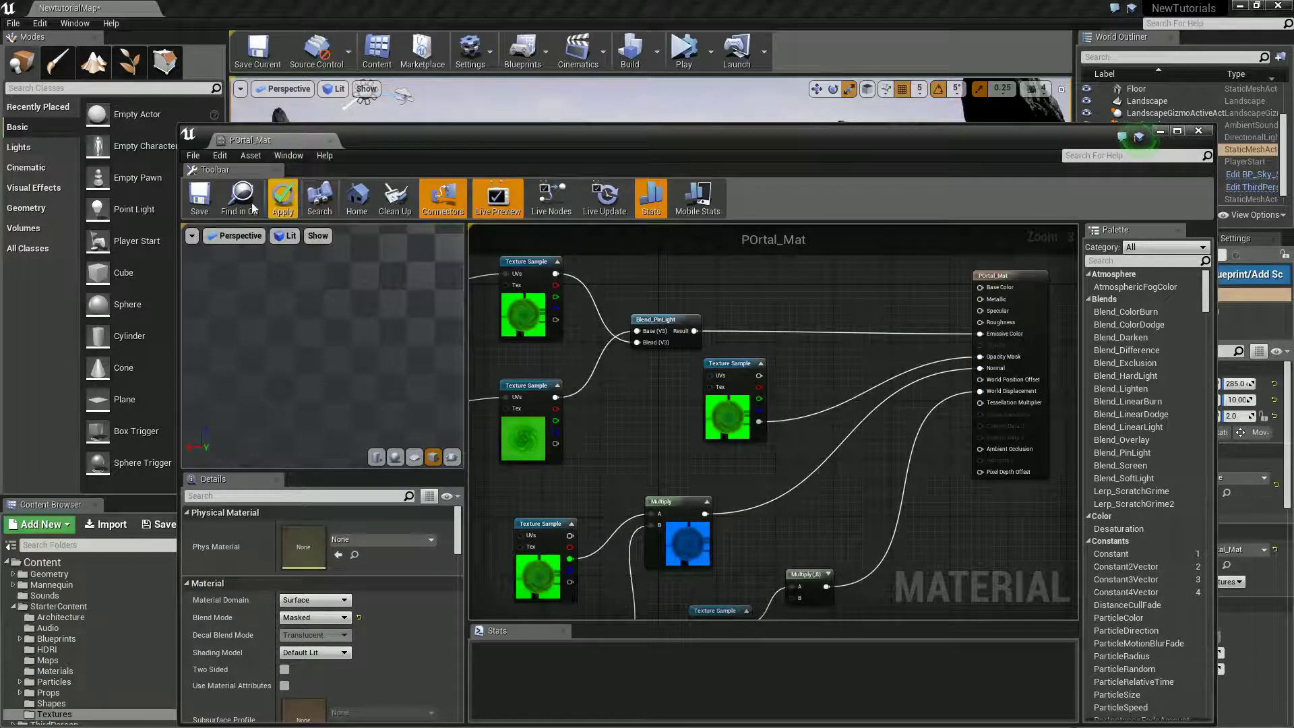
left_click(213, 203)
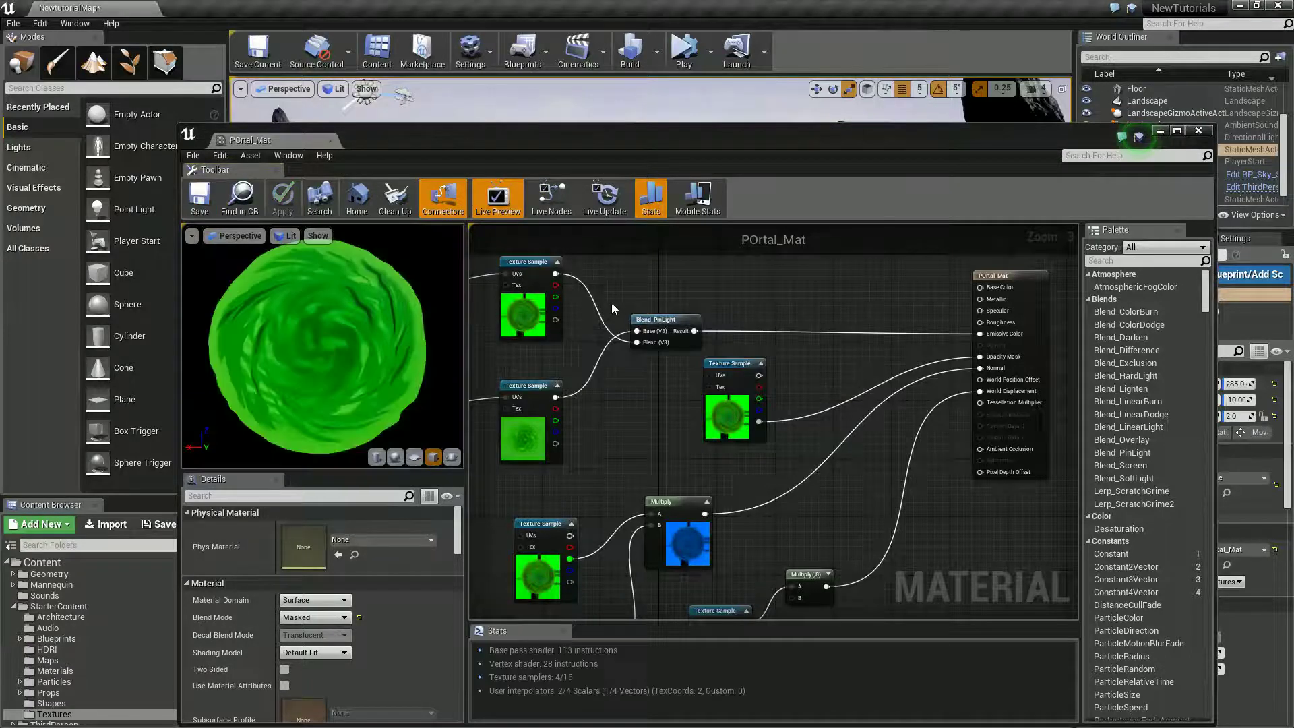
left_click(329, 139)
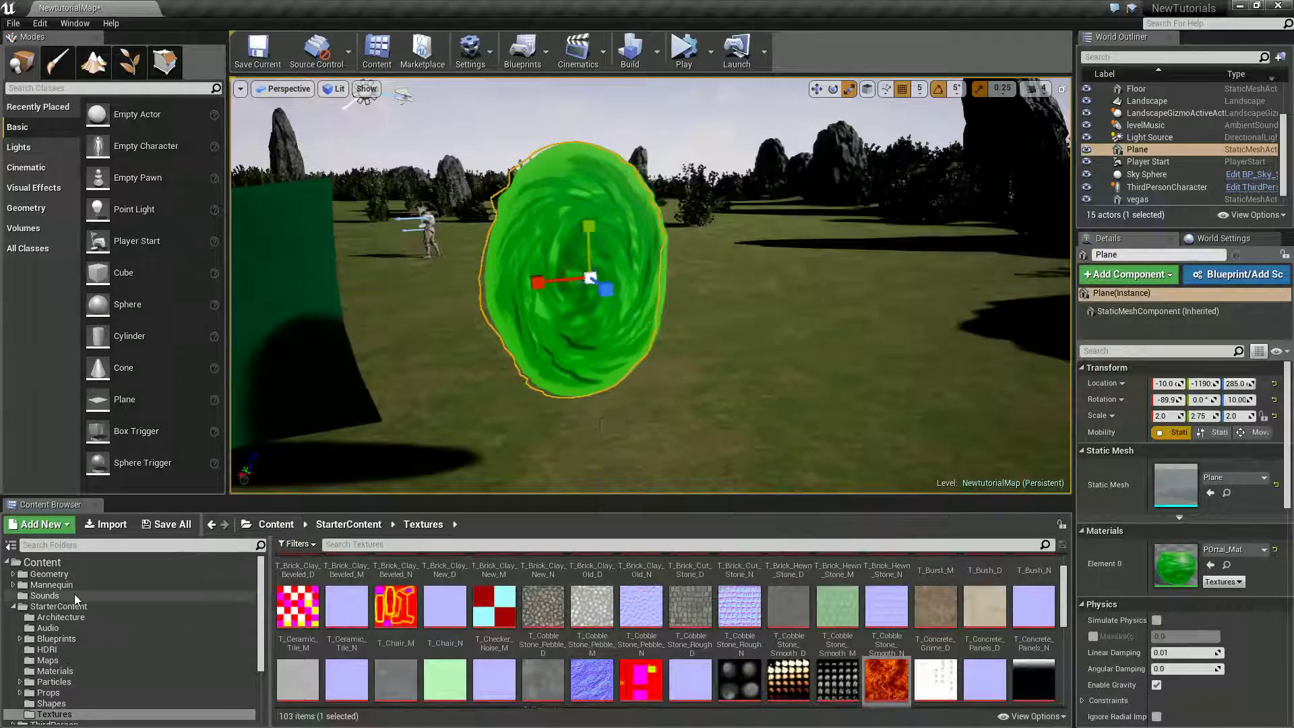
scroll(67, 605, "down", 3)
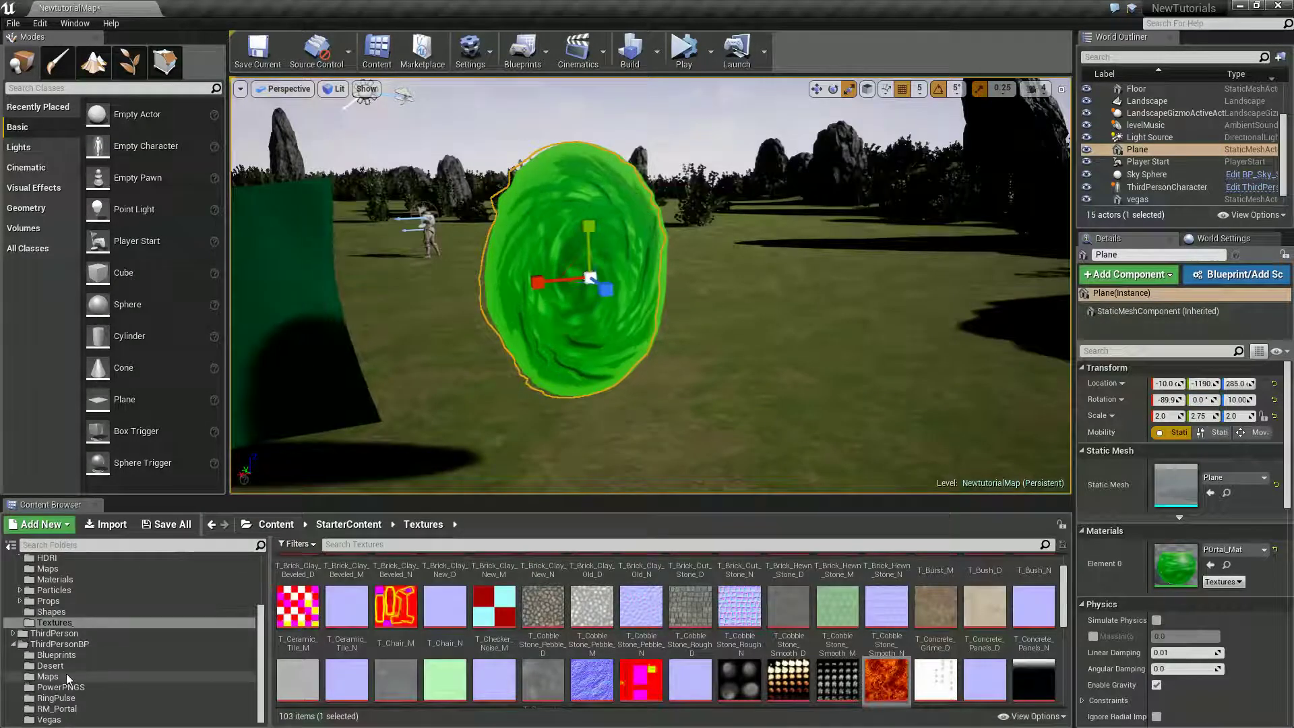
left_click(57, 709)
Create a Particle System named POrtal_Parti in RM_Portal and open it in Cascade
left_click(443, 649)
mouse_move(441, 592)
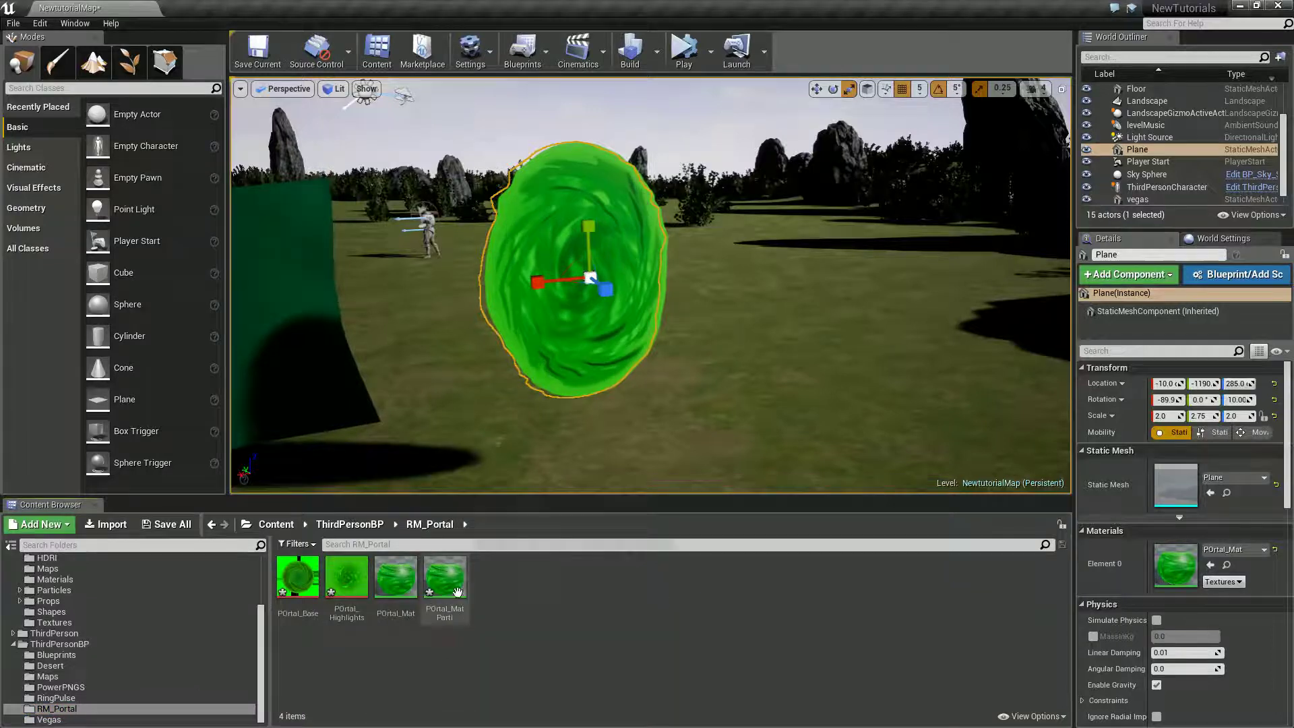
right_click(497, 600)
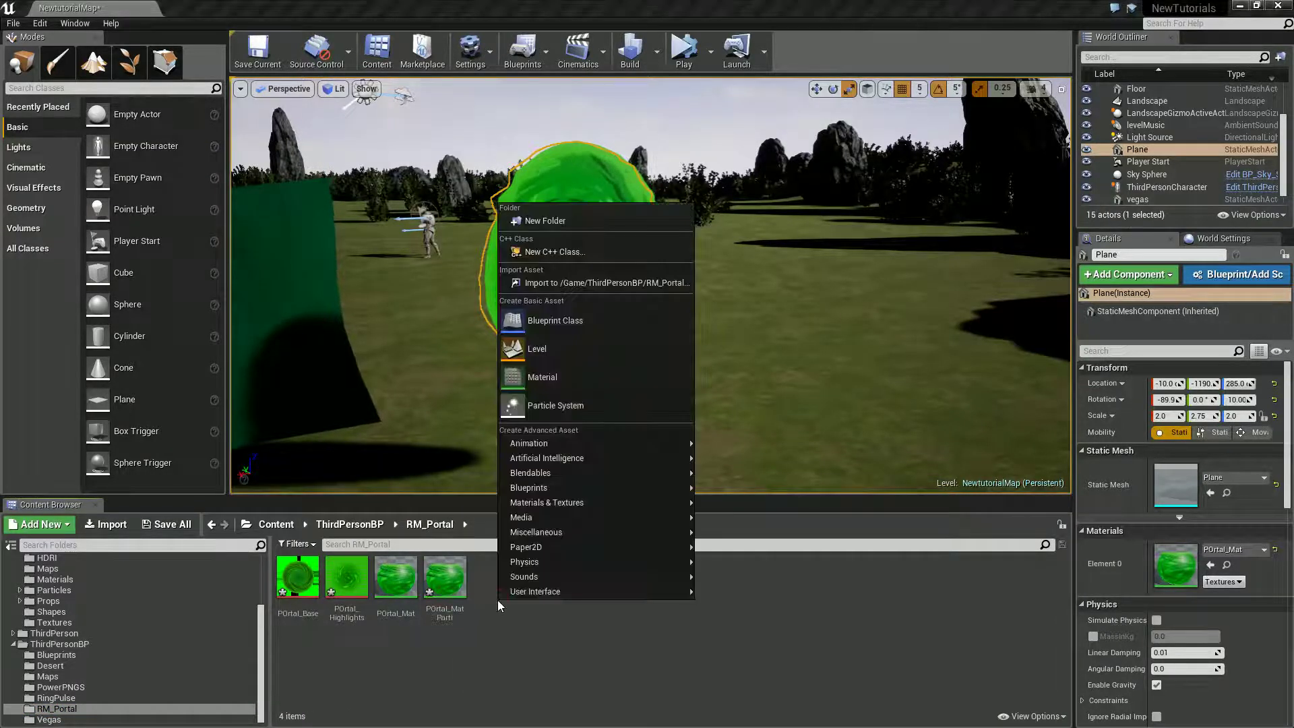
left_click(552, 405)
type("POr")
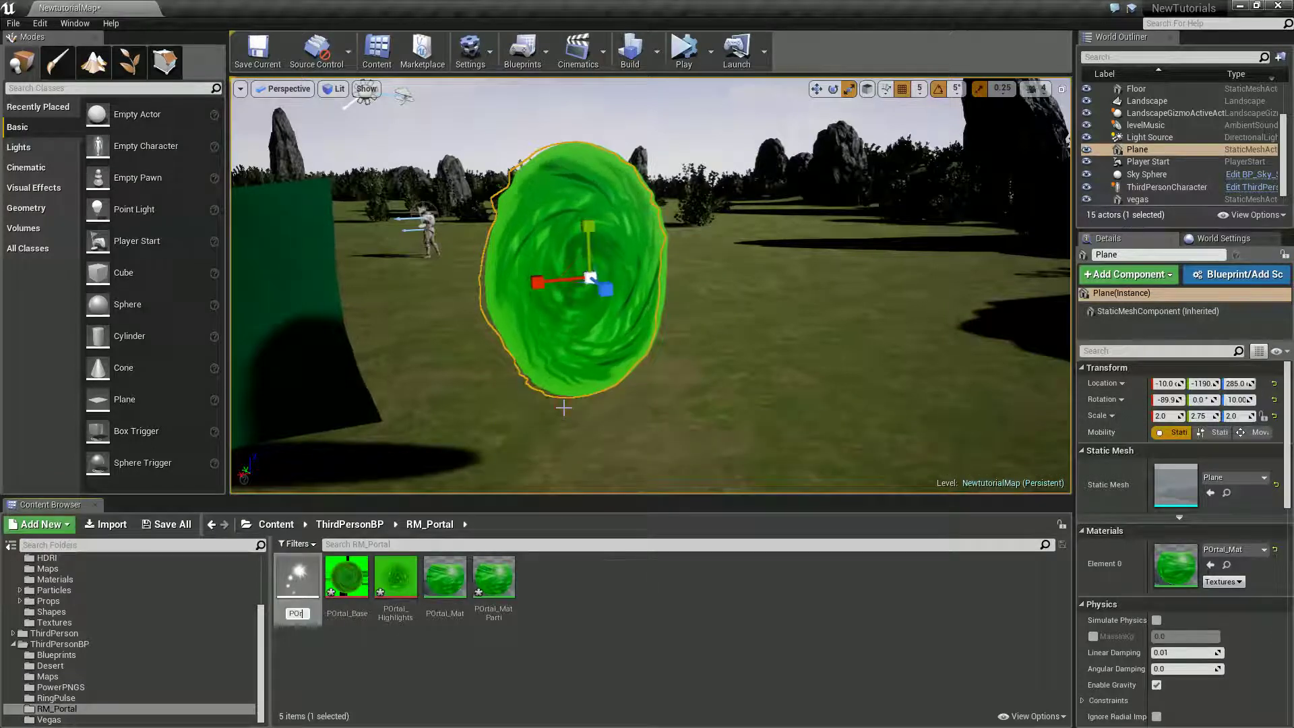
type("tal_P")
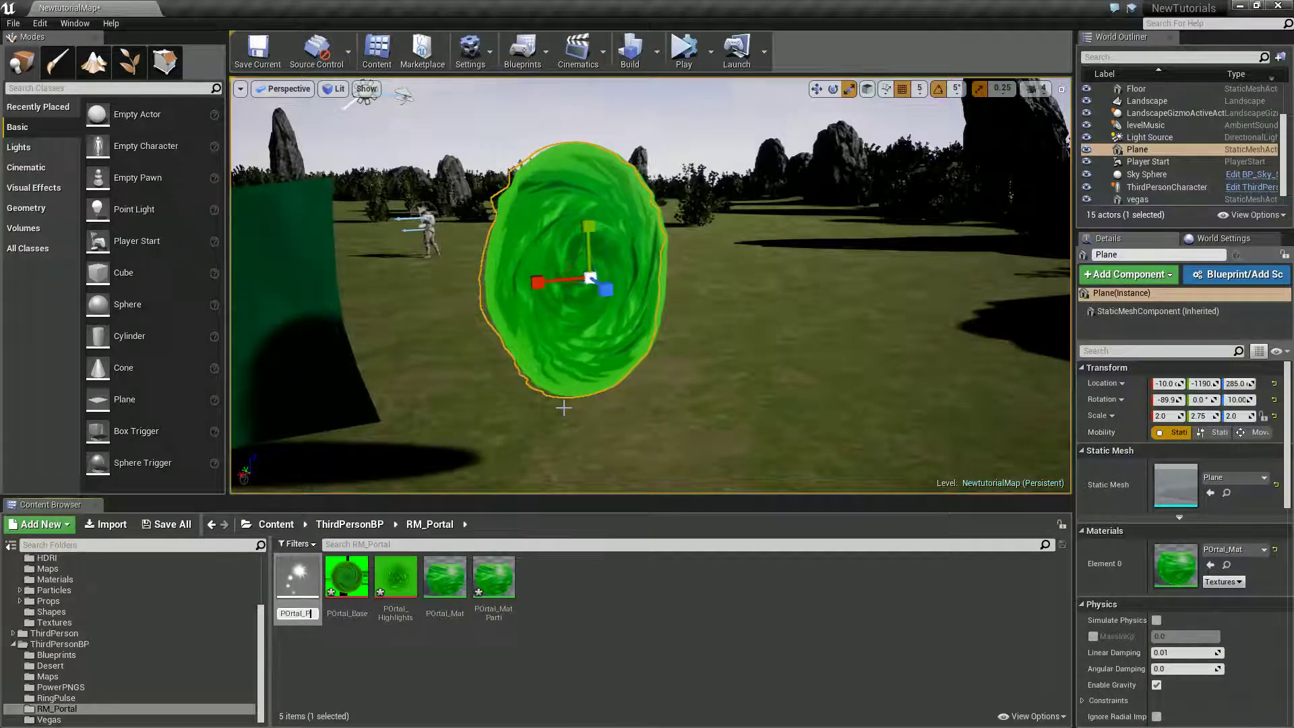
type("arti")
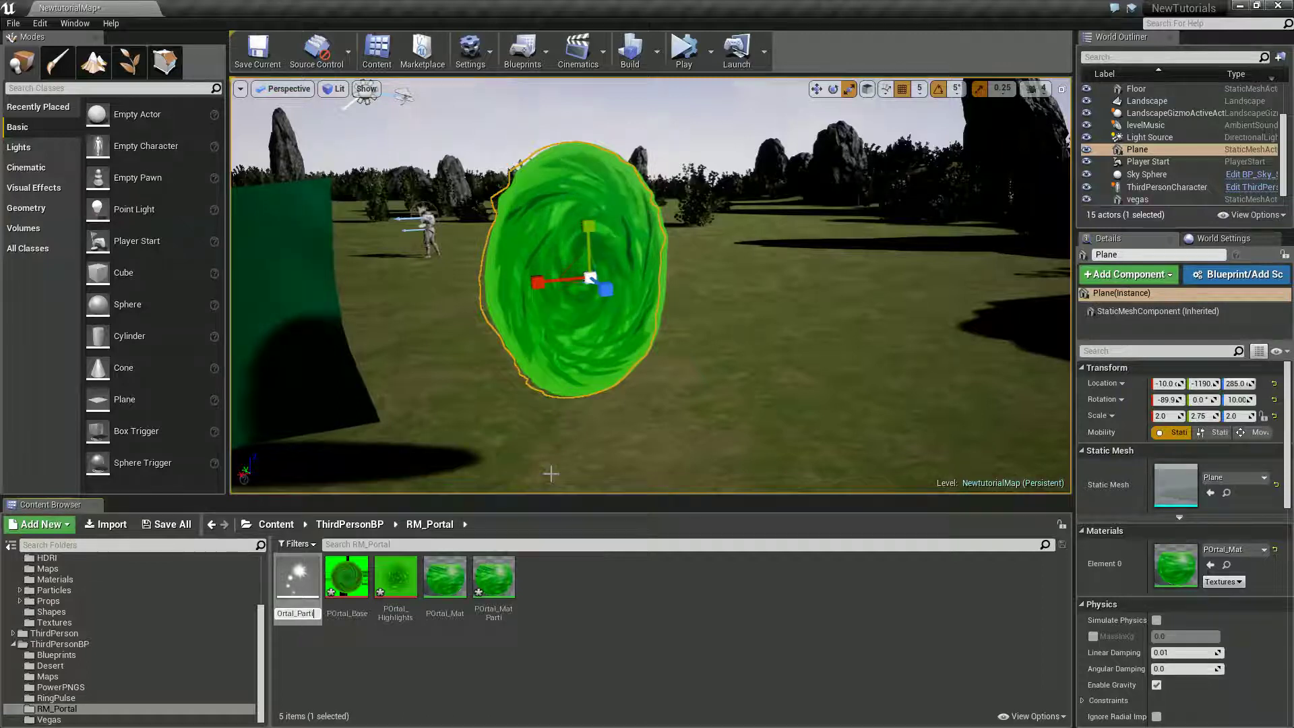
key("Return")
double_click(494, 581)
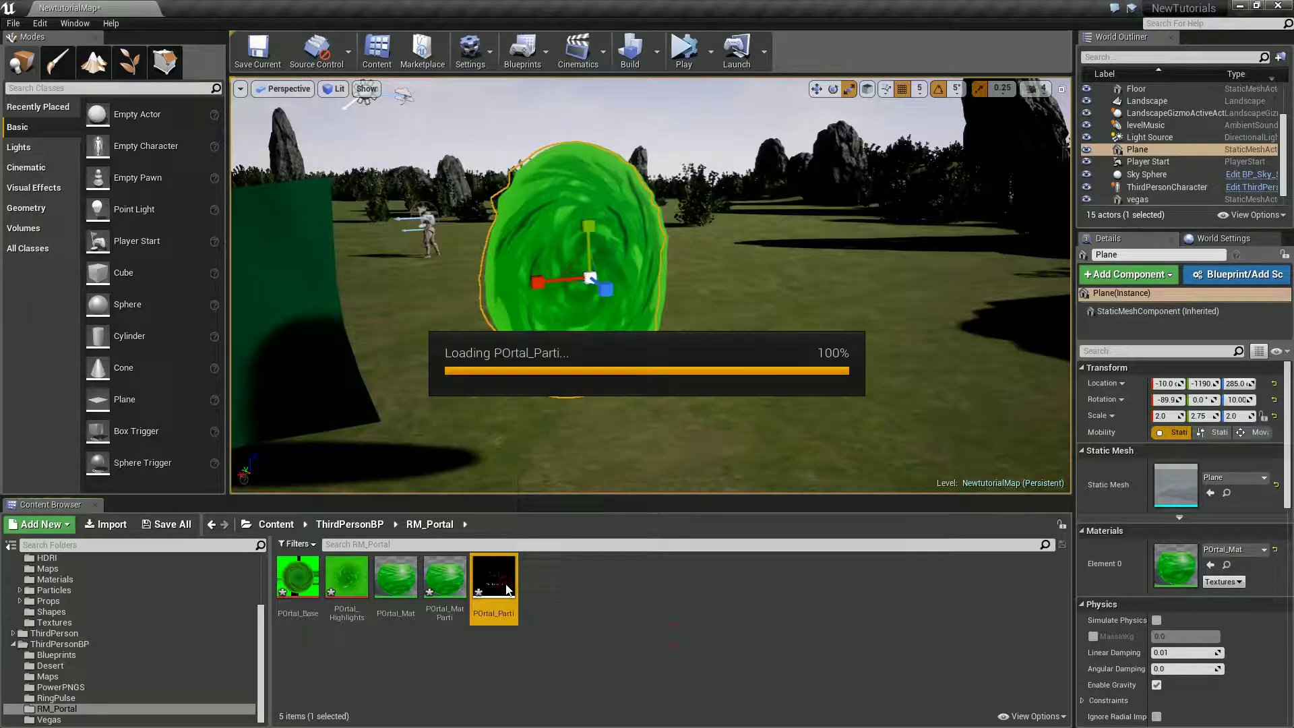
Set the Spawn rate constant to 1 and assign POrtal_MatParti as the Required module's material
left_click_drag(600, 132, 1055, 102)
left_click(1062, 284)
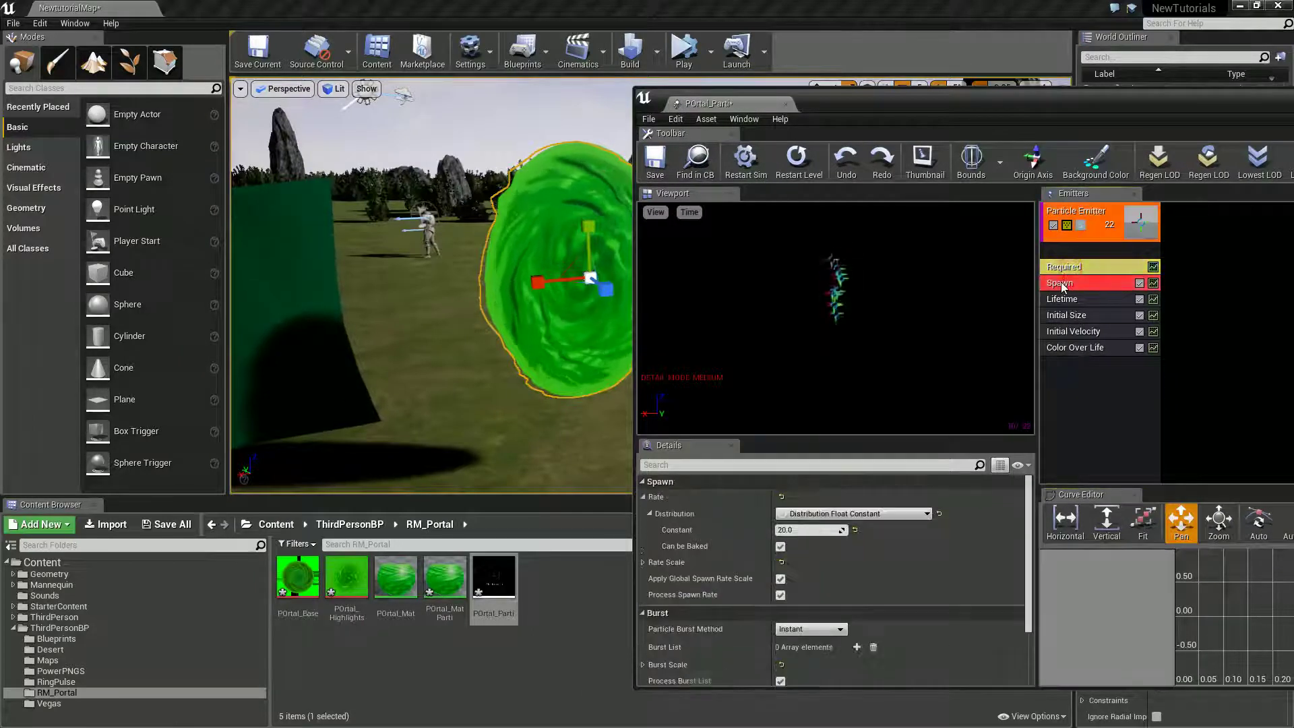
left_click(811, 530)
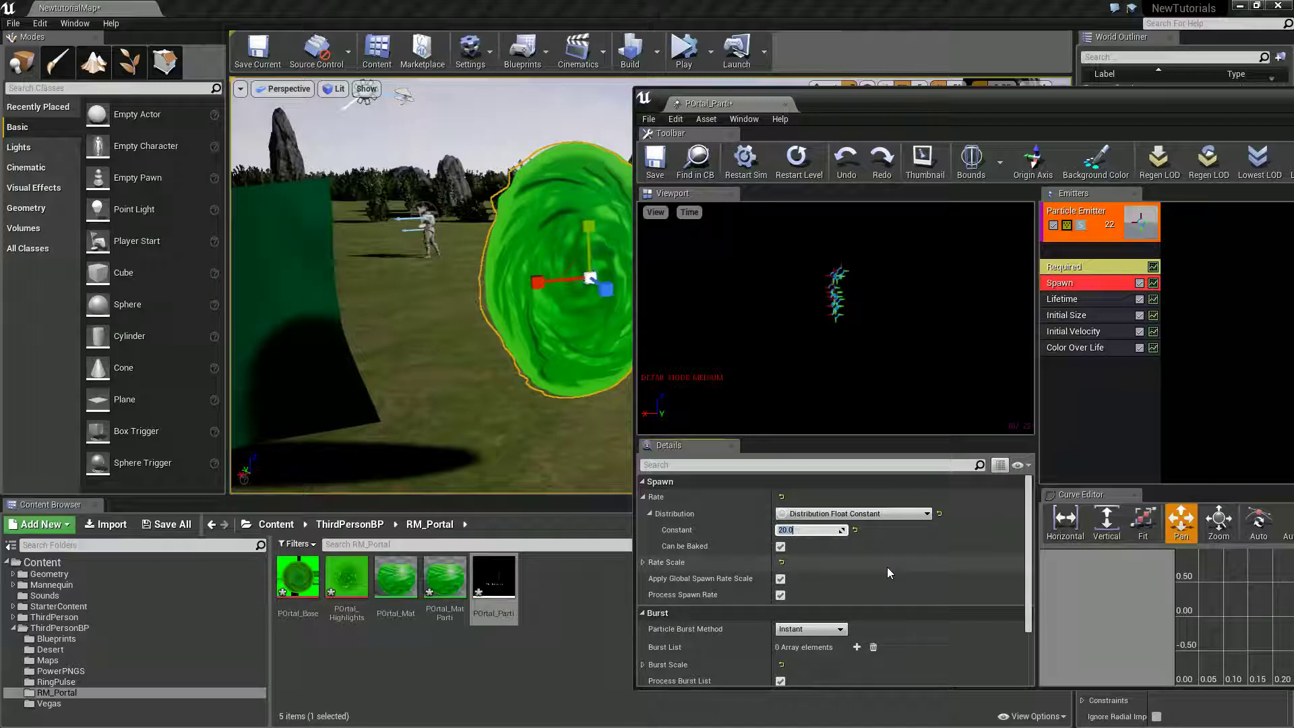
type("1")
left_click(1078, 414)
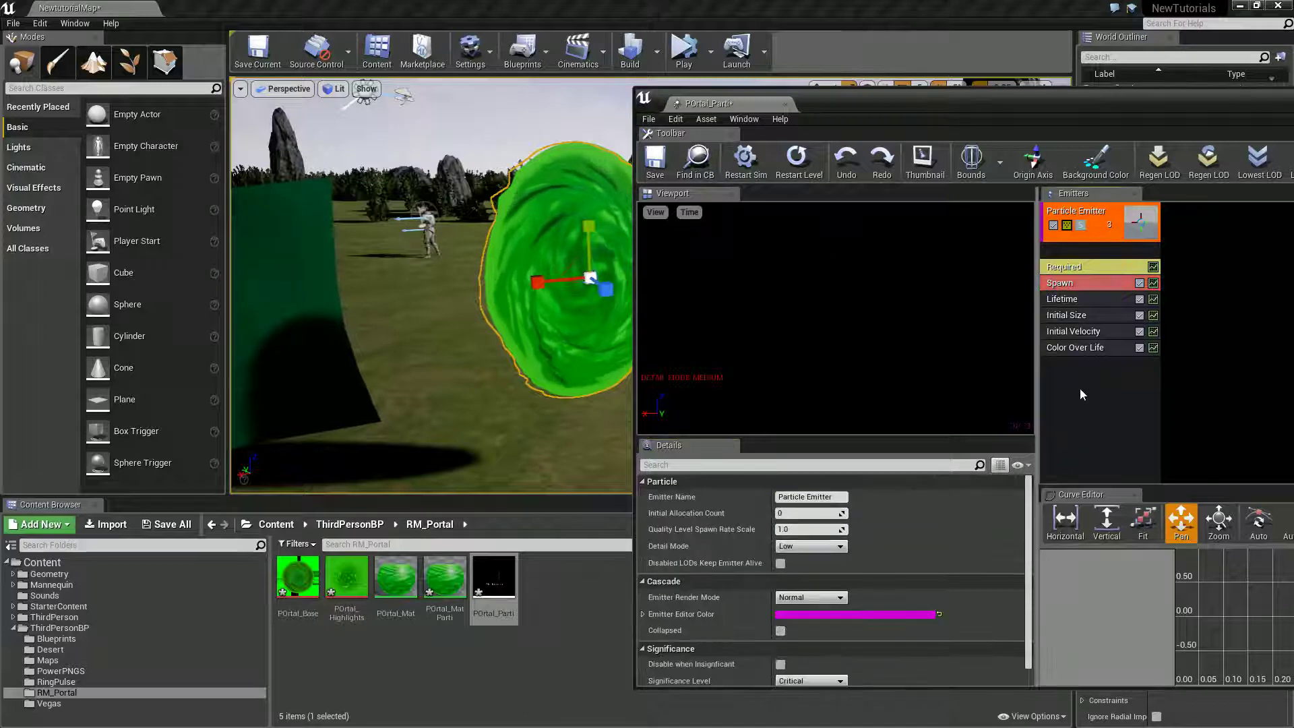
left_click(1078, 267)
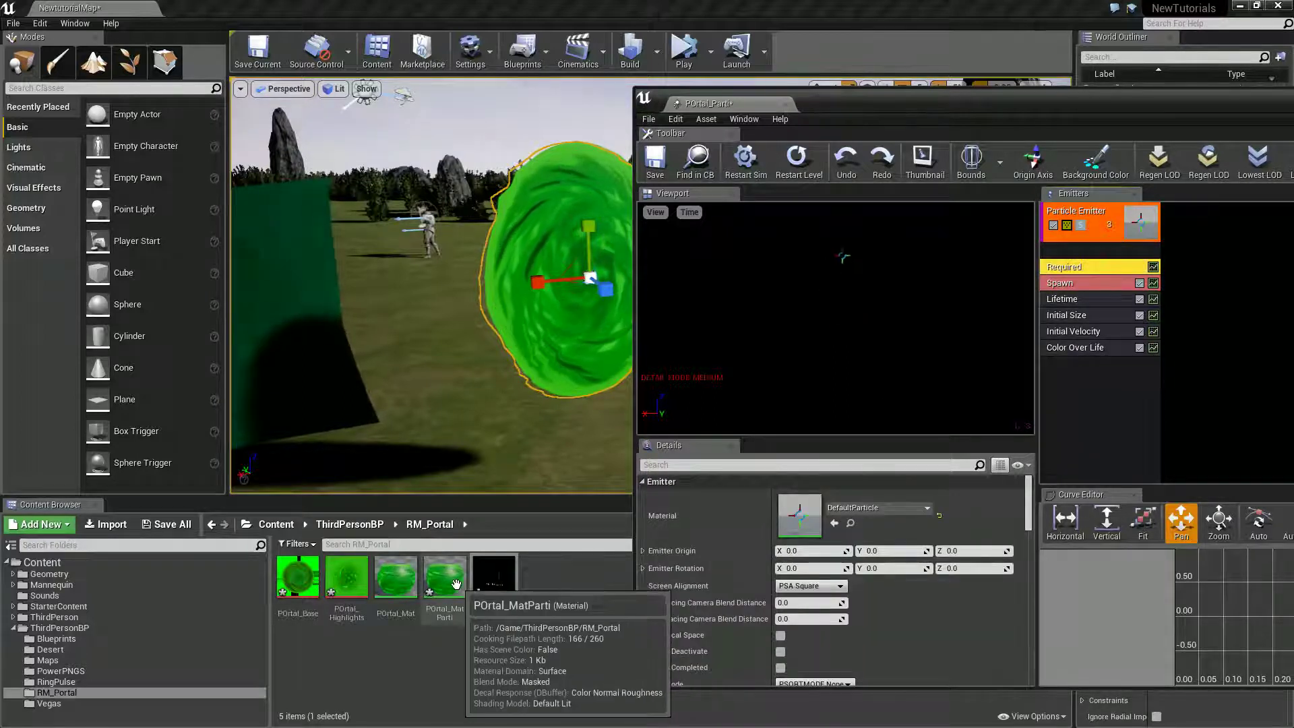
left_click_drag(445, 578, 856, 516)
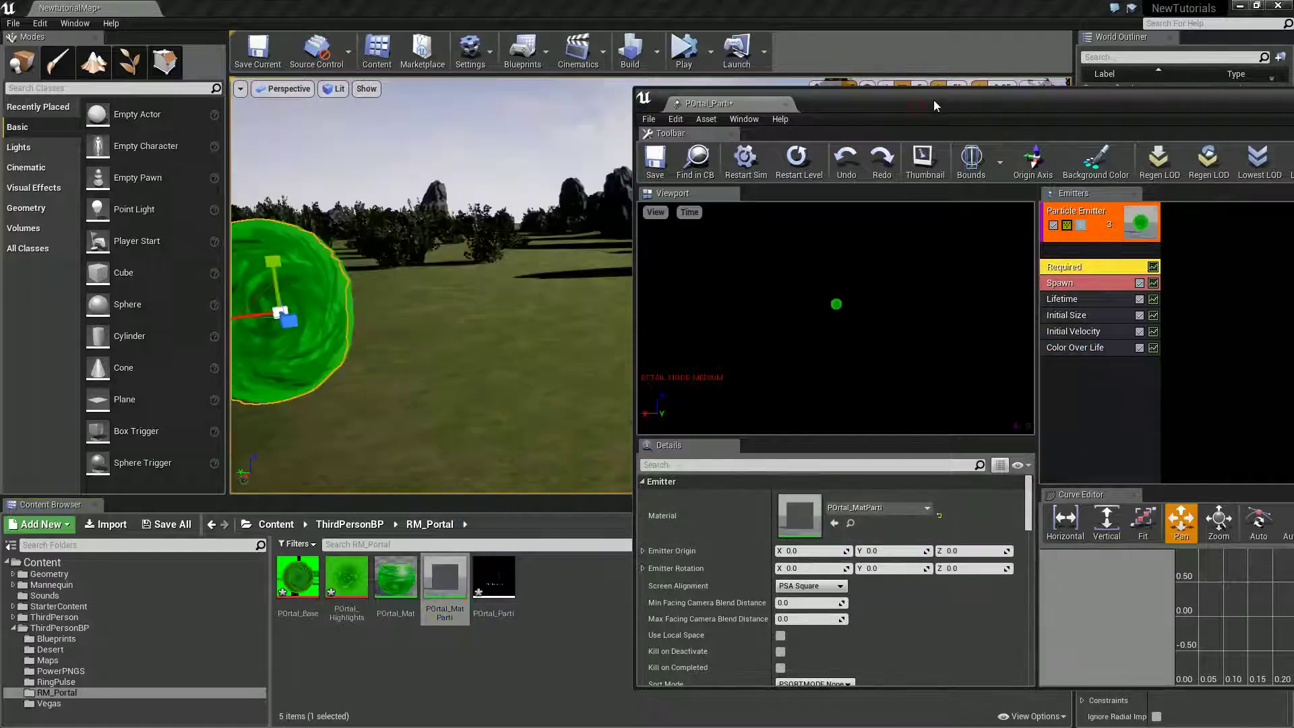
left_click_drag(933, 100, 957, 100)
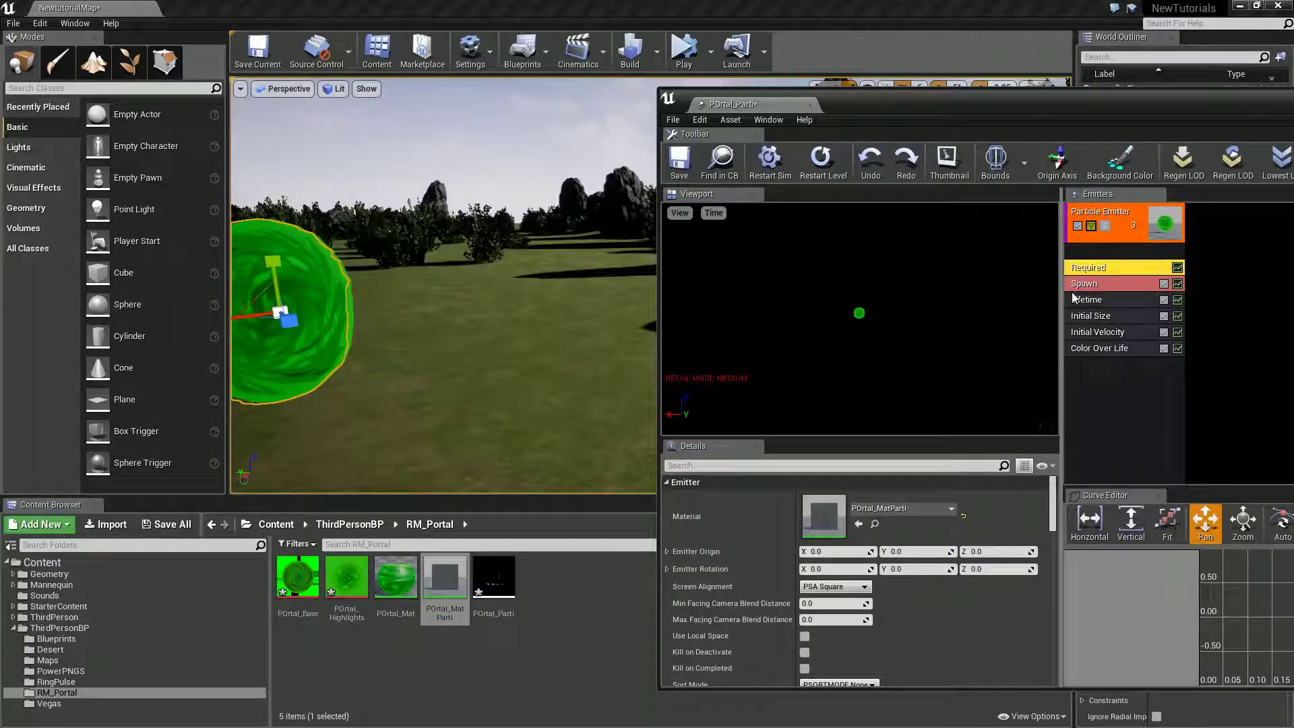
left_click(1108, 331)
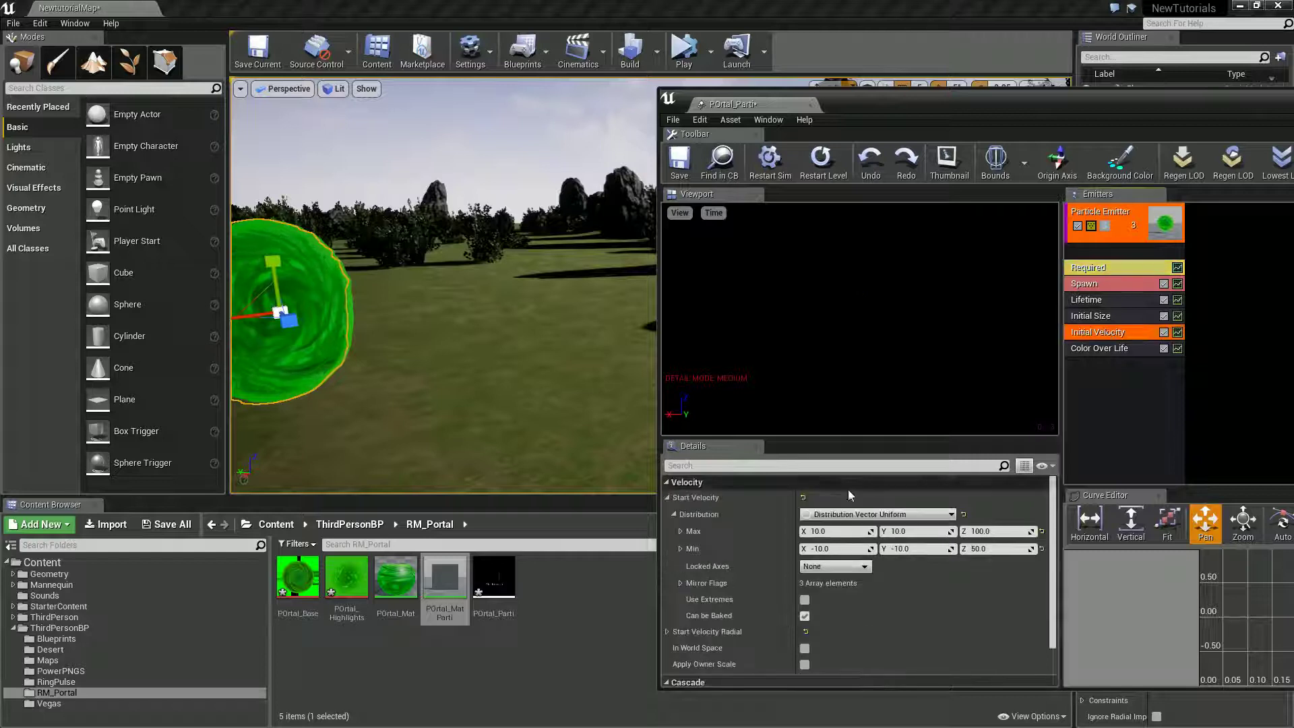
Set Initial Velocity with Max Z 1 and Min Z -1, other axes 0
left_click(826, 531)
type("0")
key("Tab")
type("0")
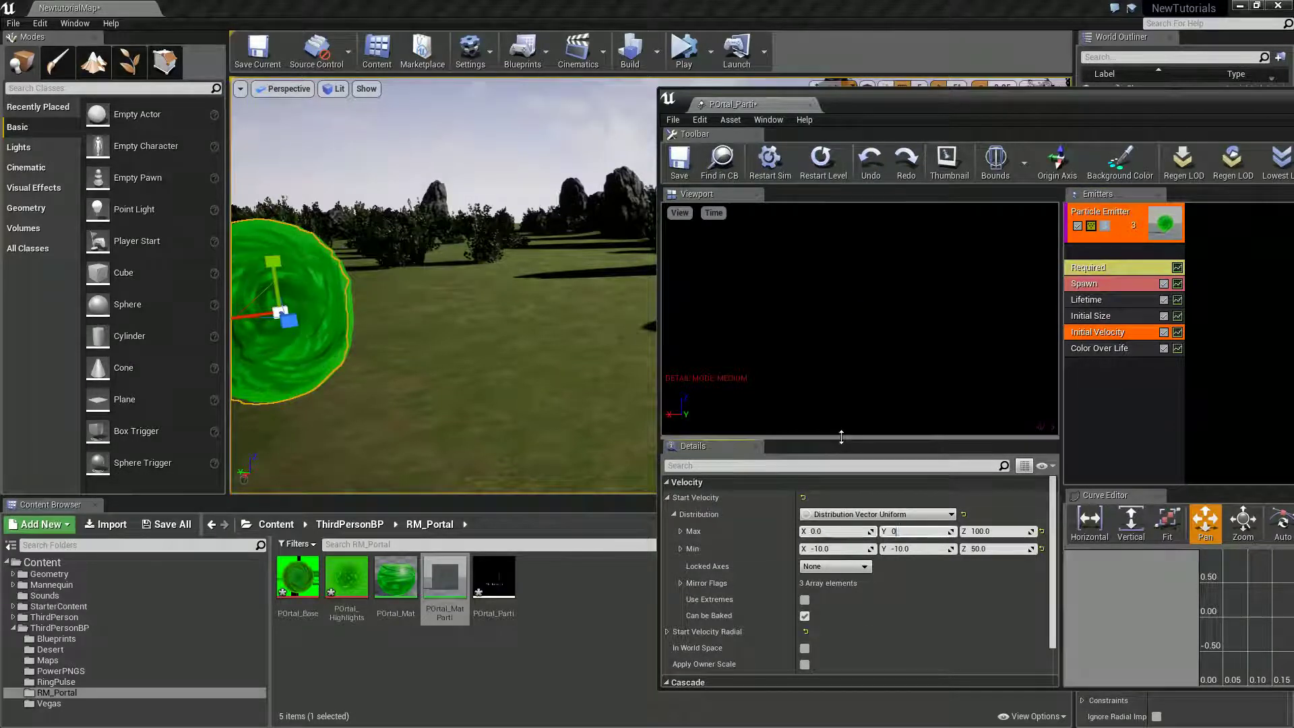
key("Tab")
type("1")
key("Tab")
type("0")
key("Tab")
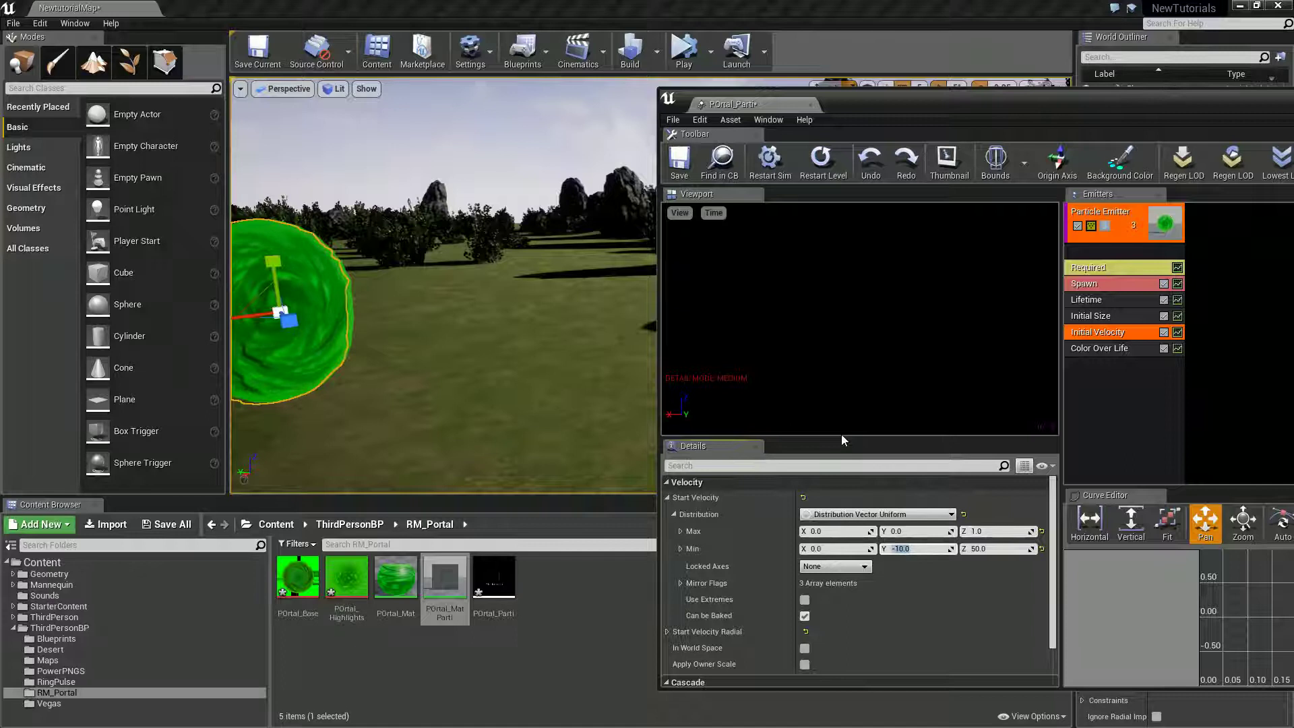
type("0")
key("Tab")
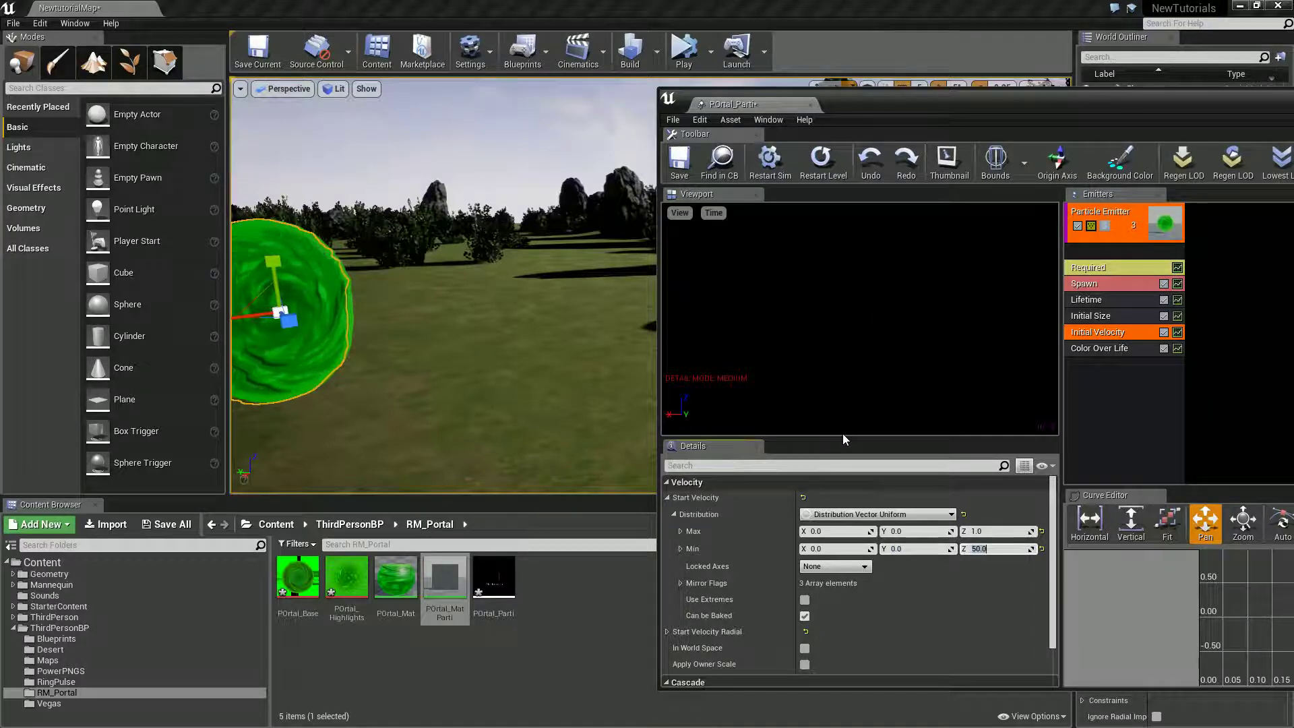
type("-1")
key("Return")
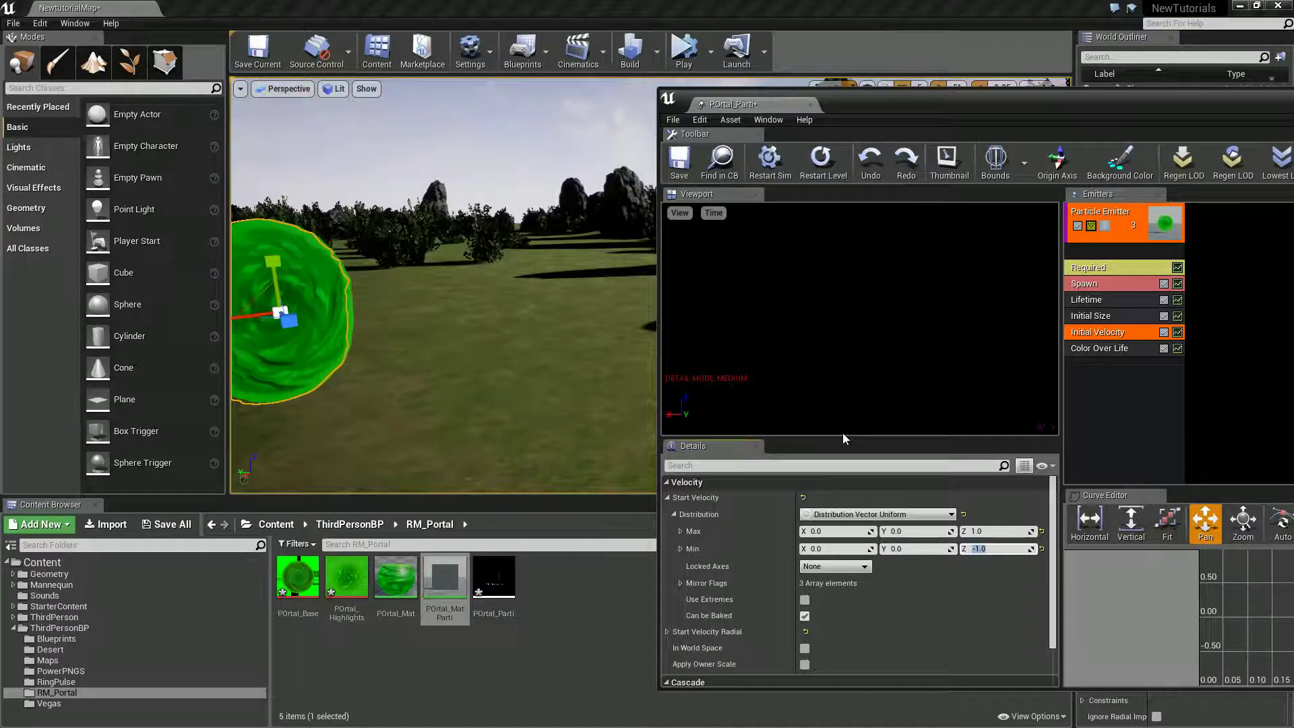
Set Initial Size Start Size Max and Min to 200, 200, 300
left_click(1089, 317)
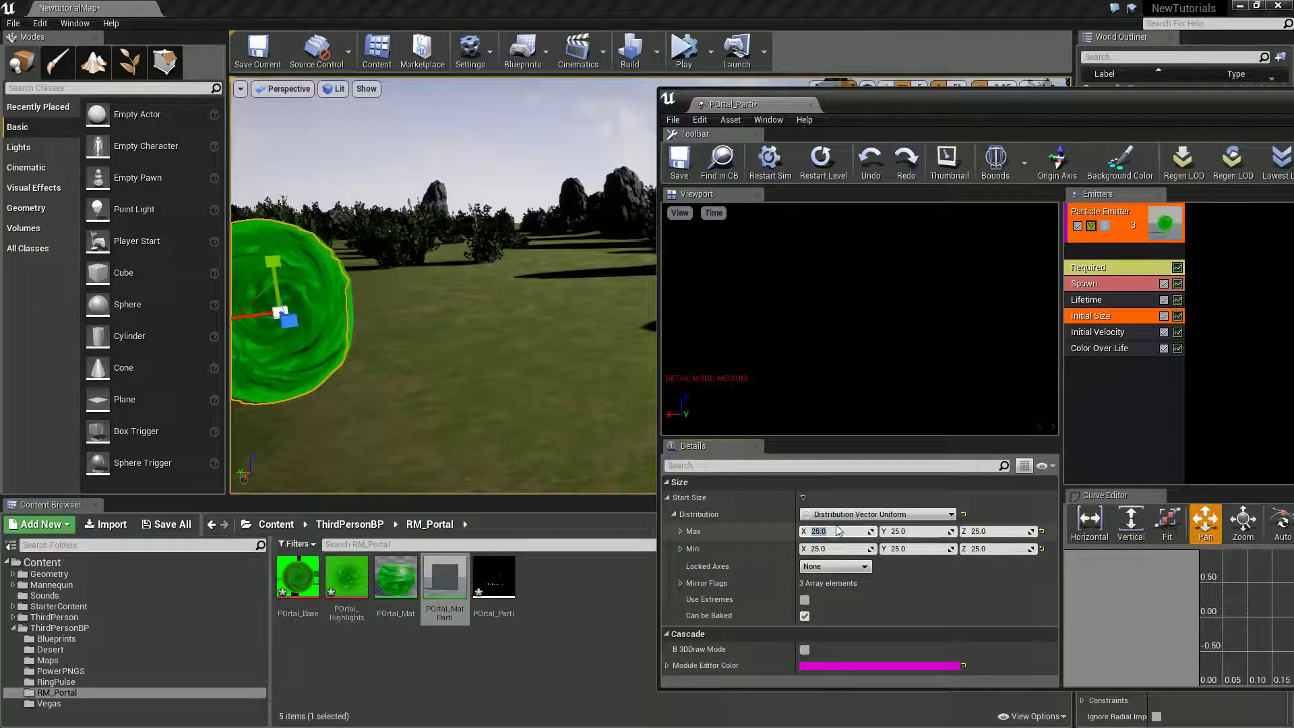
type("200")
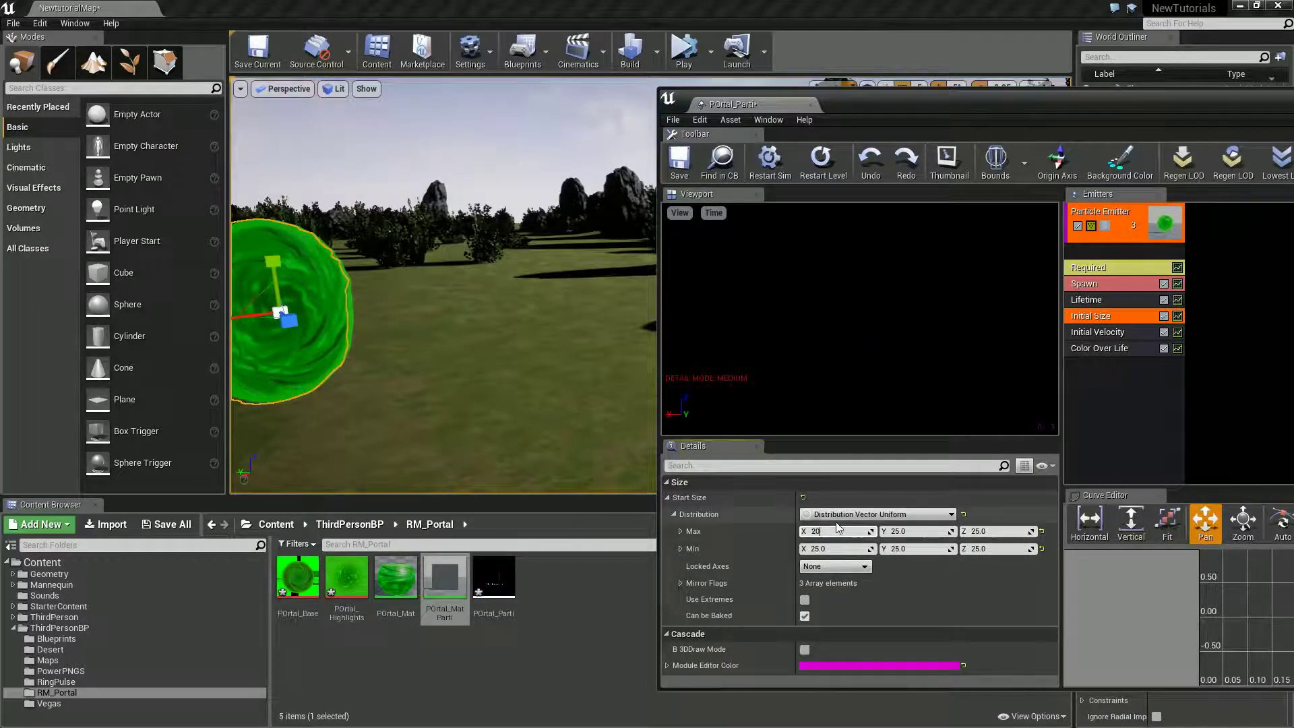
key("Tab")
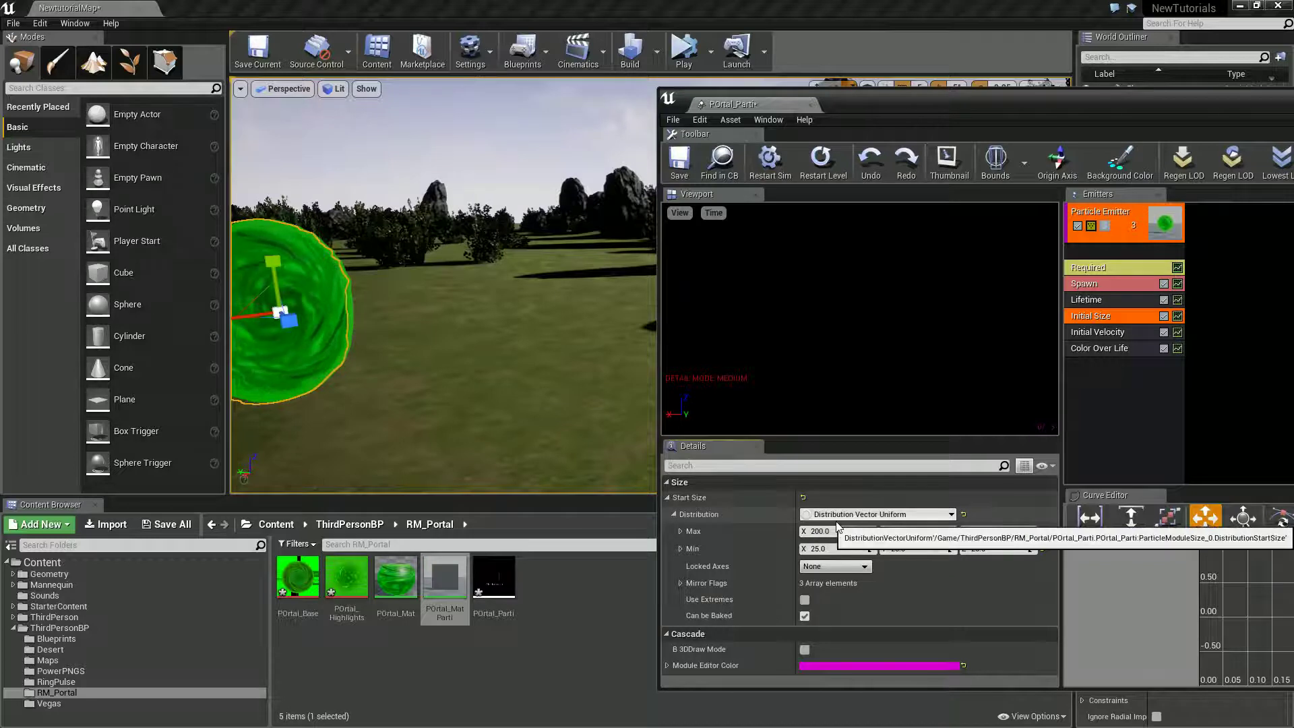
type("200")
key("Tab")
type("300")
key("Tab")
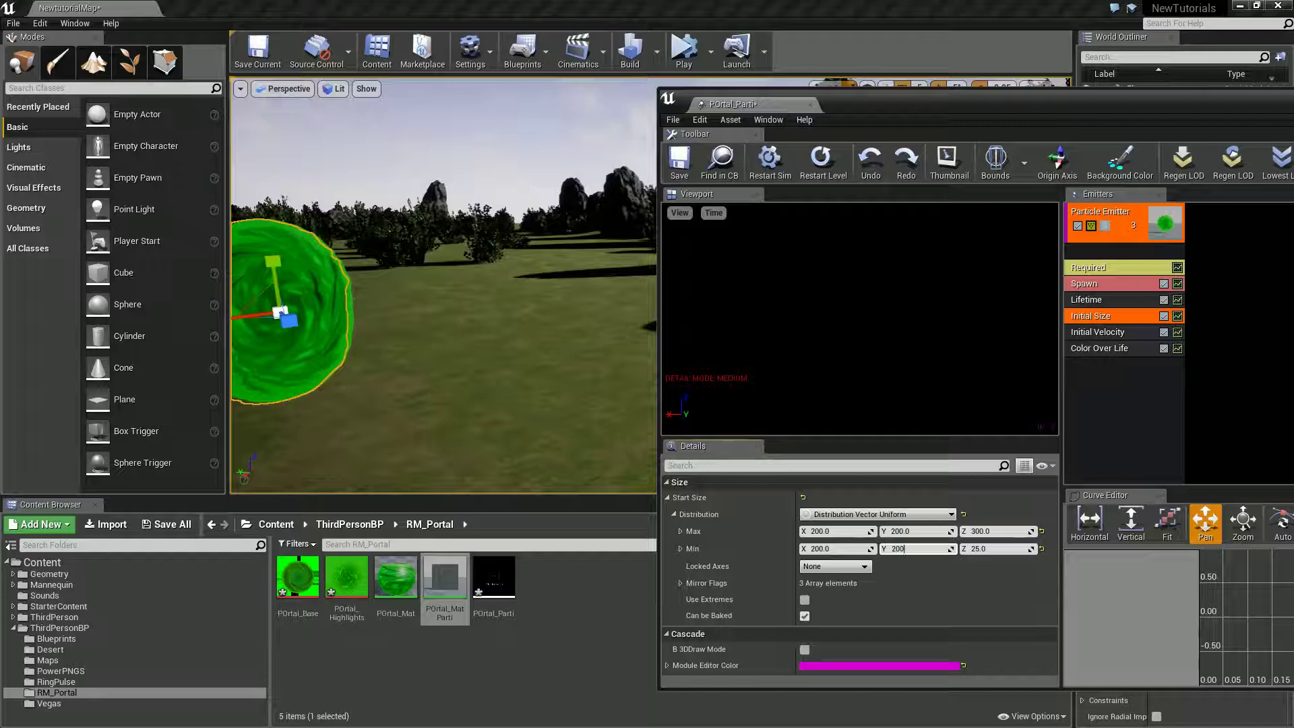
key("BackSpace")
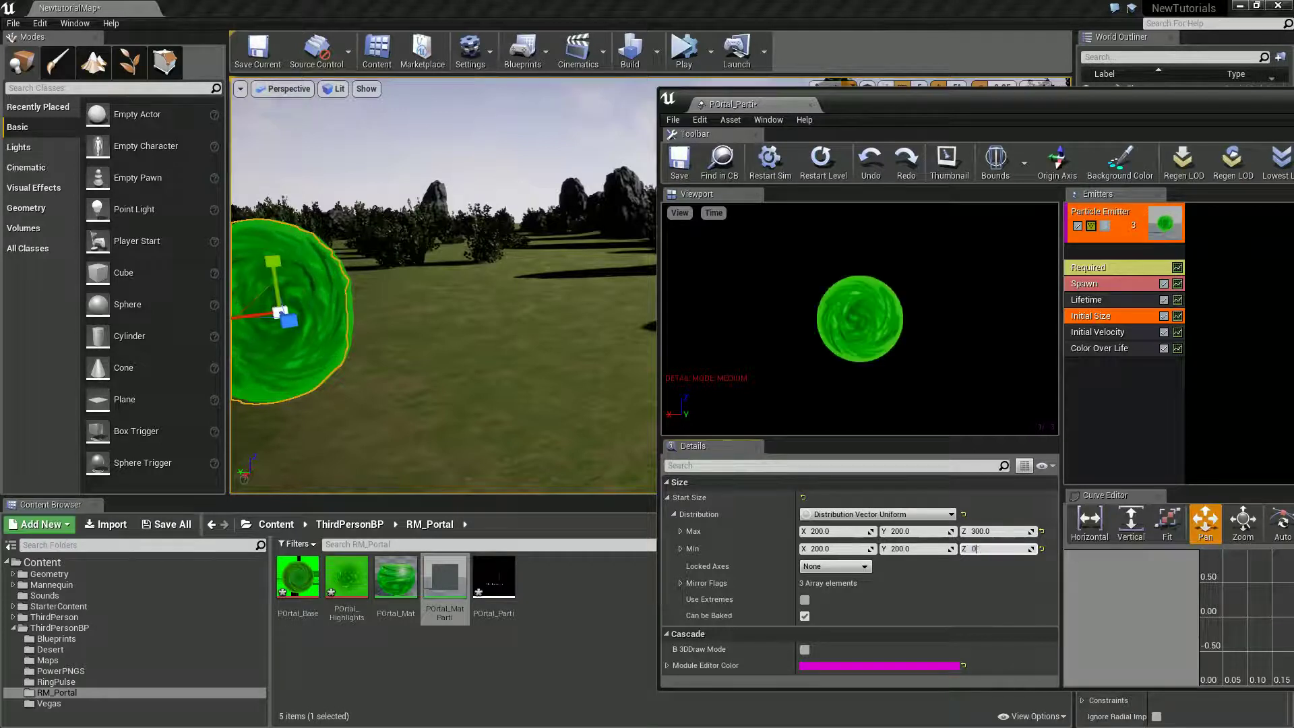
type("300")
key("Return")
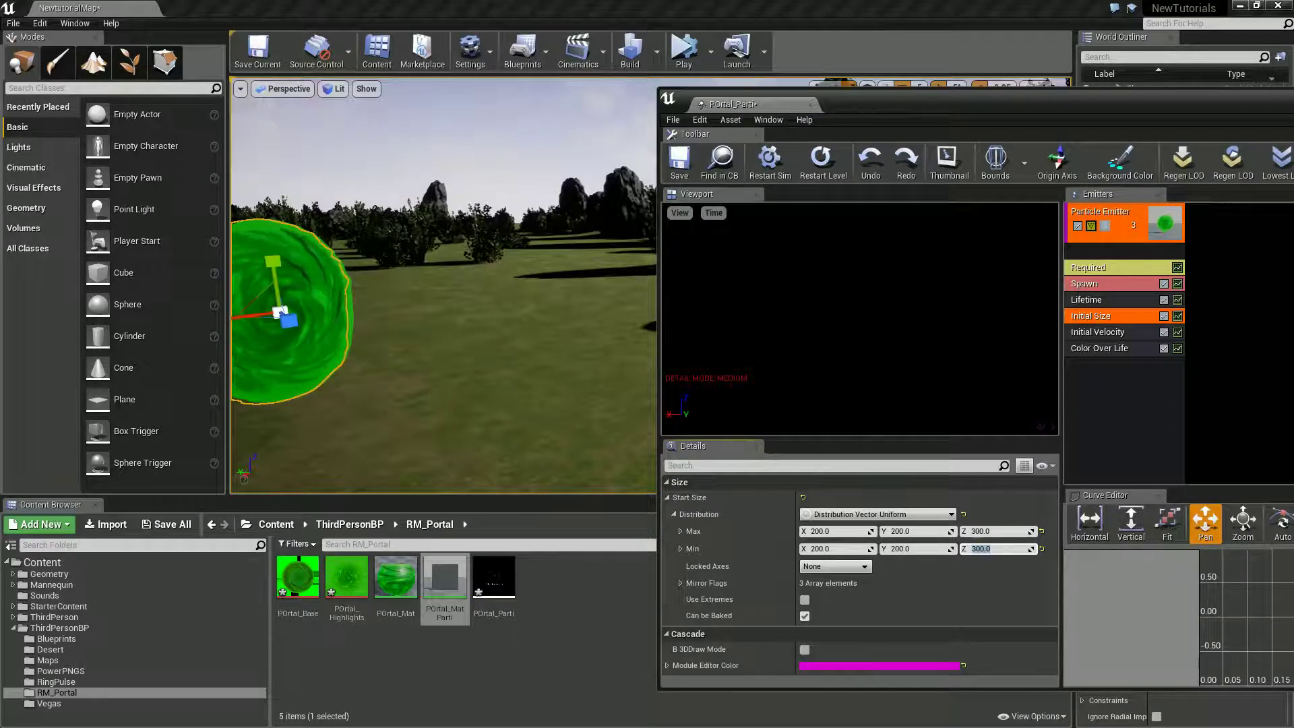
left_click(528, 674)
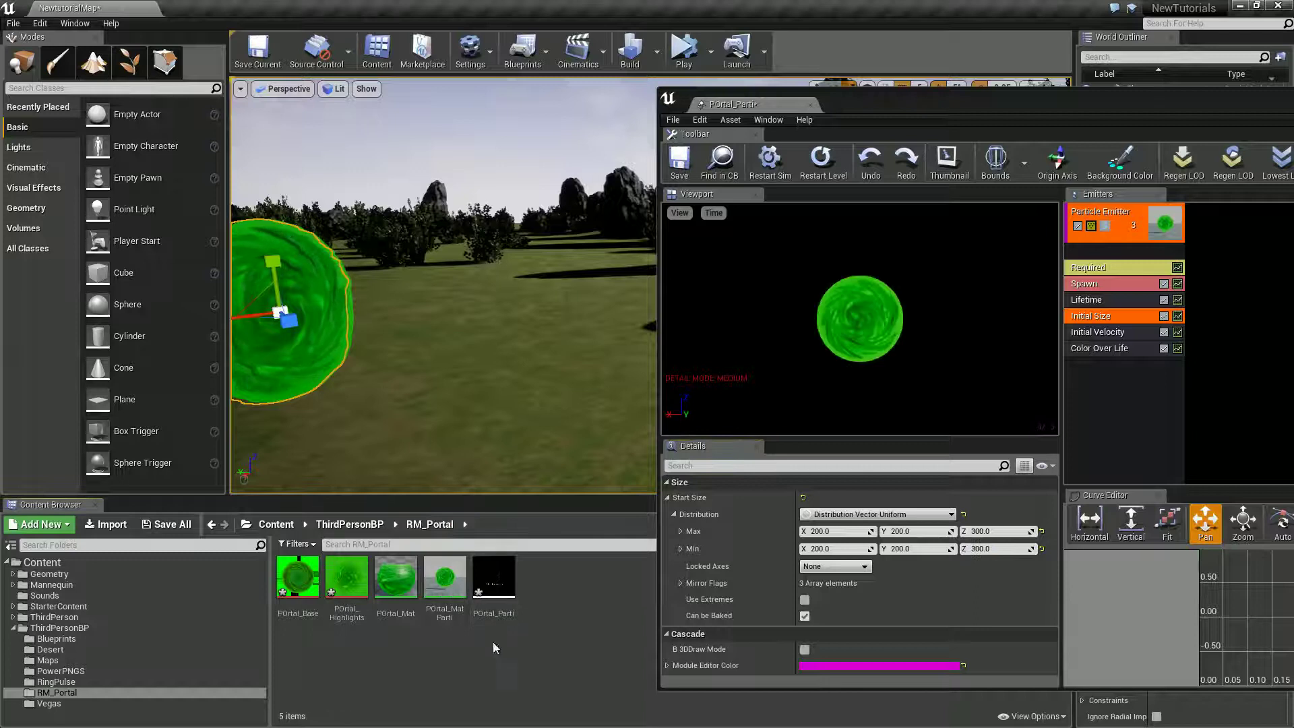
Place POrtal_Parti in the level and enter 5 as the Lifetime minimum
left_click_drag(494, 578, 529, 263)
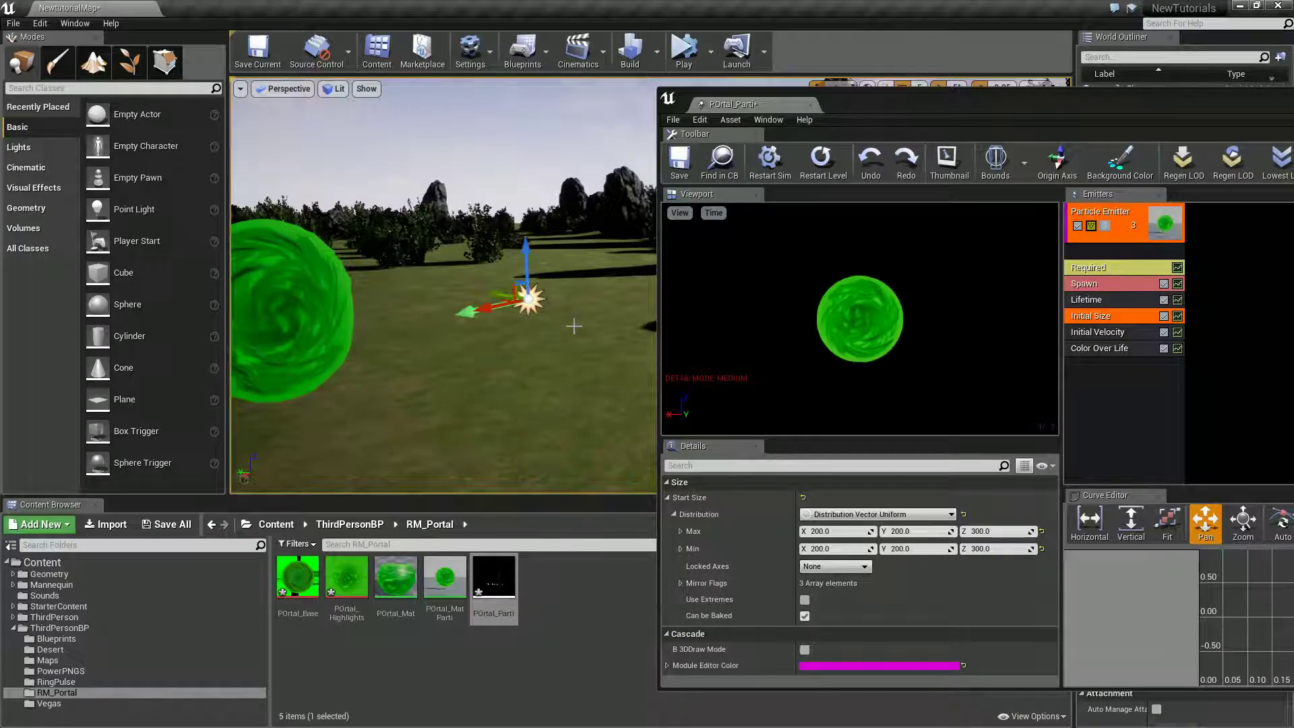
left_click(1103, 308)
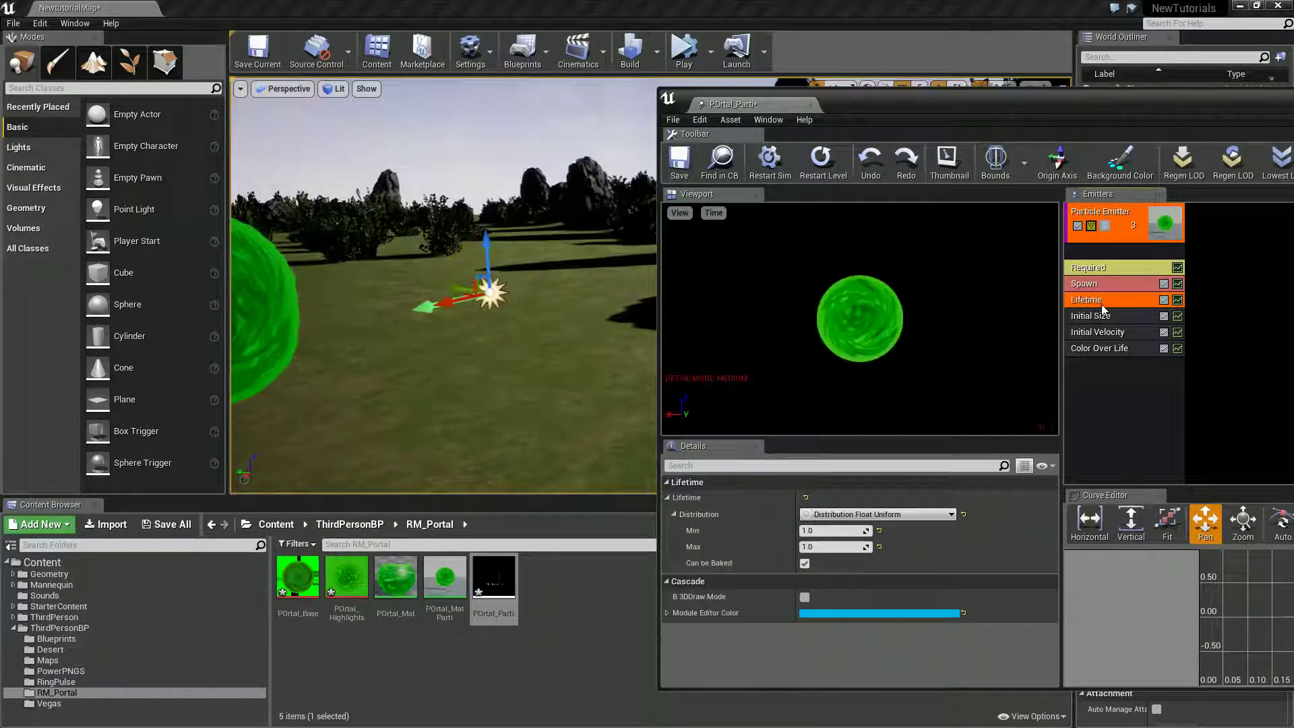
left_click(848, 532)
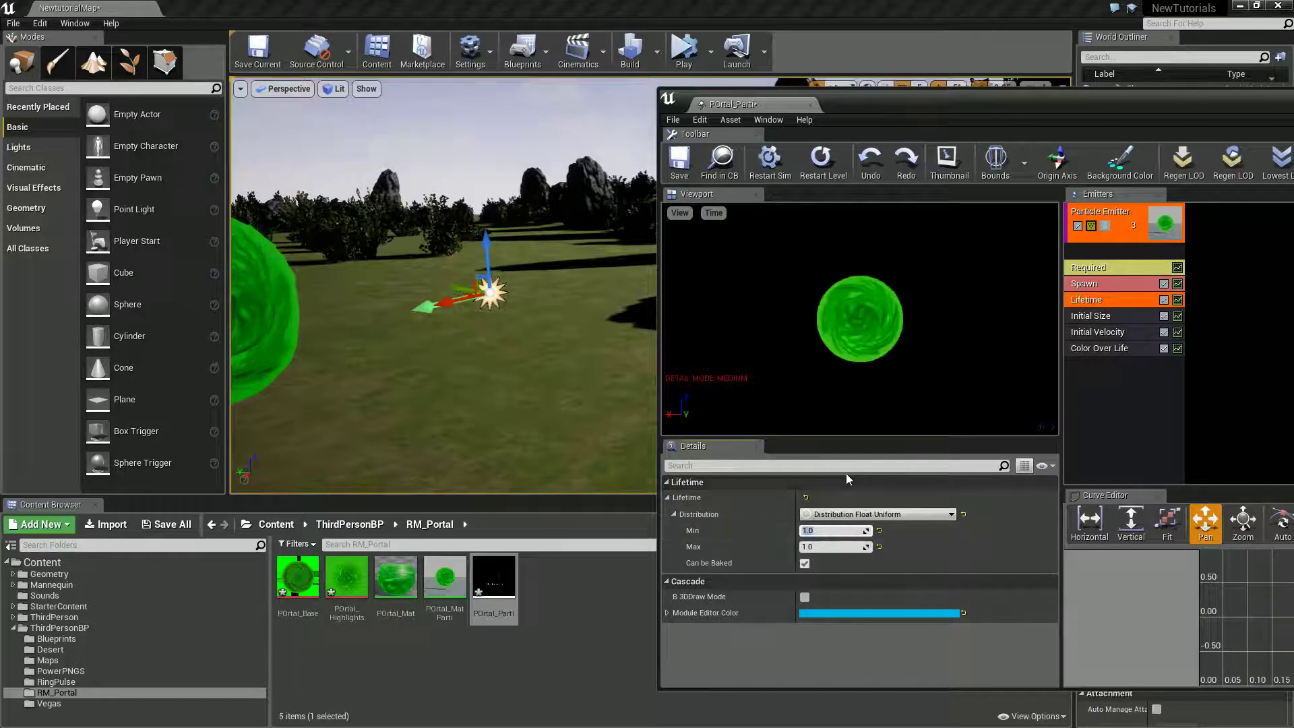
type("5")
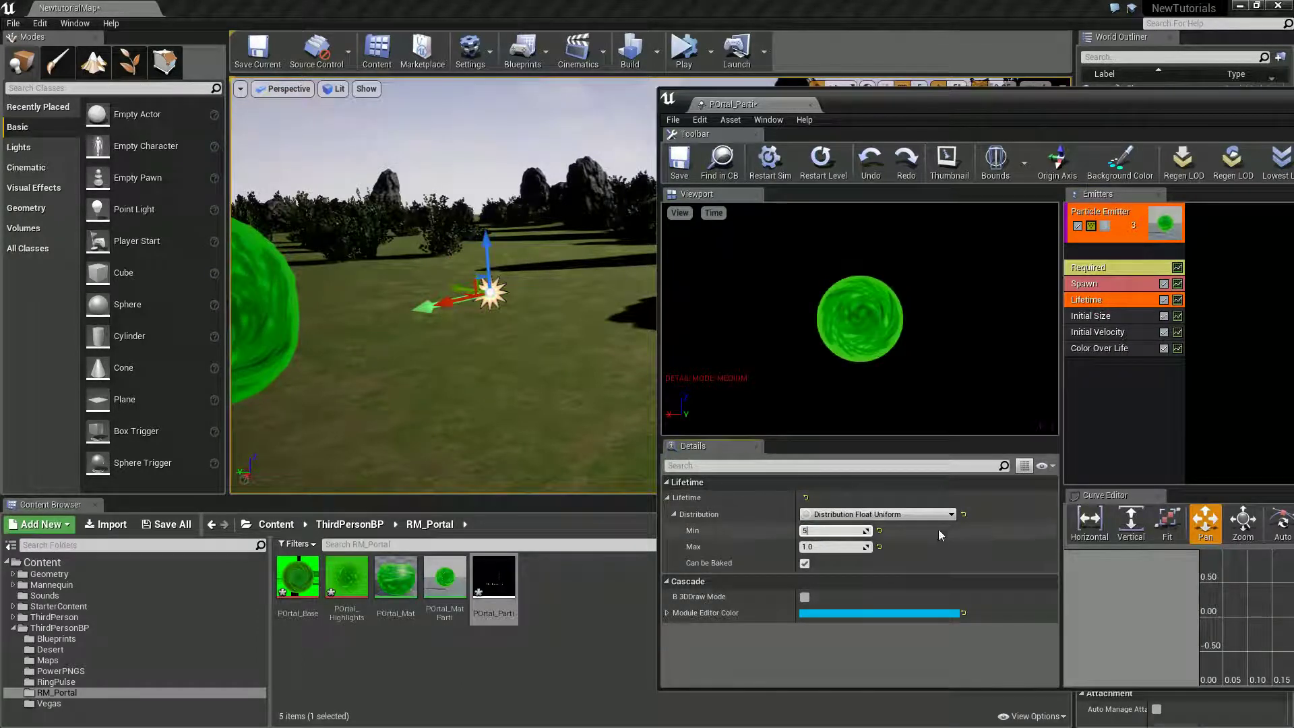
Switch Lifetime to a Float Constant distribution with a value of 5
left_click(876, 514)
left_click(858, 535)
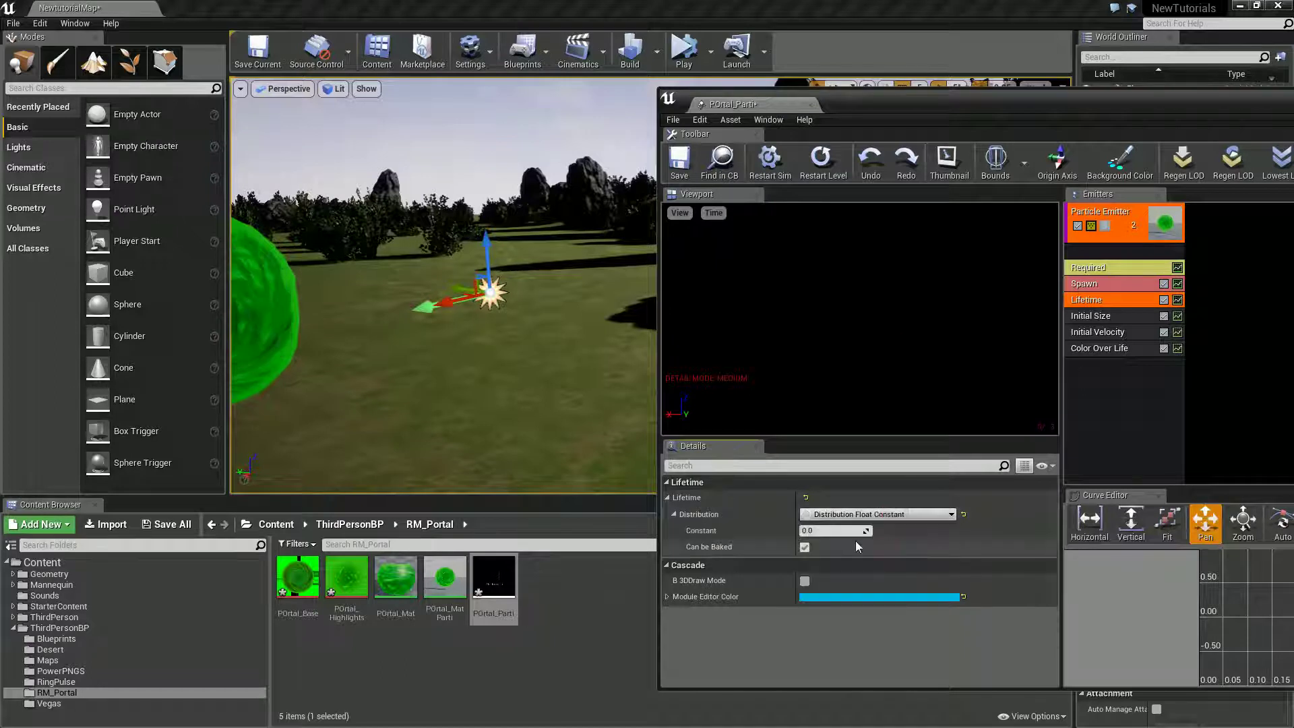
left_click(833, 530)
type("5")
left_click(976, 539)
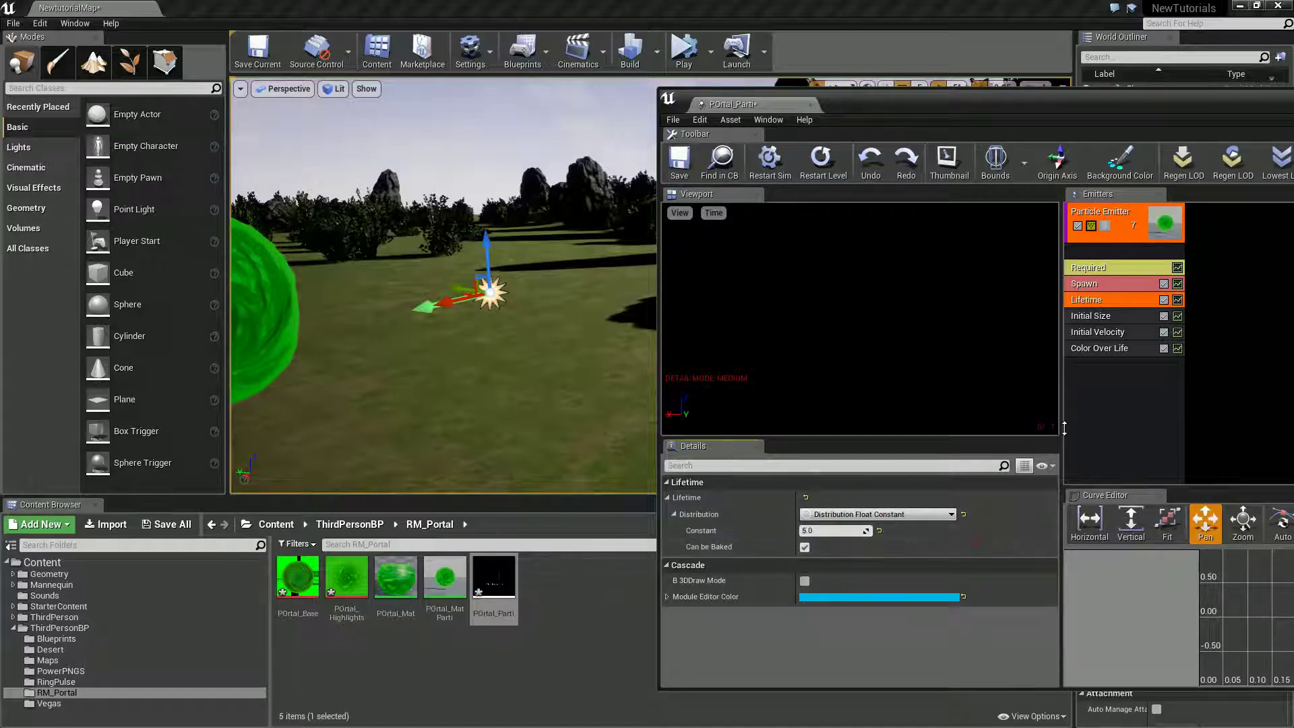
left_click(1112, 386)
right_click(1111, 387)
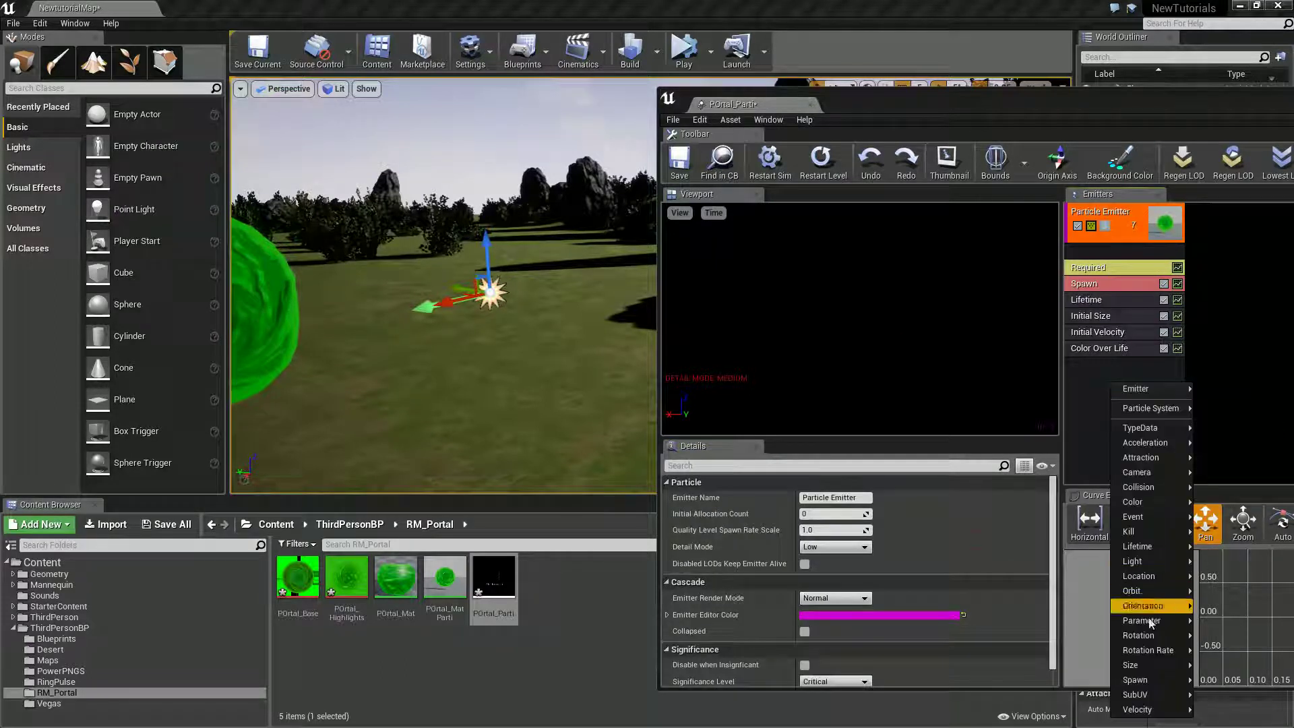
Add a Size By Life module and expand its Life Multiplier constant-curve points
mouse_move(1147, 664)
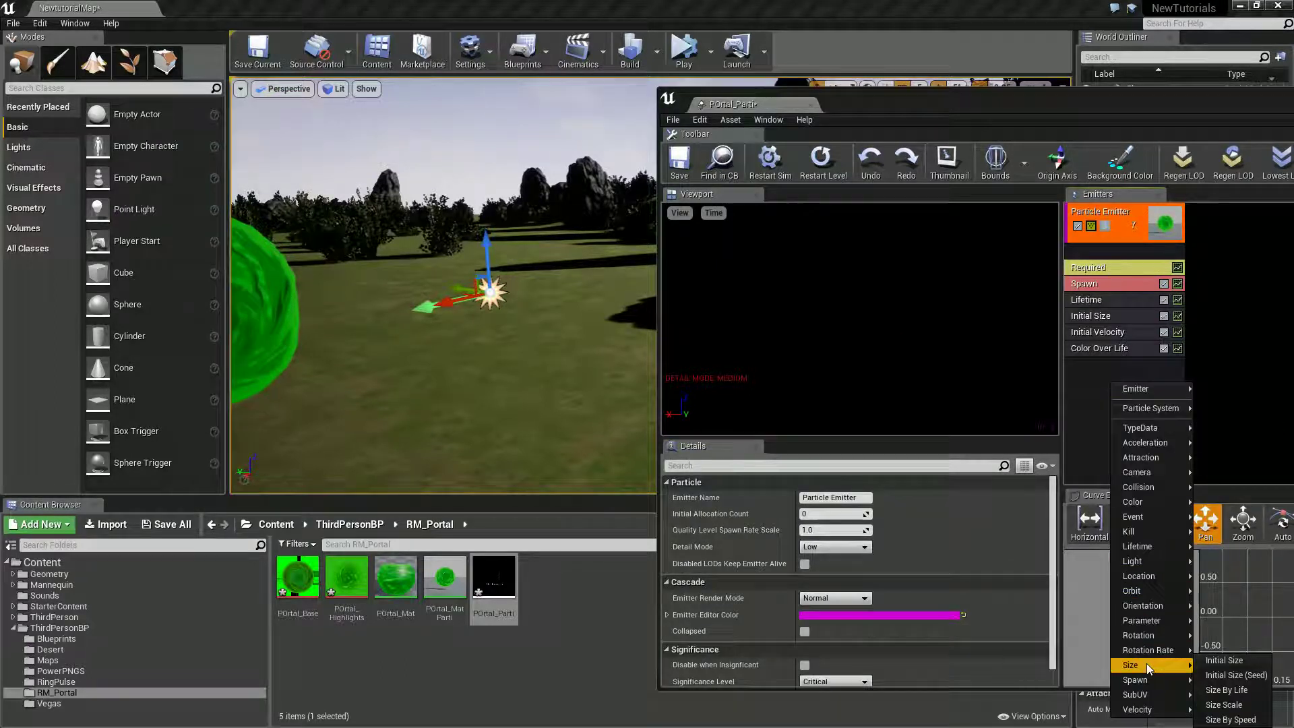
left_click(1223, 690)
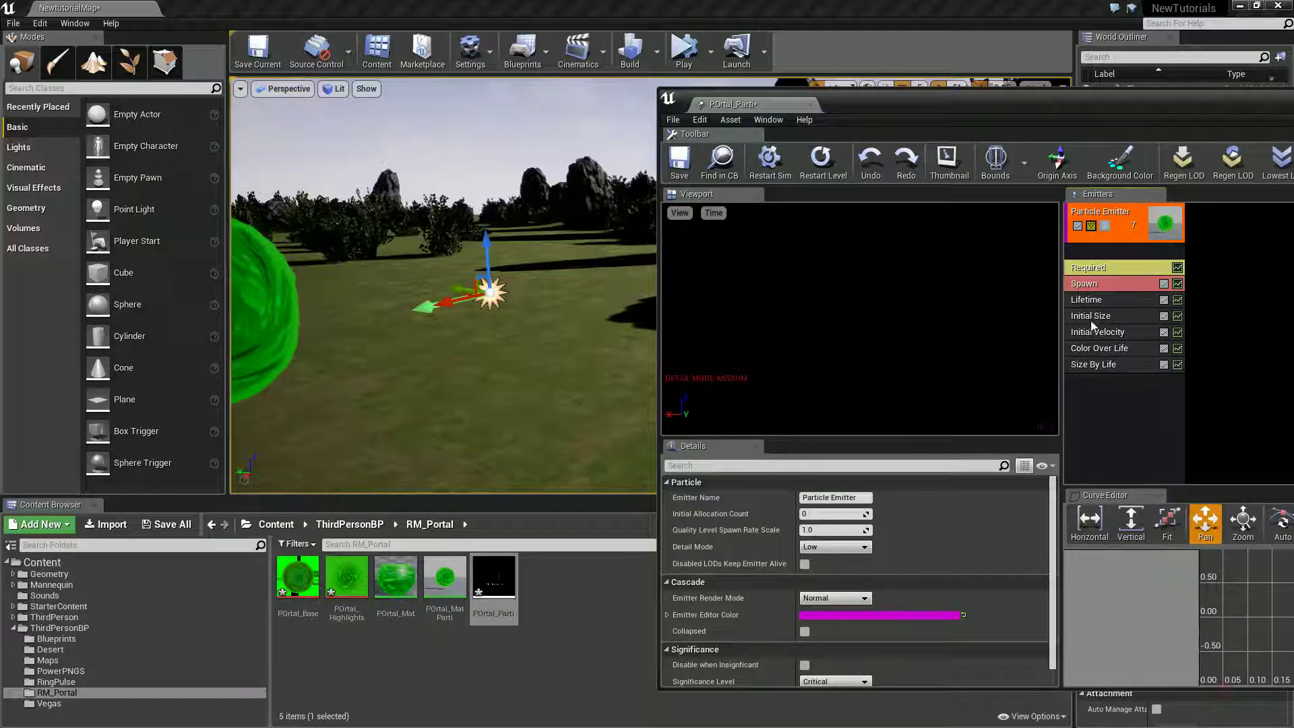
left_click(1087, 368)
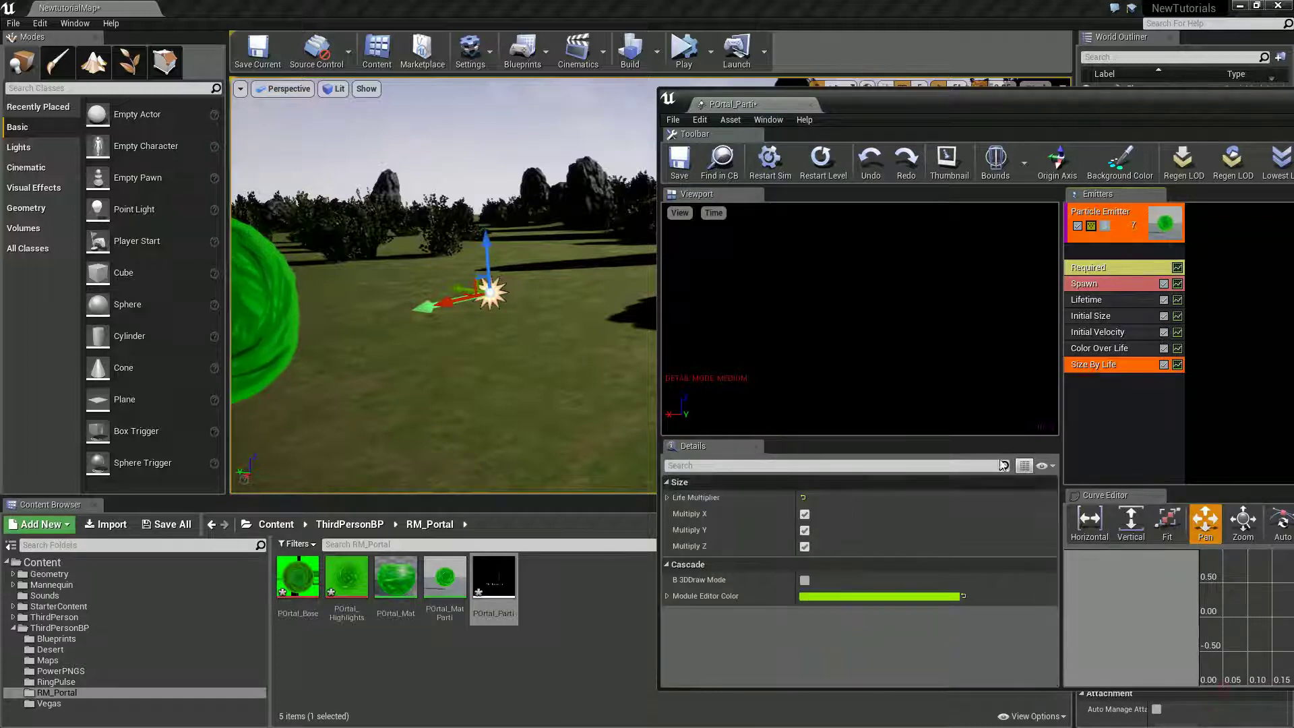
left_click(668, 498)
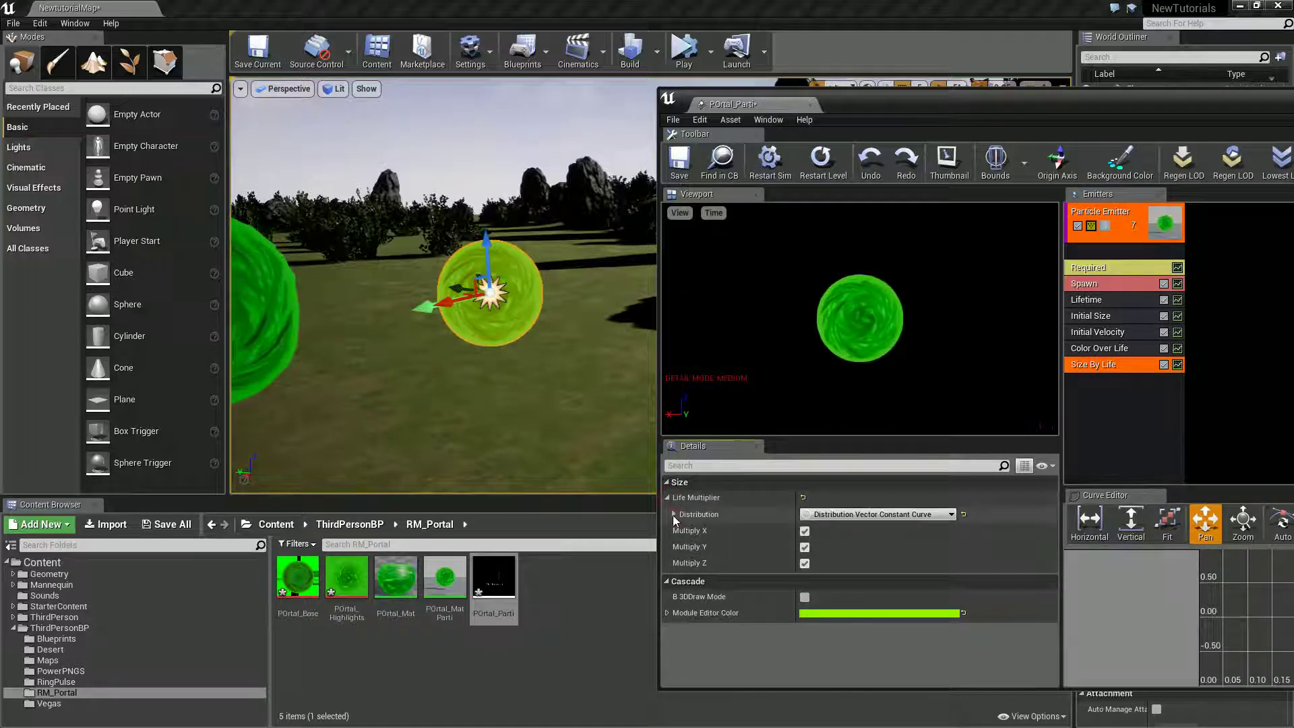
left_click(673, 514)
left_click(681, 531)
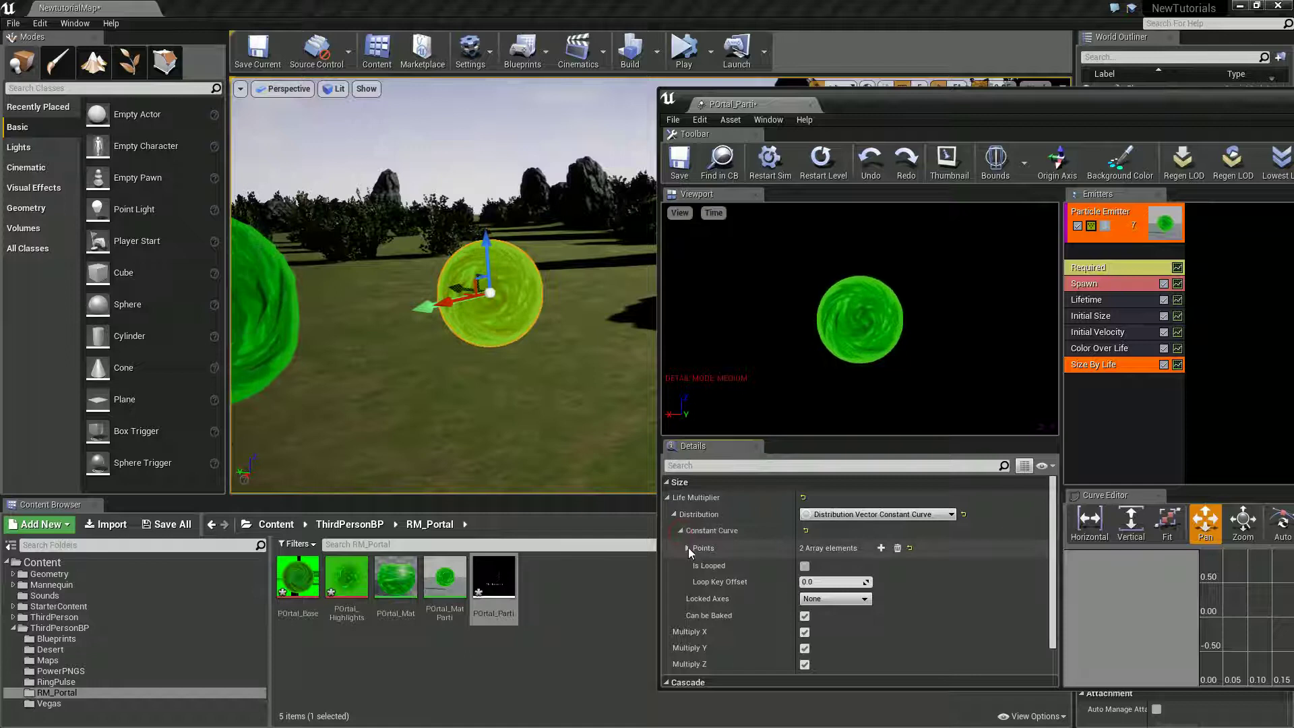
left_click(688, 547)
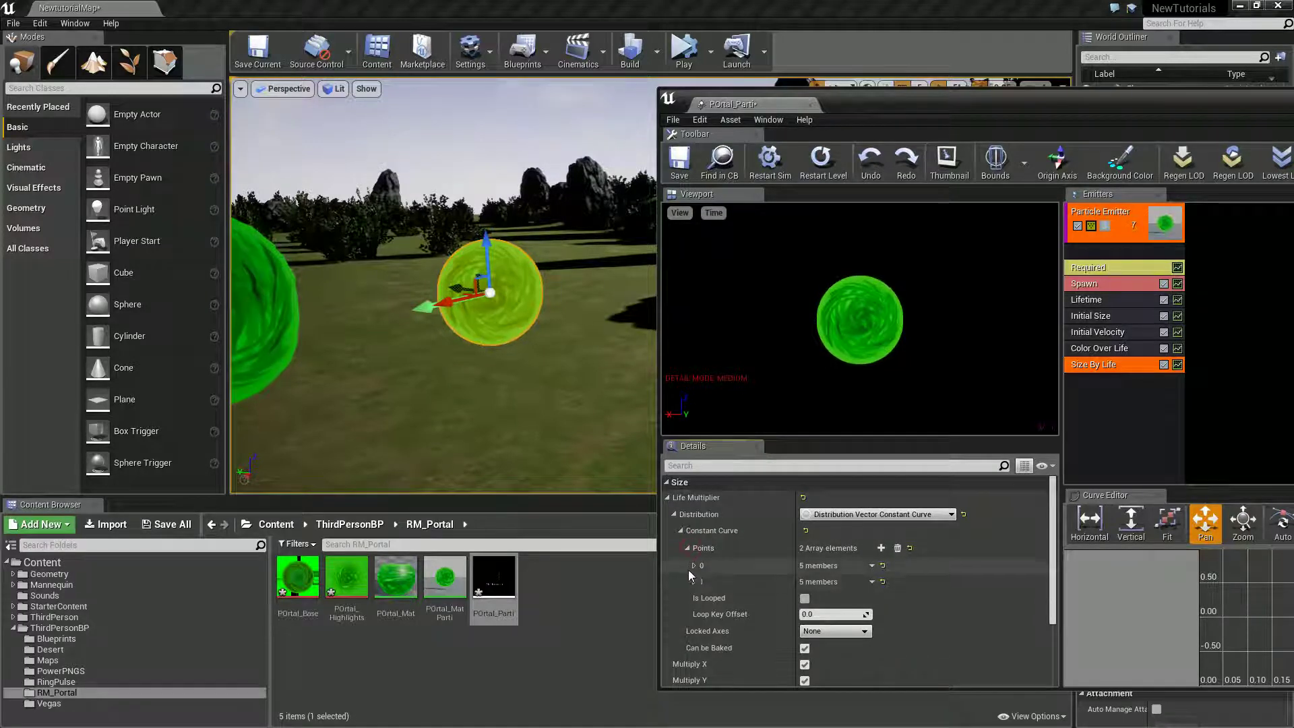
left_click(694, 566)
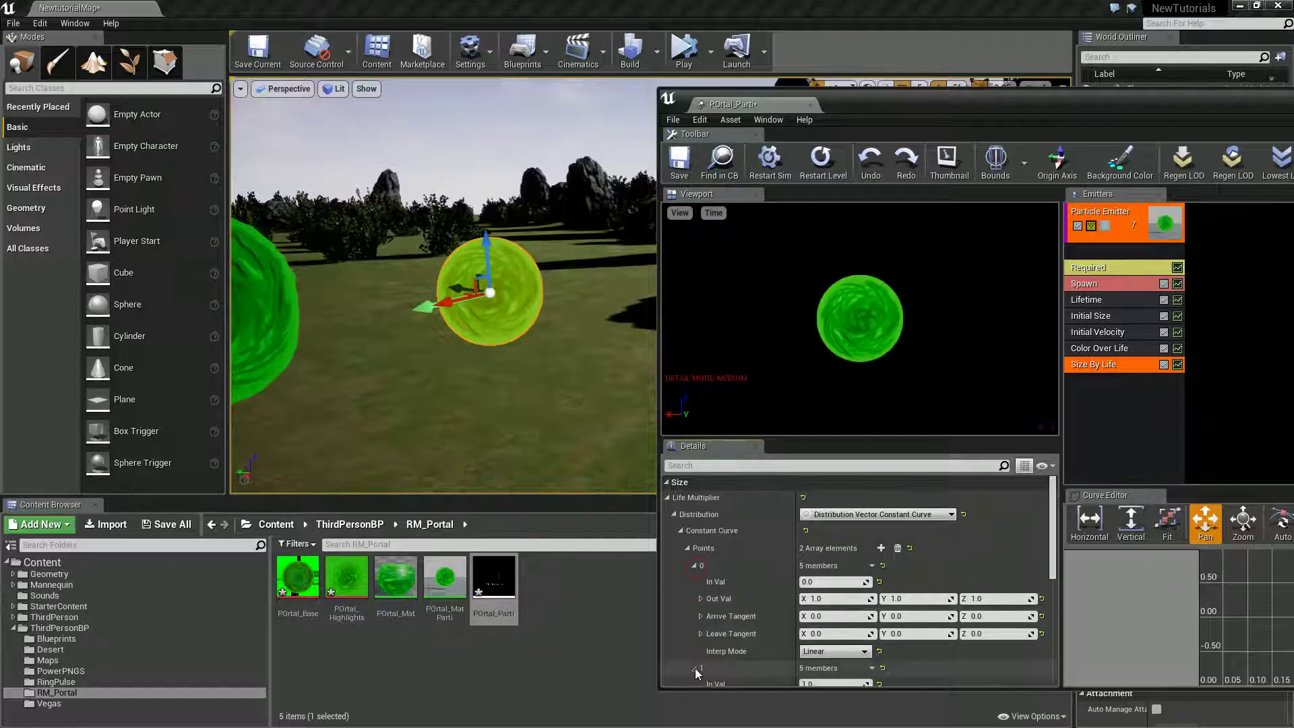
scroll(775, 633, "down", 3)
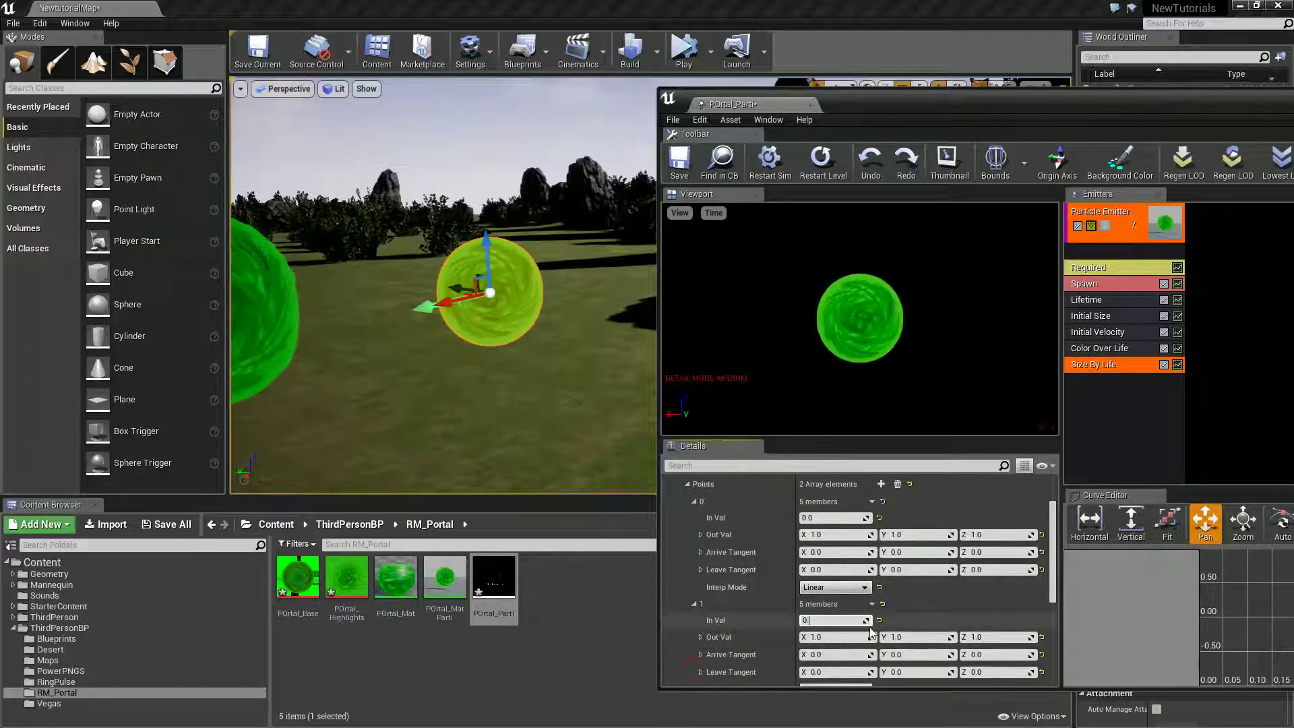
Zero the first point's Out Val X and Y and set point 1 In Val to 0.1
type(".3")
key("Return")
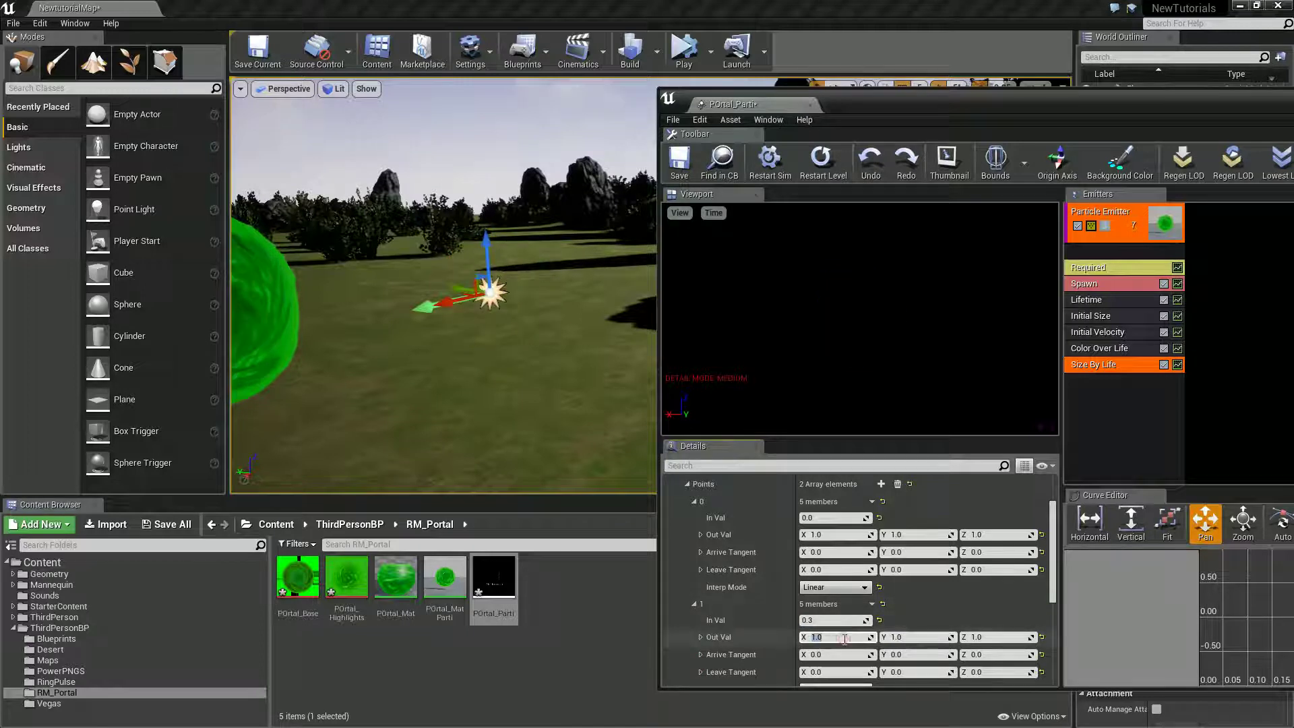
type("2")
key("Tab")
type("2")
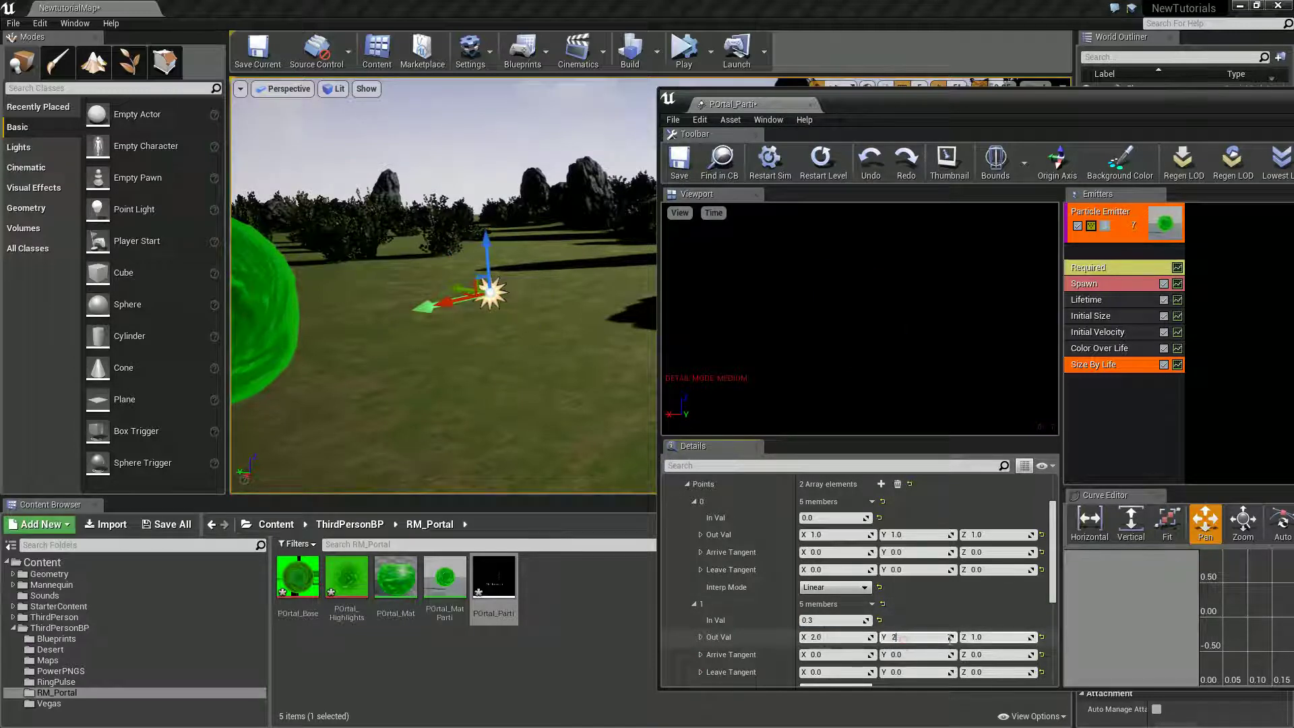
type("3")
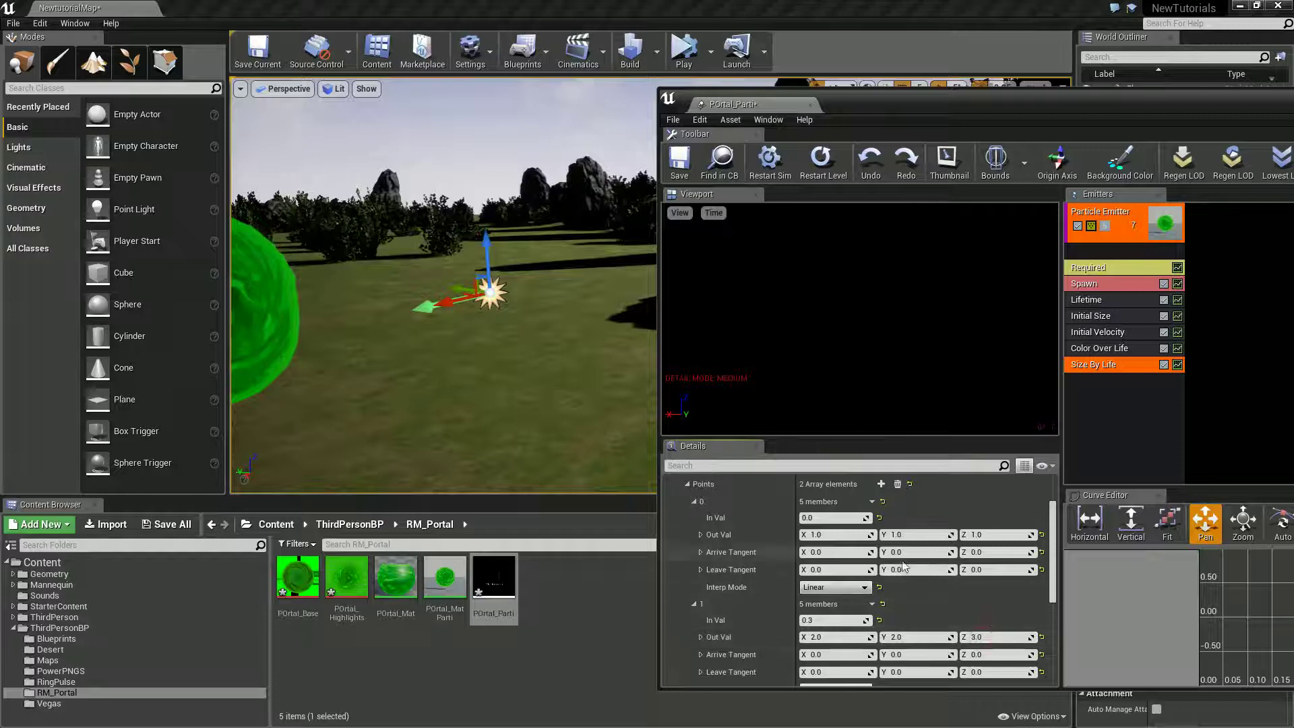
left_click(845, 535)
type("0")
left_click(994, 535)
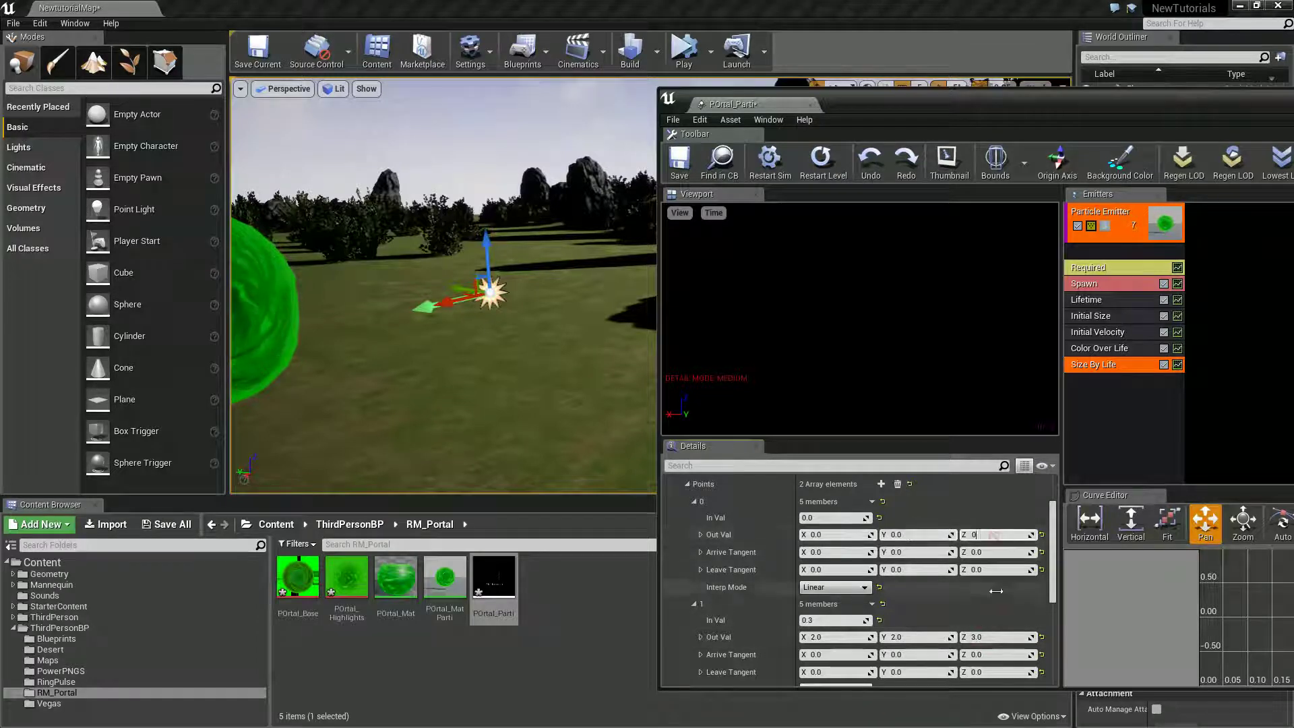
type("0")
left_click(992, 605)
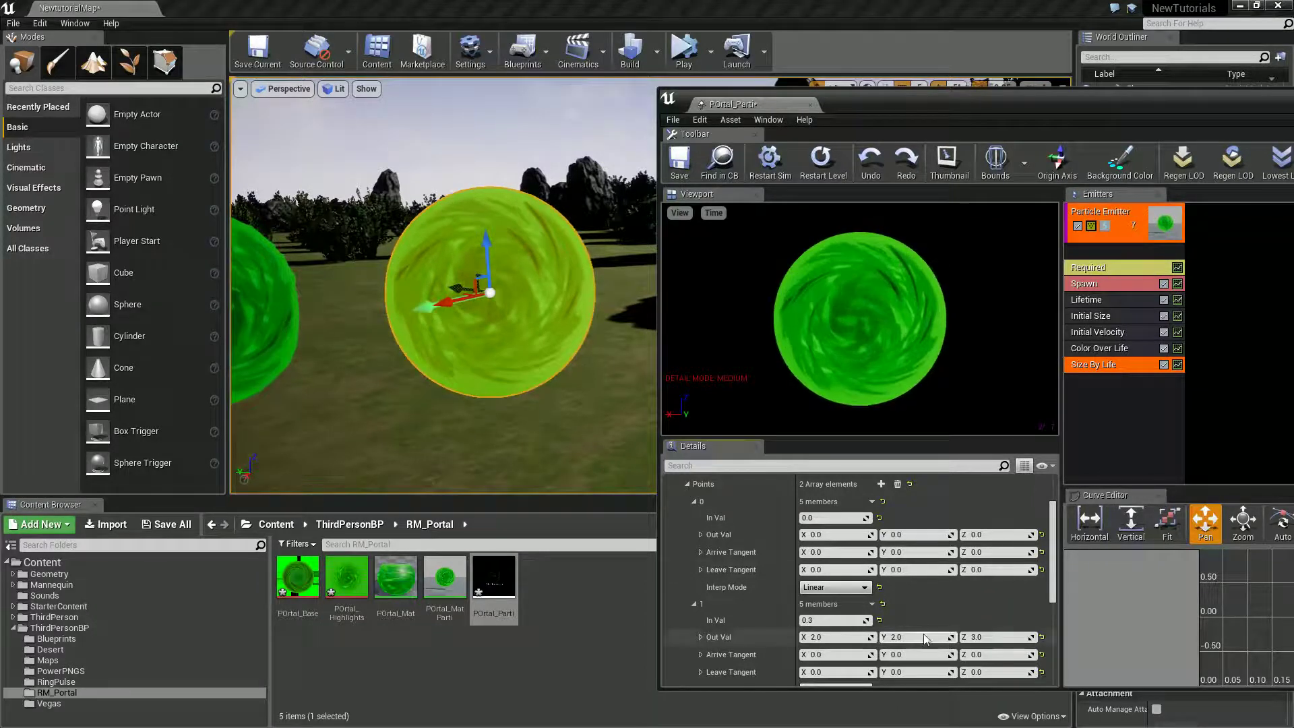
left_click(834, 619)
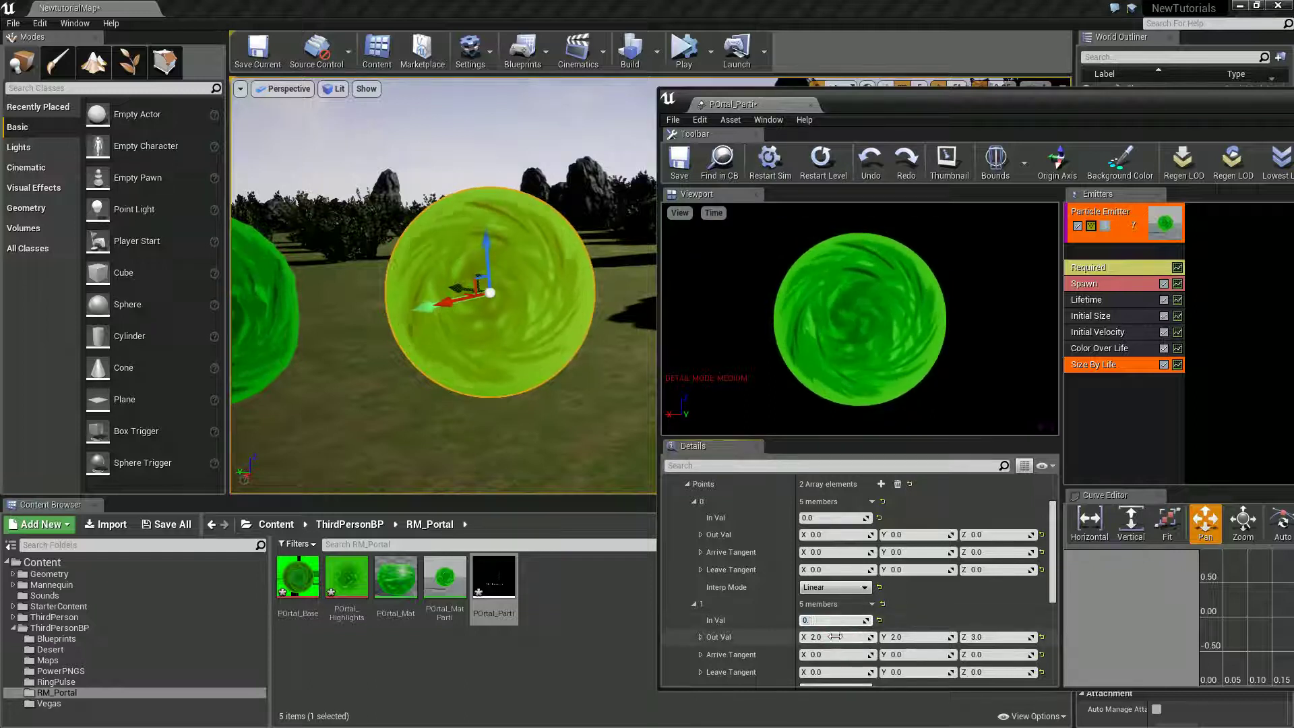
type("0.1")
left_click(901, 617)
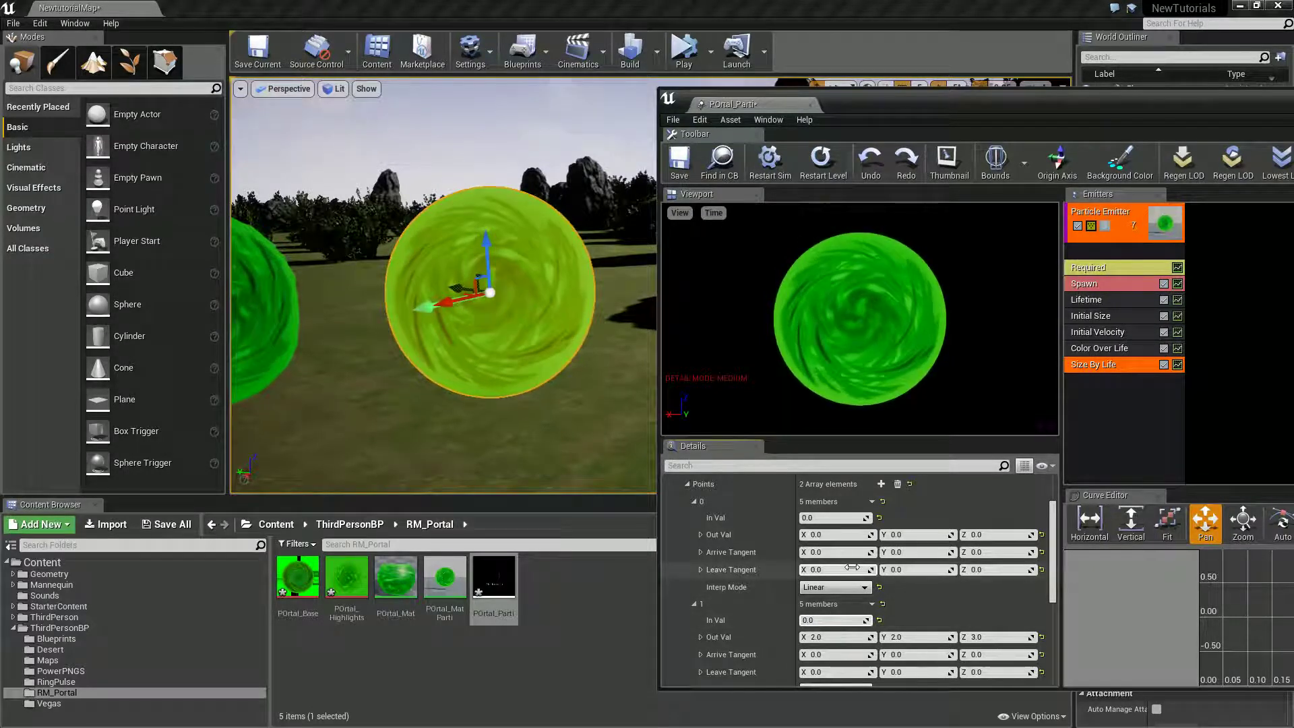
Set point 1 In Val to 0.06 and its Out Val X, Y and Z to 3.0
key("Return")
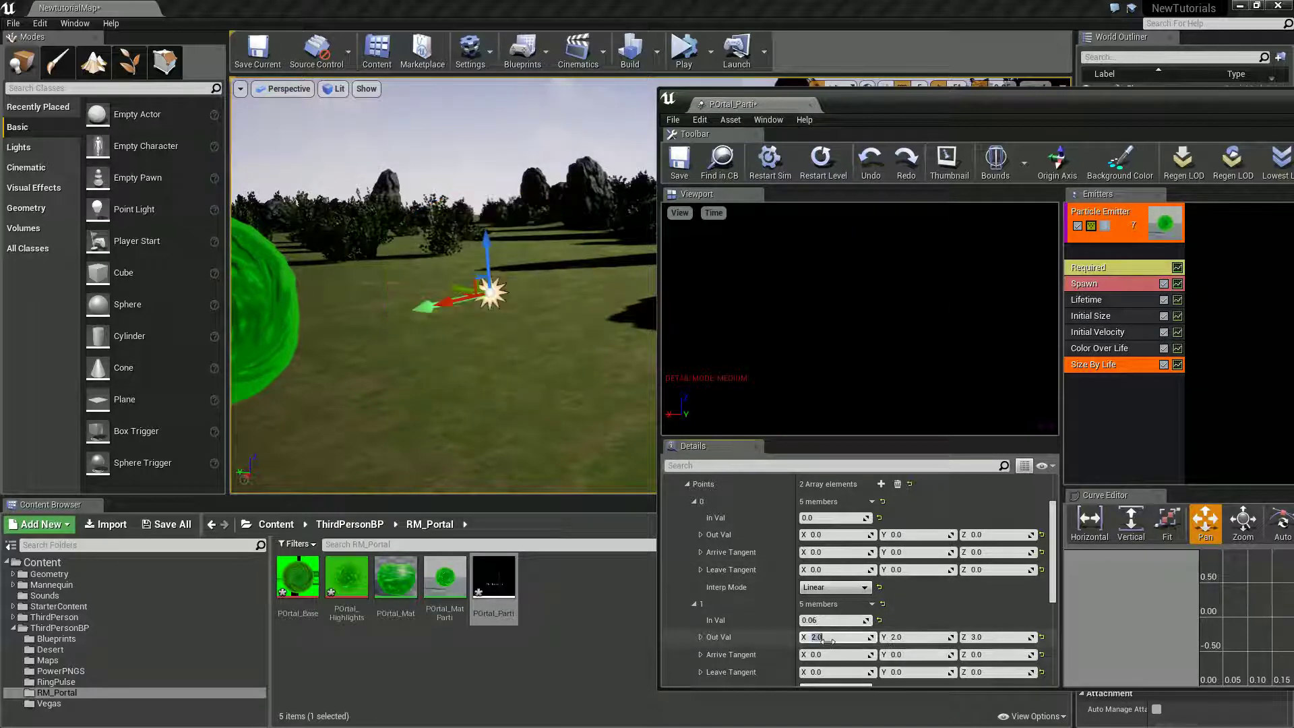
type("3")
key("Tab")
type("3")
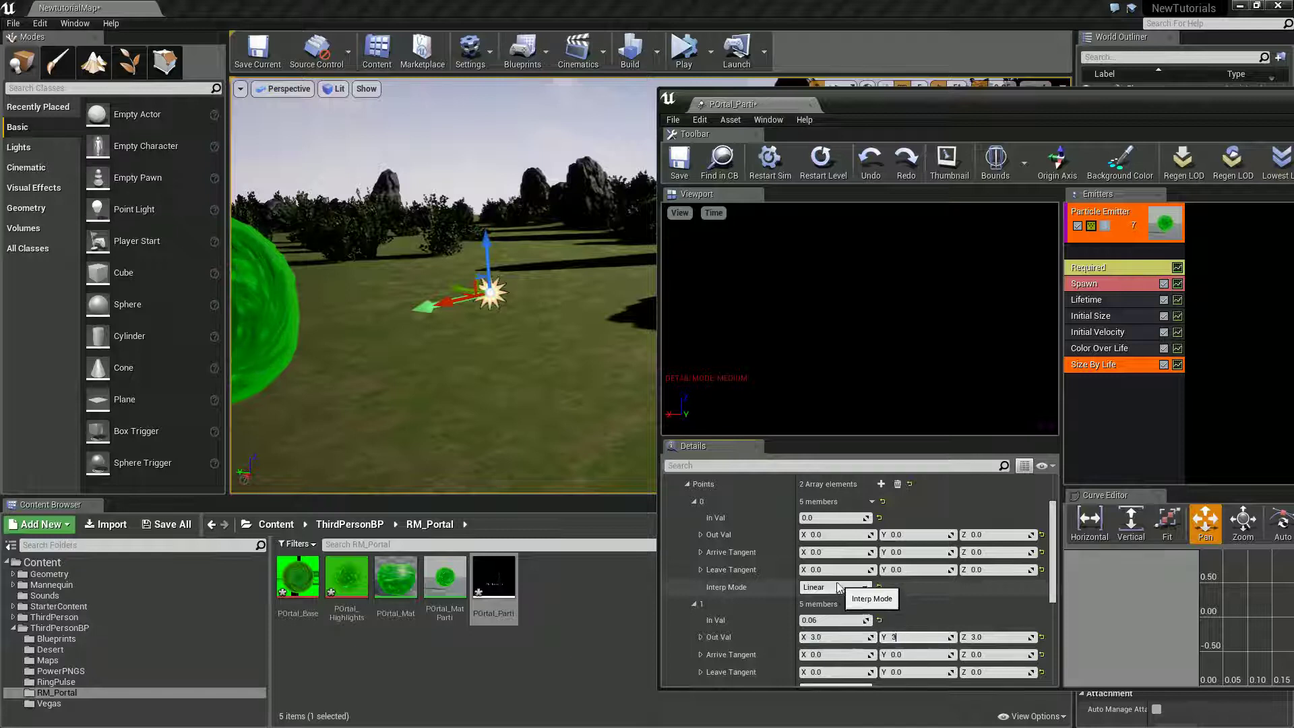
key("Tab")
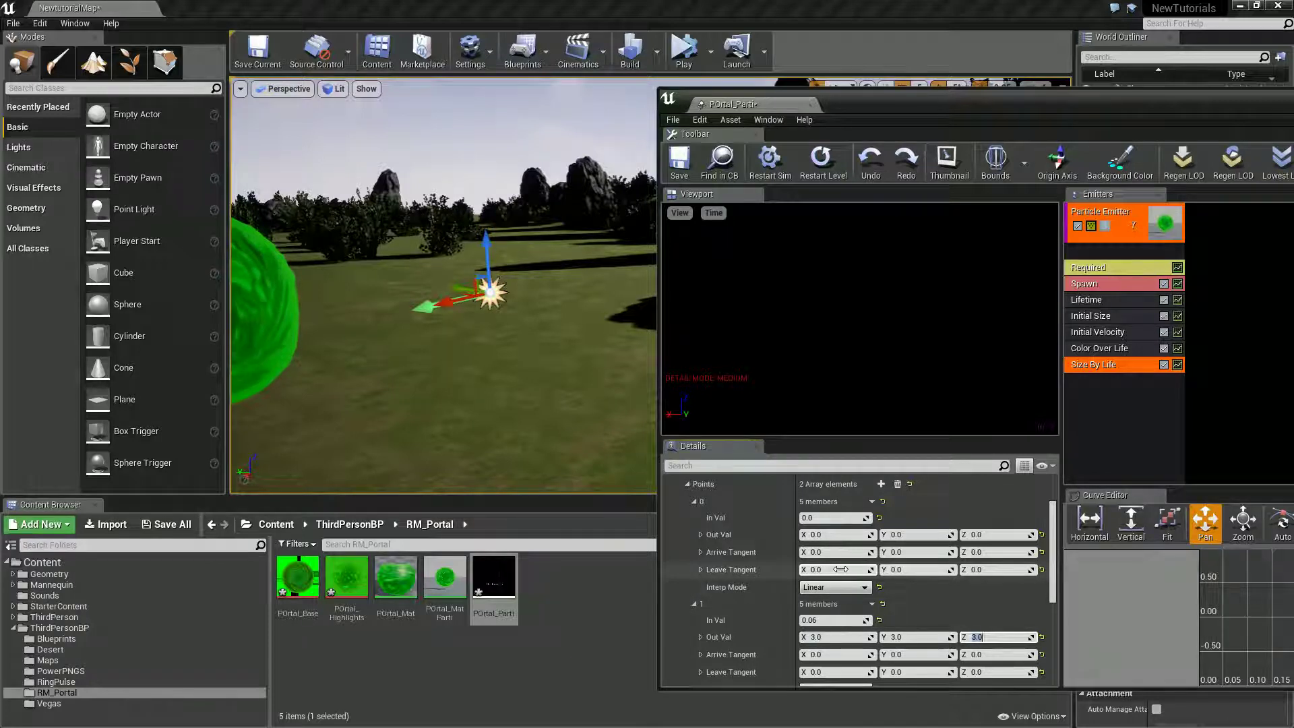
left_click(906, 637)
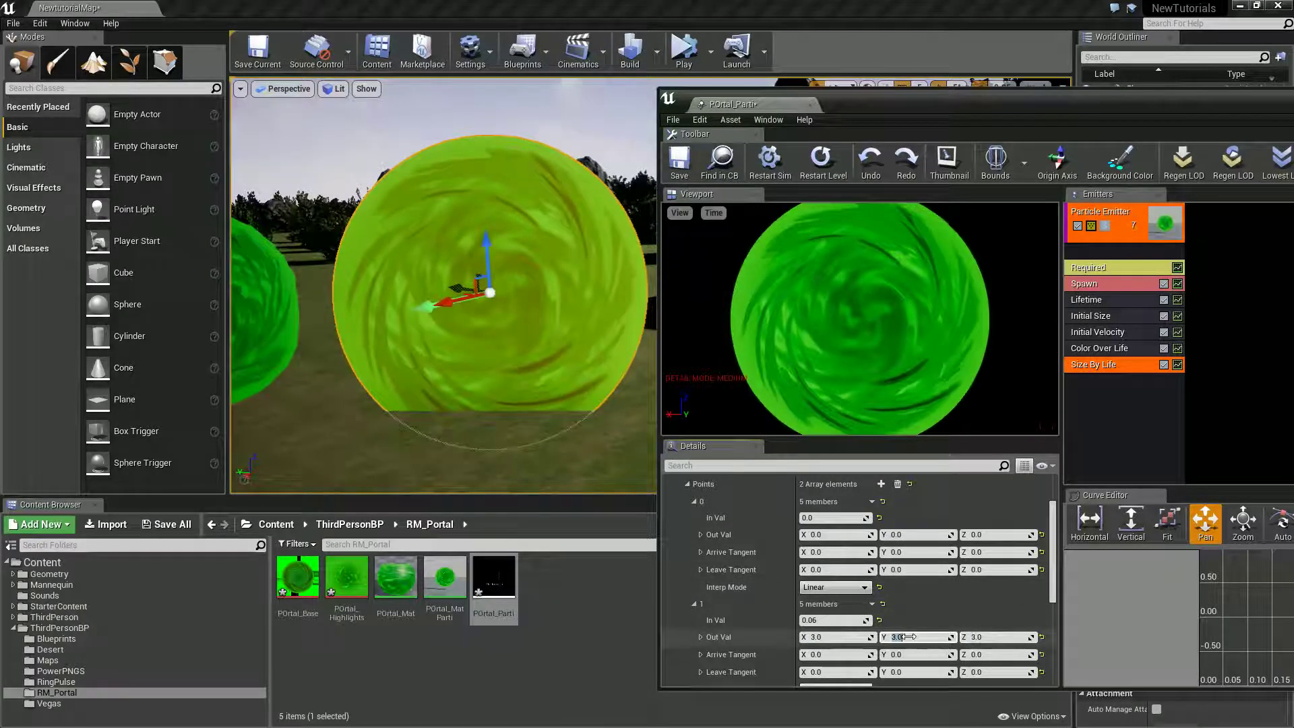
type("4")
key("Return")
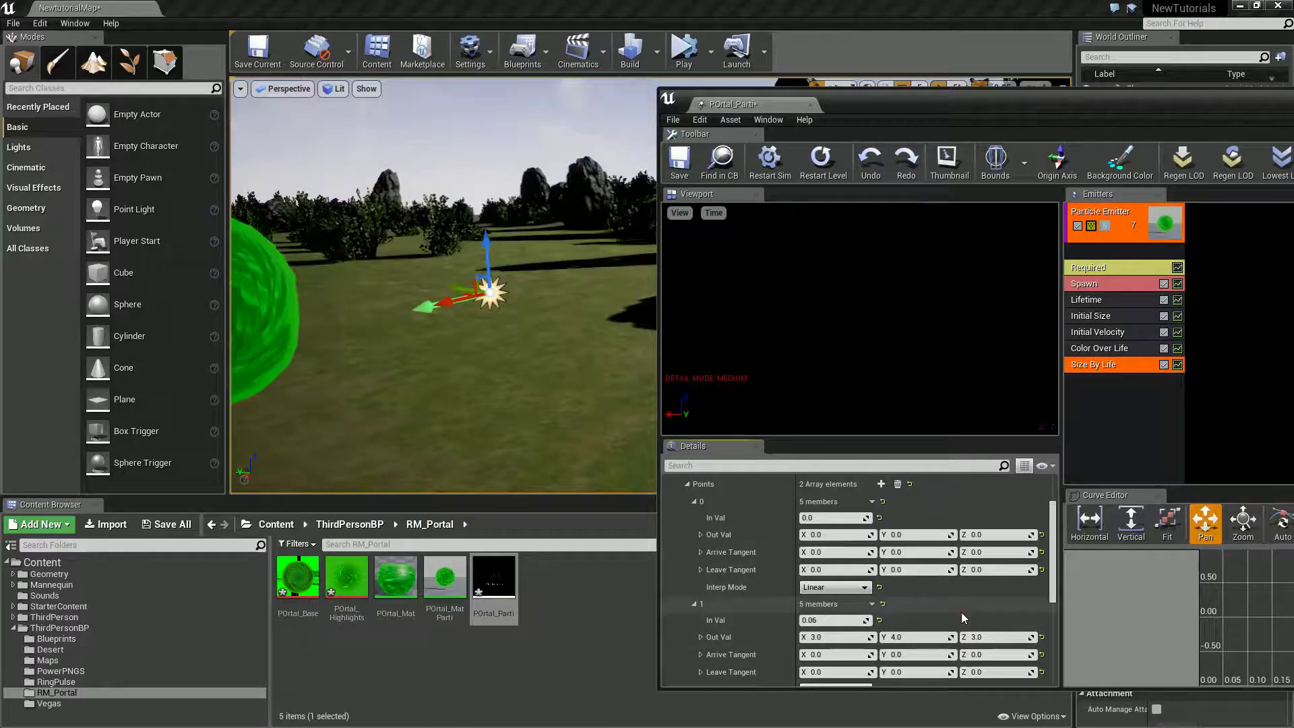
left_click(961, 612)
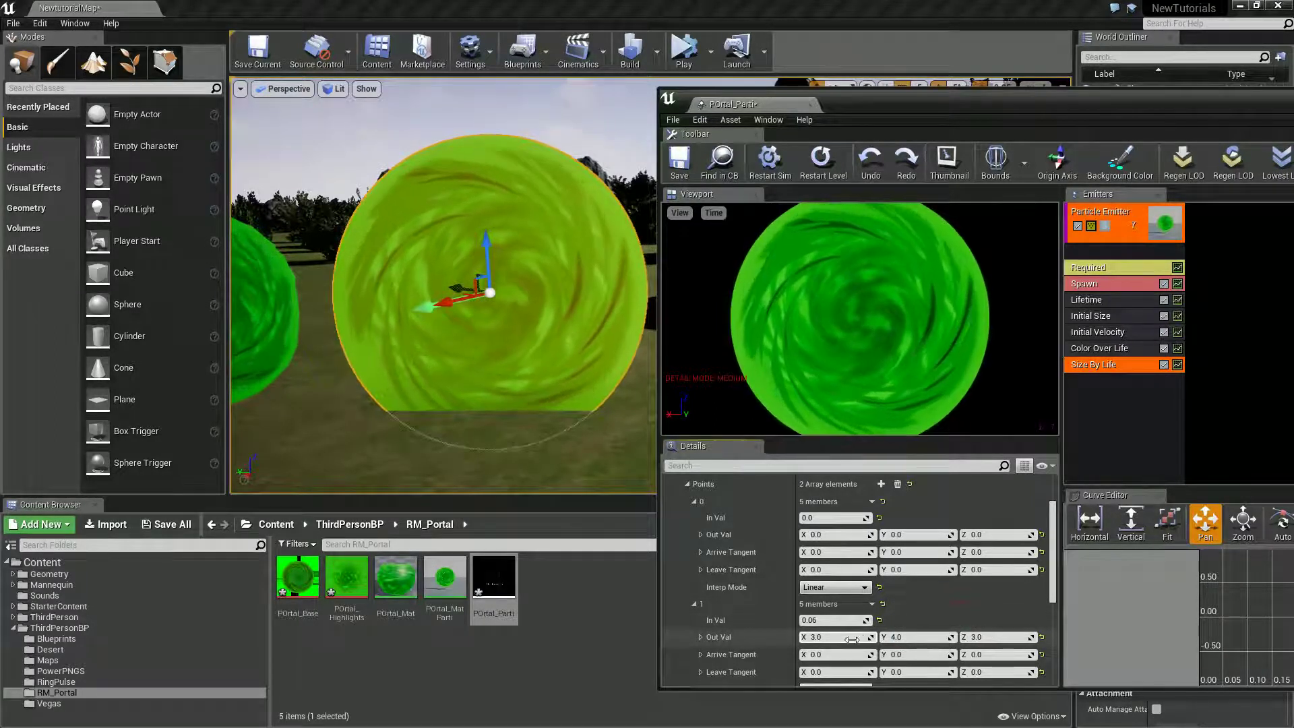
left_click_drag(853, 639, 898, 637)
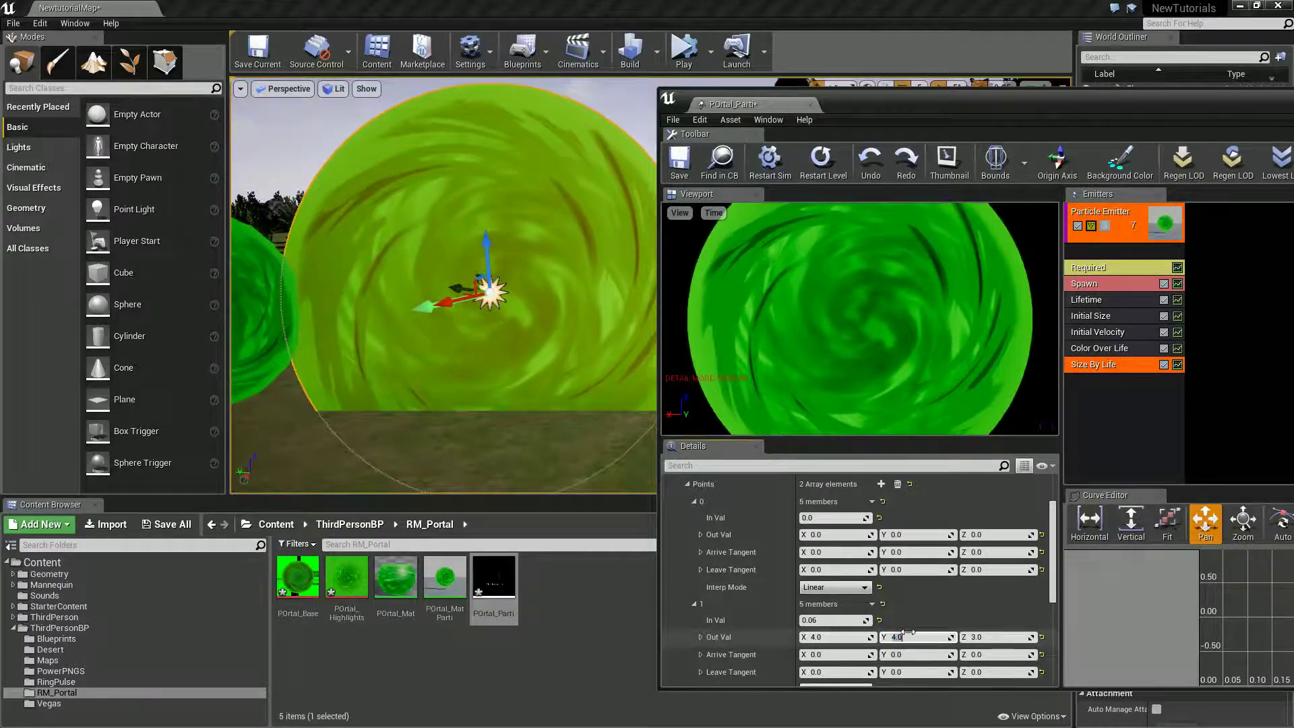
type("3")
key("Return")
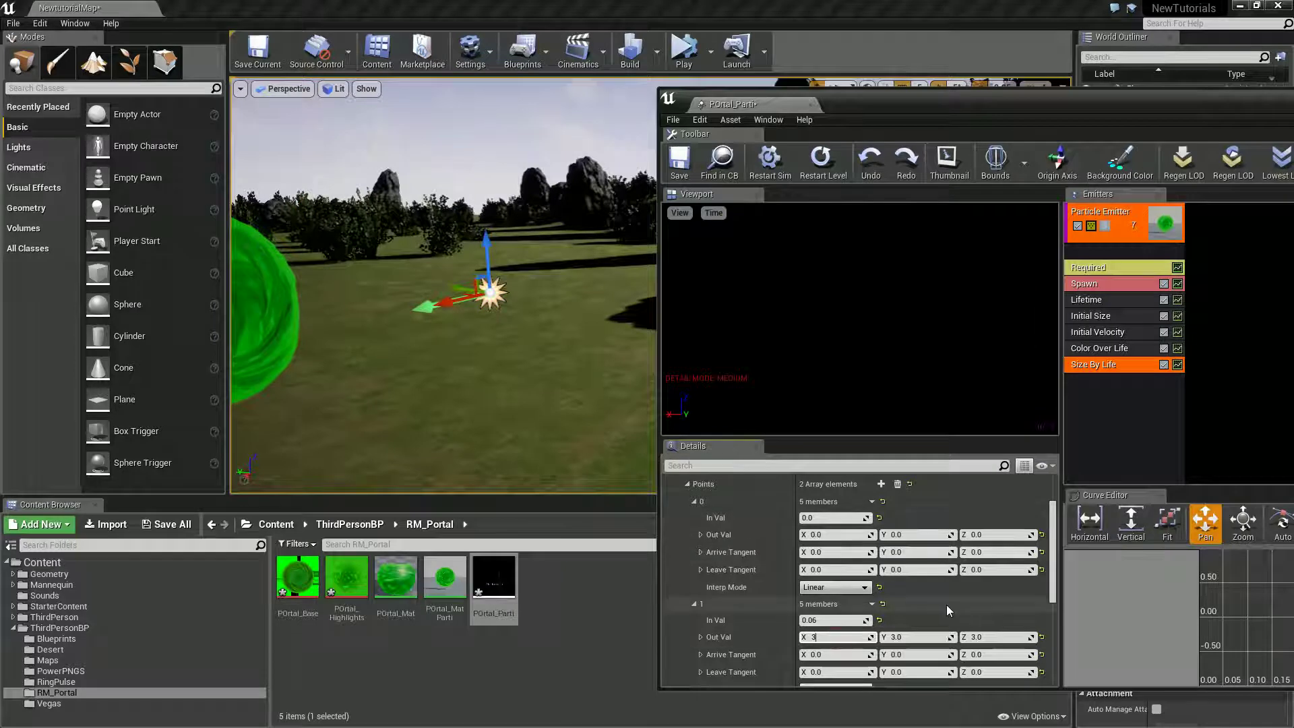
key("Return")
In the Required module, set Emitter Duration to 5 and Emitter Loops to 1
left_click(1105, 270)
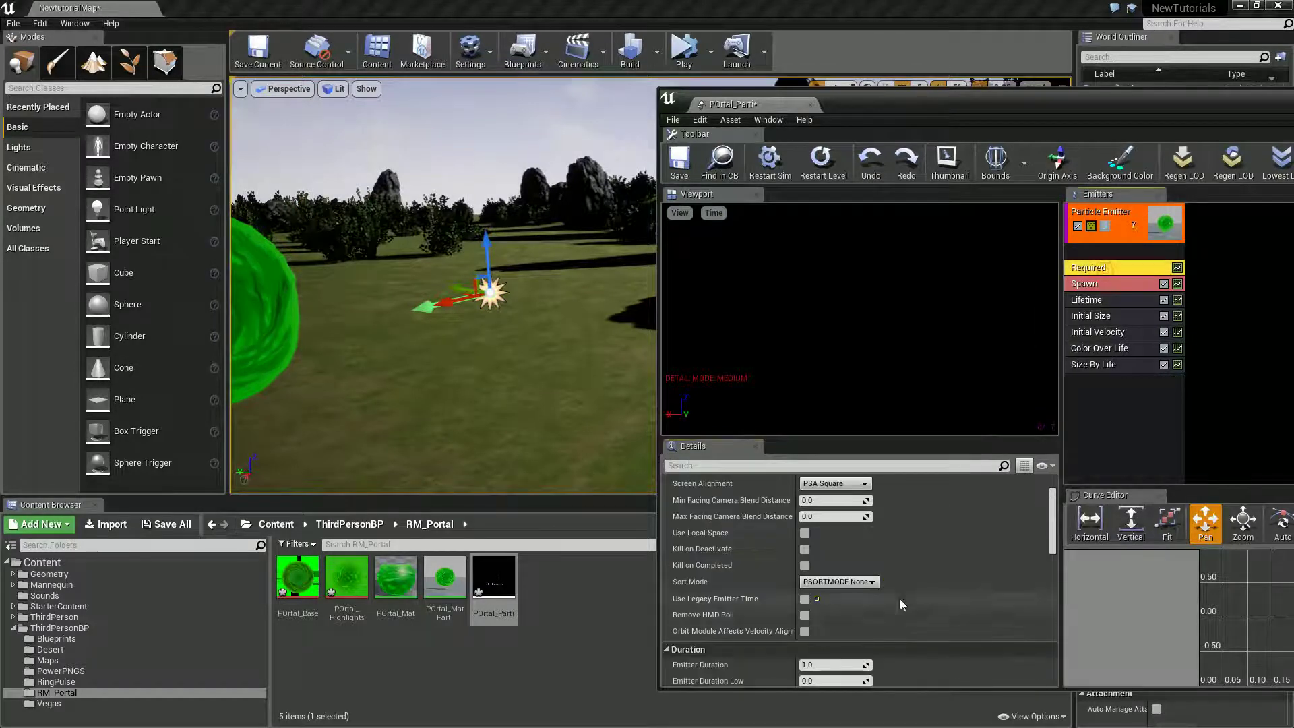
scroll(900, 599, "down", 10)
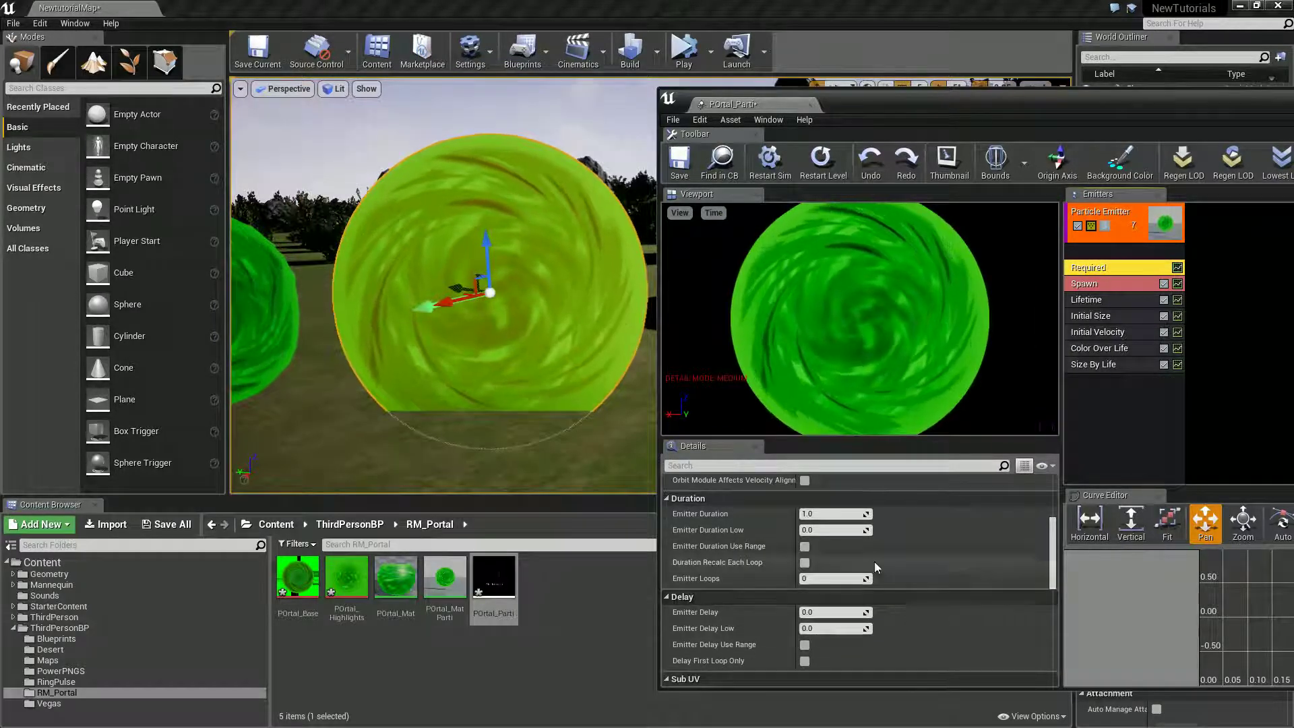
left_click(816, 514)
type("5")
key("Return")
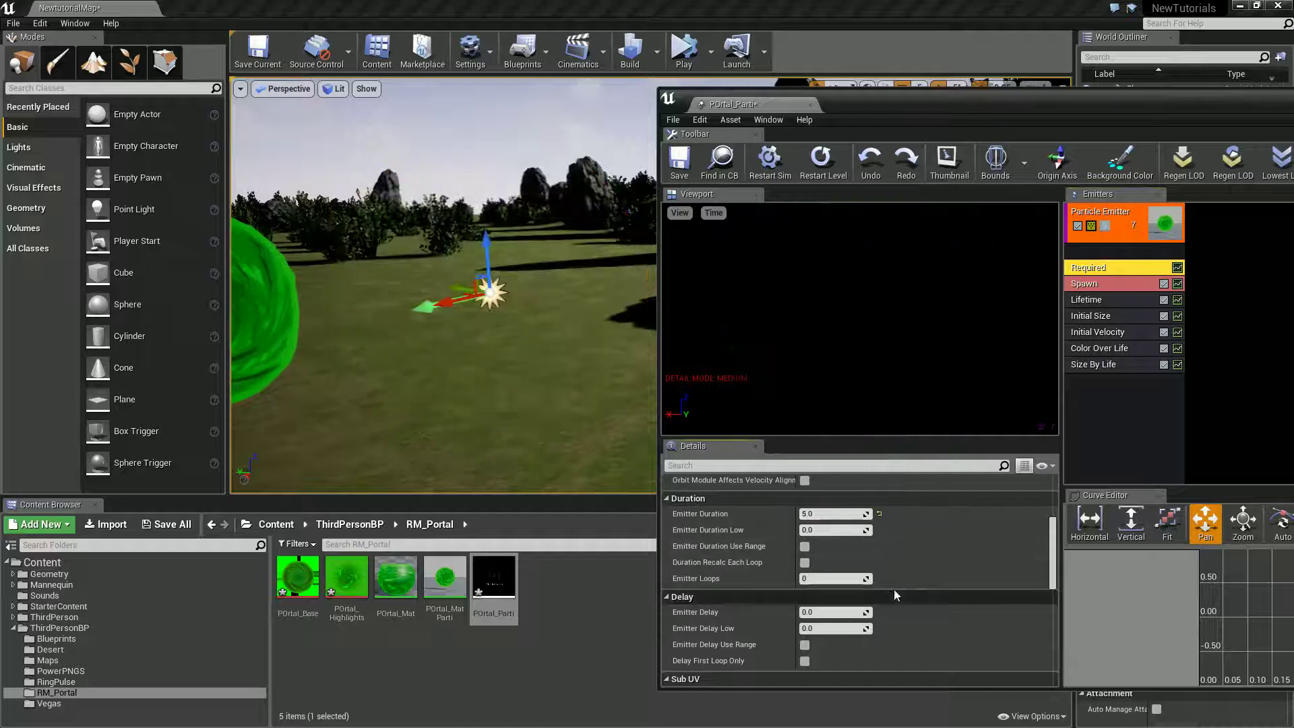
scroll(863, 636, "down", 1)
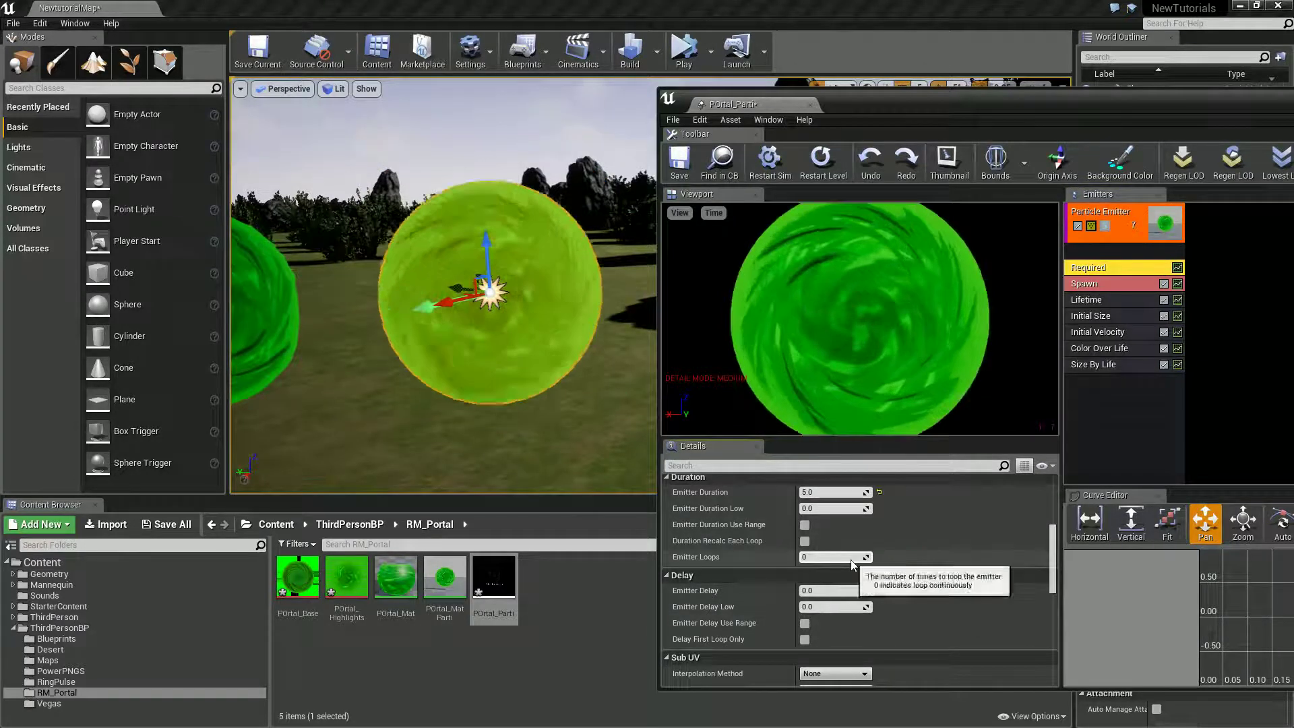
left_click(850, 558)
type("1")
key("Return")
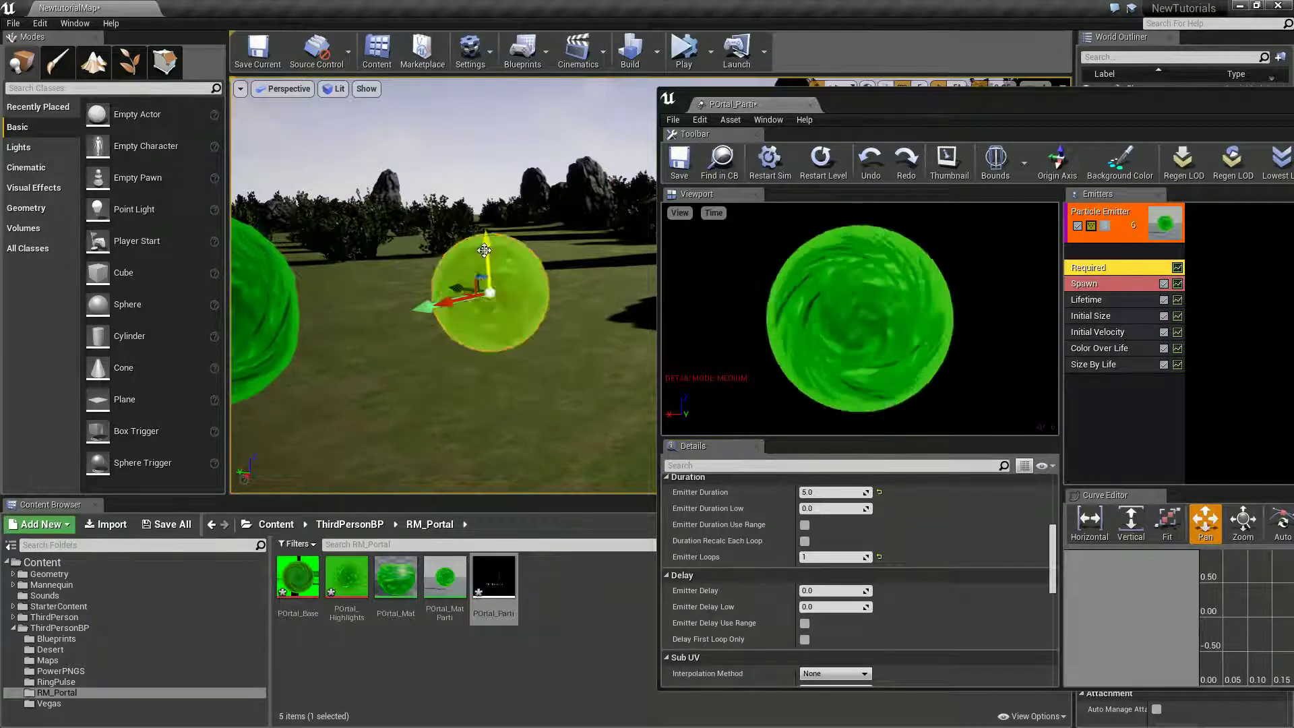
Raise the portal actor higher in the level and turn the view toward it
left_click_drag(491, 255, 489, 185)
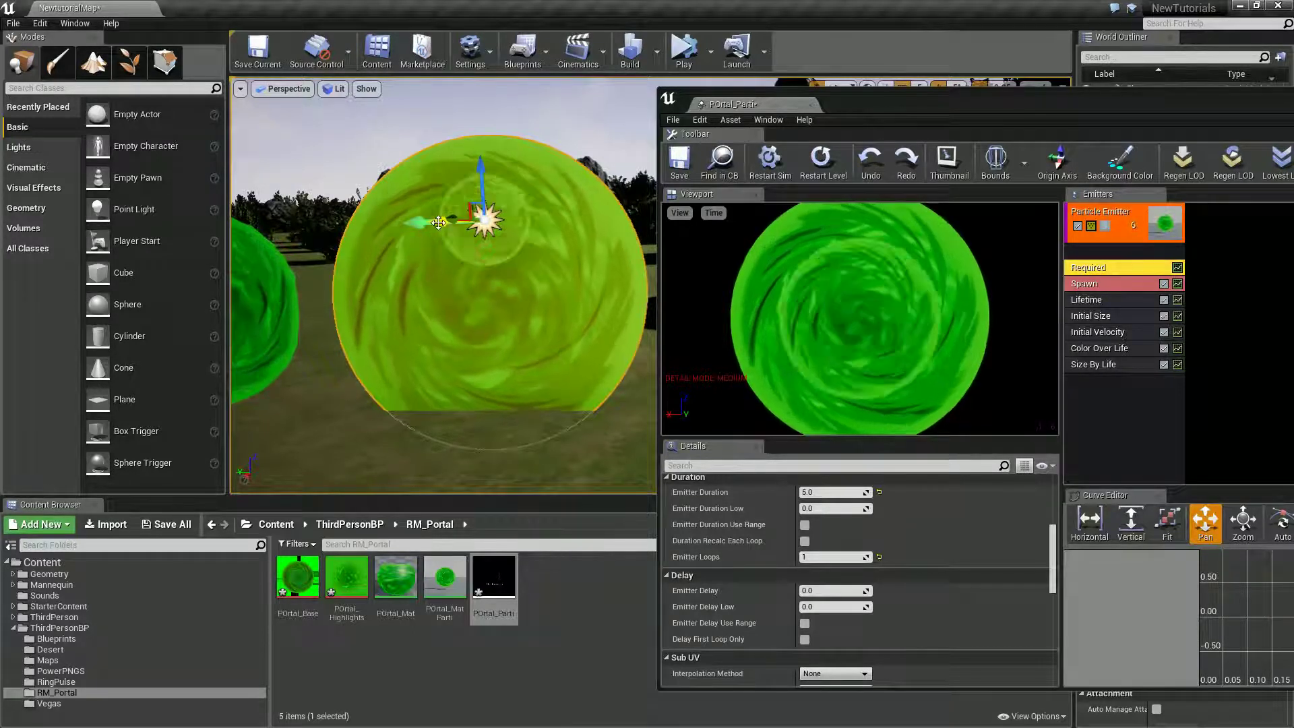
scroll(459, 223, "up", 3)
right_click_drag(462, 222, 537, 367)
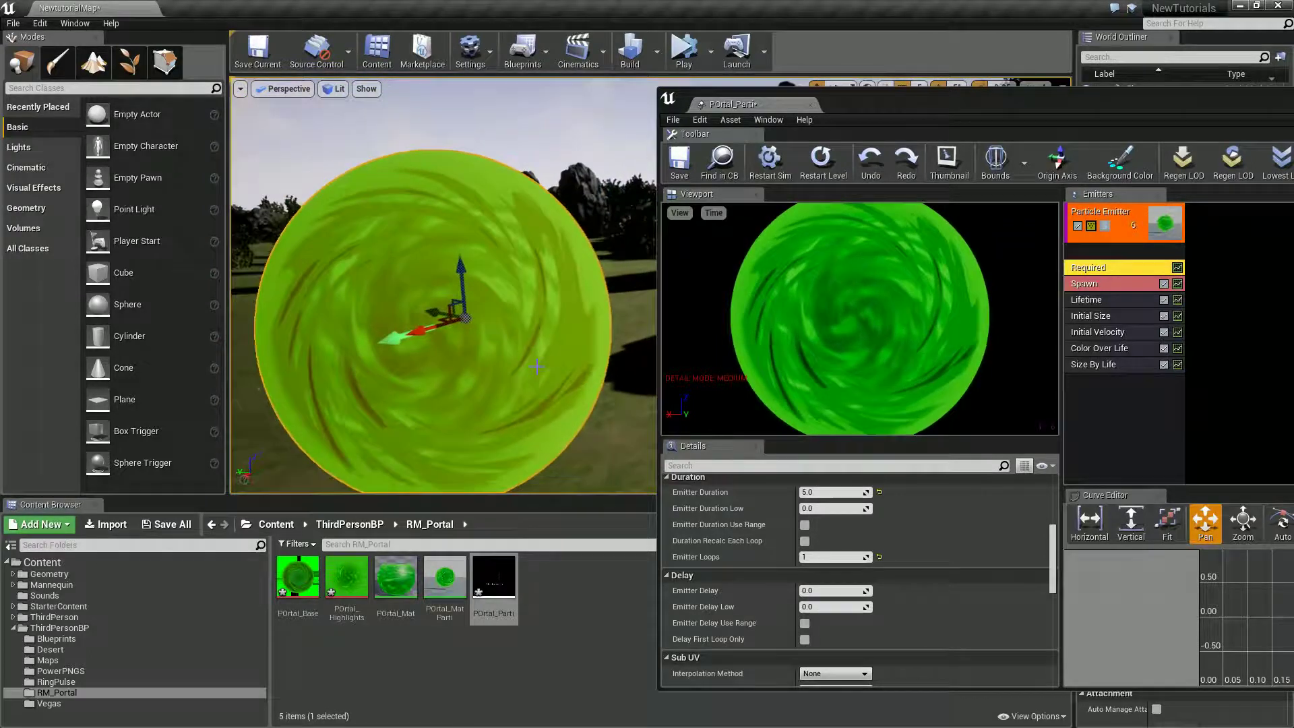
left_click(1086, 299)
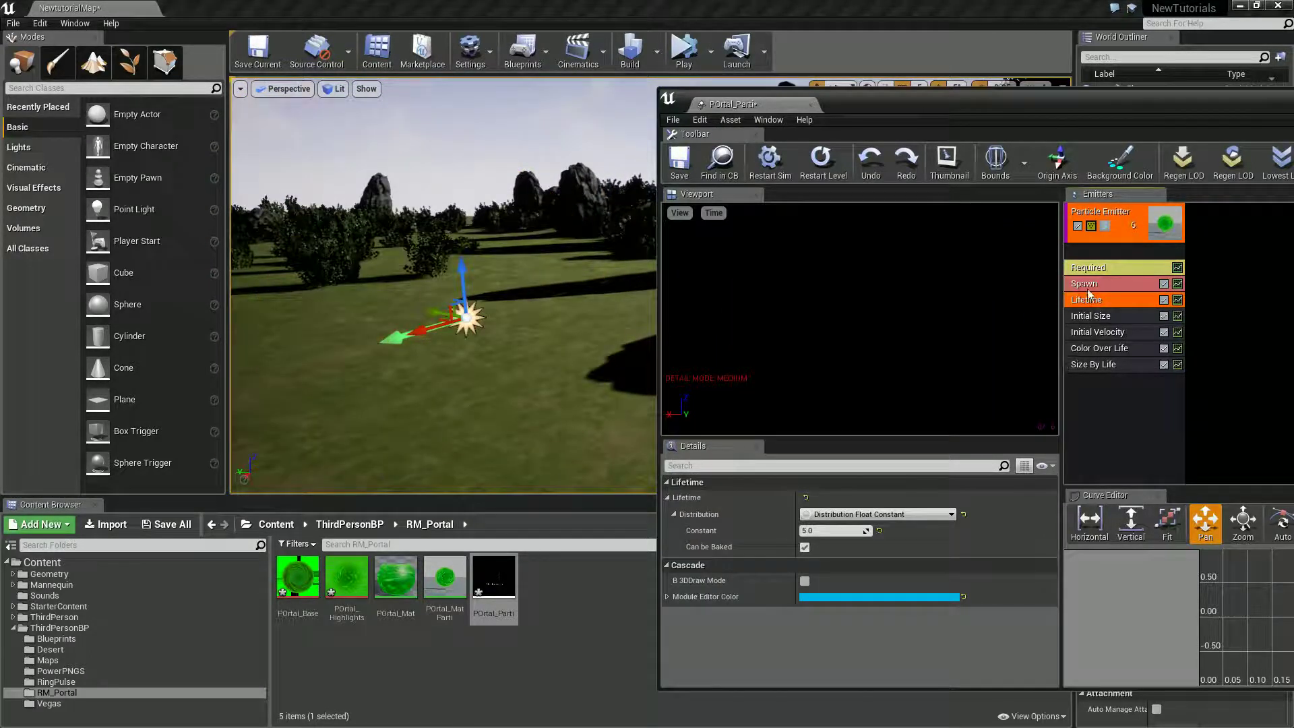
Set Spawn rate to 0, add one burst with Count 1, and save POrtal_Parti
left_click(1085, 284)
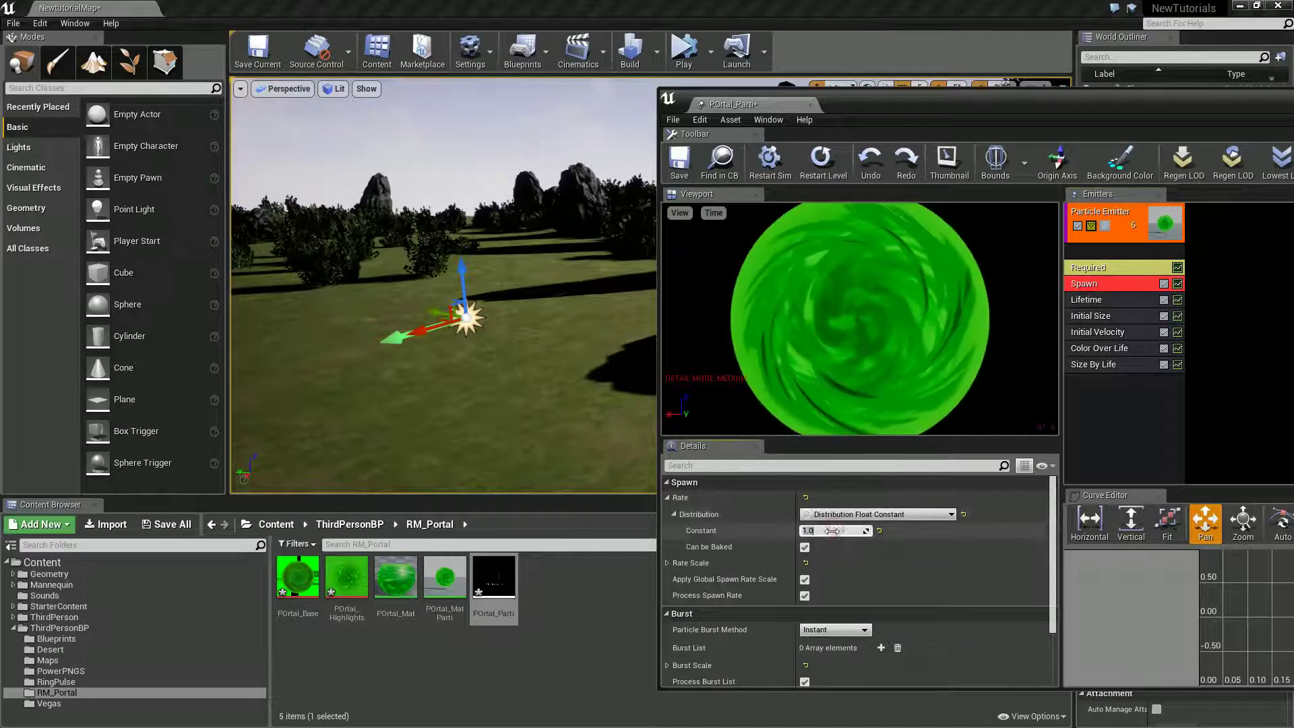
type("0")
key("Return")
scroll(913, 613, "down", 1)
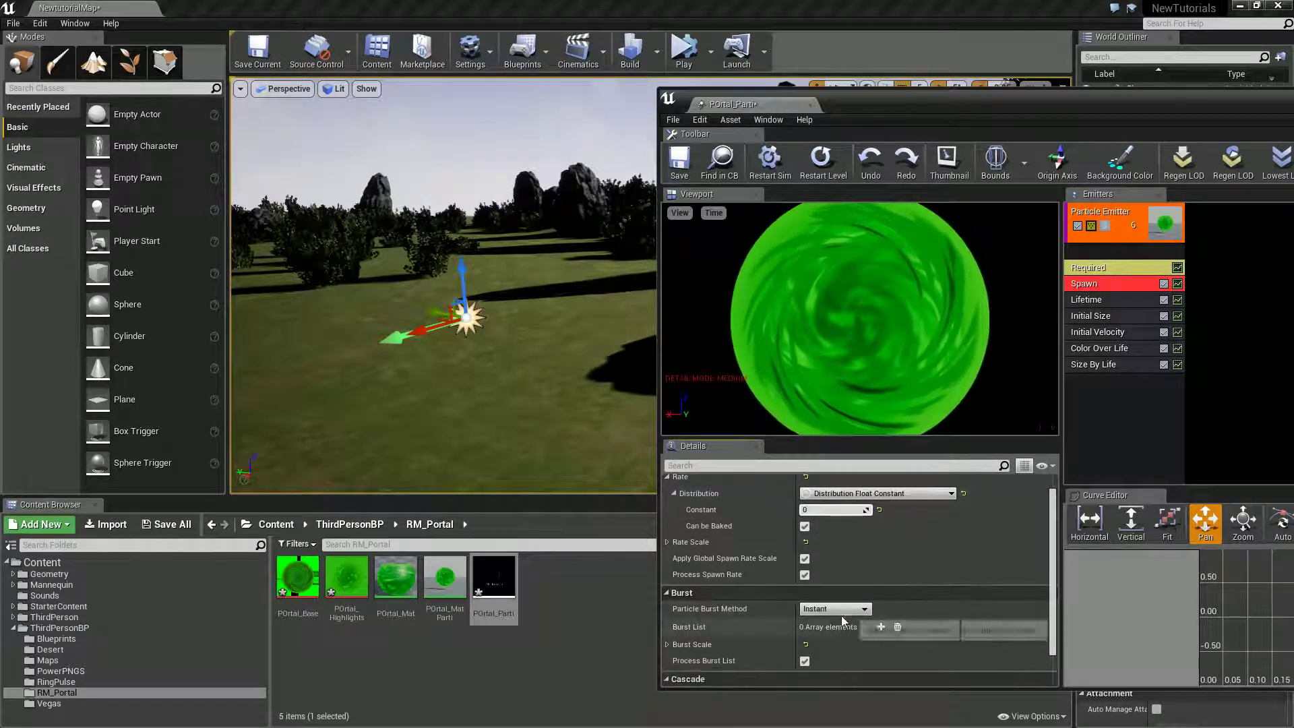
left_click(882, 626)
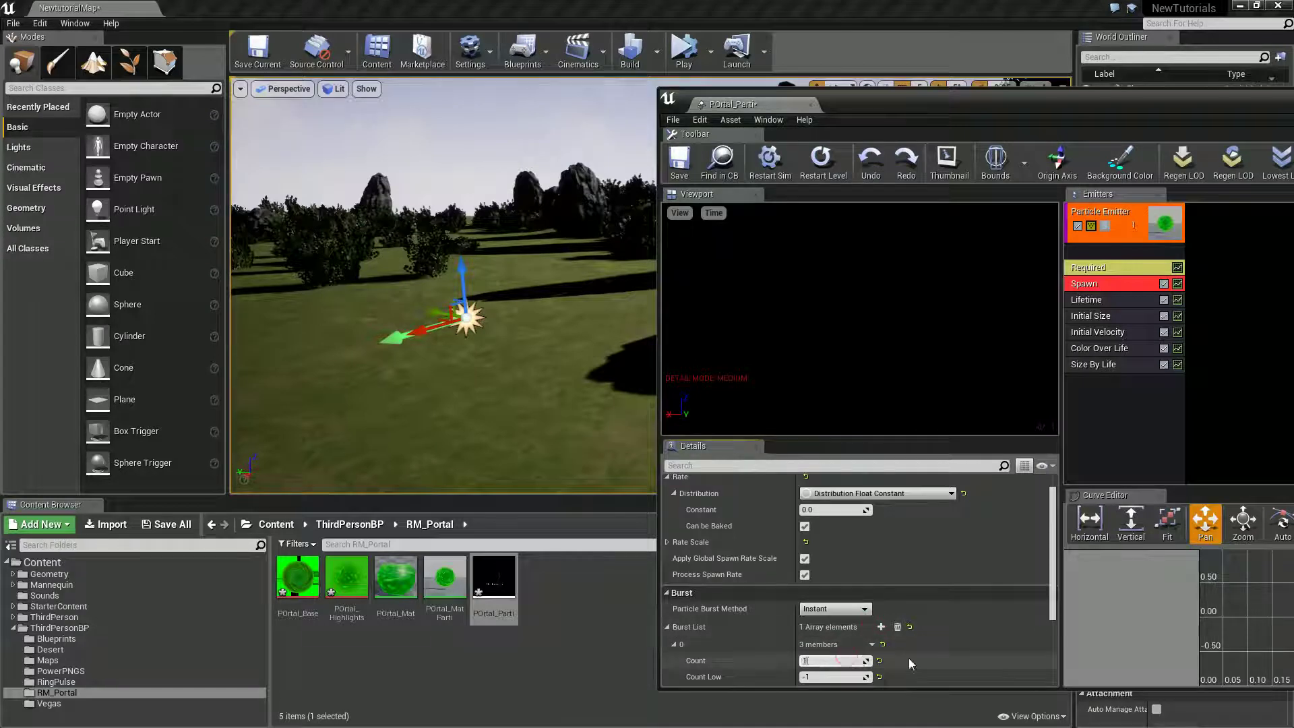
type("1")
left_click(964, 654)
left_click(680, 165)
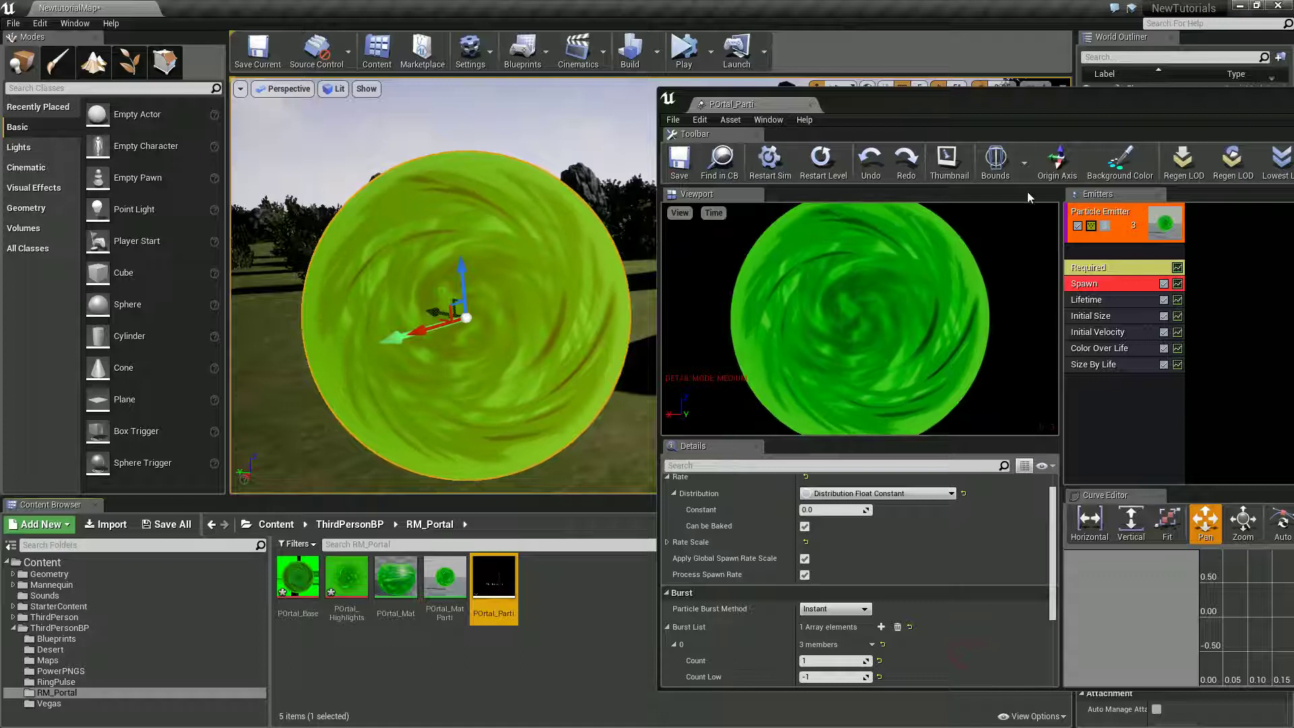
Add a new particle sprite emitter as POrtal_Parti's second emitter
left_click_drag(973, 95, 941, 99)
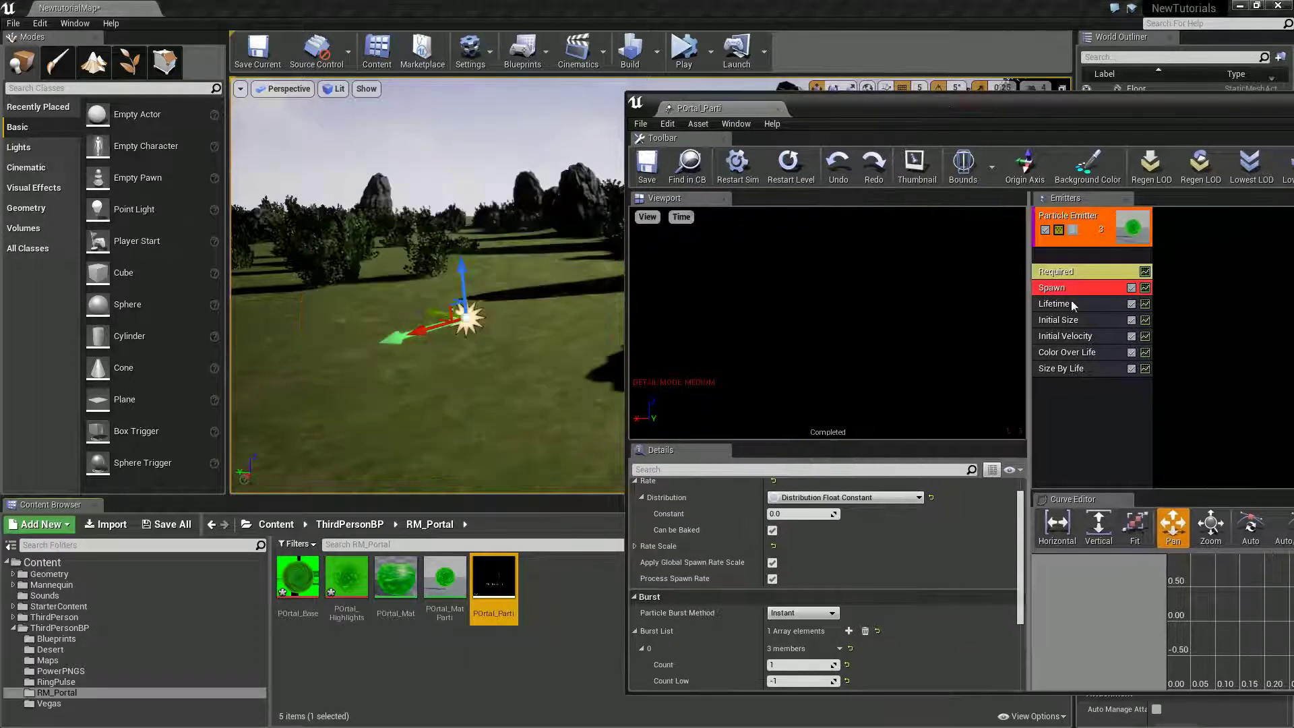
right_click(1177, 278)
left_click(1187, 285)
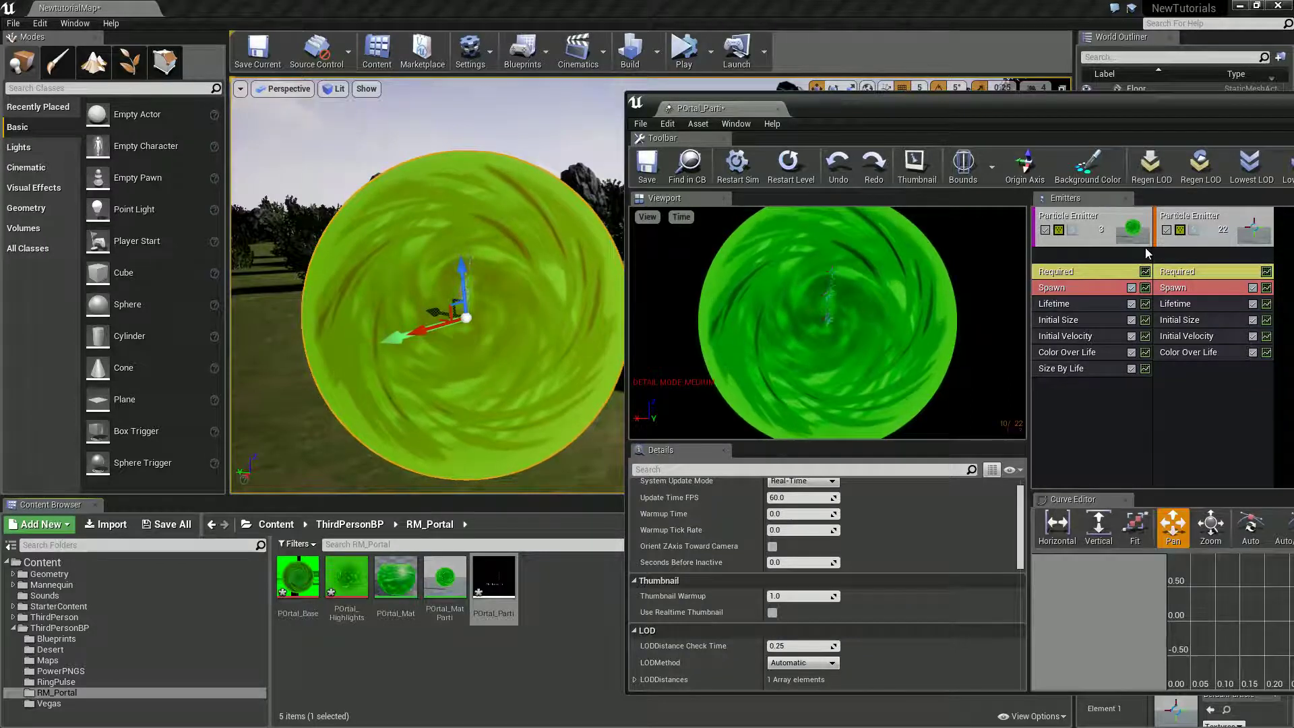
left_click(1182, 240)
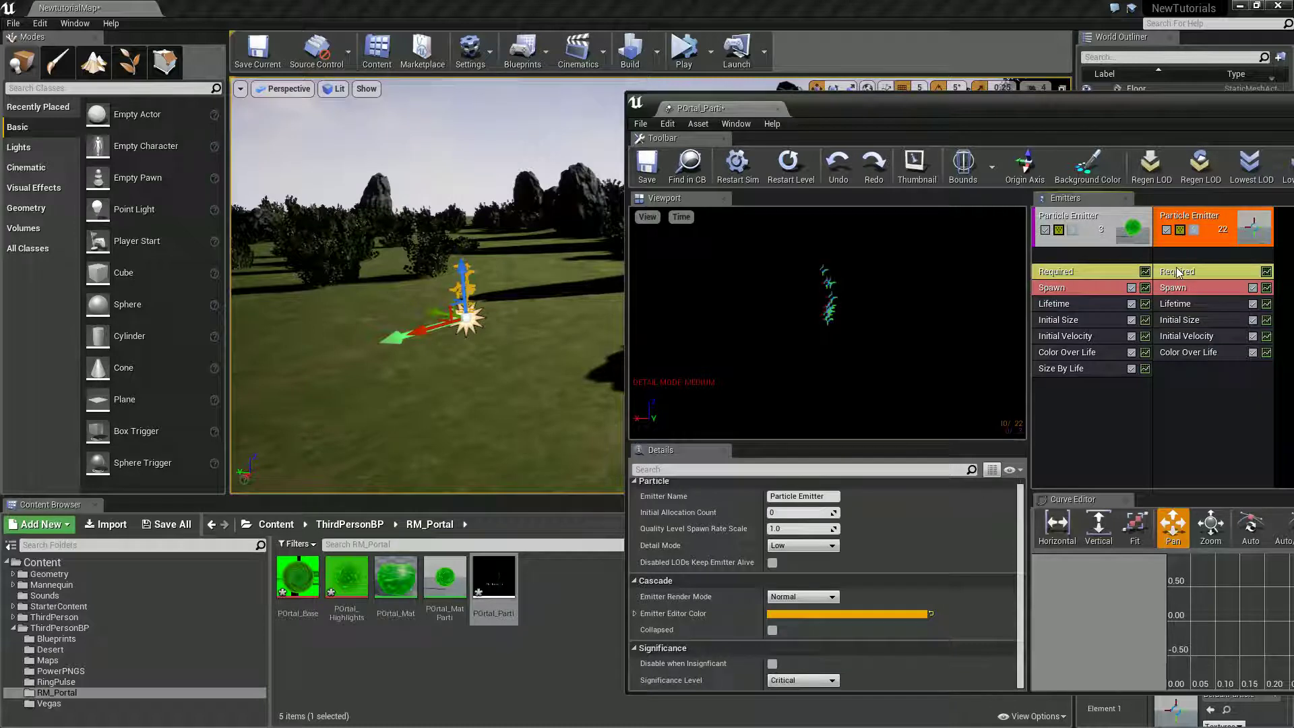
Add a Location > Cylinder module to the new emitter
right_click(1170, 373)
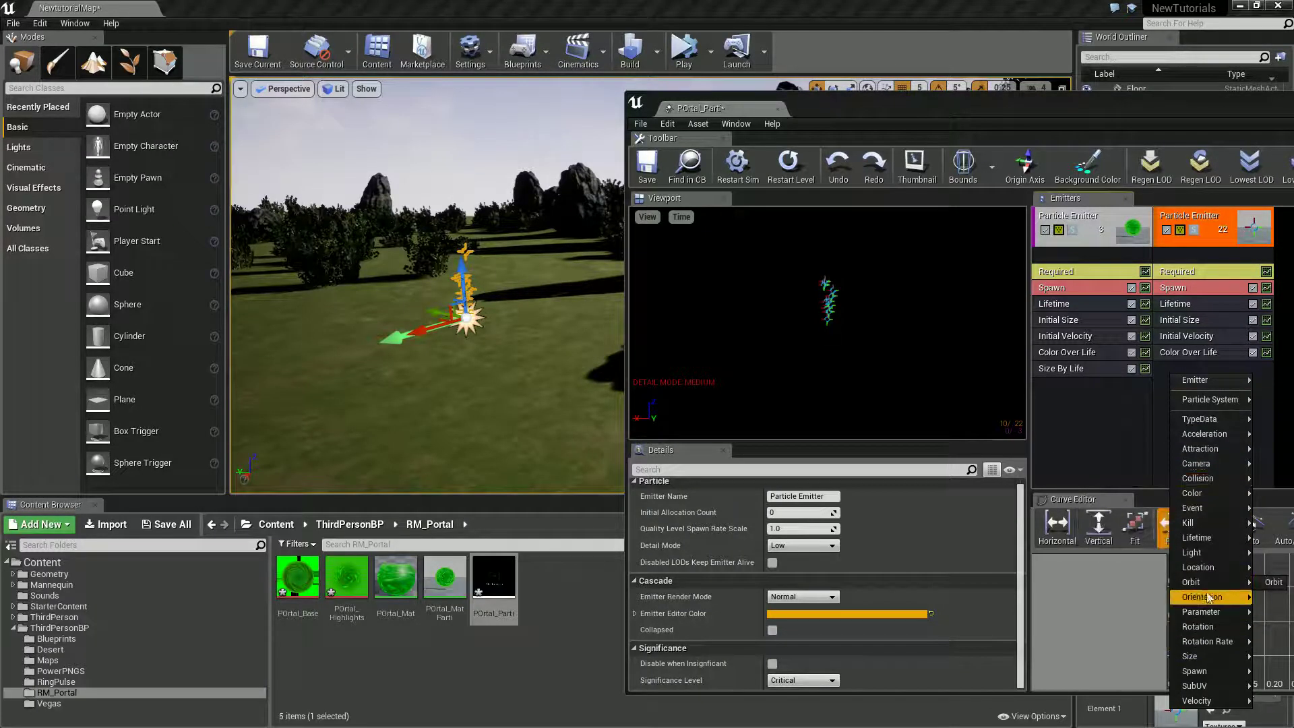
mouse_move(1189, 571)
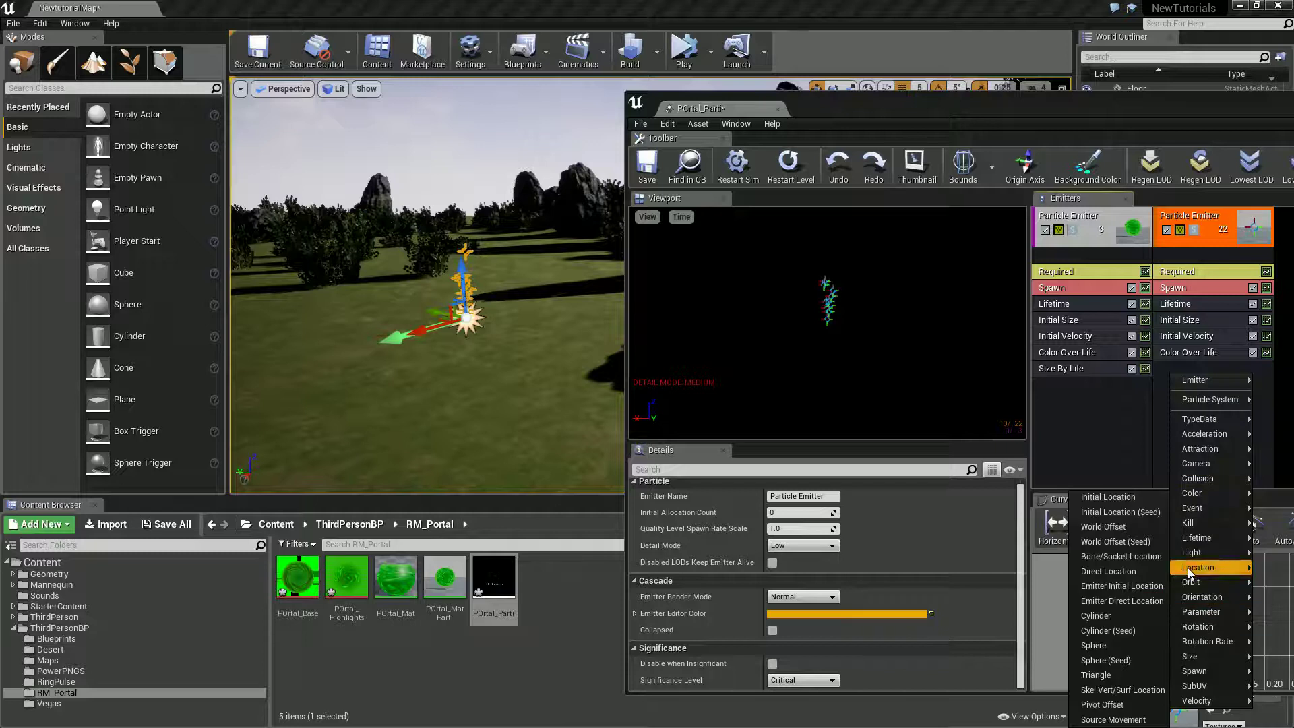
mouse_move(1201, 597)
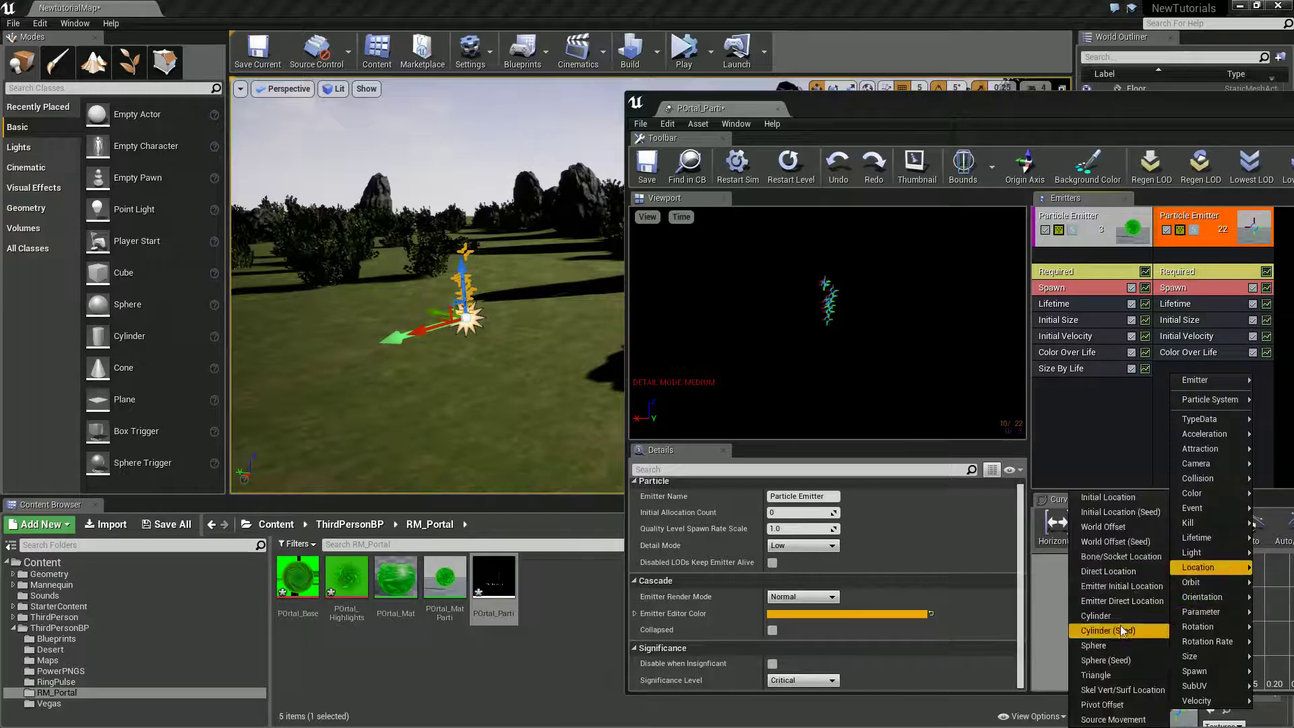
left_click(1119, 615)
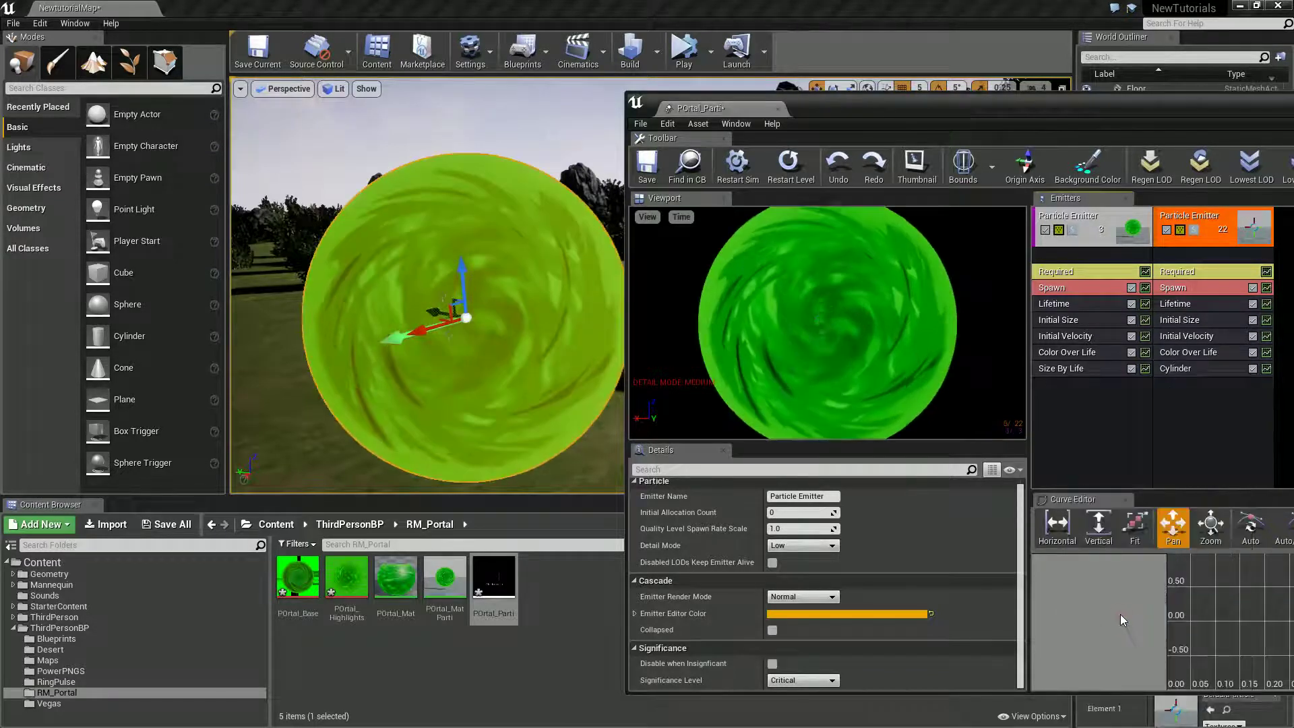
left_click(1207, 366)
Set the Cylinder module's height axis to Y and start radius to about 166
scroll(806, 649, "down", 10)
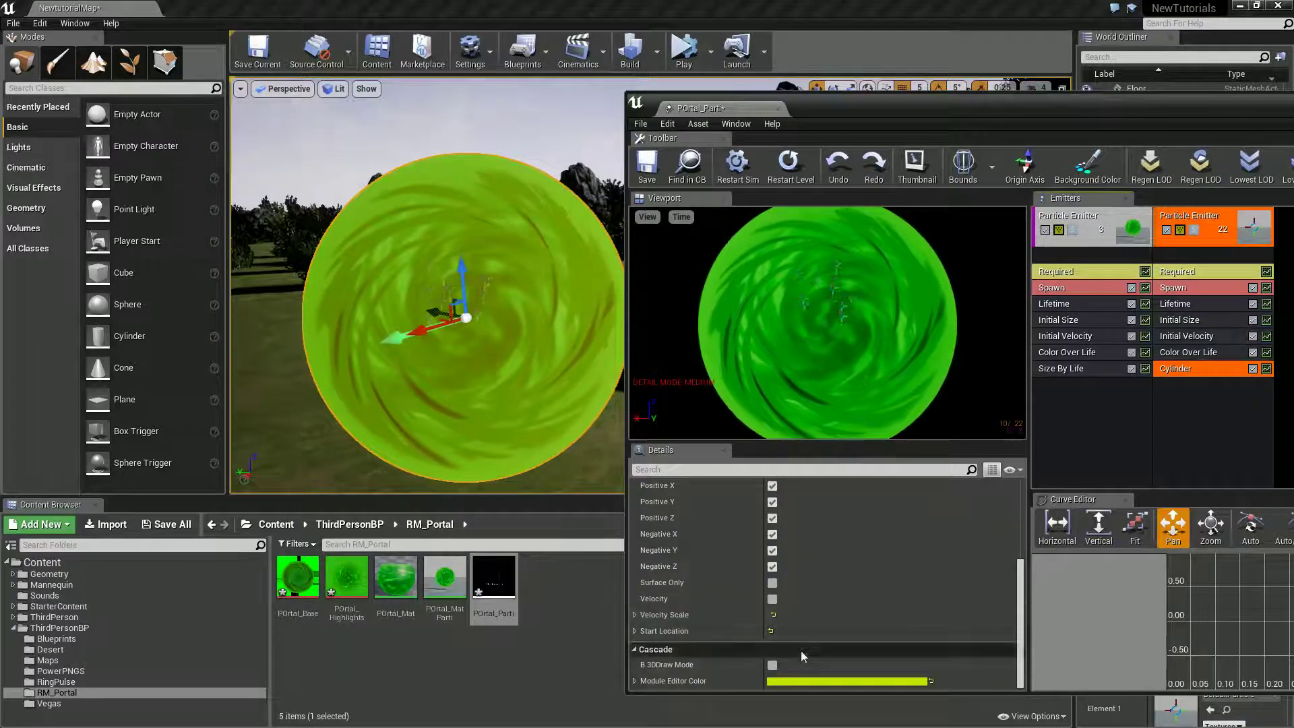
scroll(840, 544, "up", 5)
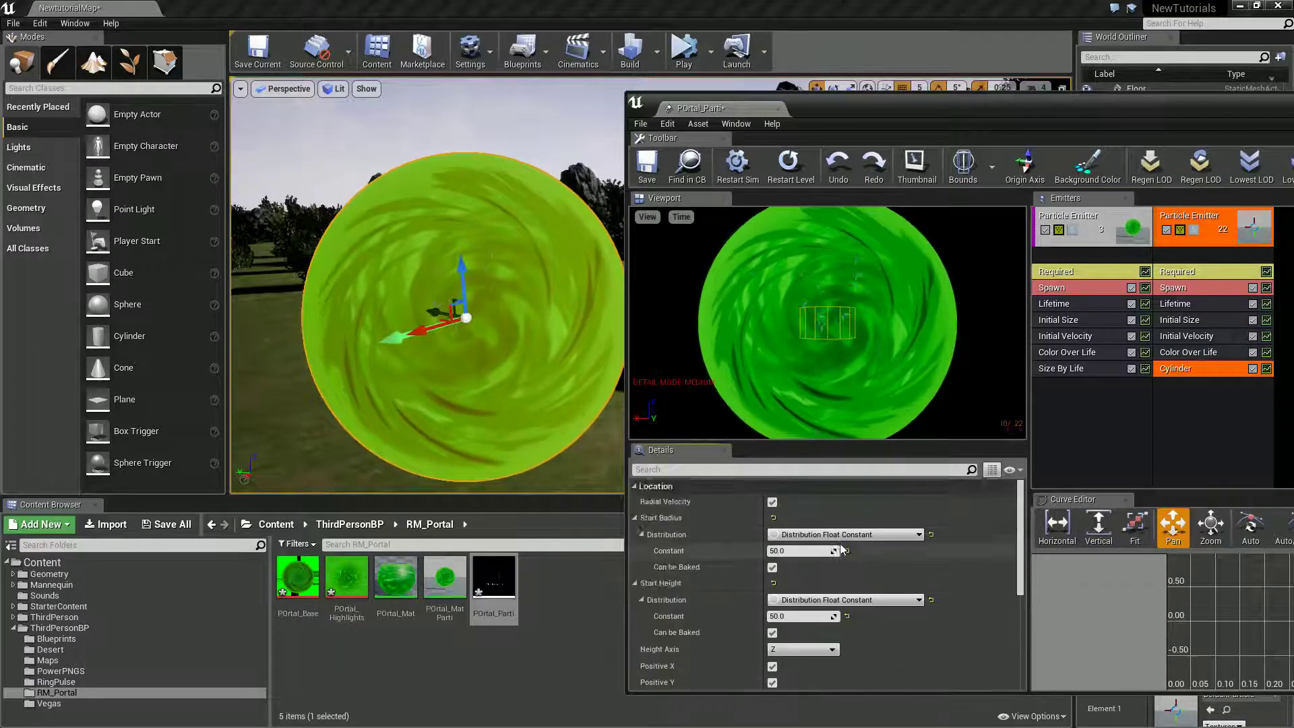
scroll(841, 550, "down", 2)
left_click(806, 607)
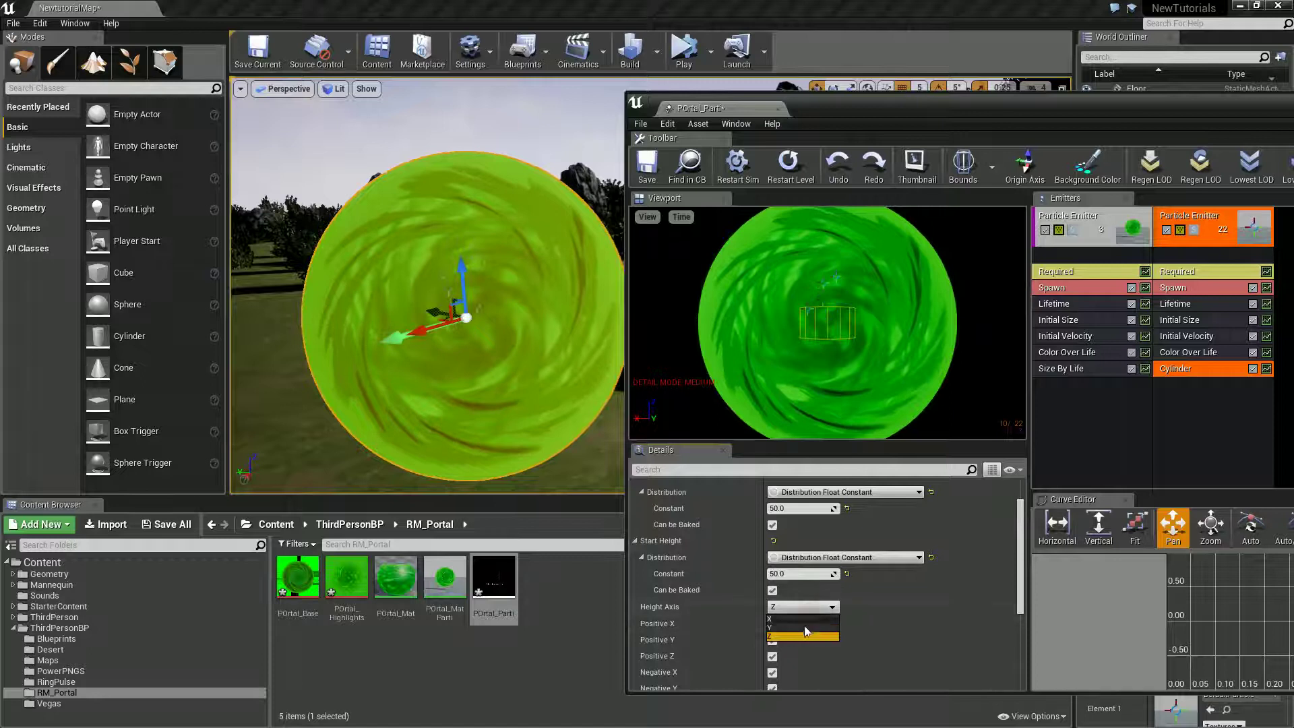
left_click(807, 626)
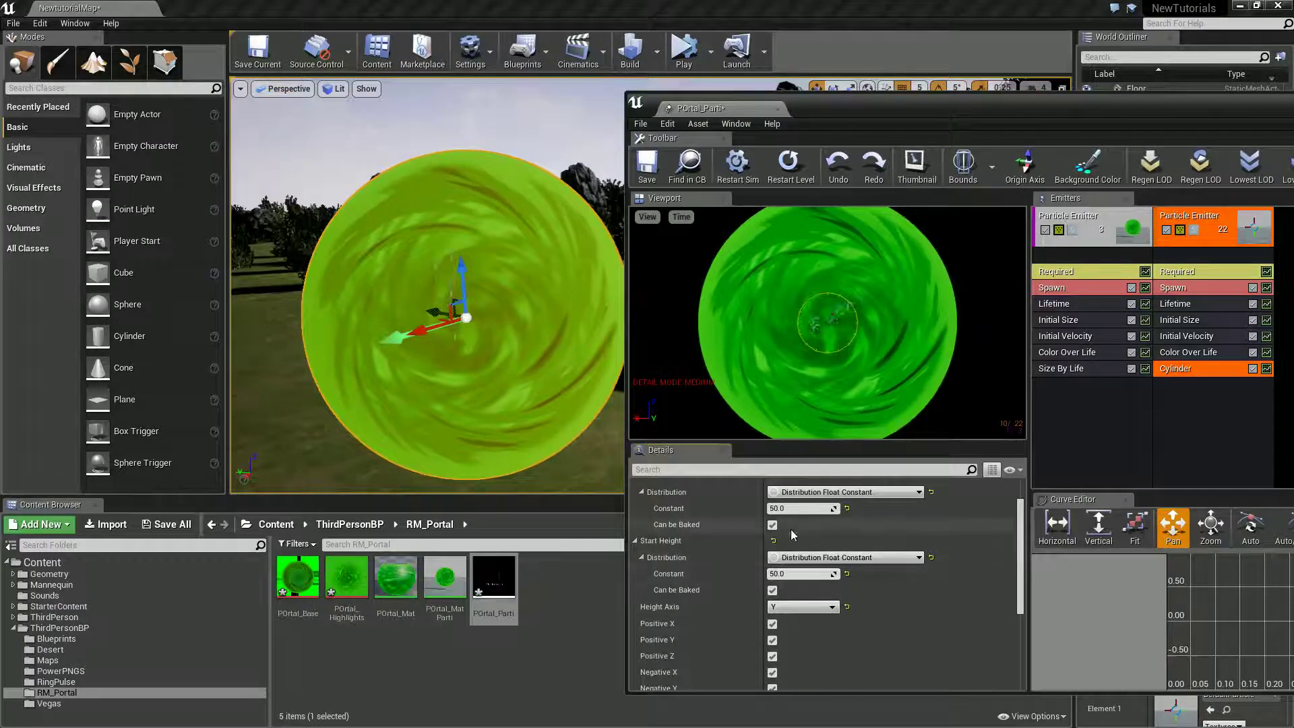
scroll(790, 574, "down", 5)
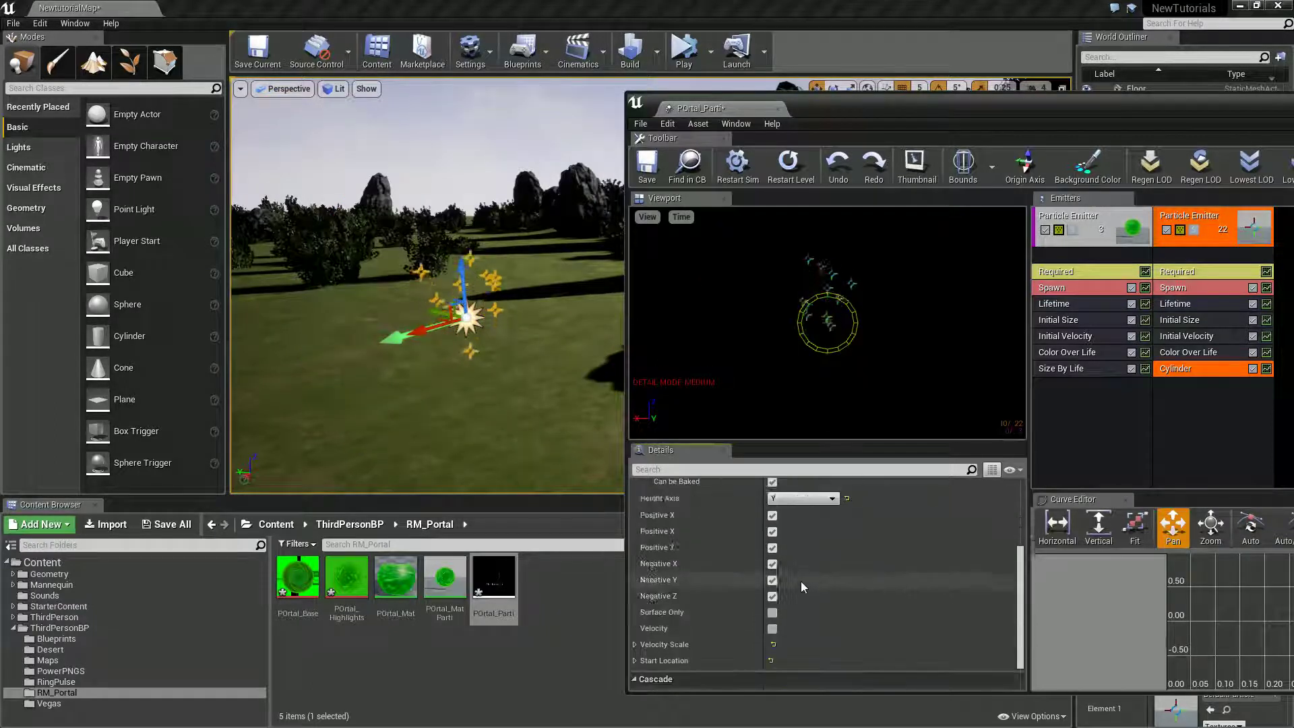
scroll(710, 607, "up", 7)
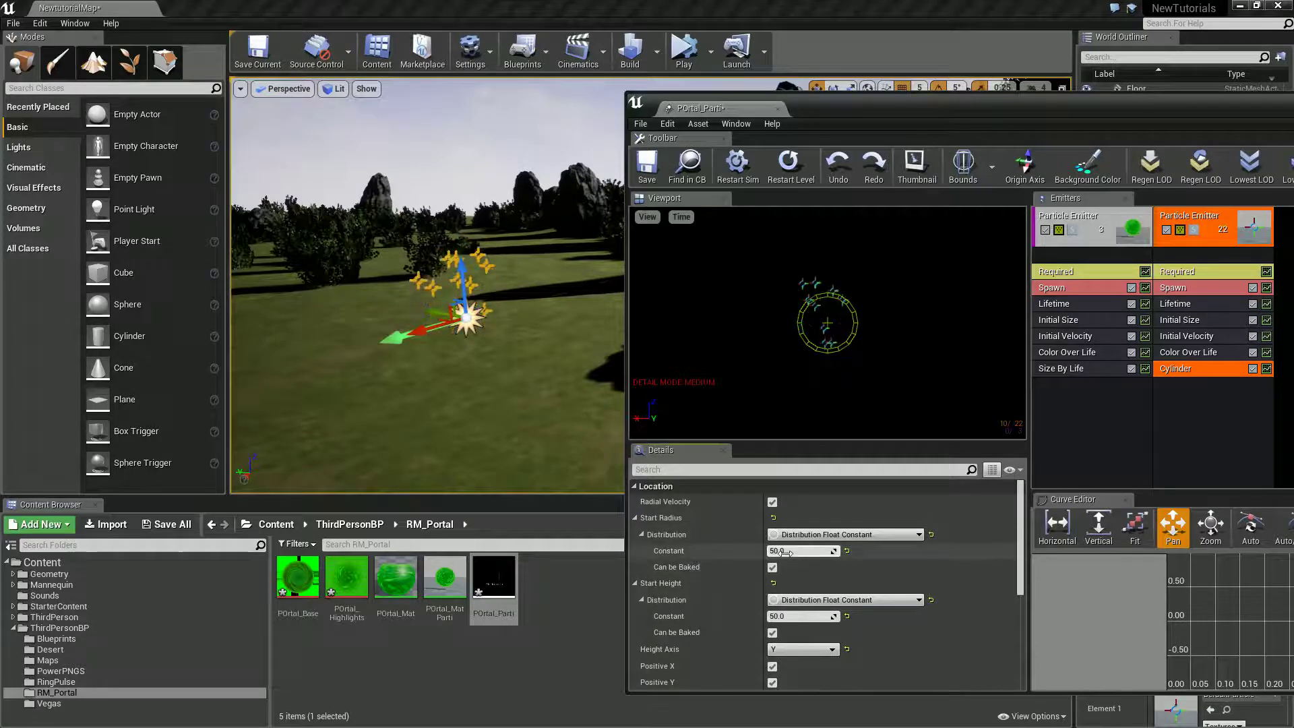
left_click_drag(785, 551, 863, 550)
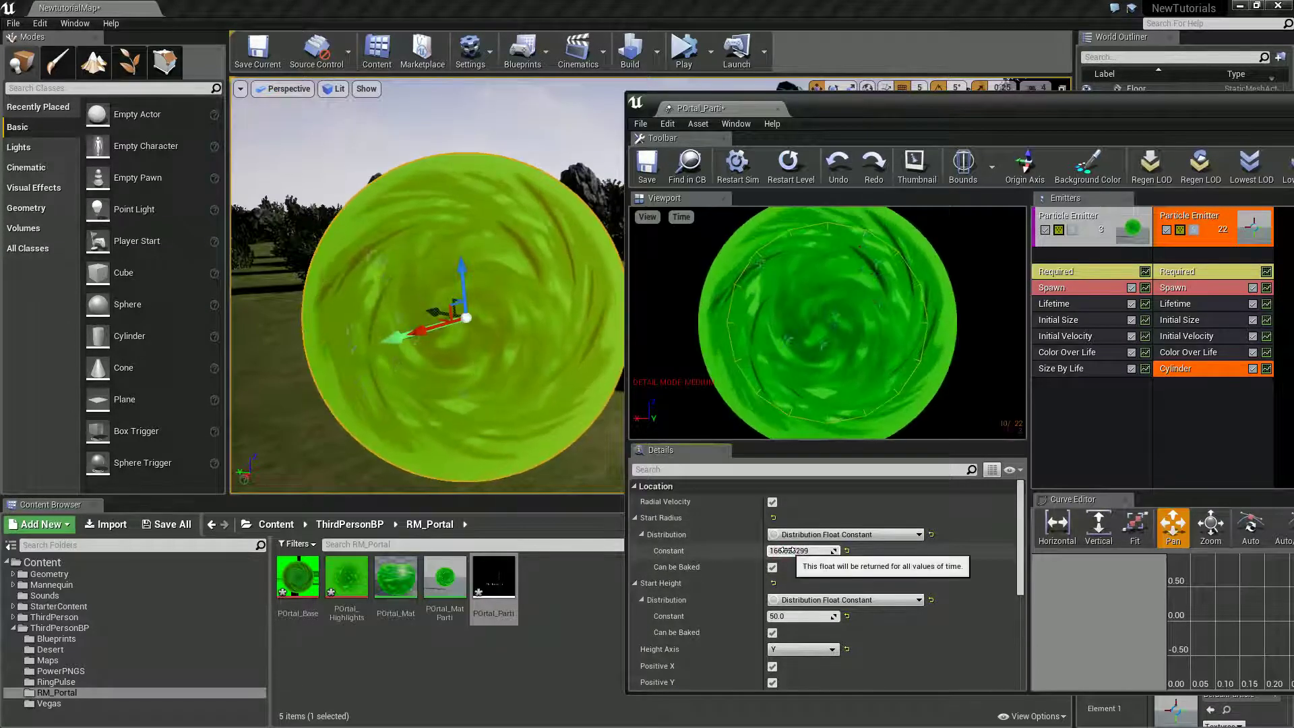
scroll(855, 359, "down", 2)
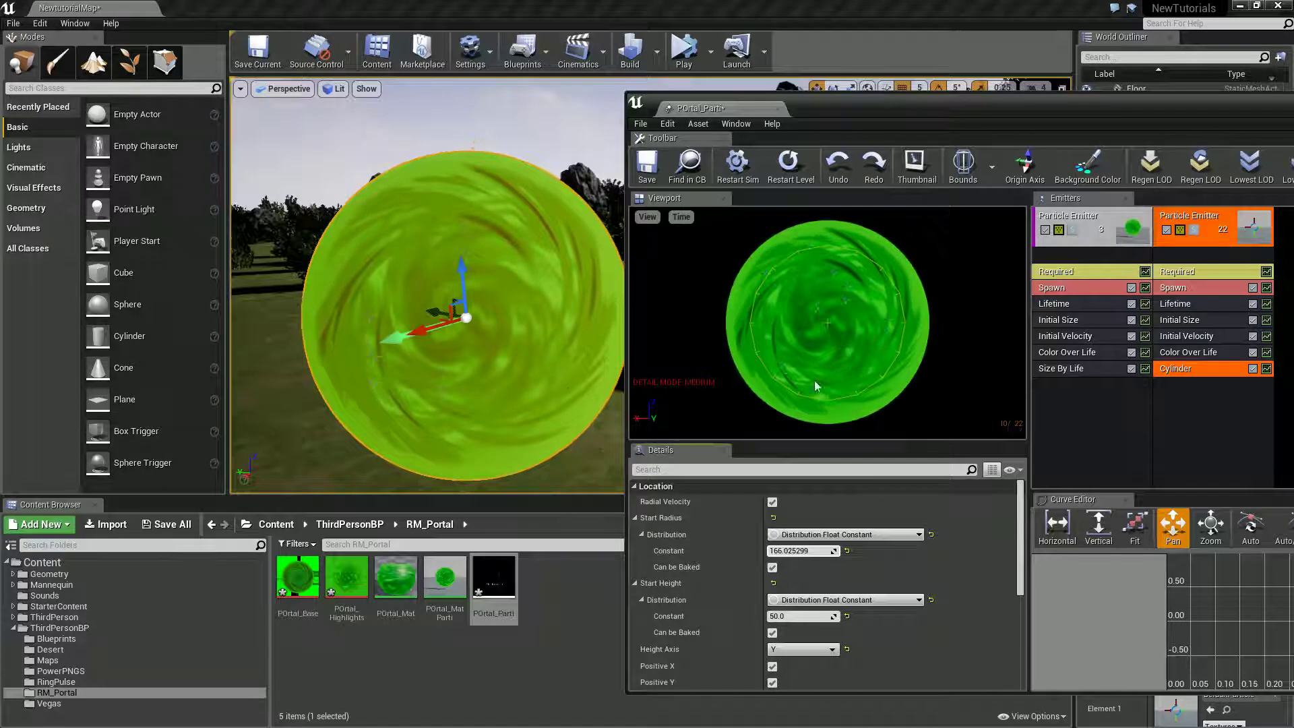
Turn the level view toward the portal and restart the effect to preview it
left_click_drag(580, 367, 579, 368)
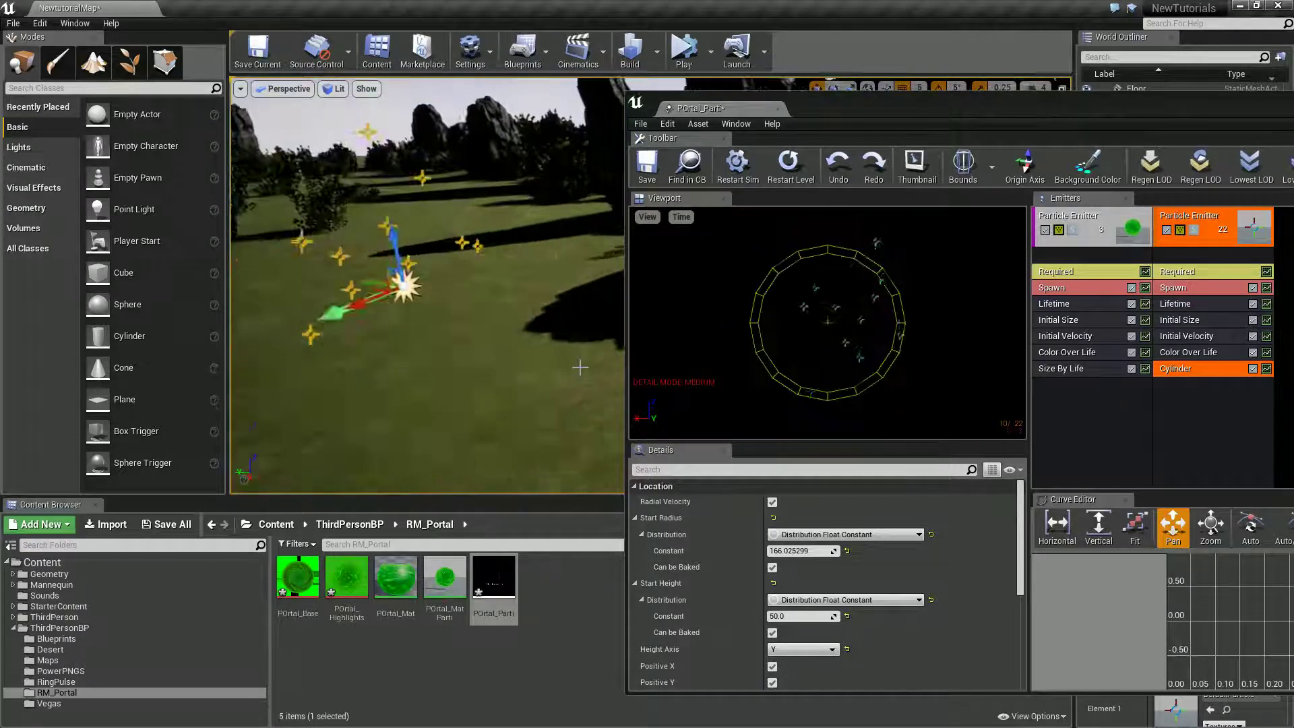
right_click_drag(579, 368, 593, 349)
left_click(557, 267)
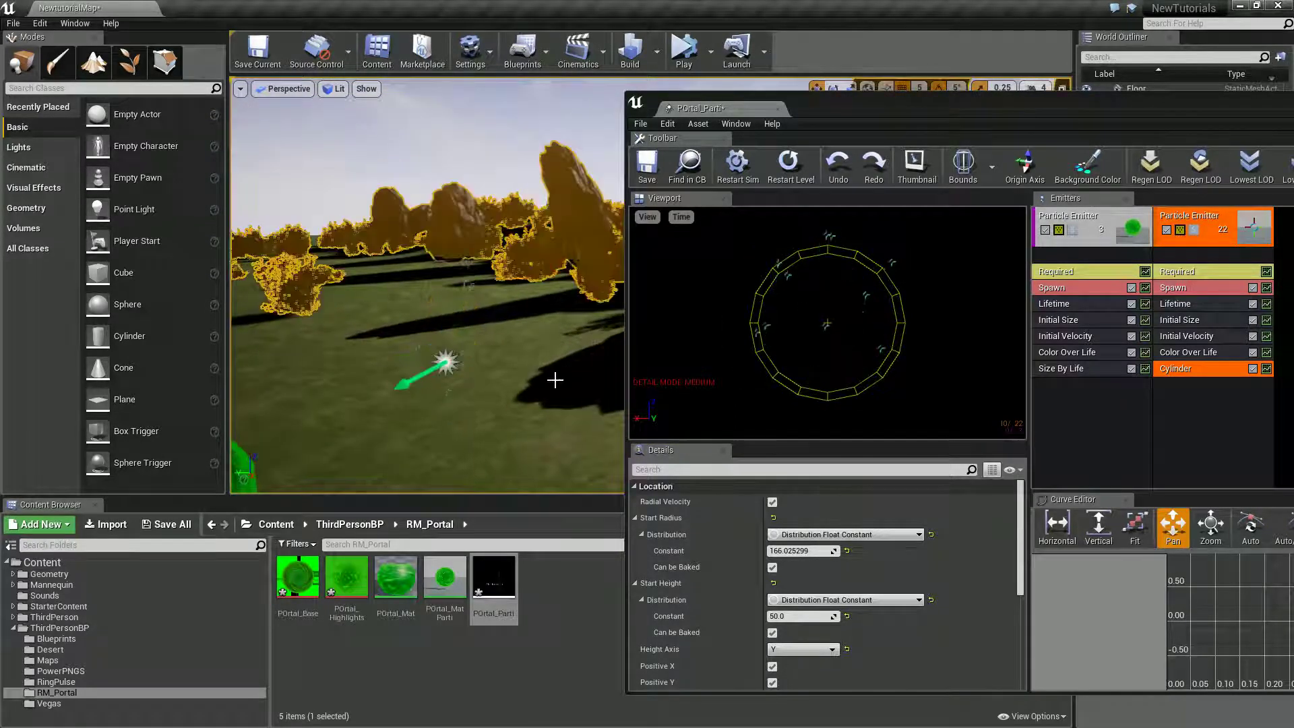
left_click_drag(555, 380, 504, 364)
left_click(781, 165)
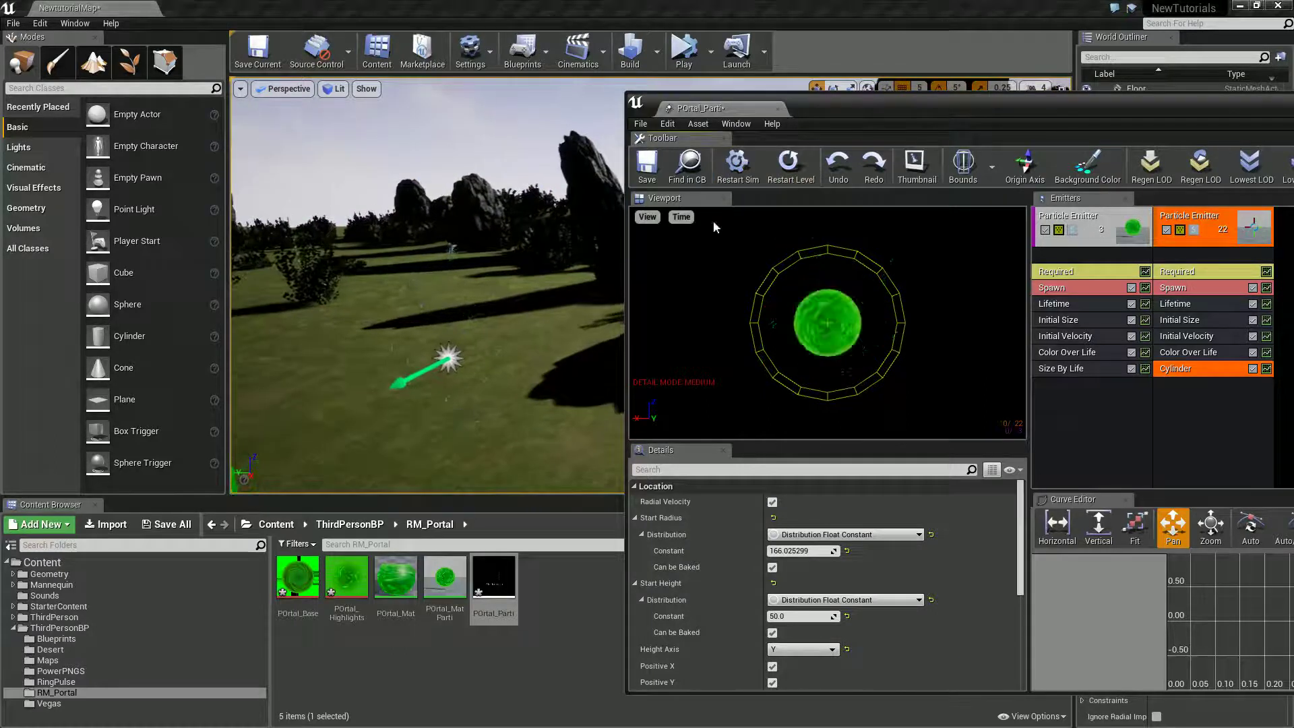
left_click_drag(476, 433, 465, 451)
left_click(785, 168)
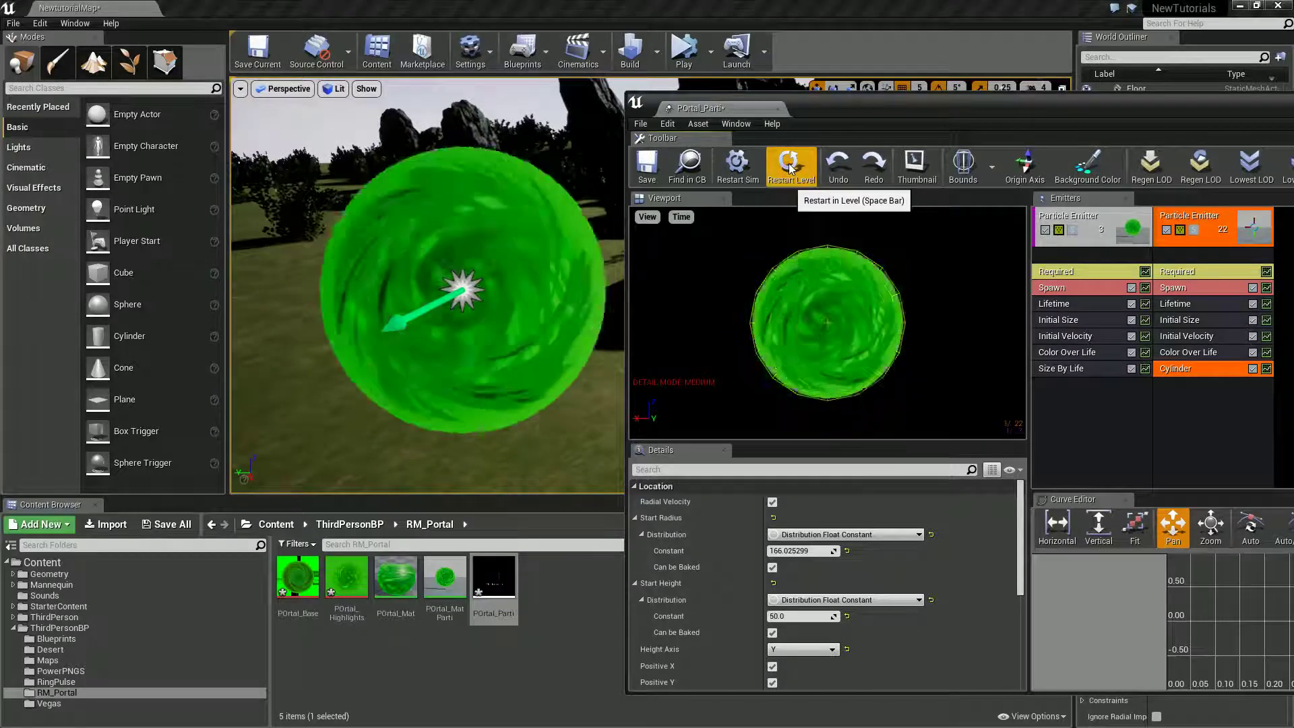
Set the dots' Initial Velocity Min Z to -10, trying 100 for the Y values
left_click(1180, 337)
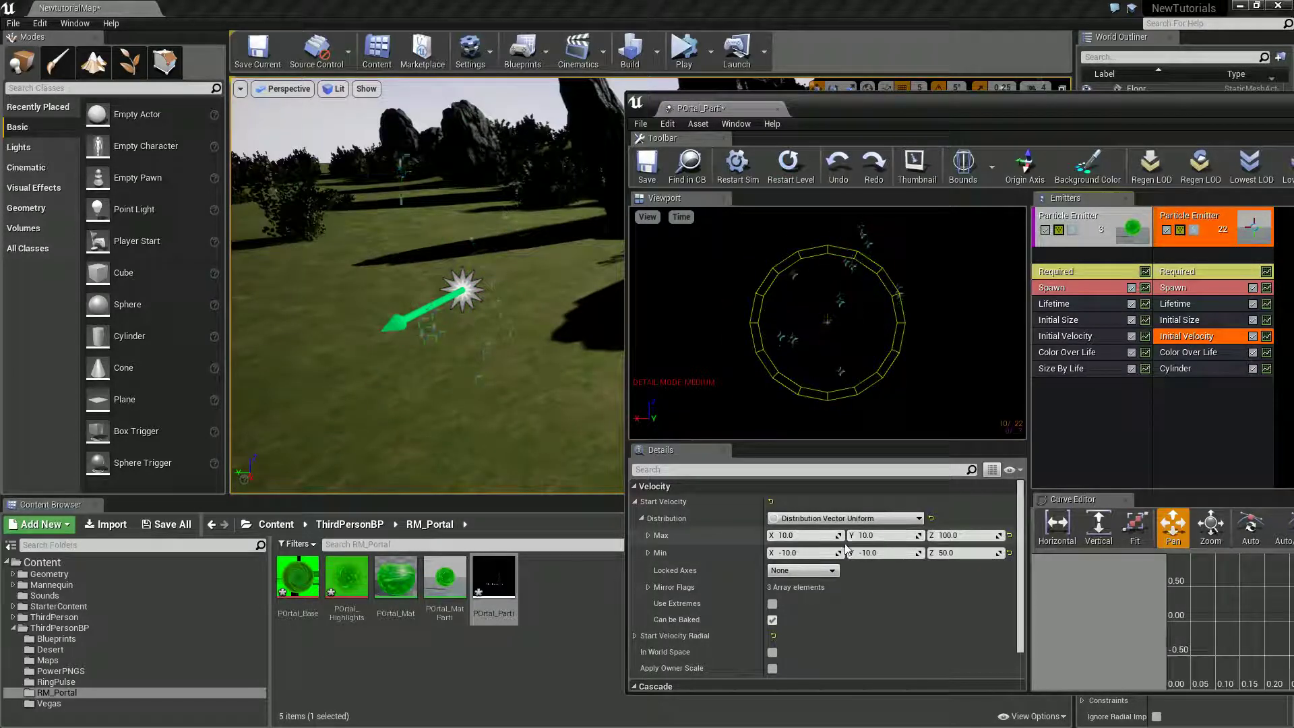
type("10")
left_click(956, 552)
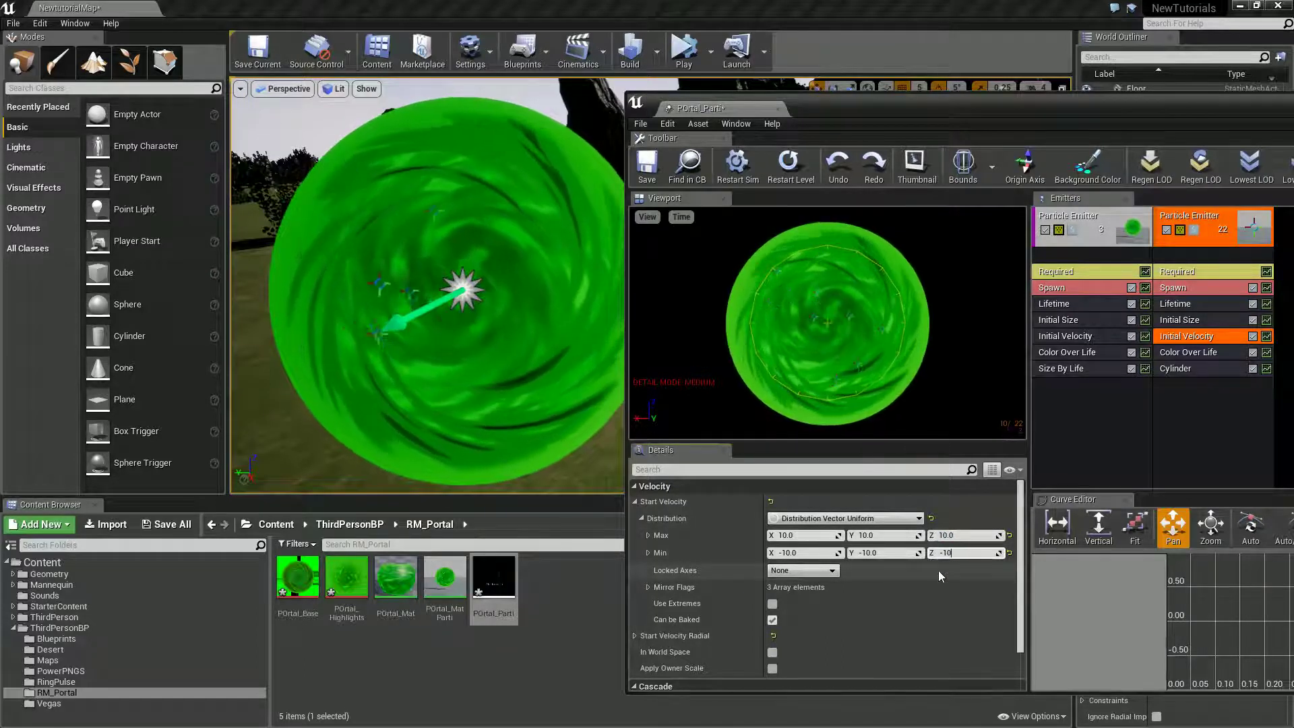
key("Return")
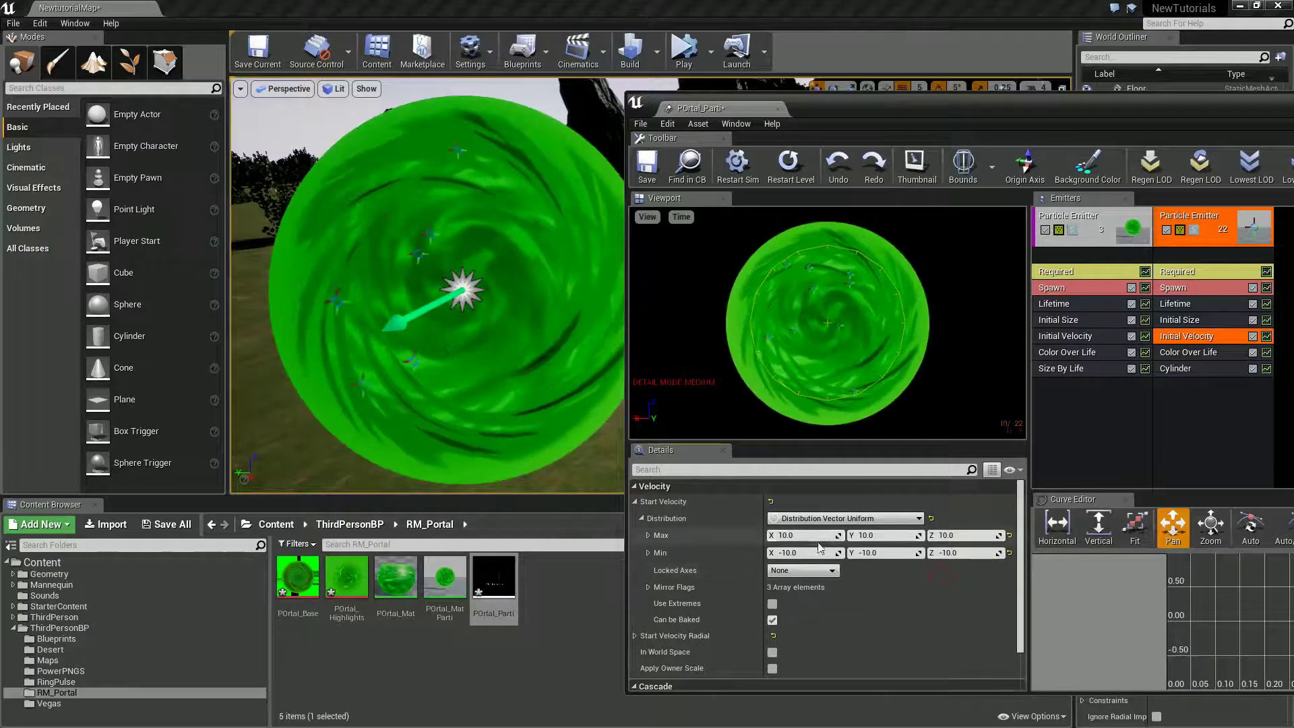
left_click(870, 535)
type("100")
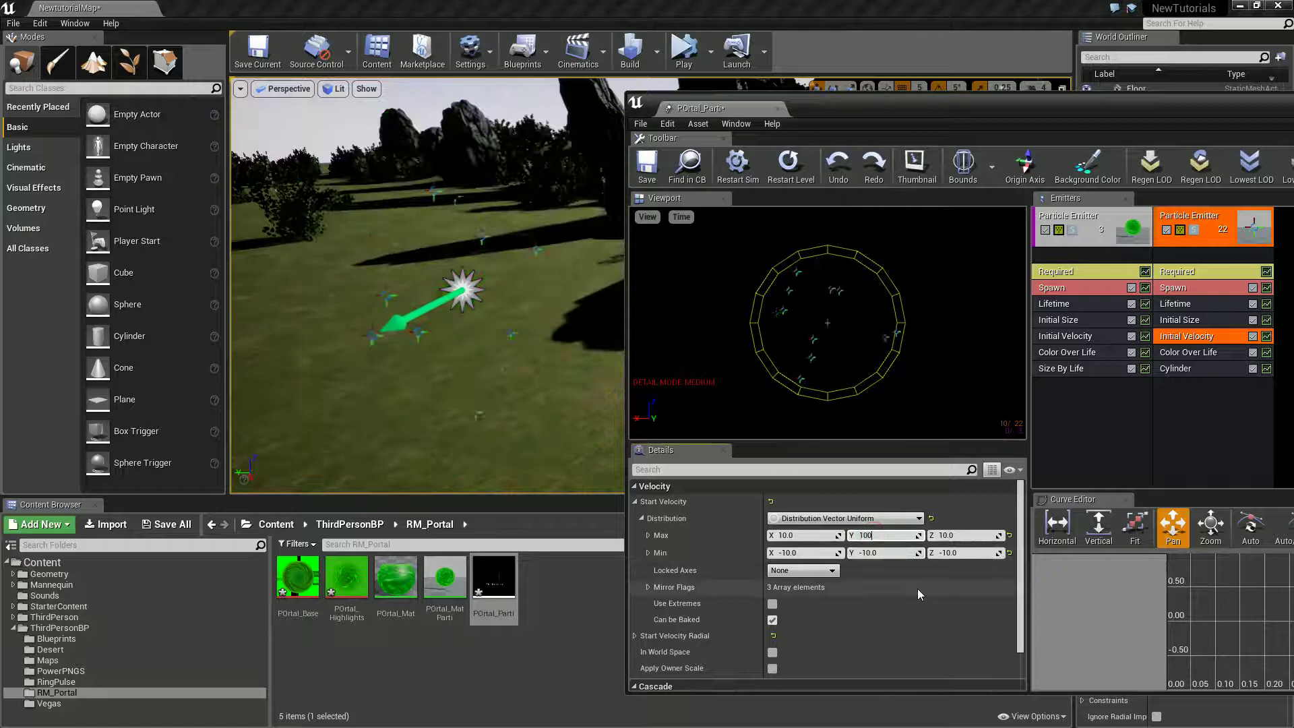
key("Return")
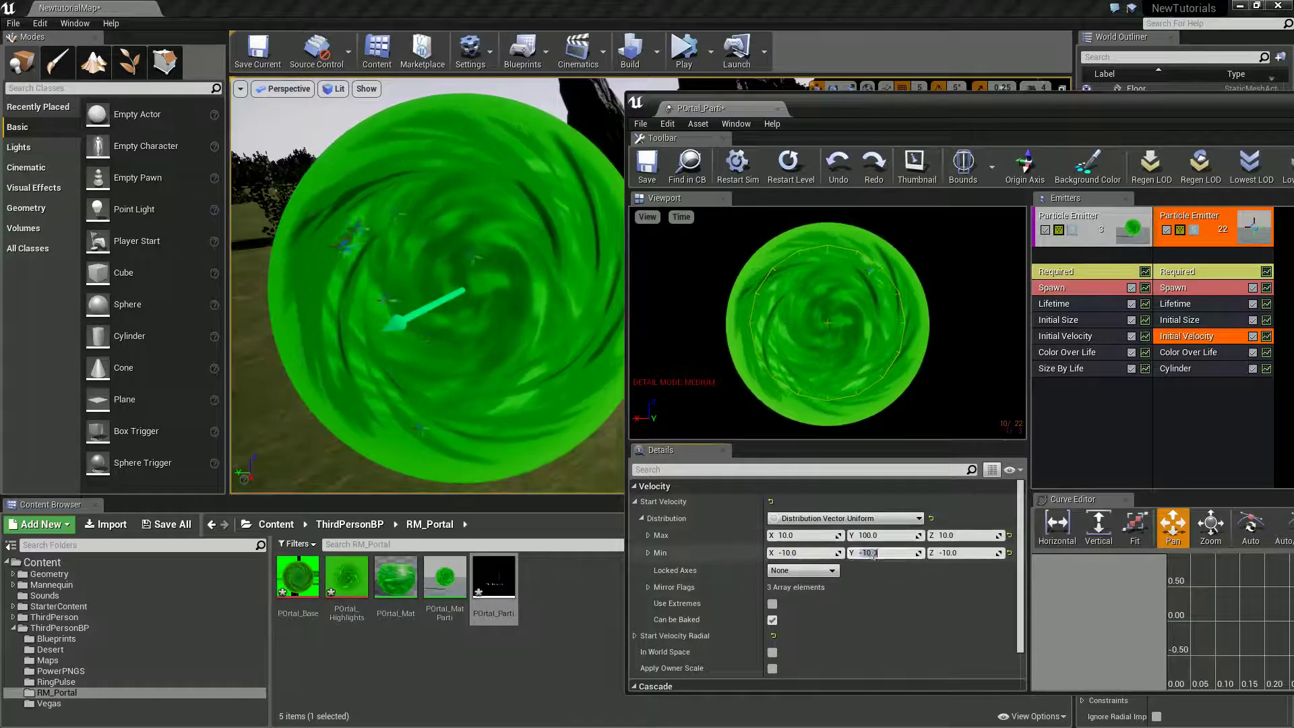
type("100")
key("Return")
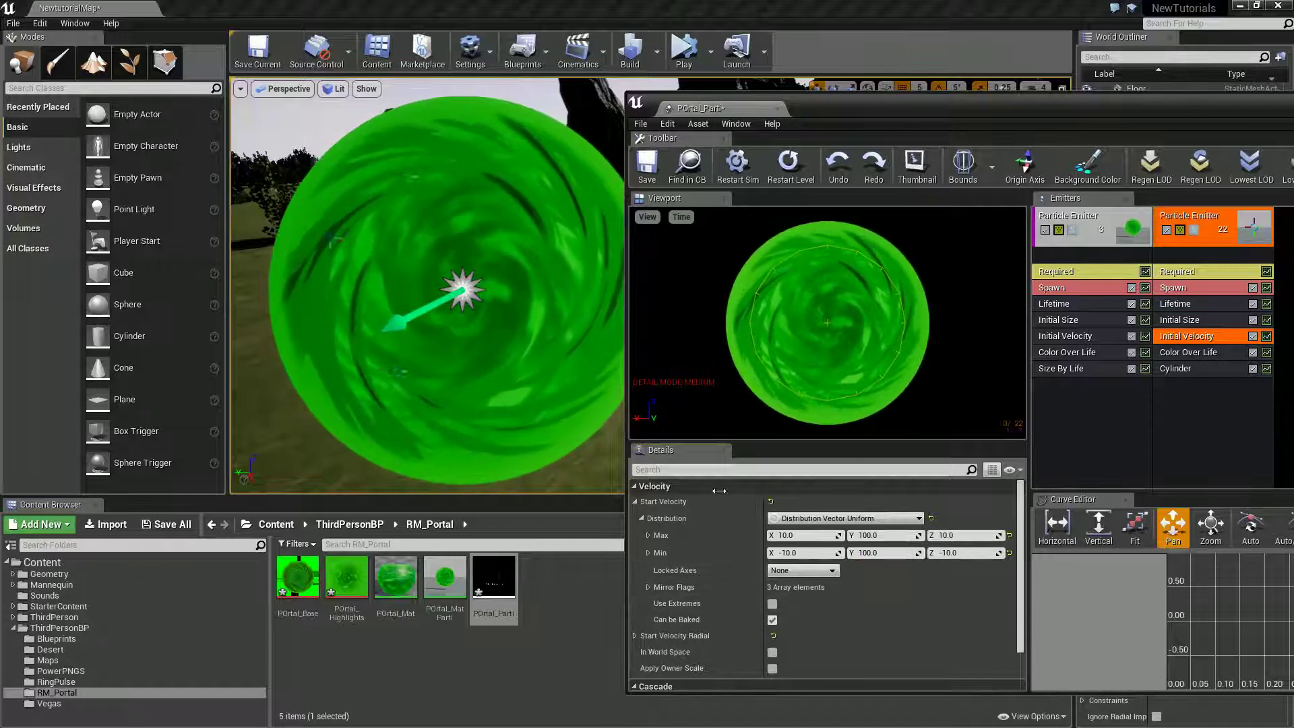
Set Initial Velocity Max Y to 10, Min Y to -10 and Max X to 200
left_click(870, 535)
type("10")
left_click(875, 553)
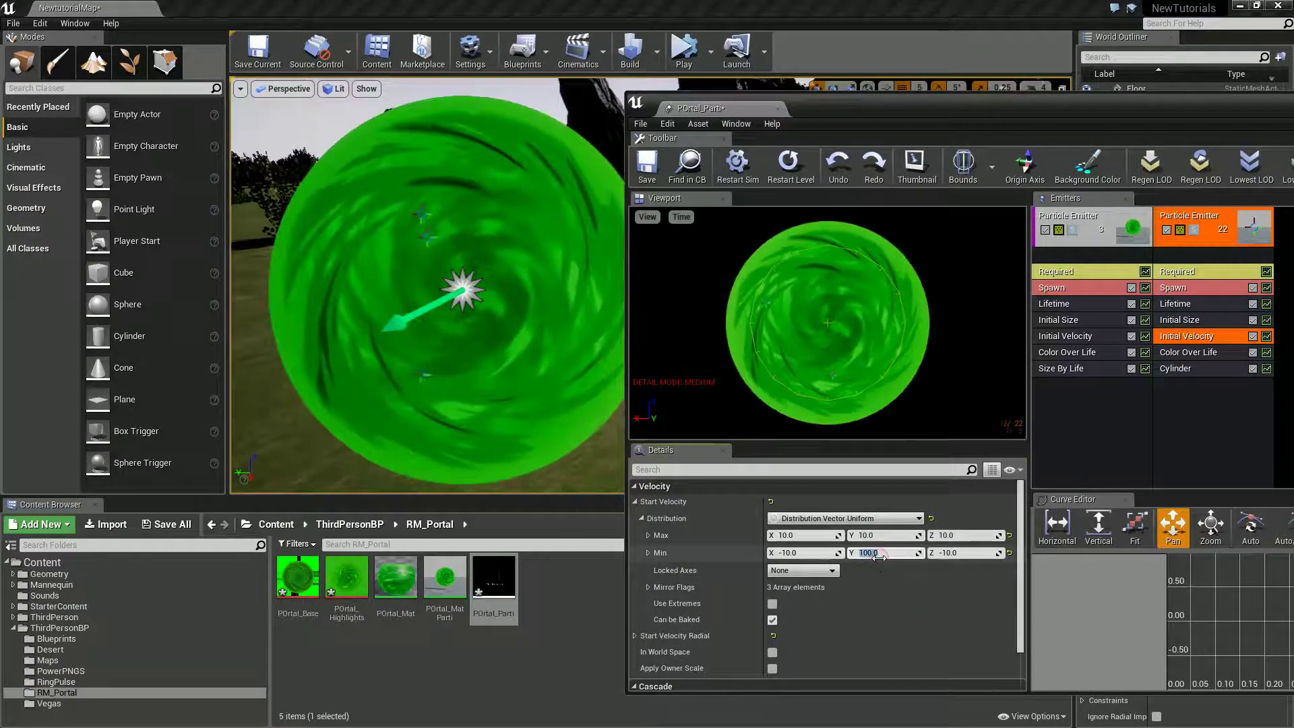
type("-10")
key("Return")
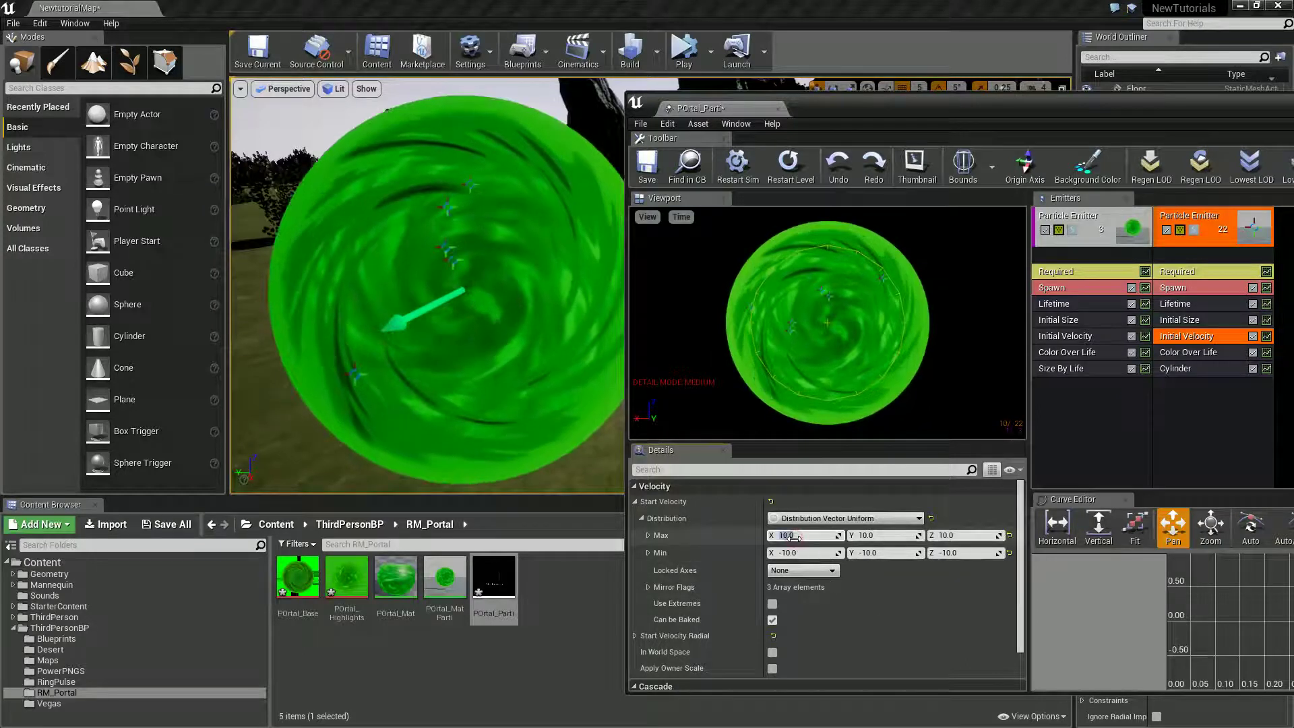
left_click(792, 535)
type("200")
key("Return")
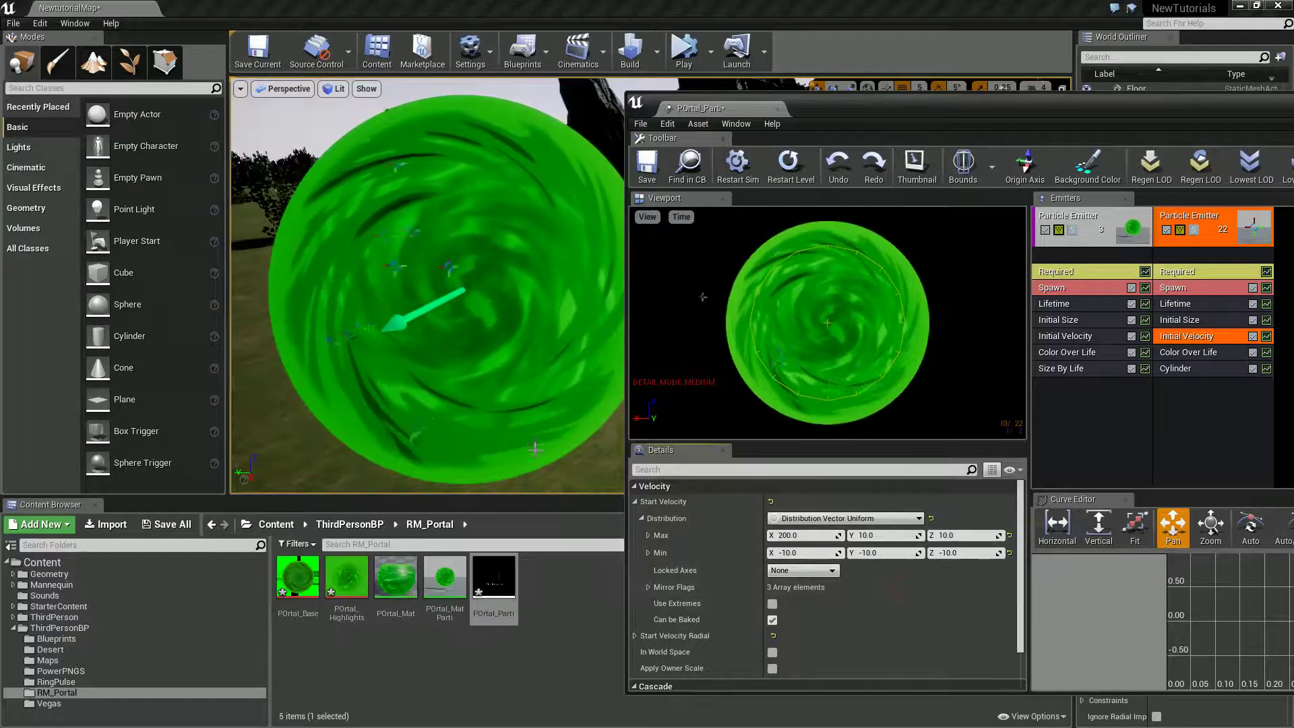
left_click_drag(528, 418, 586, 425)
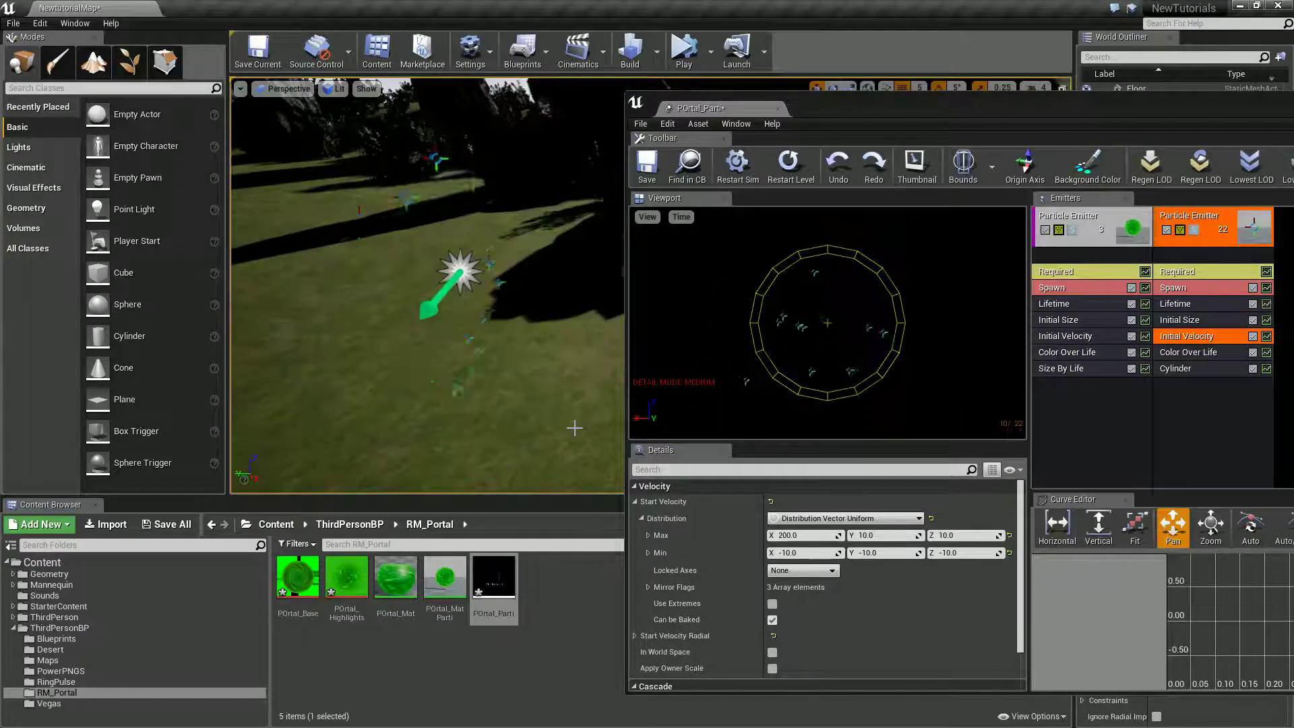
left_click_drag(575, 428, 546, 403)
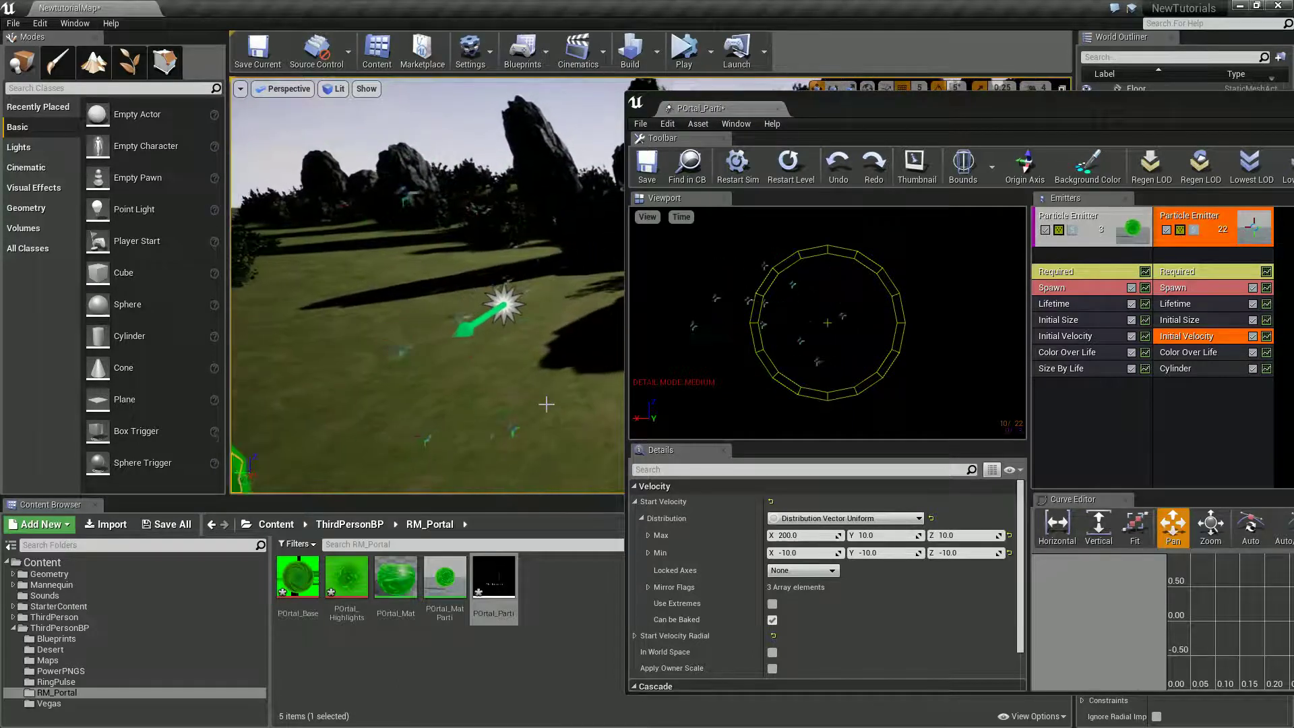
Switch the dots emitter's Lifetime to a Float Constant distribution
left_click(1166, 304)
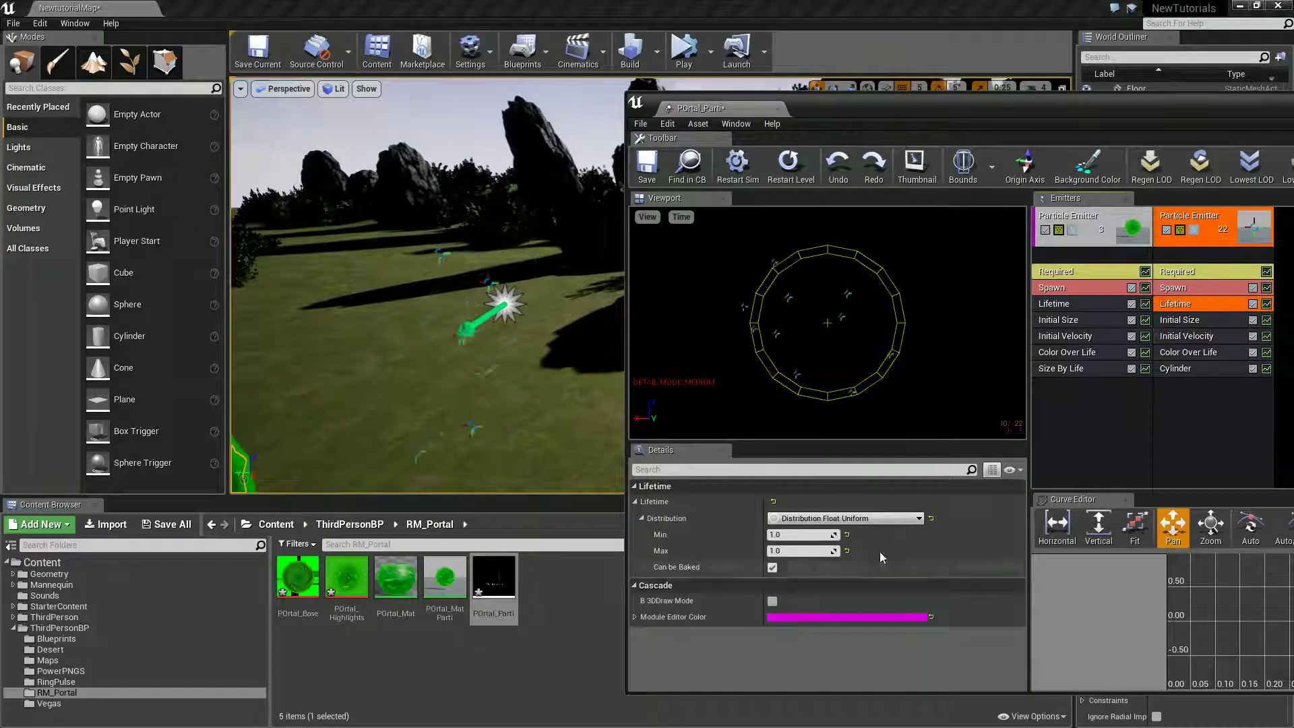
left_click(805, 519)
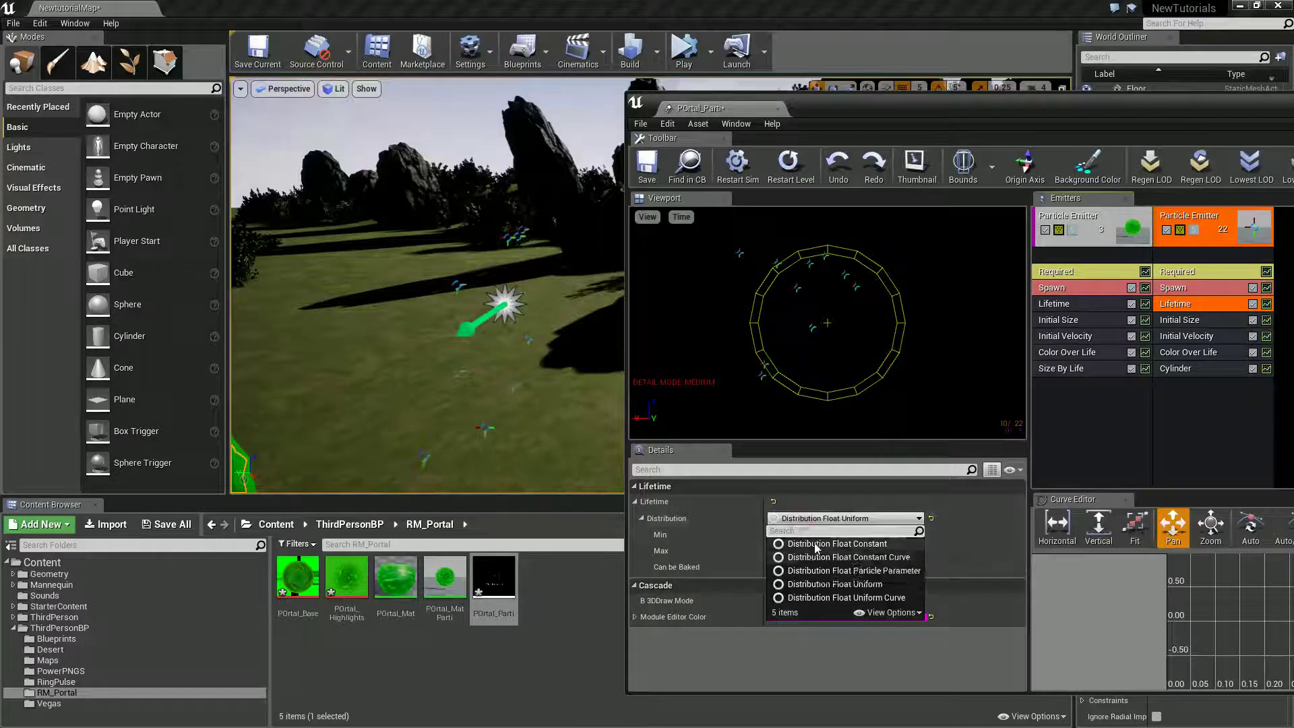
left_click(815, 543)
left_click(805, 534)
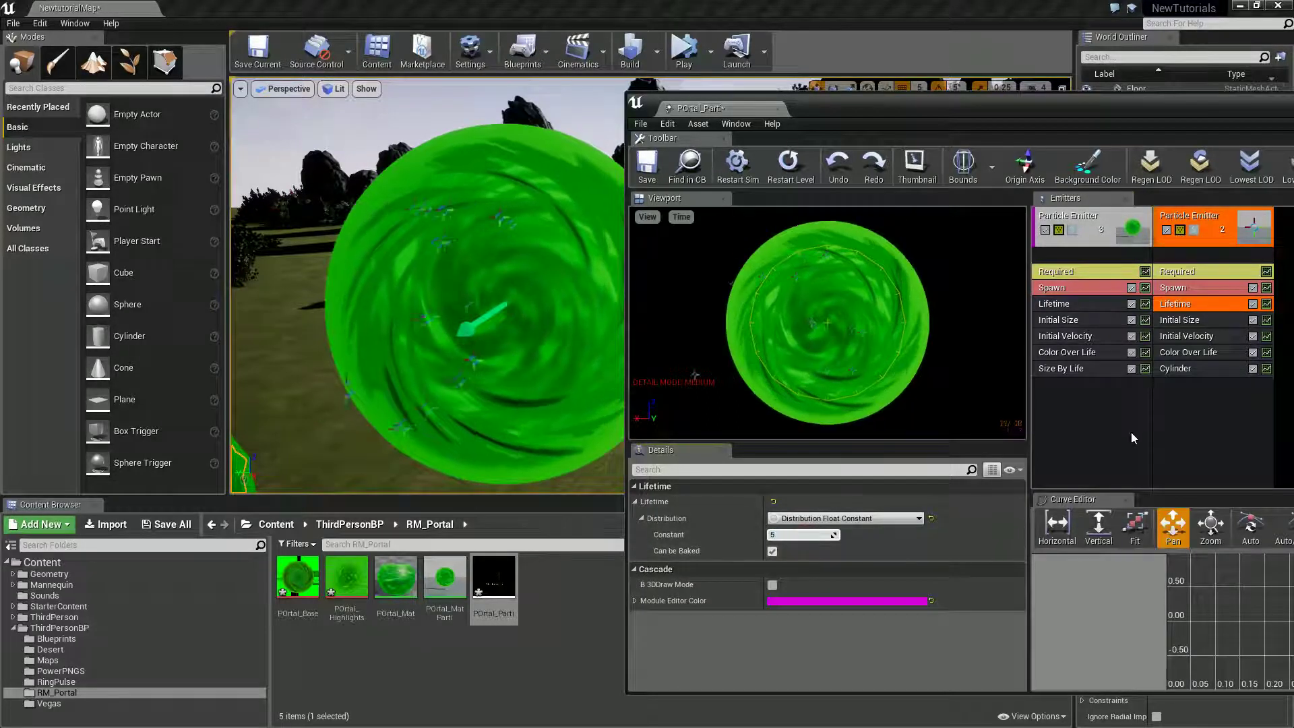
Set the dots emitter's duration to 5 seconds and its loops to 1
left_click(1178, 410)
left_click(1178, 272)
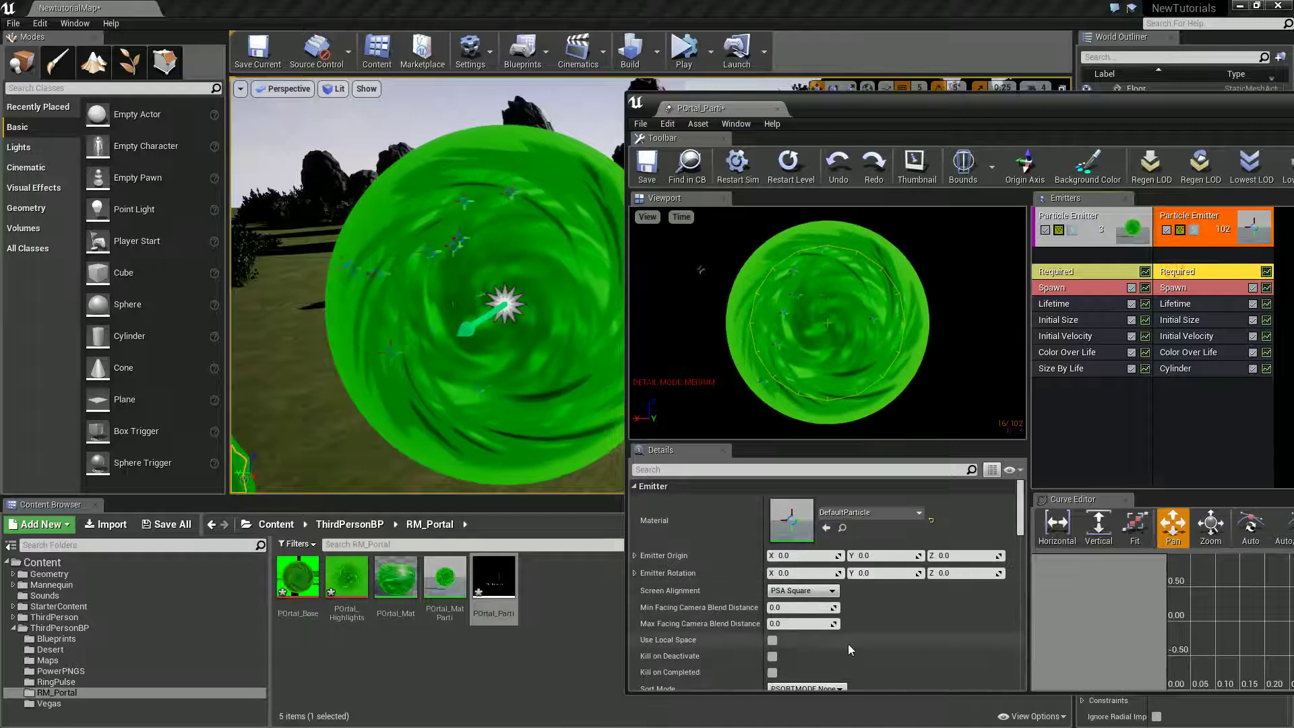
scroll(864, 628, "down", 10)
left_click(781, 534)
type("5")
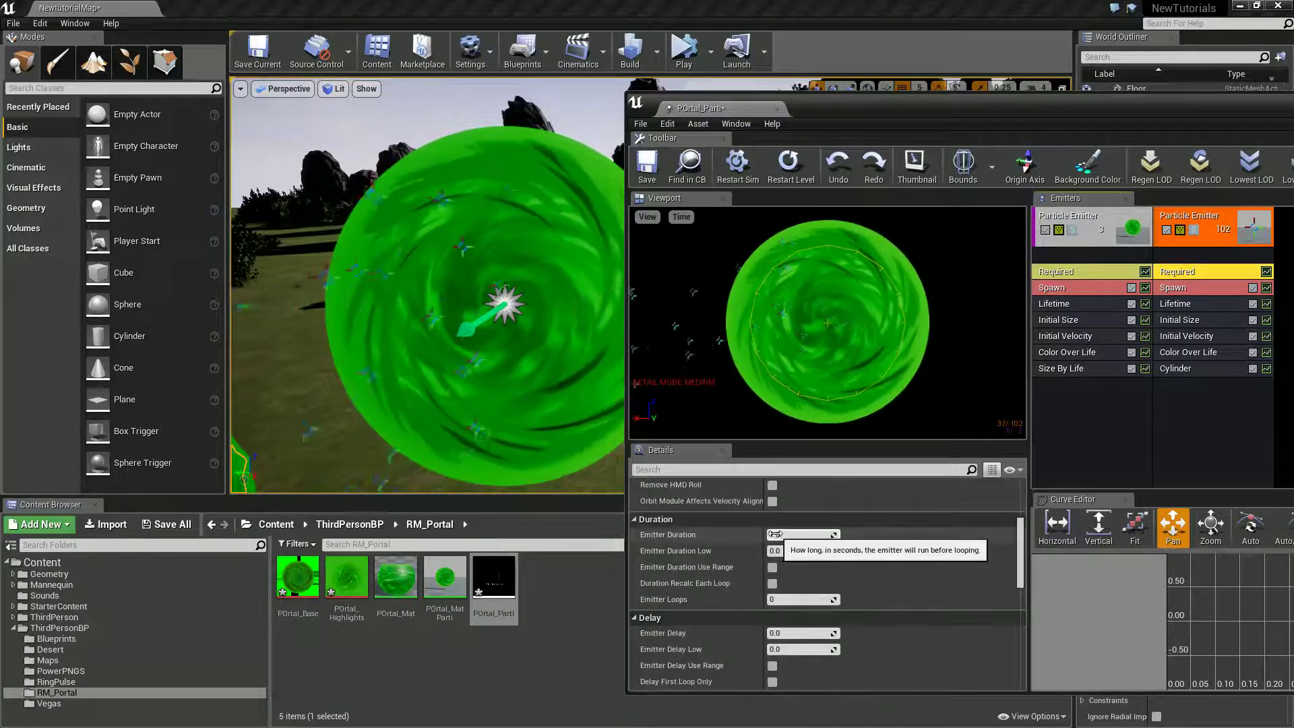
left_click(795, 598)
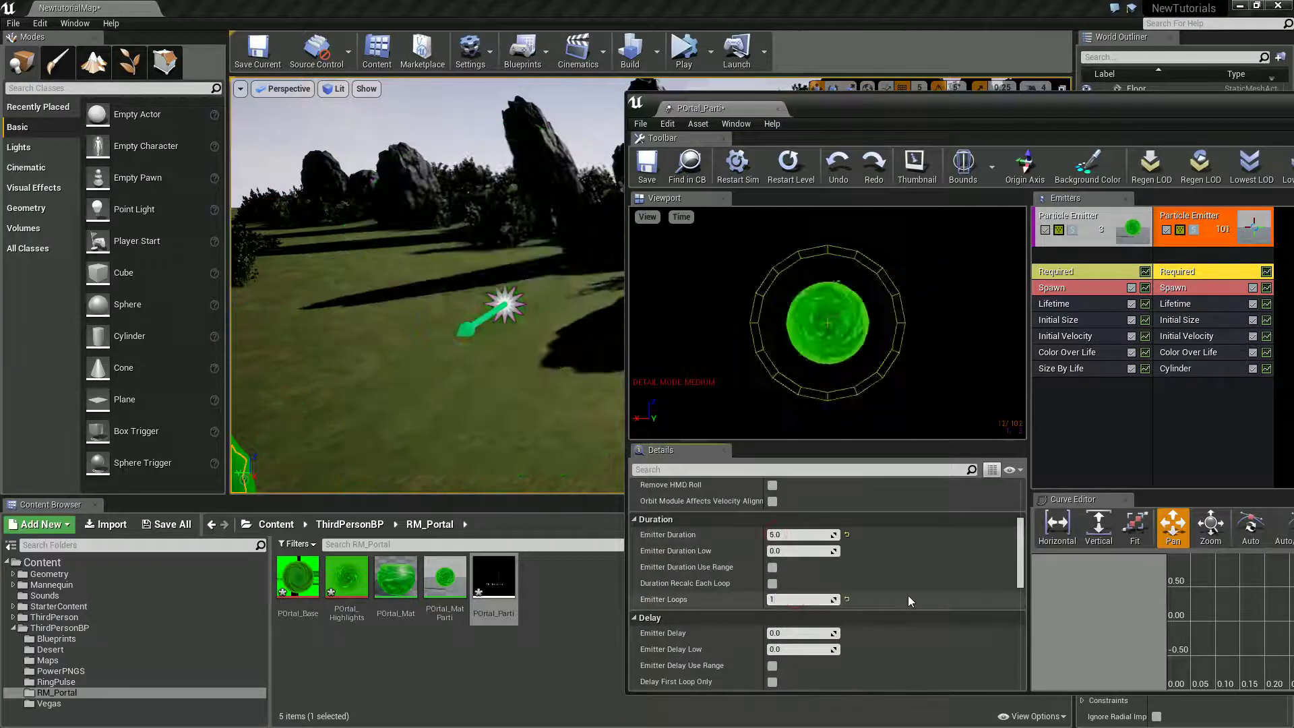
type("1")
key("Return")
Set the dots' Initial Velocity Max X to 100 and Max Y to 20
left_click_drag(487, 380, 519, 372)
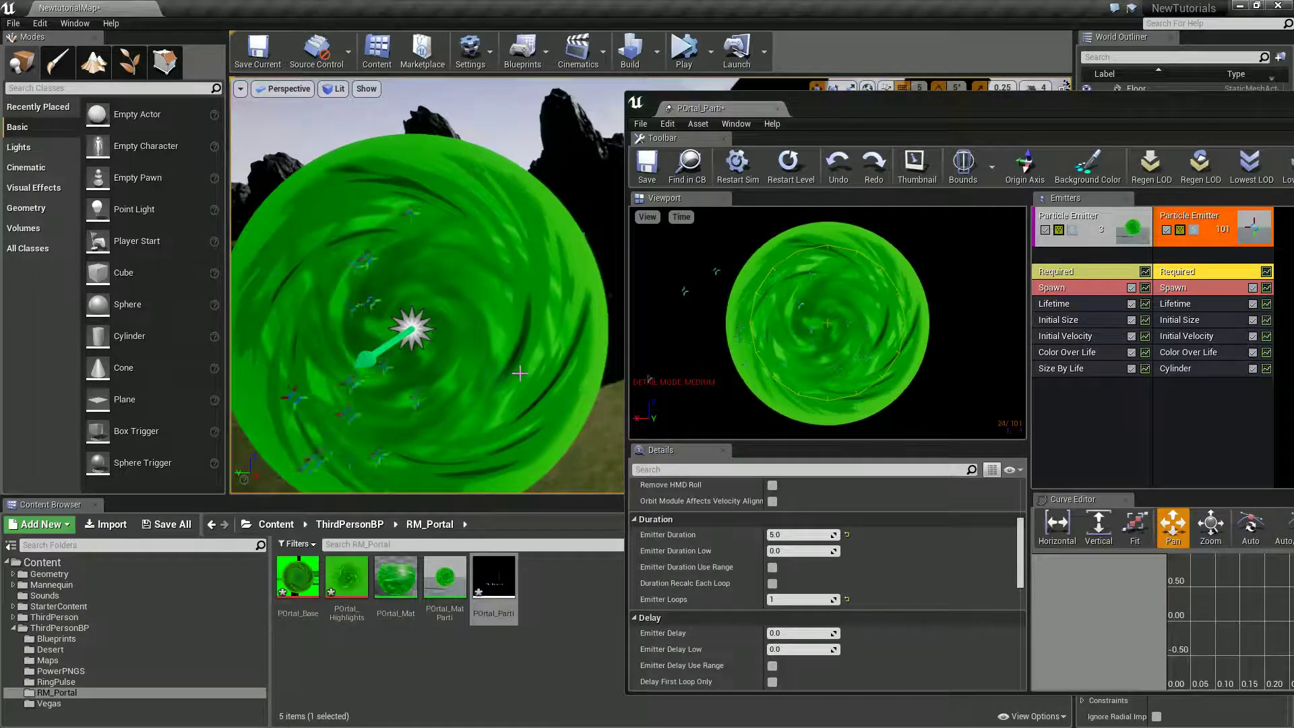
left_click_drag(519, 372, 519, 373)
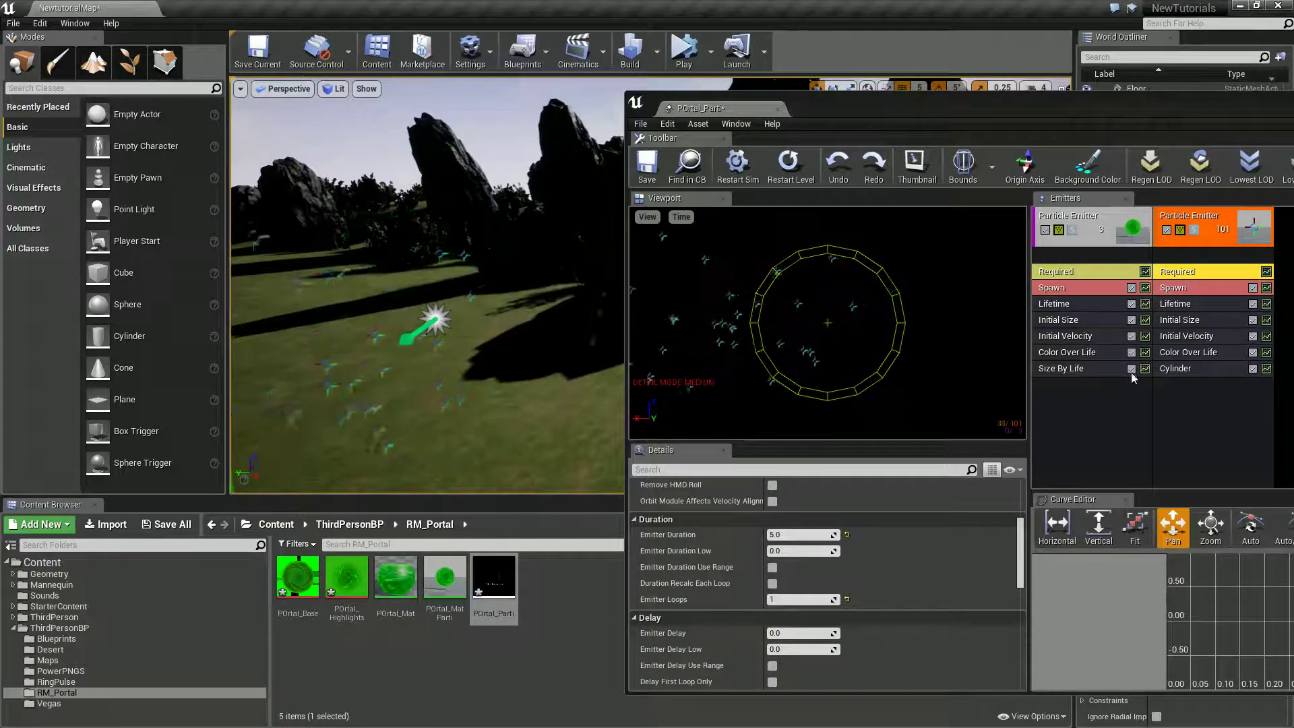
left_click(1170, 338)
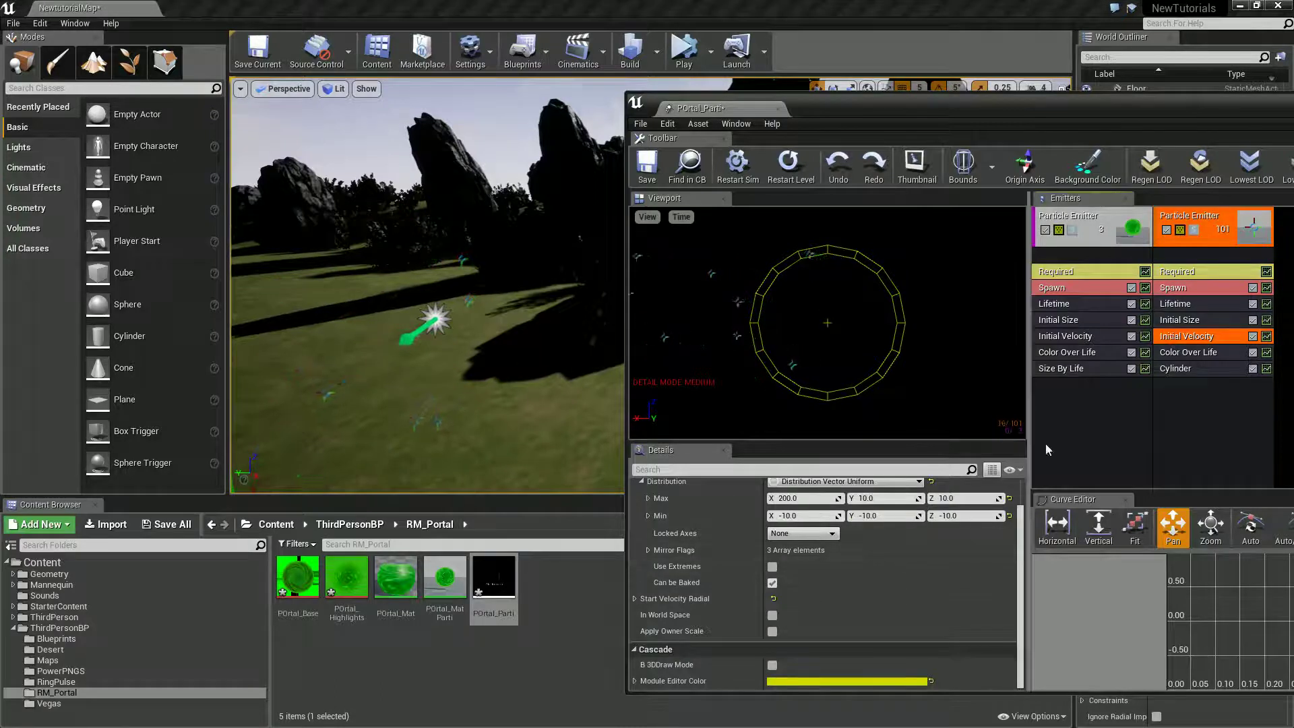
scroll(896, 549, "up", 1)
left_click(808, 520)
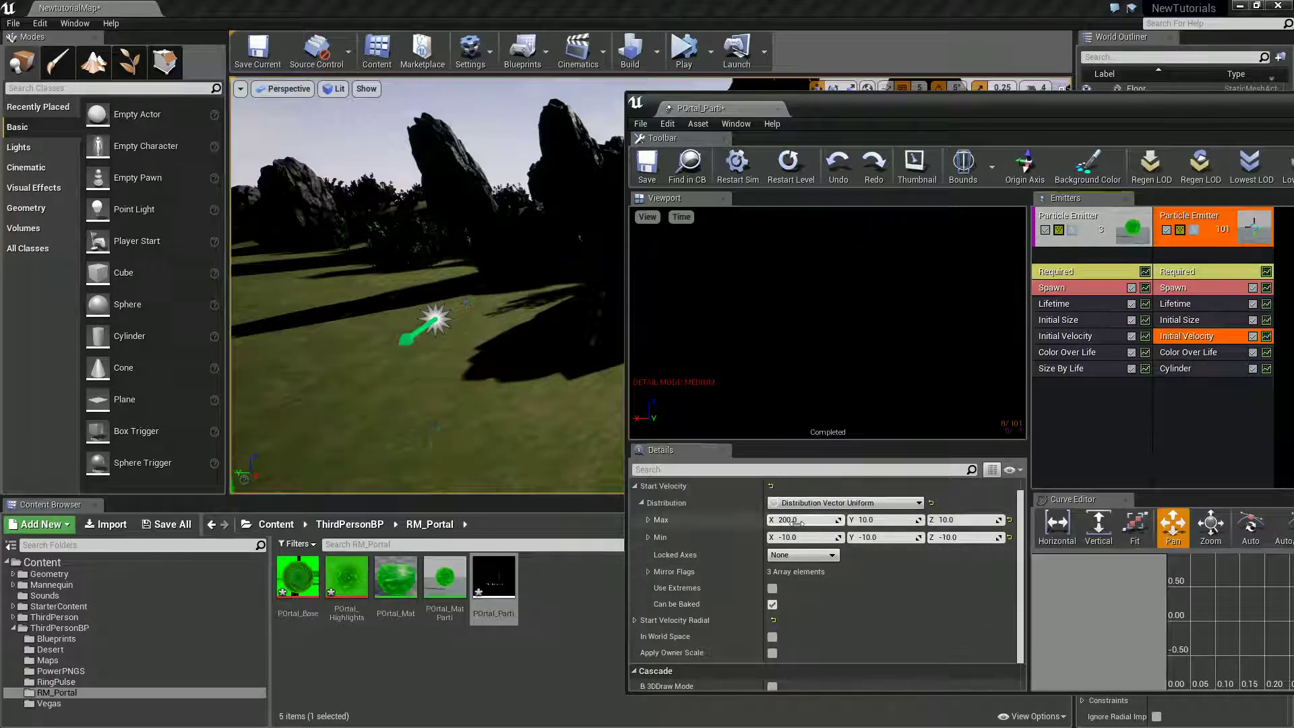
type("100")
key("Return")
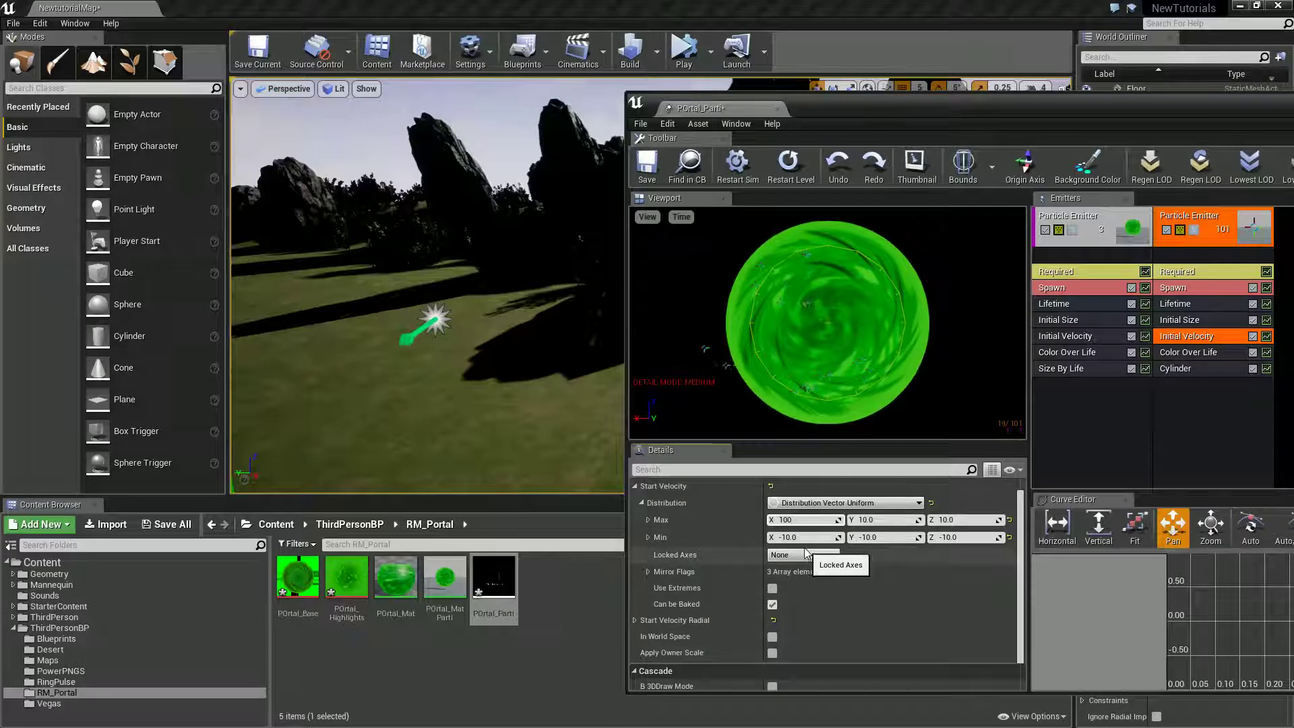
key("Tab")
type("20")
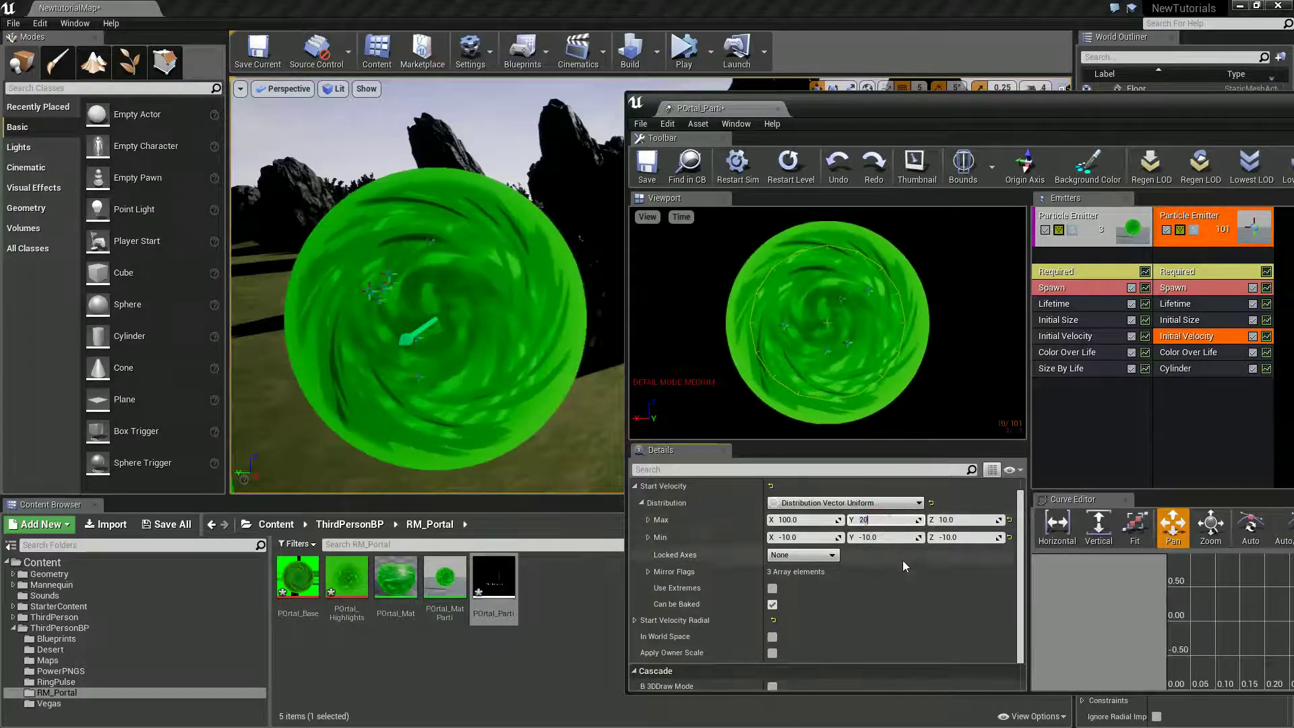
key("Return")
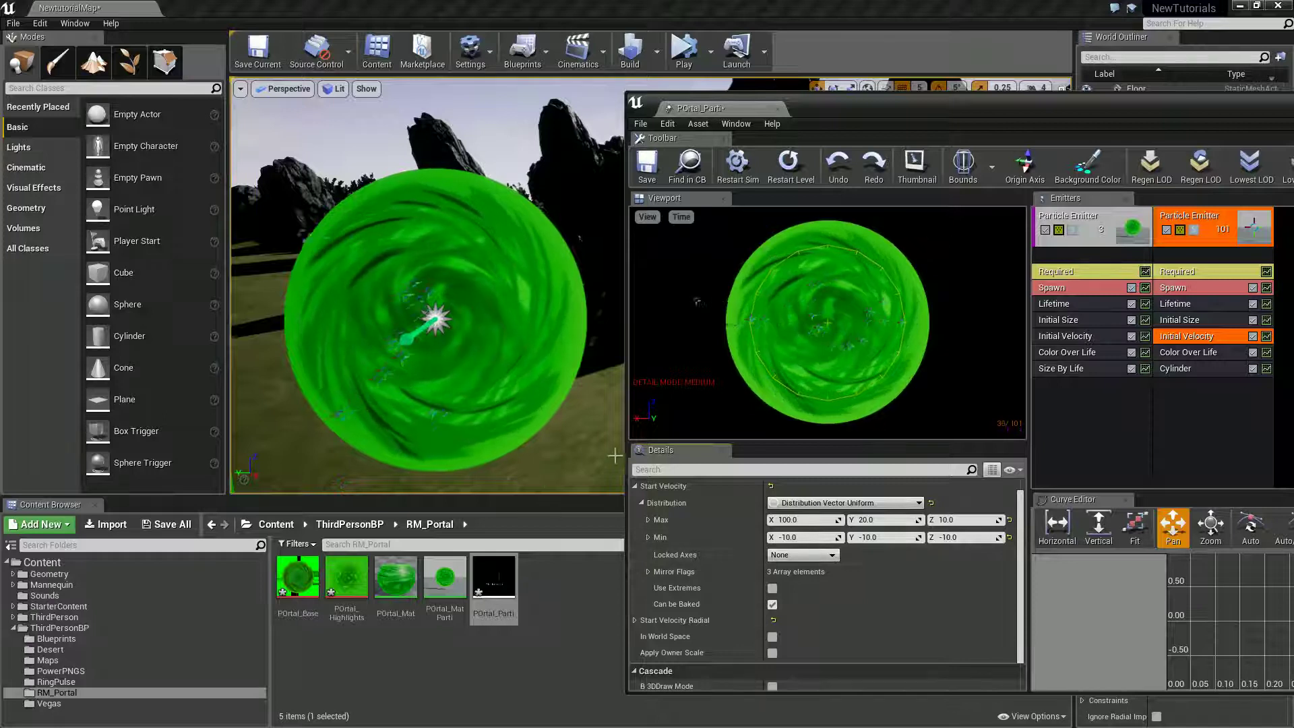
Assign the EarlyMat material to the dots emitter
left_click(1159, 410)
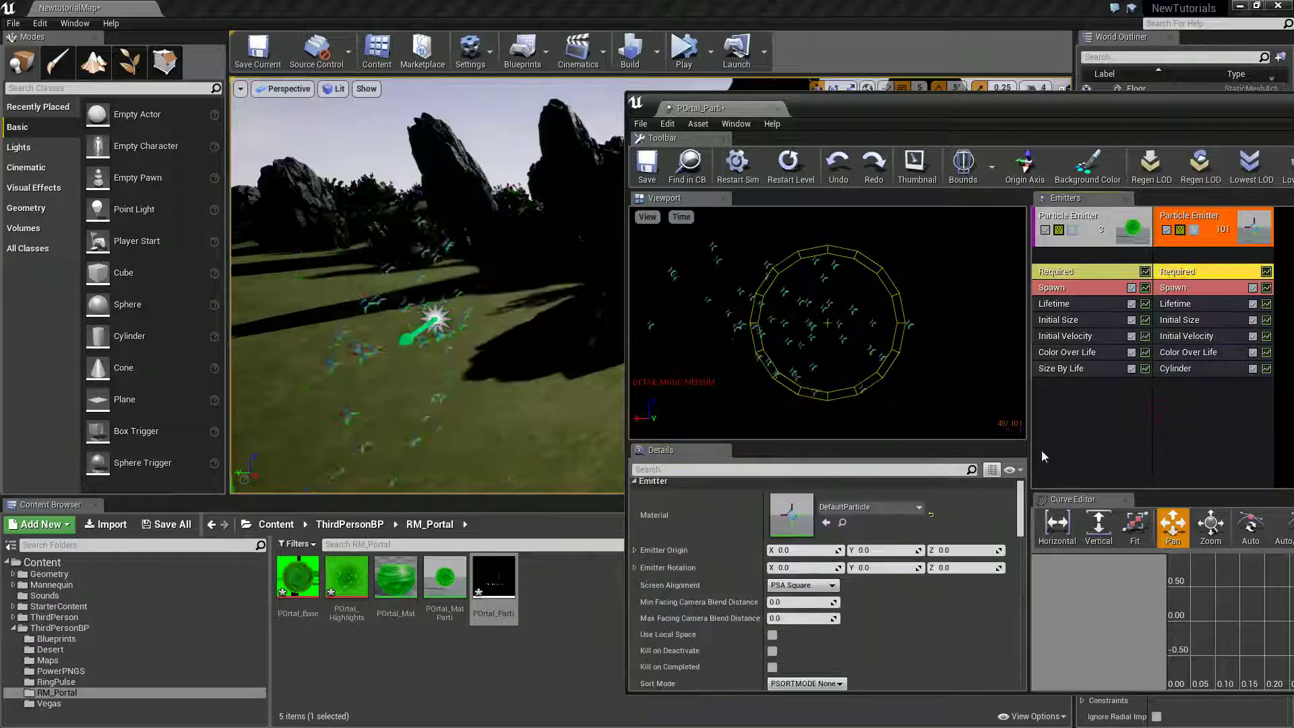
left_click(876, 506)
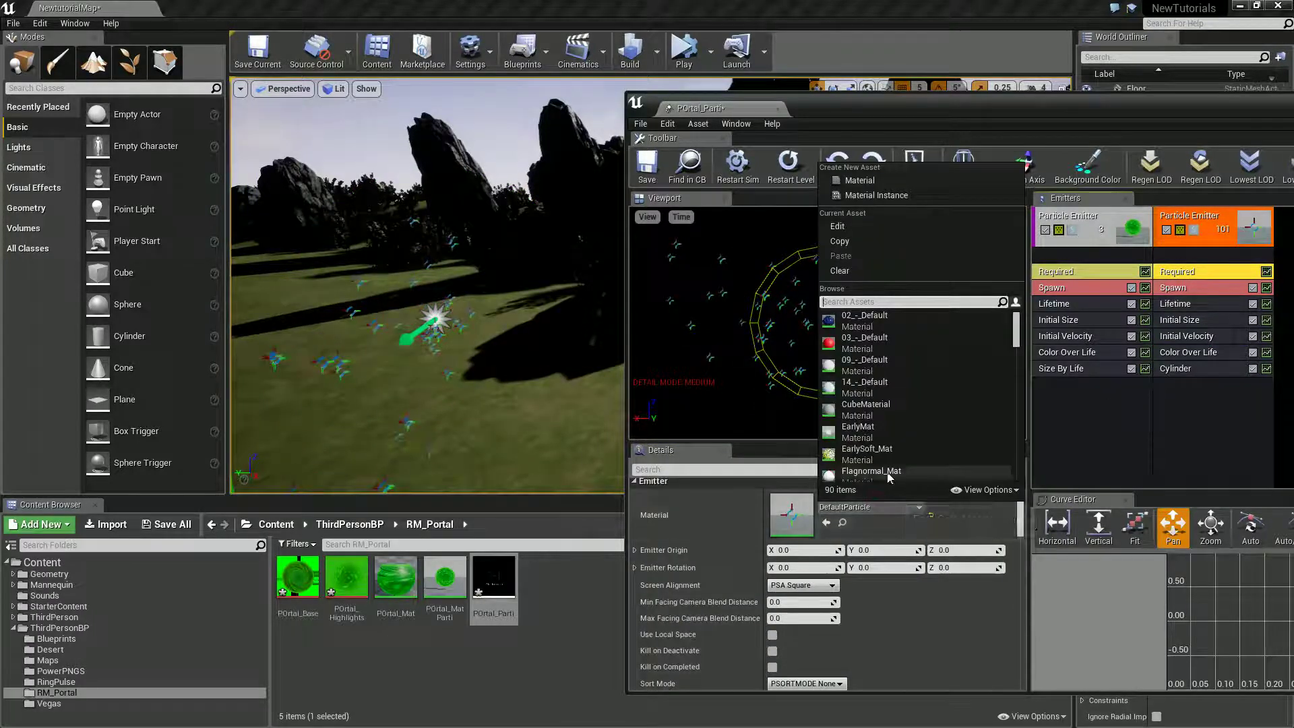
left_click(869, 432)
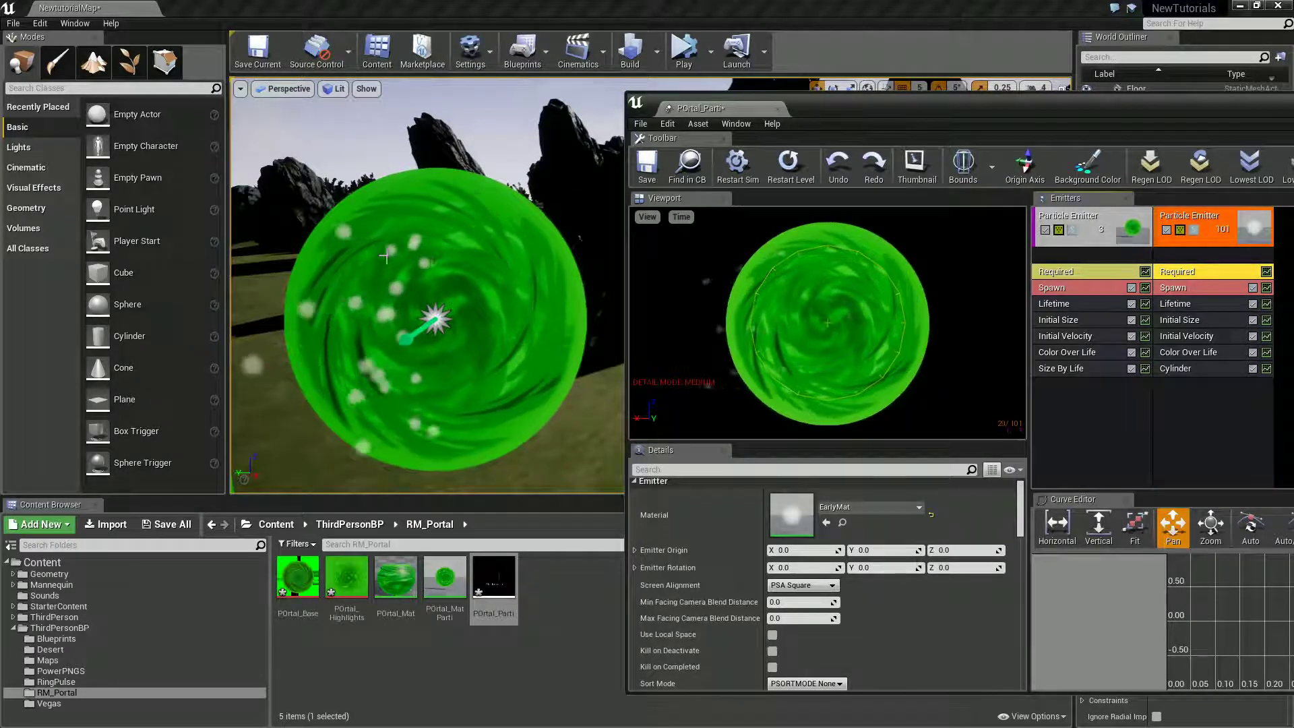
Replay the particle system in the level and turn the camera toward the portal
right_click_drag(435, 357, 476, 309)
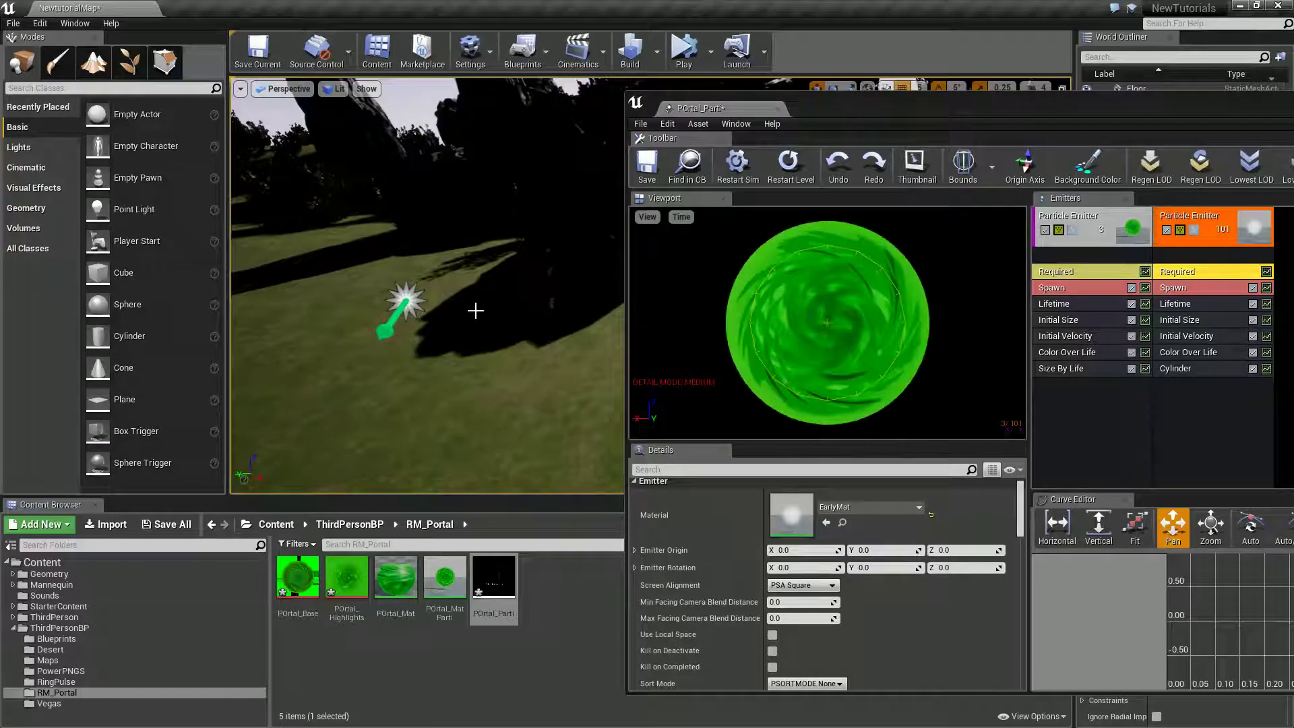
left_click(789, 165)
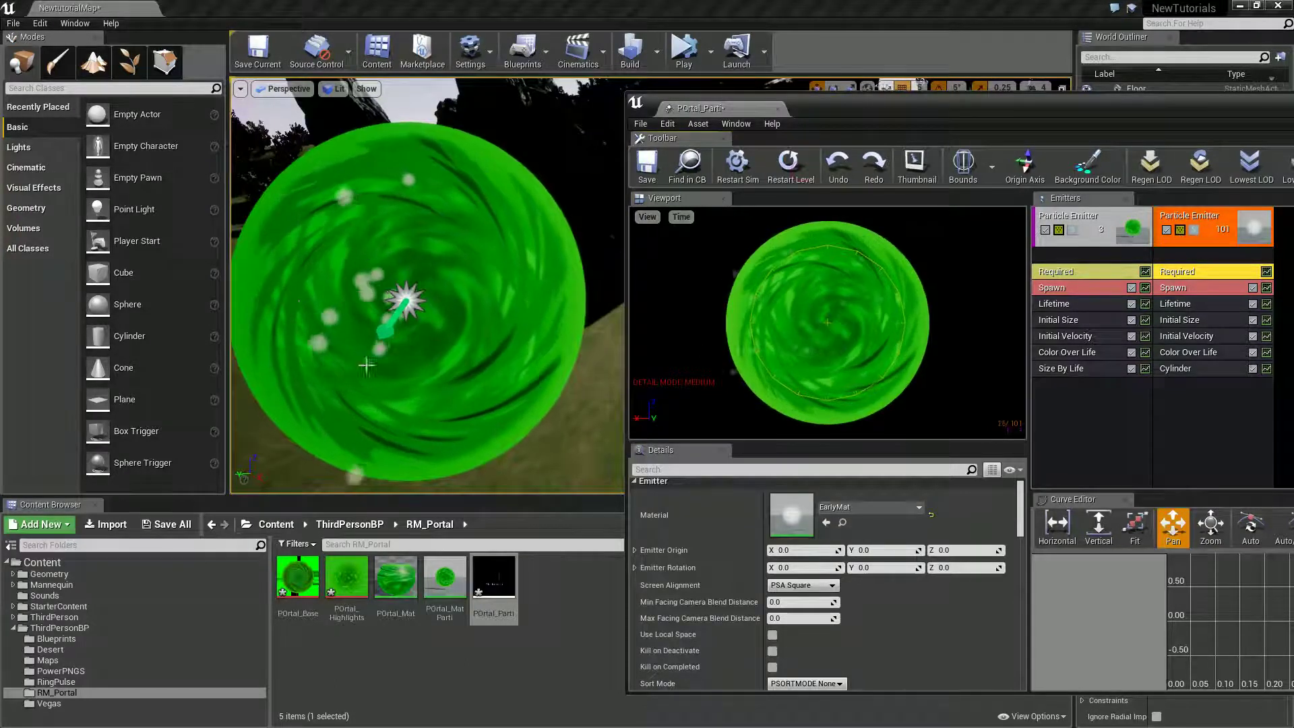
right_click_drag(427, 362, 378, 369)
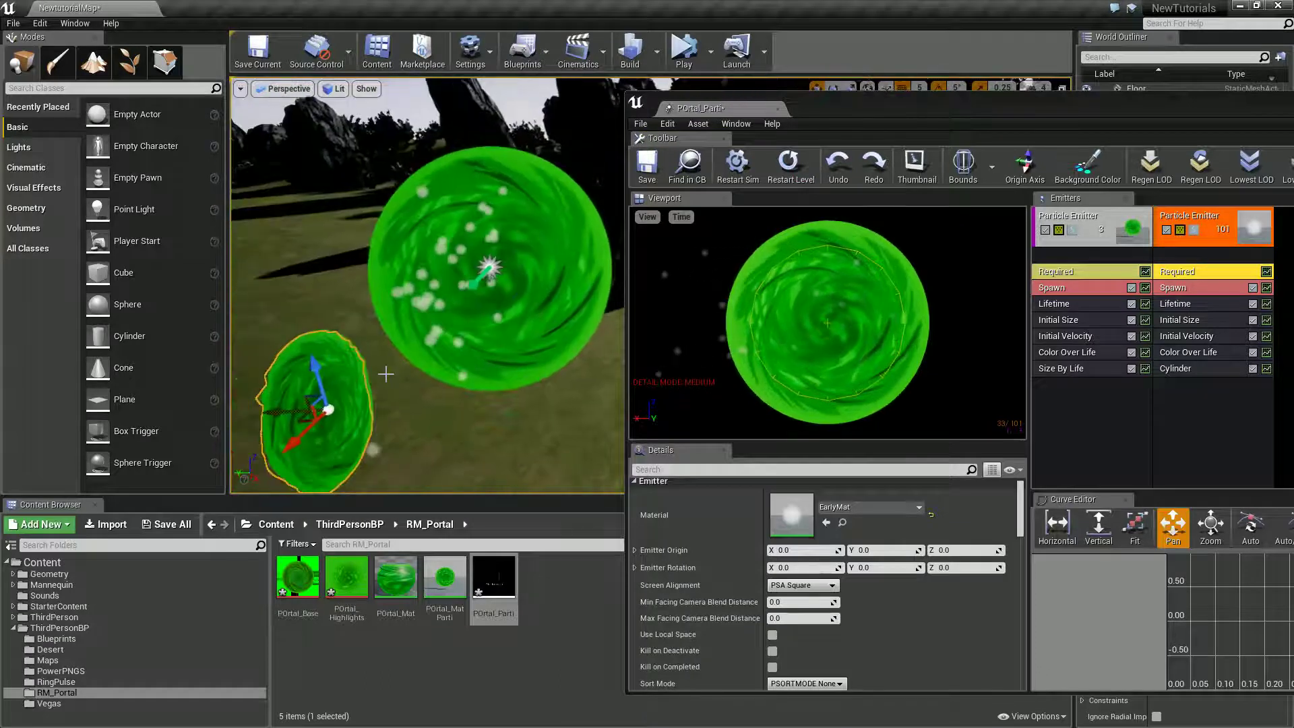
left_click(1190, 319)
Set the dots' Initial Size Start Size Max to 10,10,10 and Min to 6,6,6
left_click(809, 536)
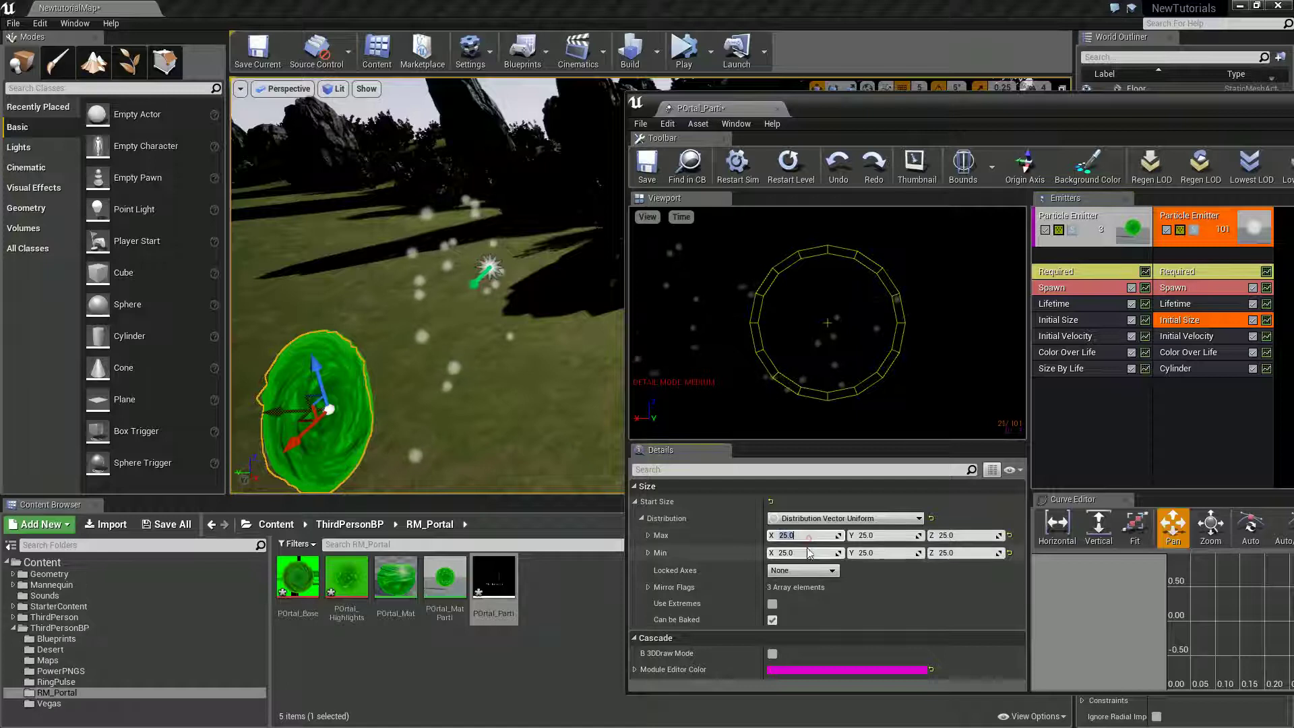
type("10")
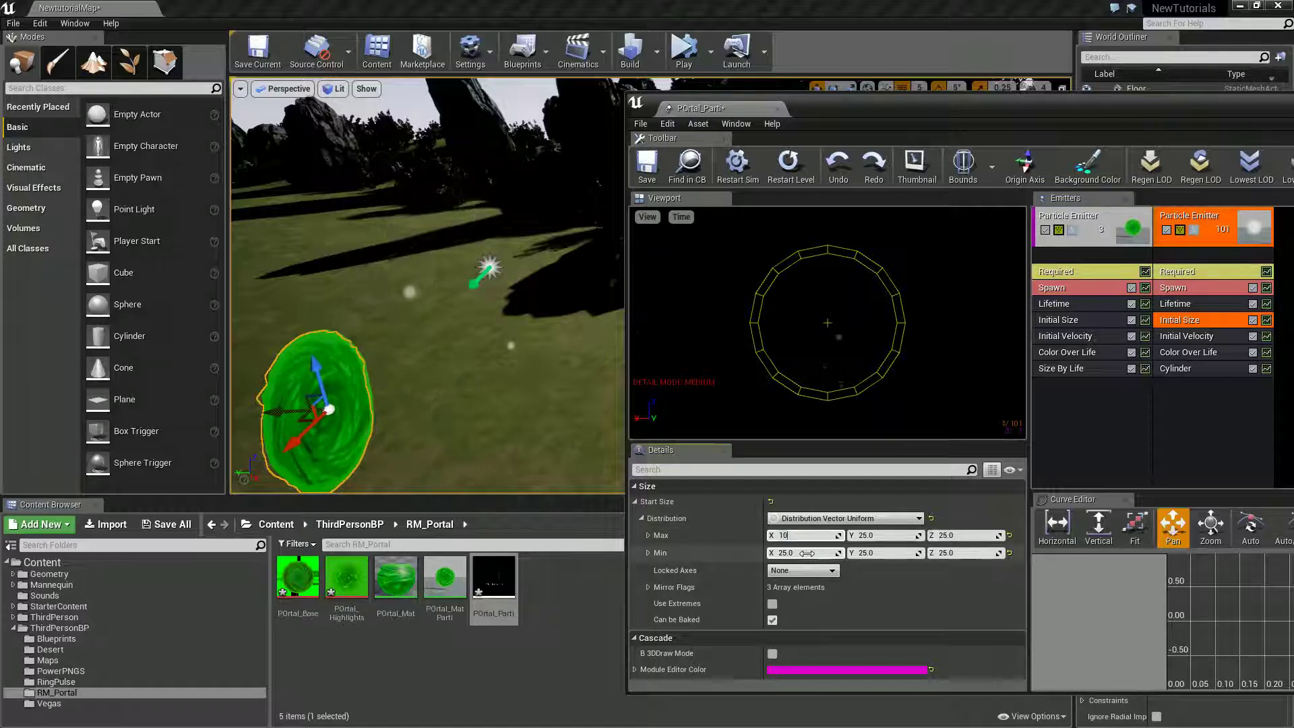
key("Tab")
type("10")
key("Tab")
type("10")
key("Tab")
type("6")
key("Tab")
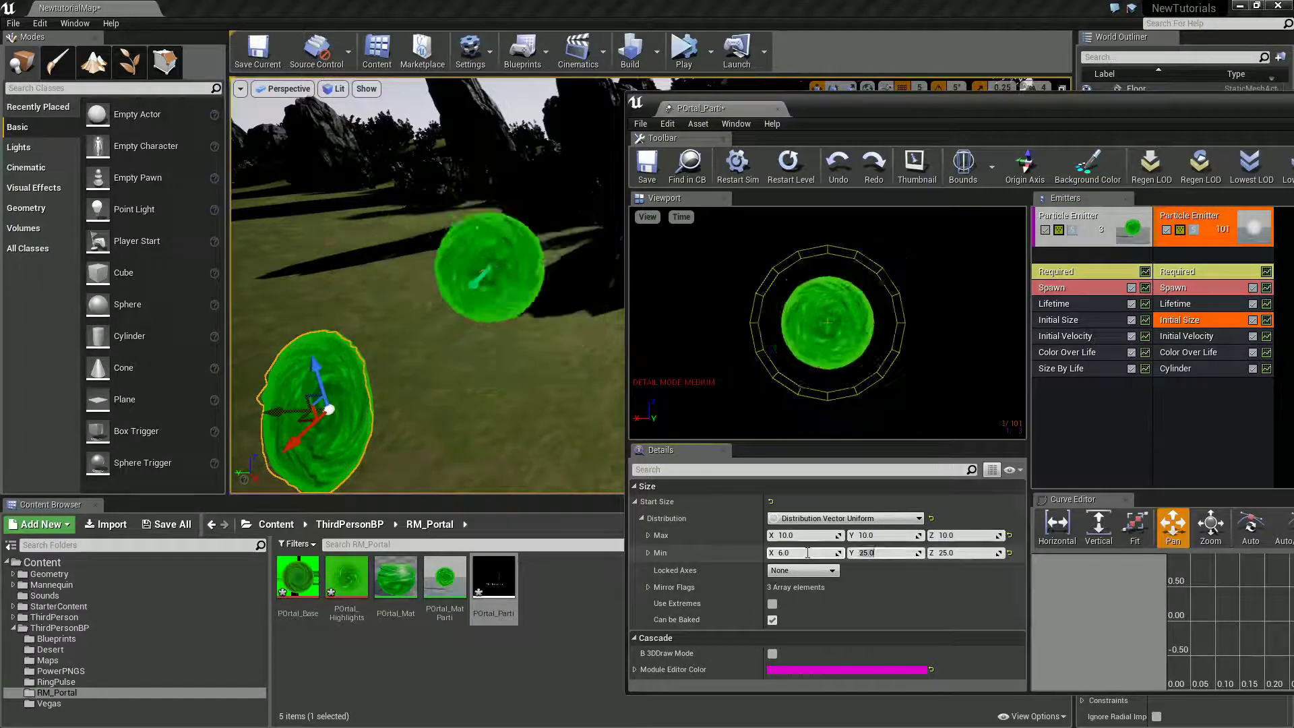
type("6")
key("Tab")
type("6")
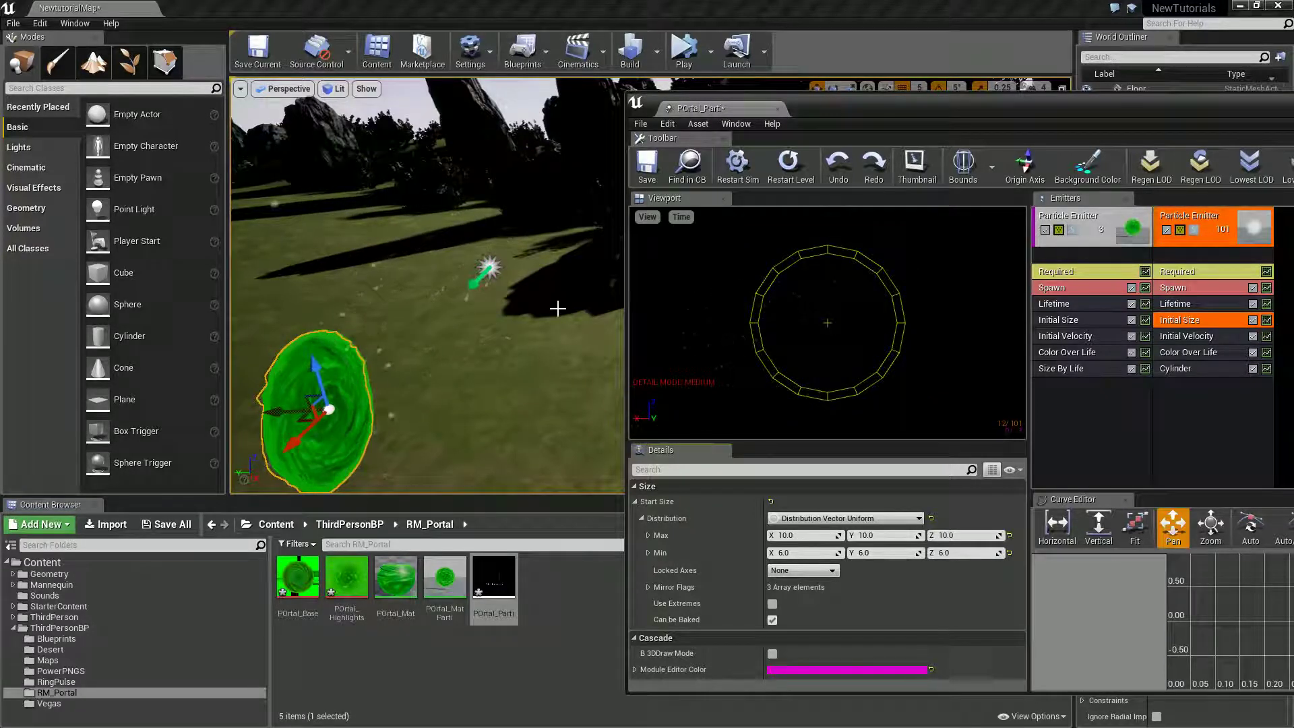
Restart the level to replay the portal, then select the dots' Cylinder module
left_click(790, 165)
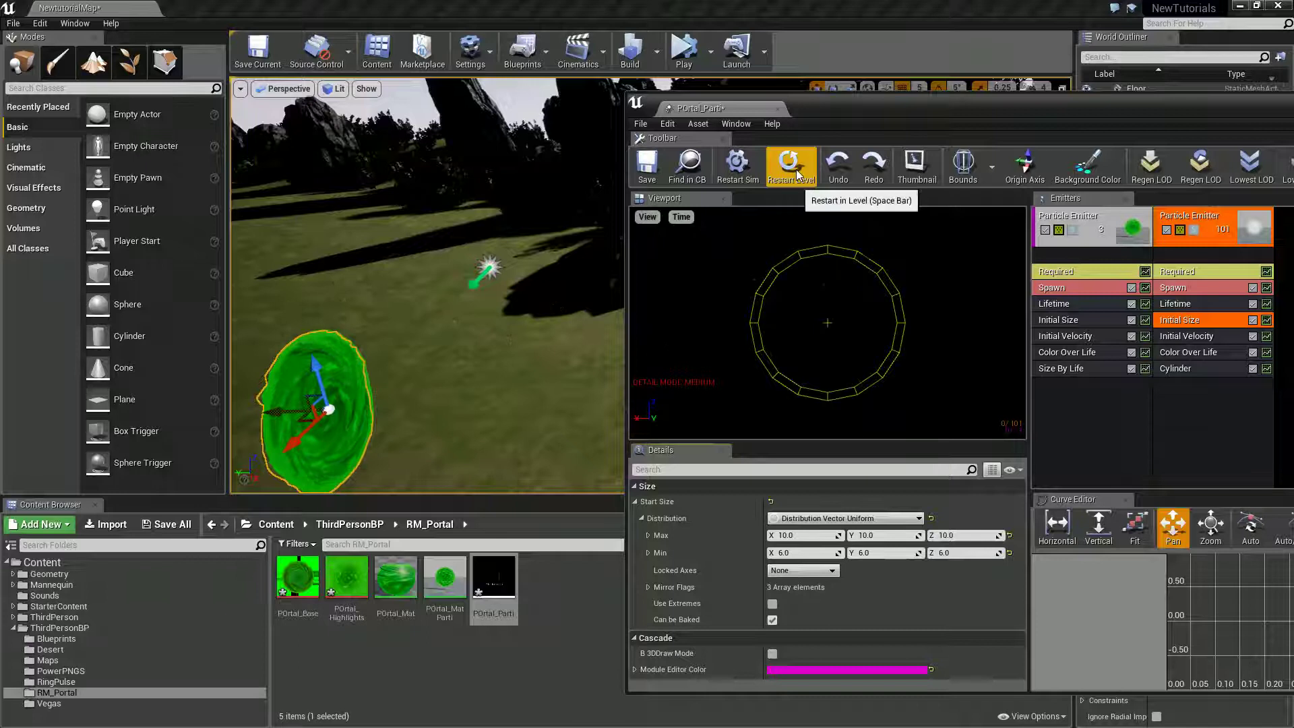
left_click(795, 167)
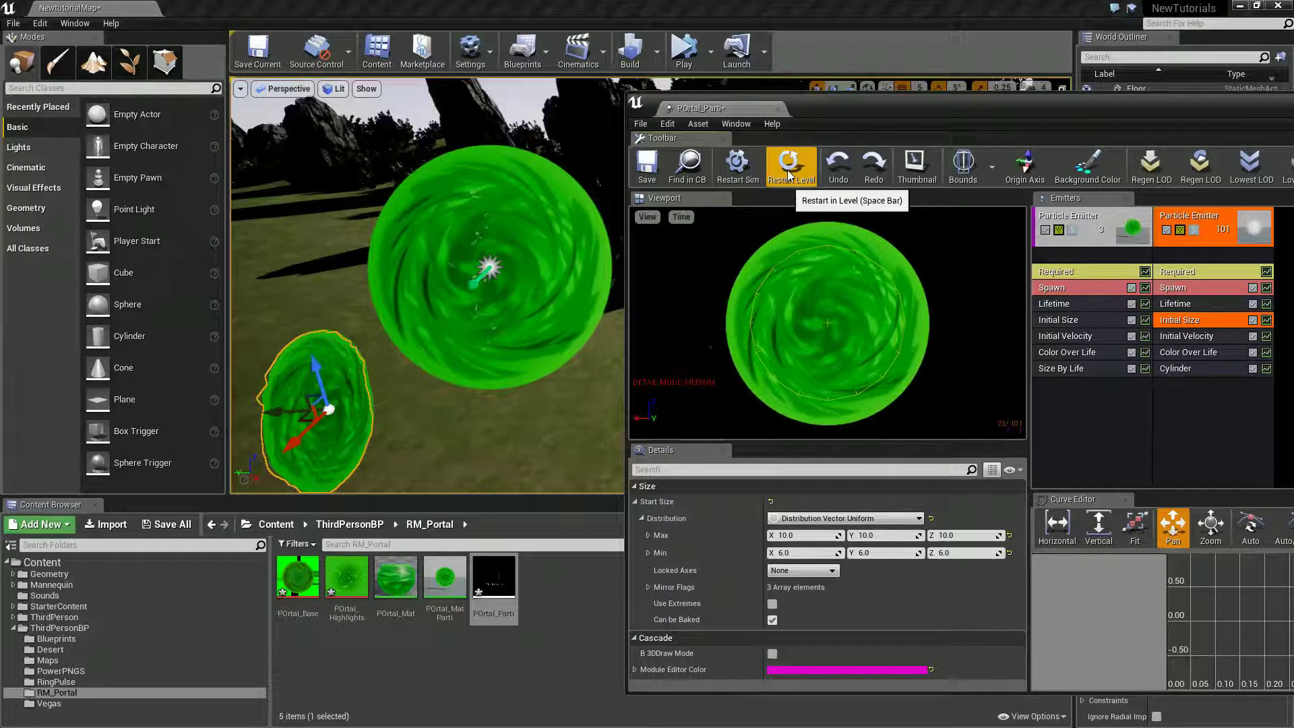
left_click(1180, 370)
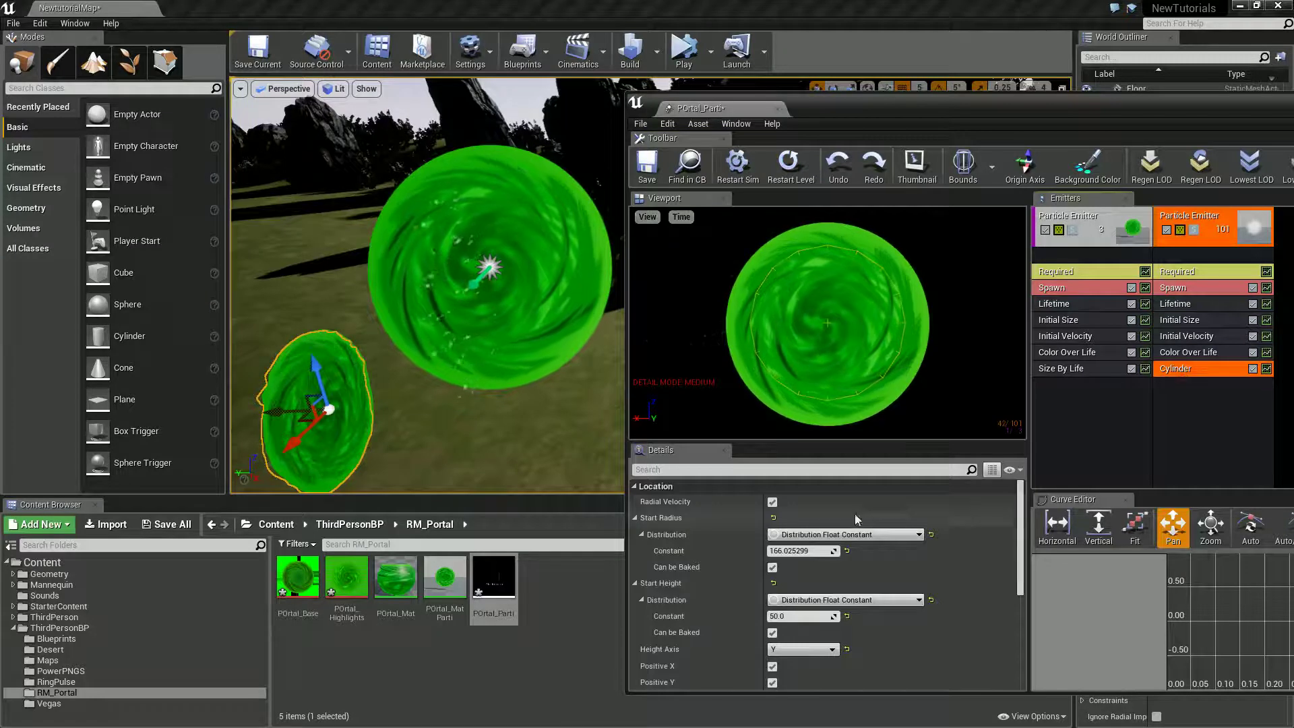
Raise the white dots' Spawn Rate Constant from 20 to 40
scroll(904, 593, "down", 1)
scroll(890, 610, "down", 1)
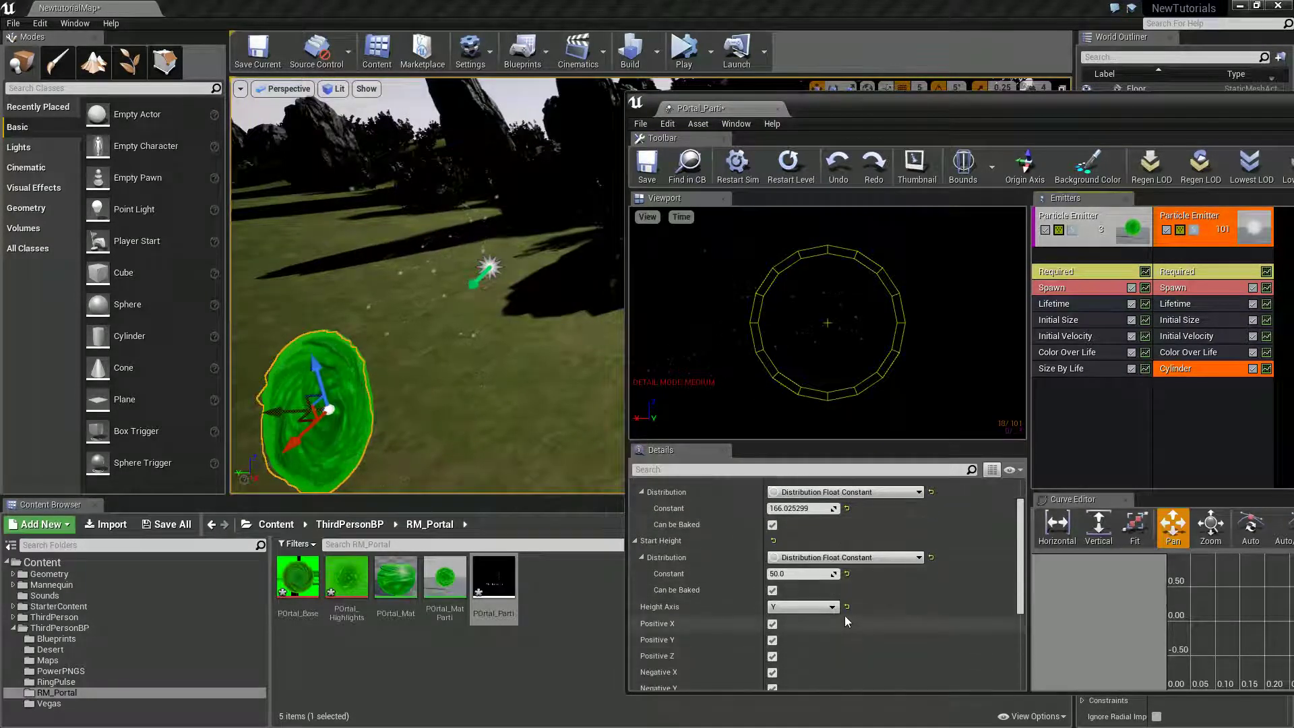
scroll(844, 616, "down", 1)
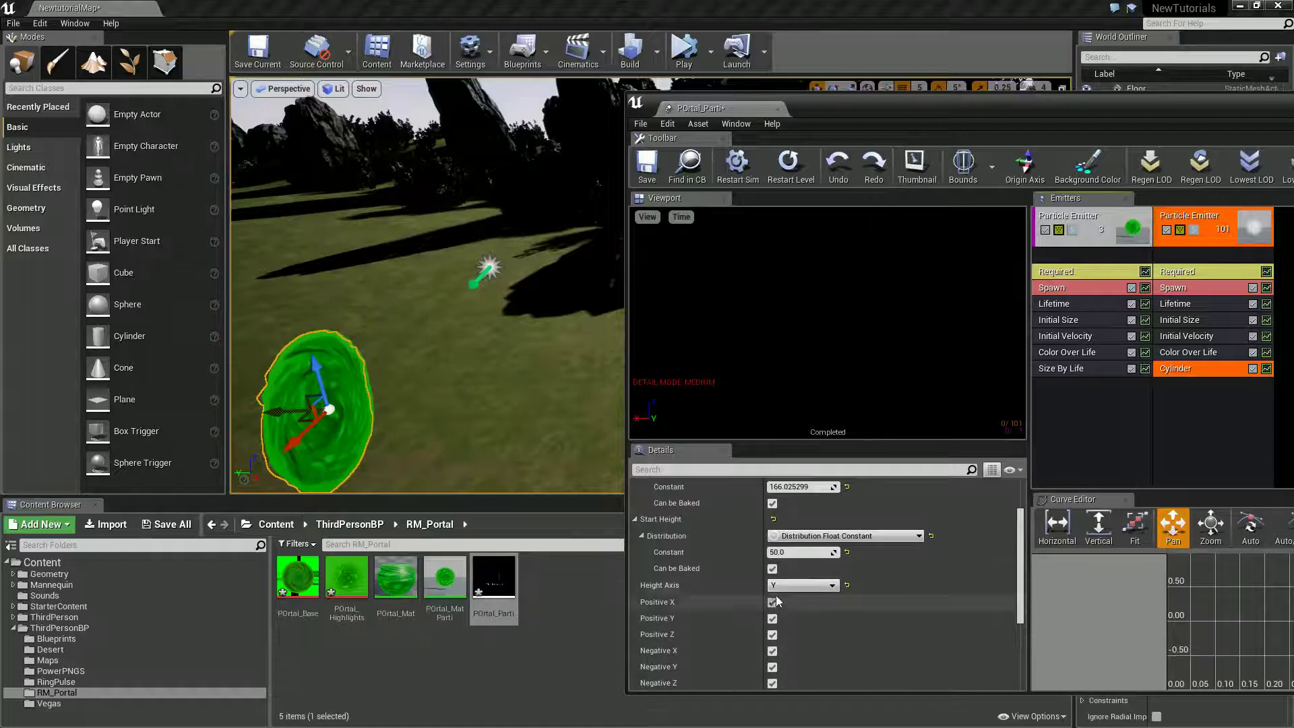
left_click(1171, 289)
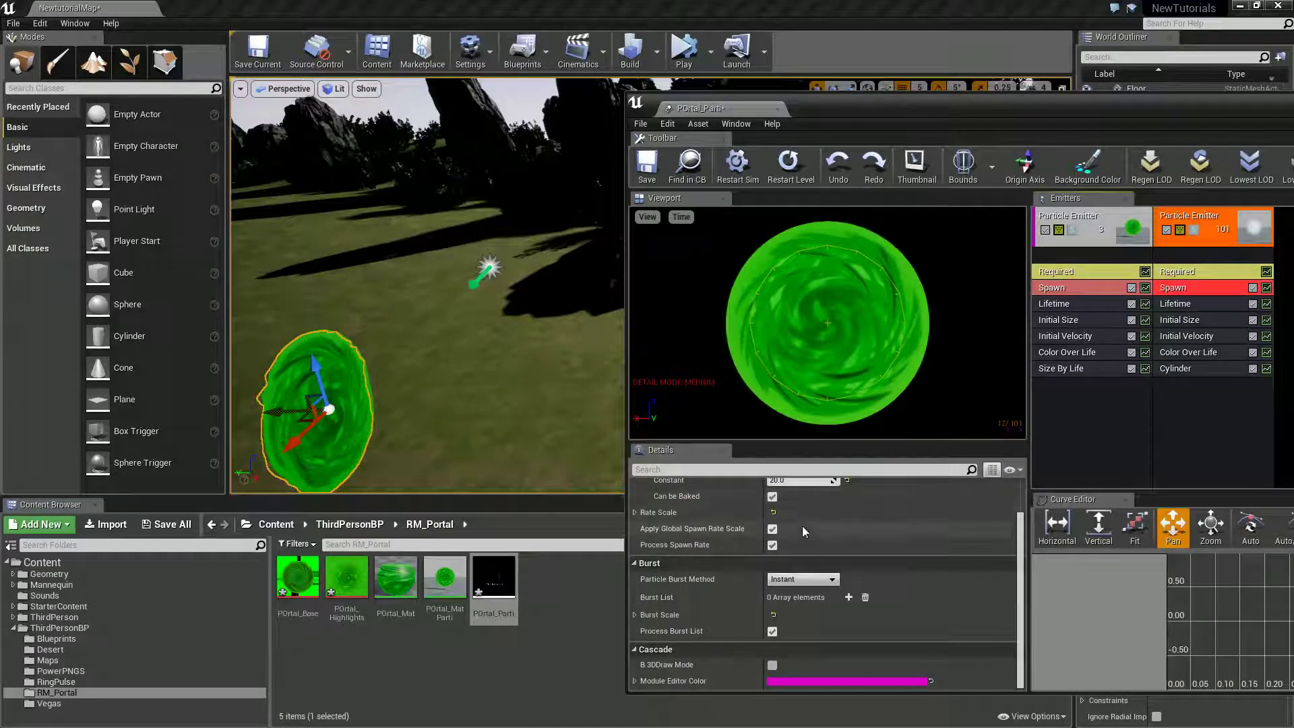
scroll(801, 526, "up", 3)
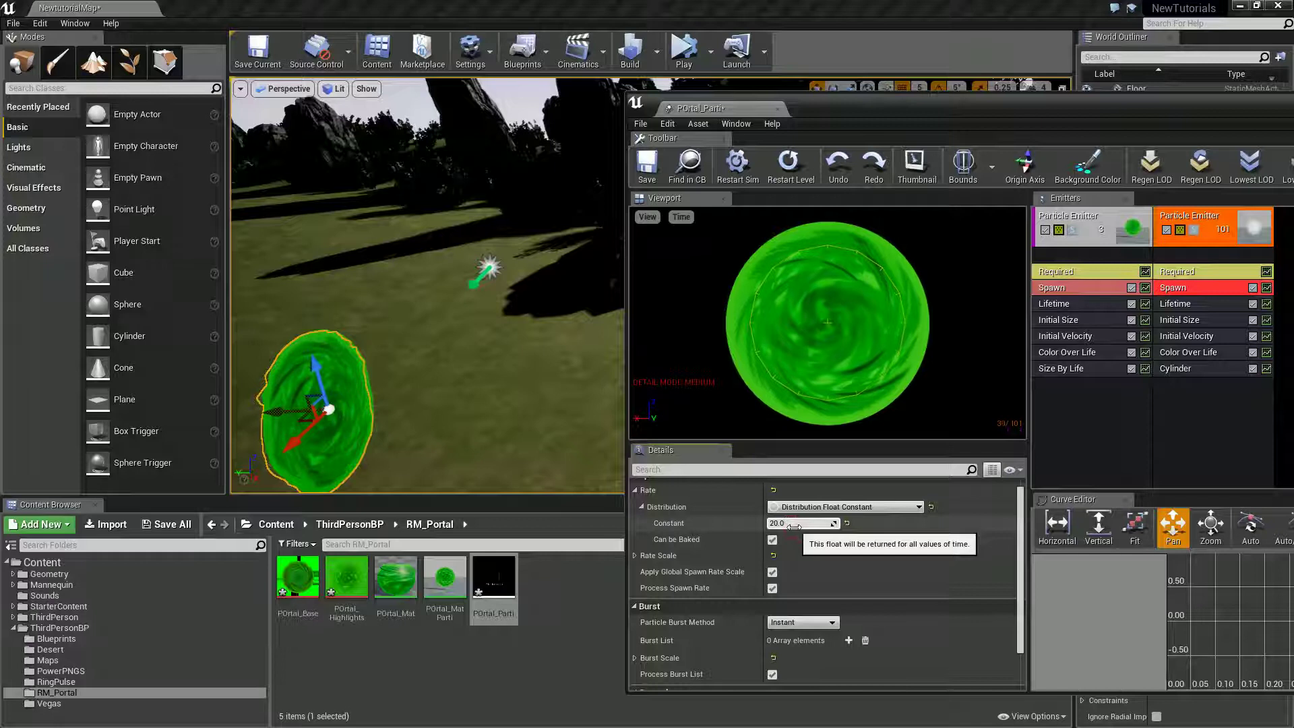
left_click(793, 524)
type("40")
key("Return")
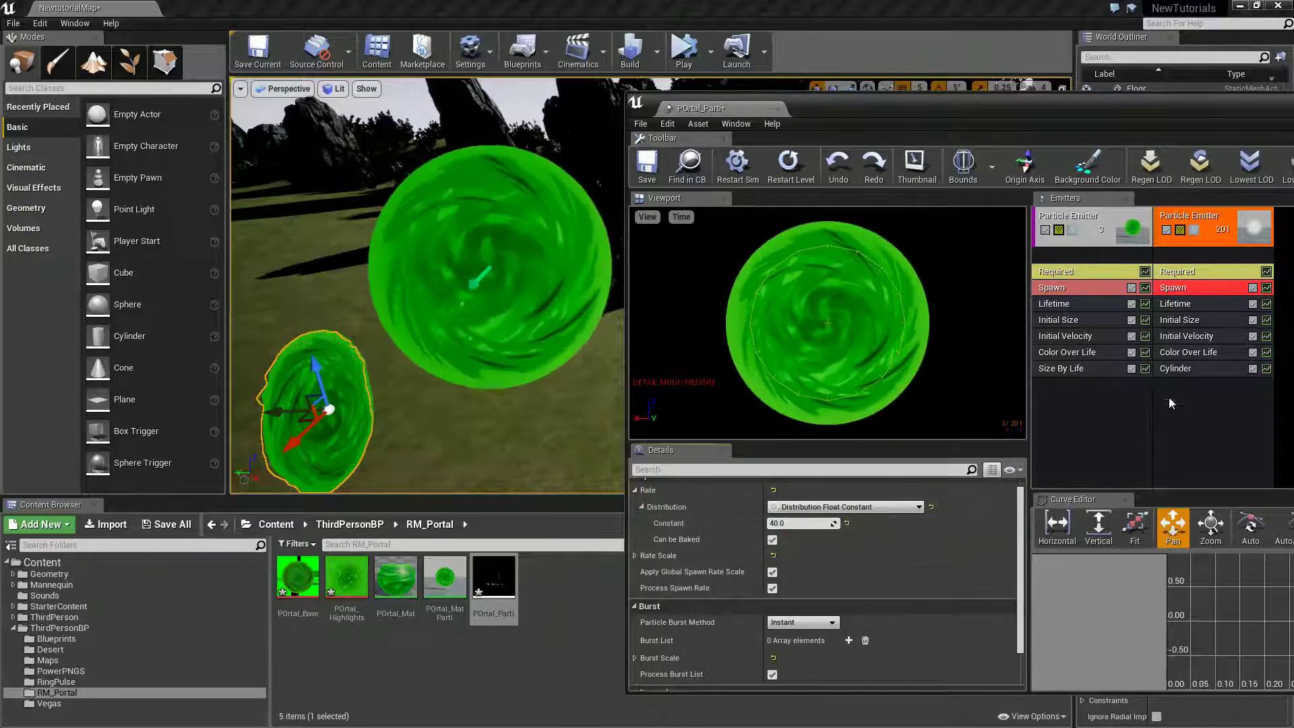
Change the spawn cylinder's Height Axis from Y to X
left_click(1190, 369)
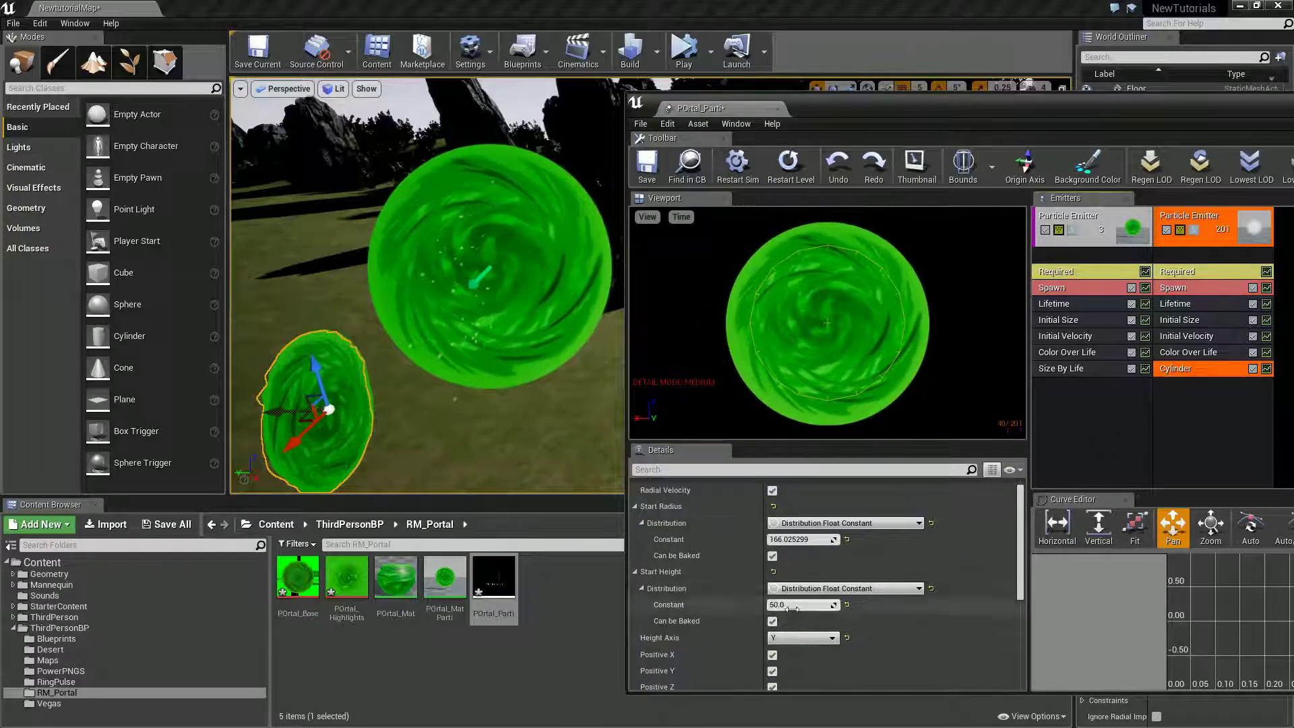
left_click(802, 638)
left_click(790, 650)
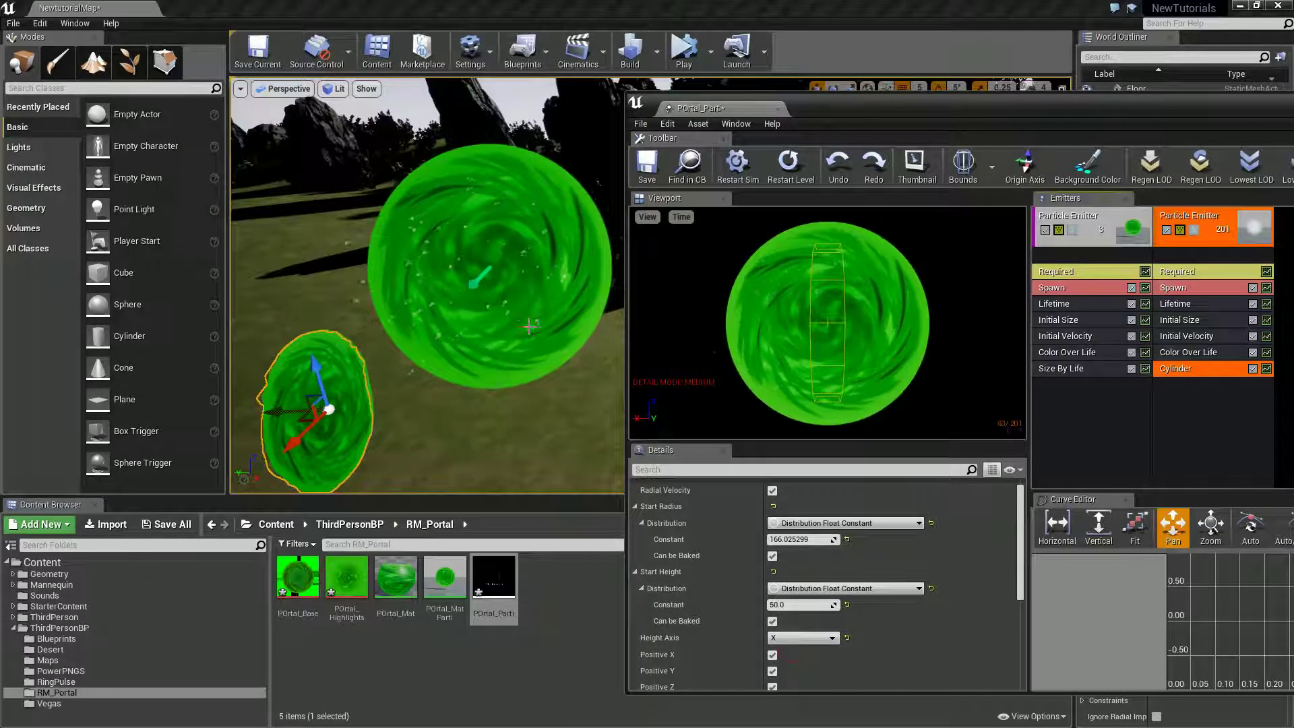
left_click_drag(548, 400, 532, 283)
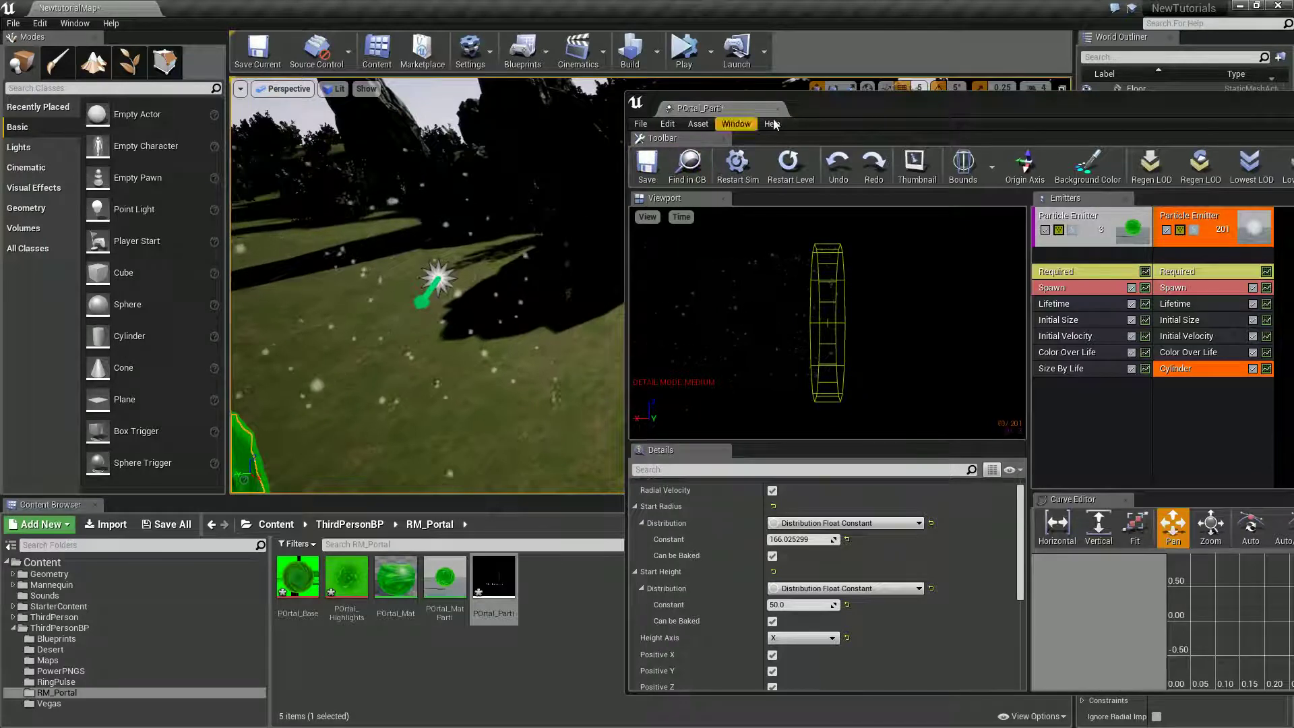
left_click_drag(834, 108, 897, 134)
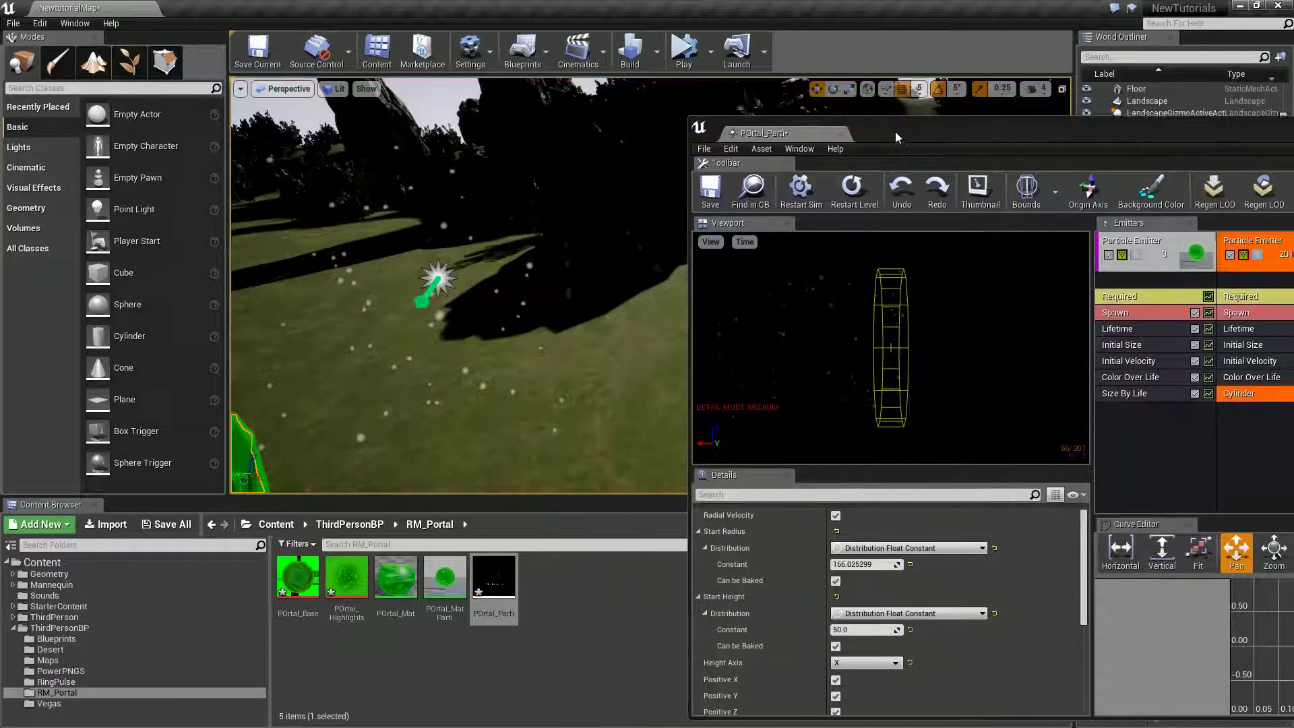
Set the dots' Lifetime constant to 4.0 and save POrtal_Parti
left_click(718, 198)
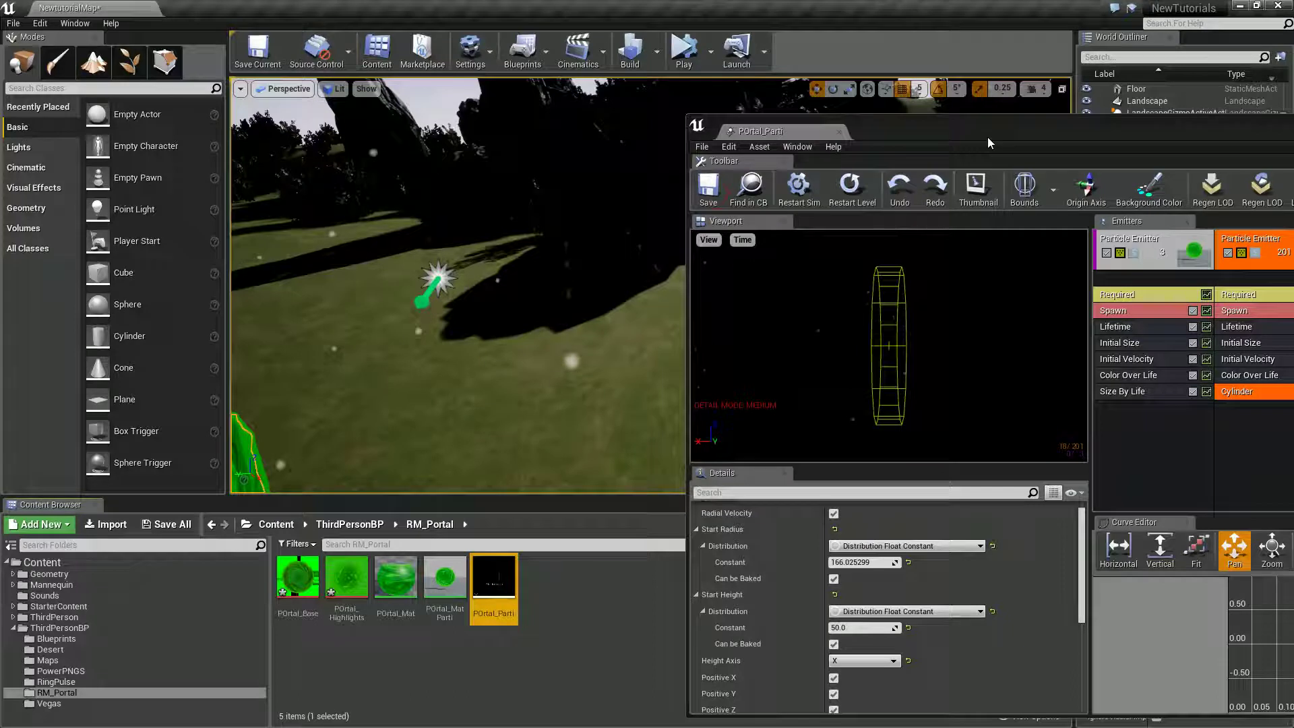
left_click(1231, 328)
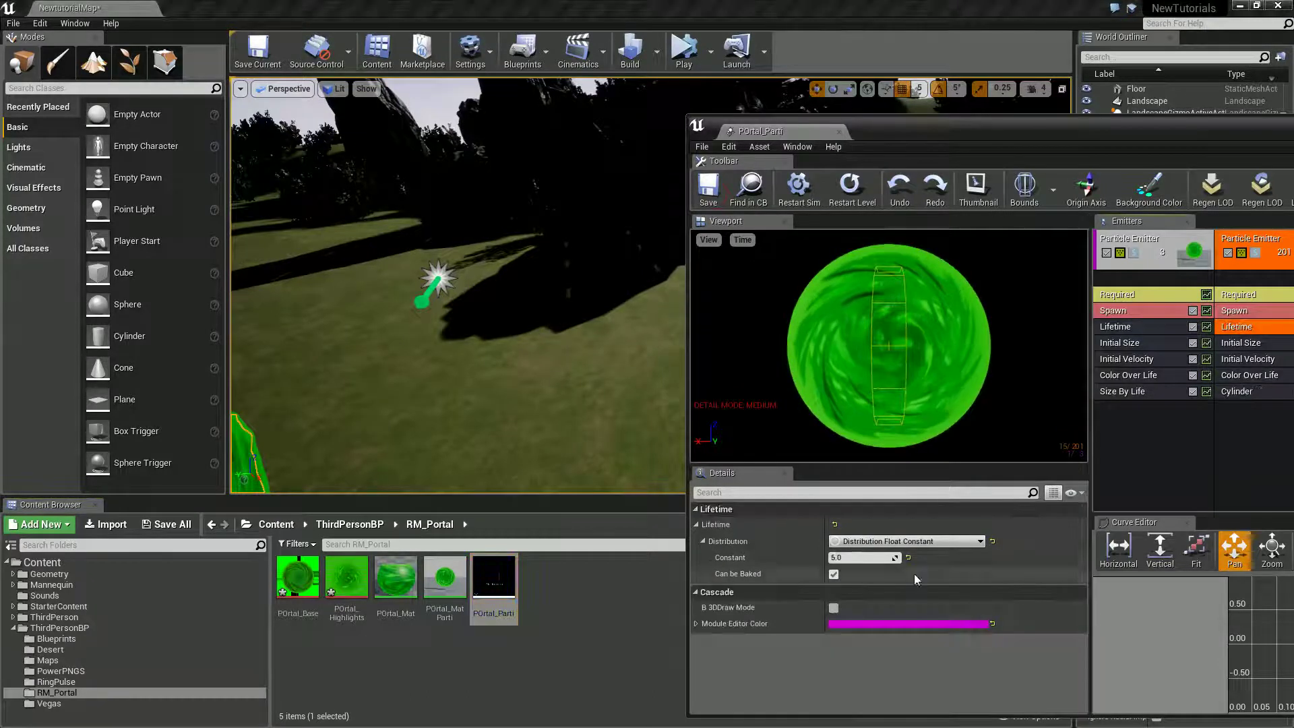
type("4")
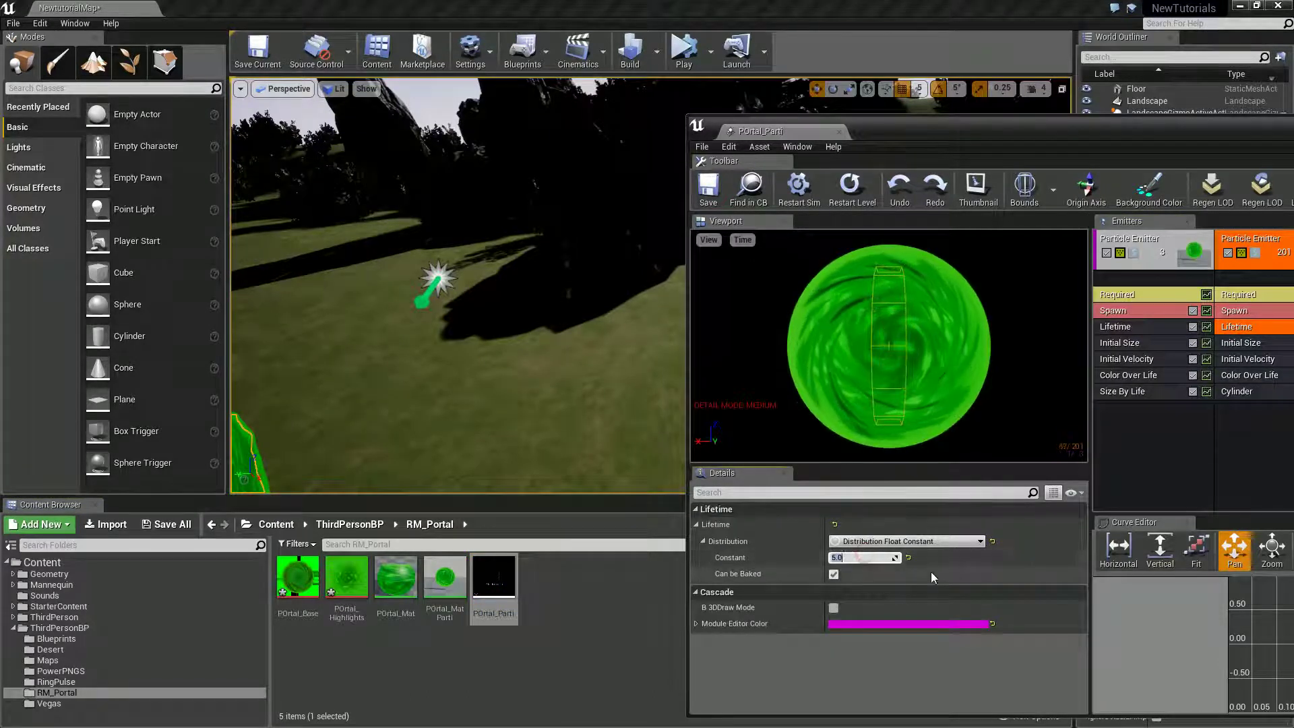
left_click(1024, 545)
left_click(707, 194)
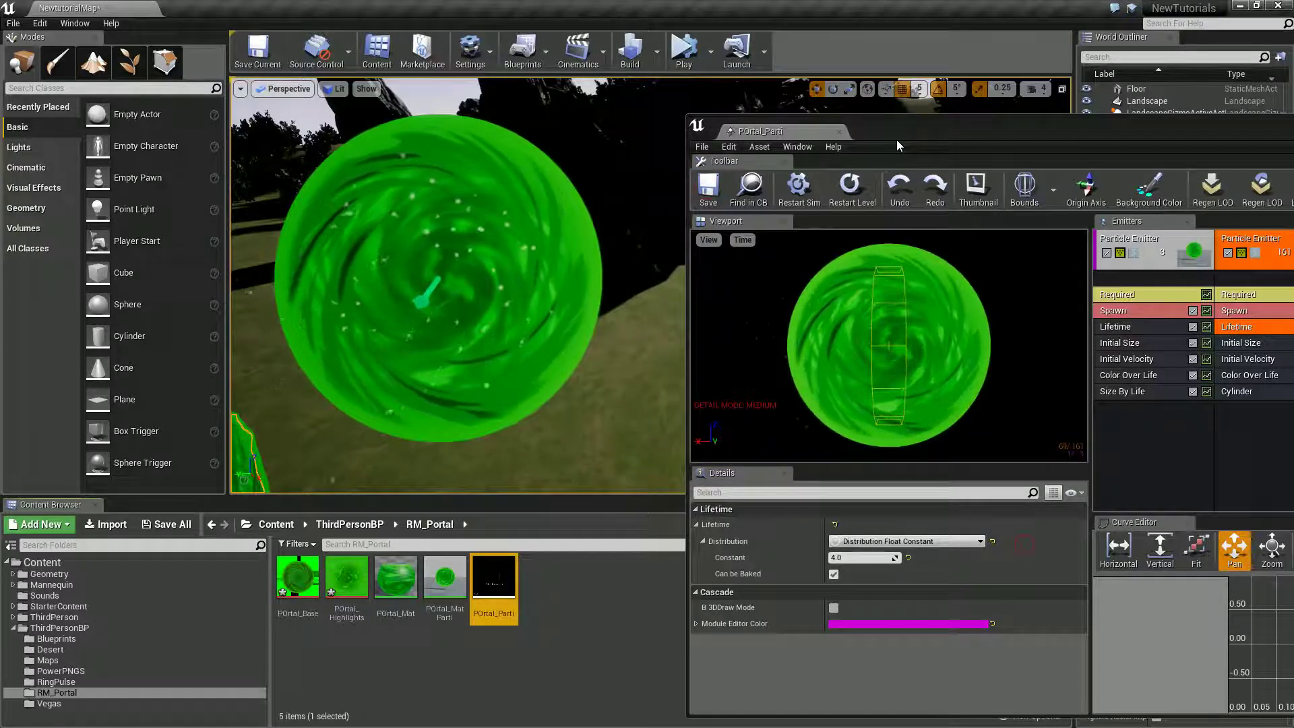
left_click_drag(898, 139, 1289, 148)
right_click_drag(876, 269, 596, 384)
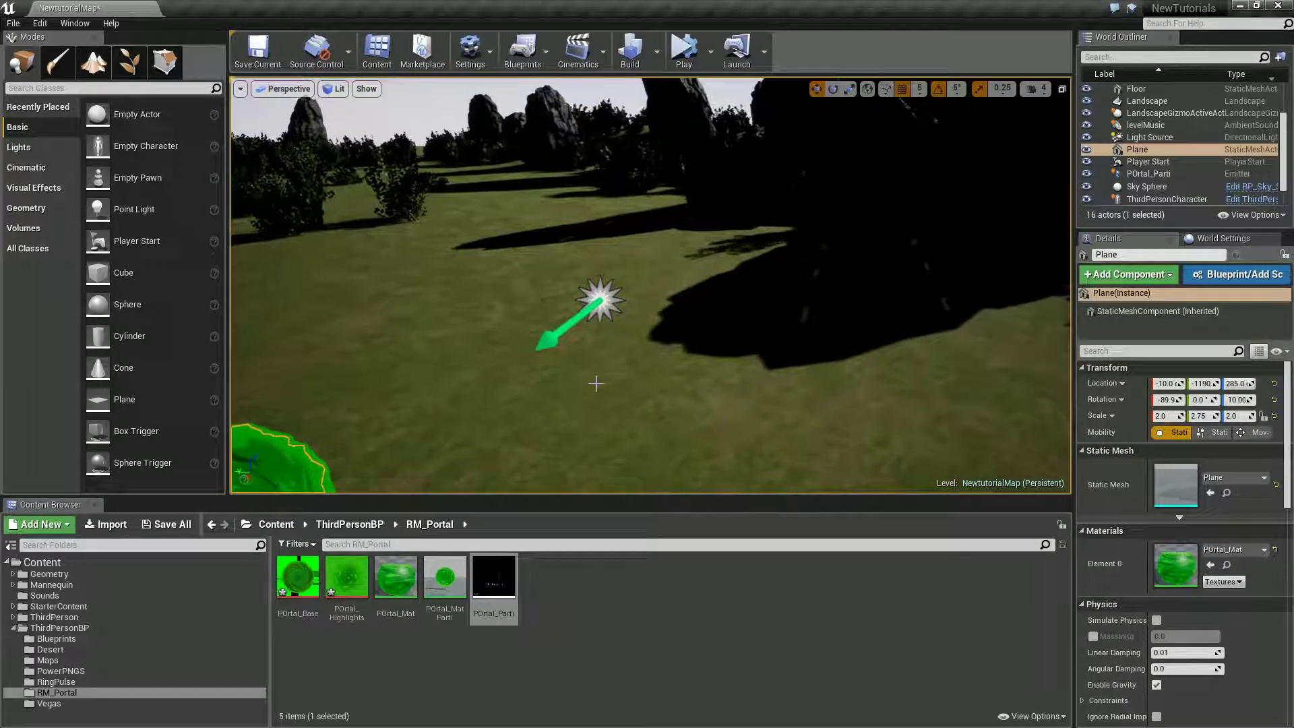
Simulate the level and watch both portals full-screen with F11
right_click_drag(651, 315, 651, 315)
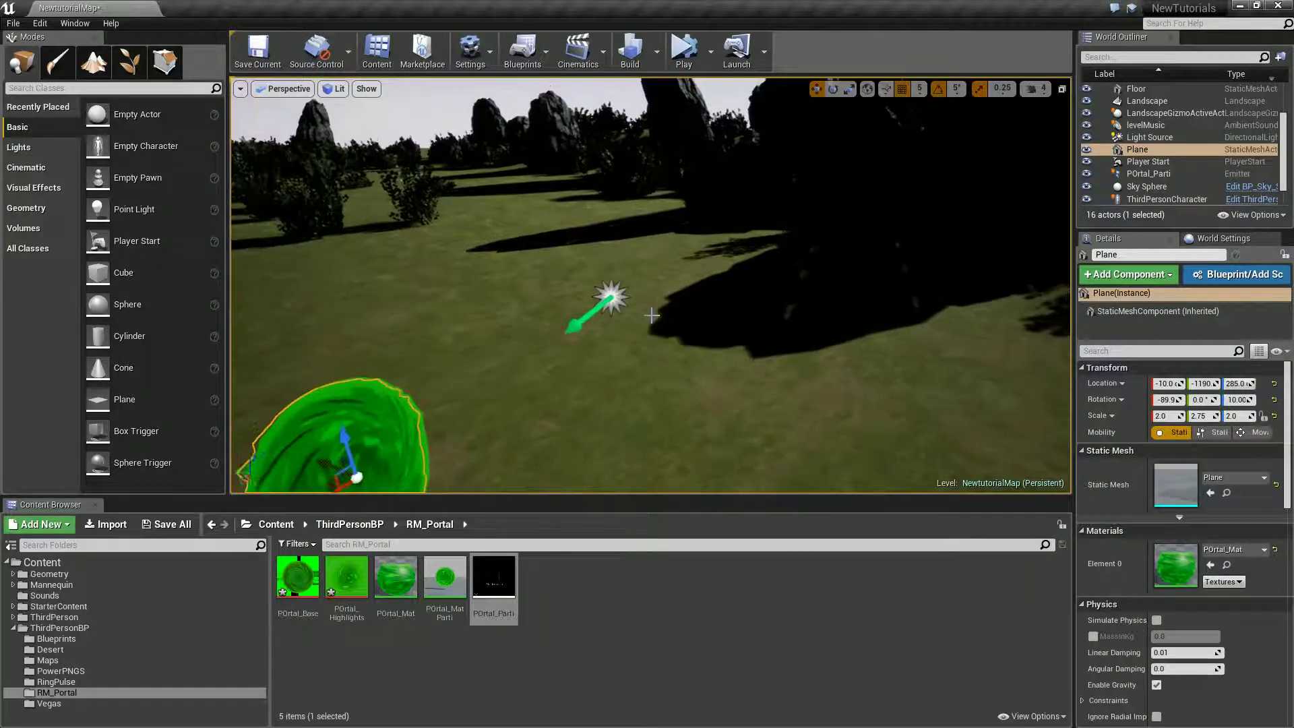
left_click(711, 52)
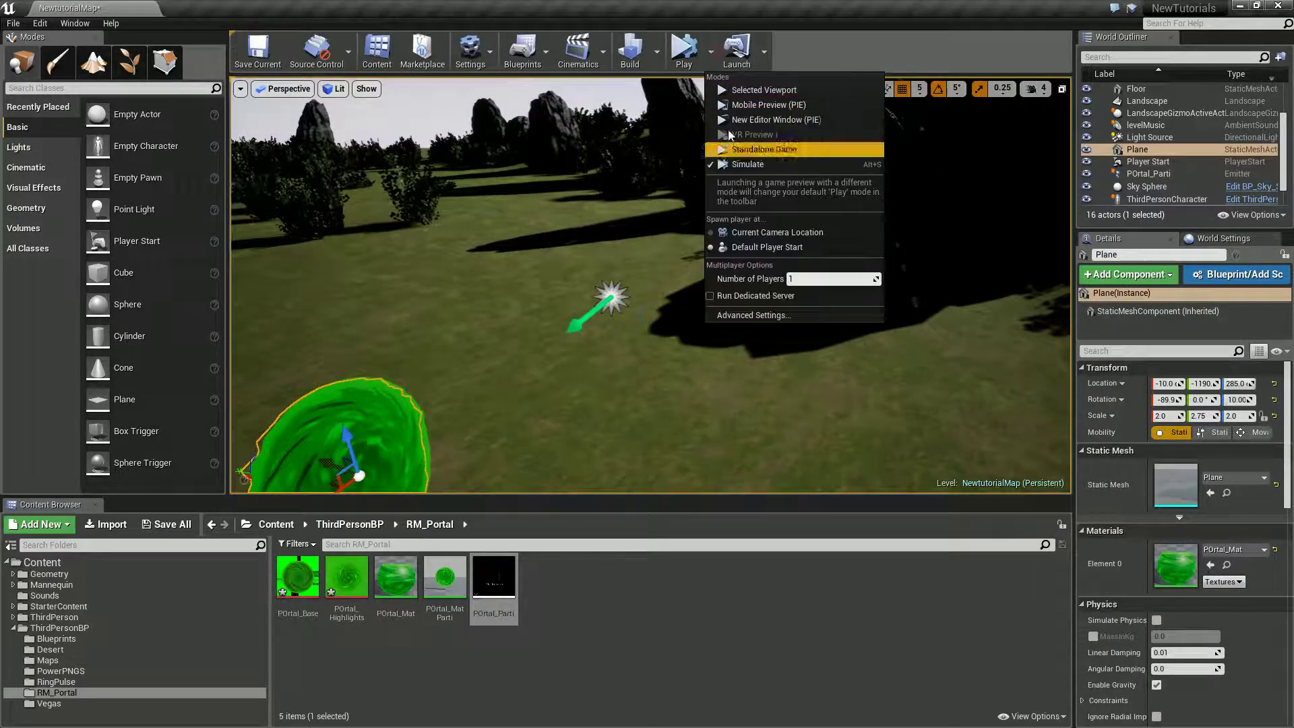
left_click(742, 164)
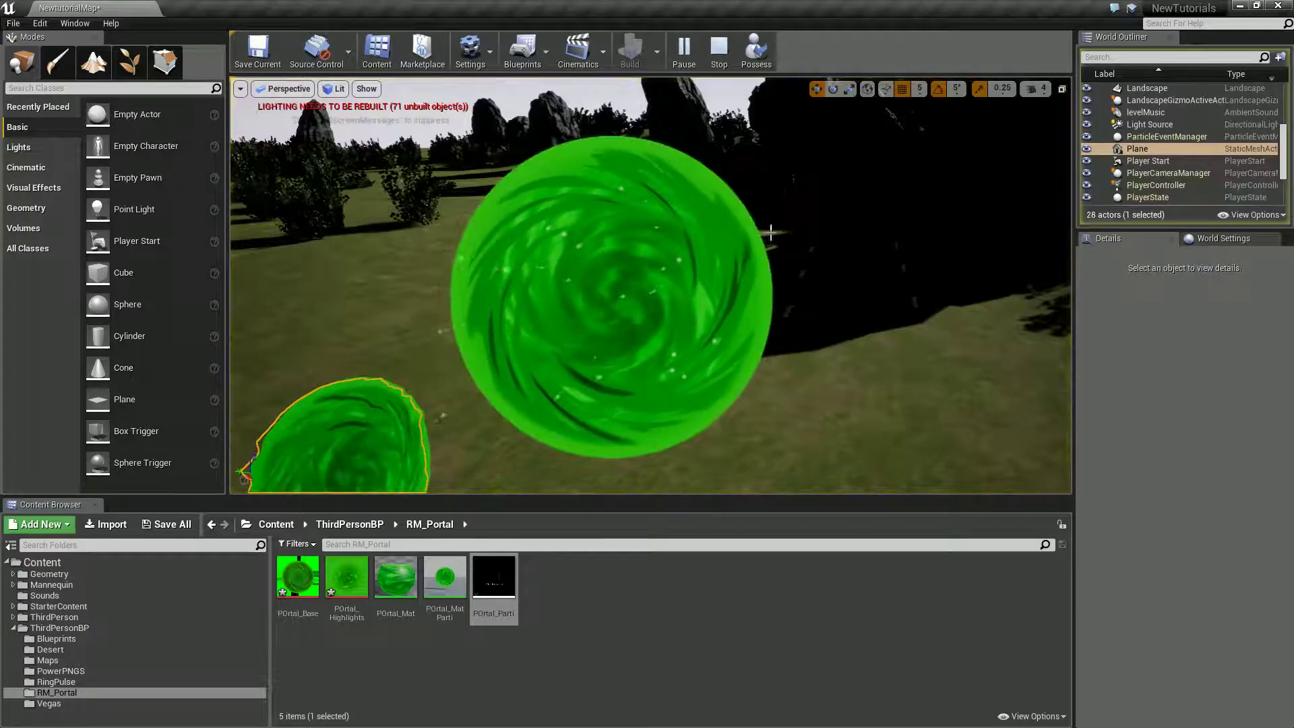
right_click_drag(770, 232, 789, 215)
key("F11")
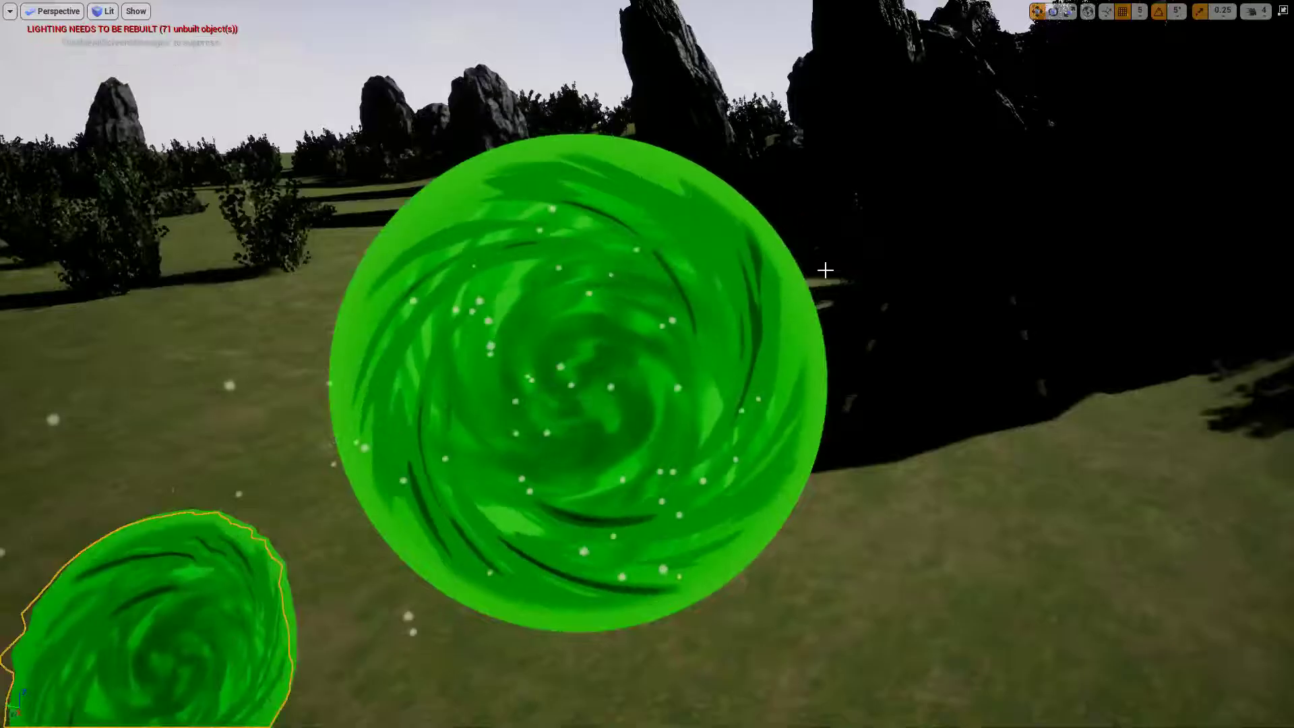
right_click_drag(823, 268, 816, 292)
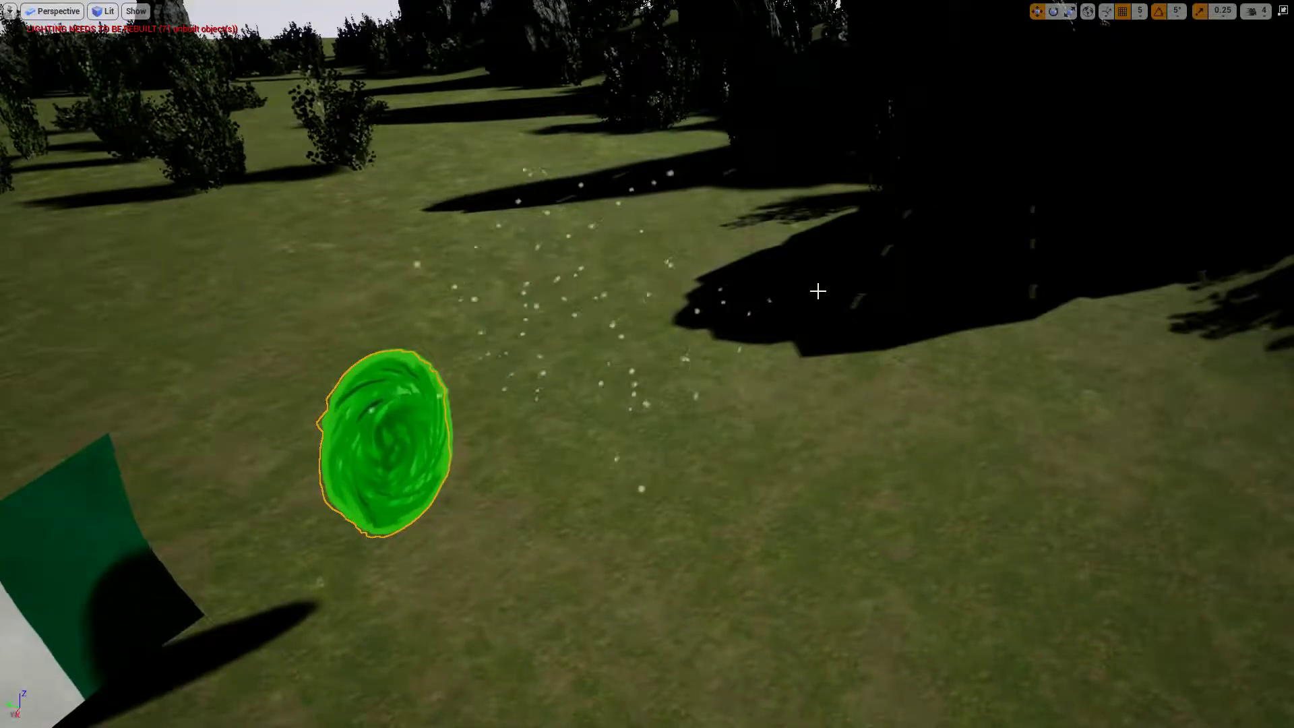